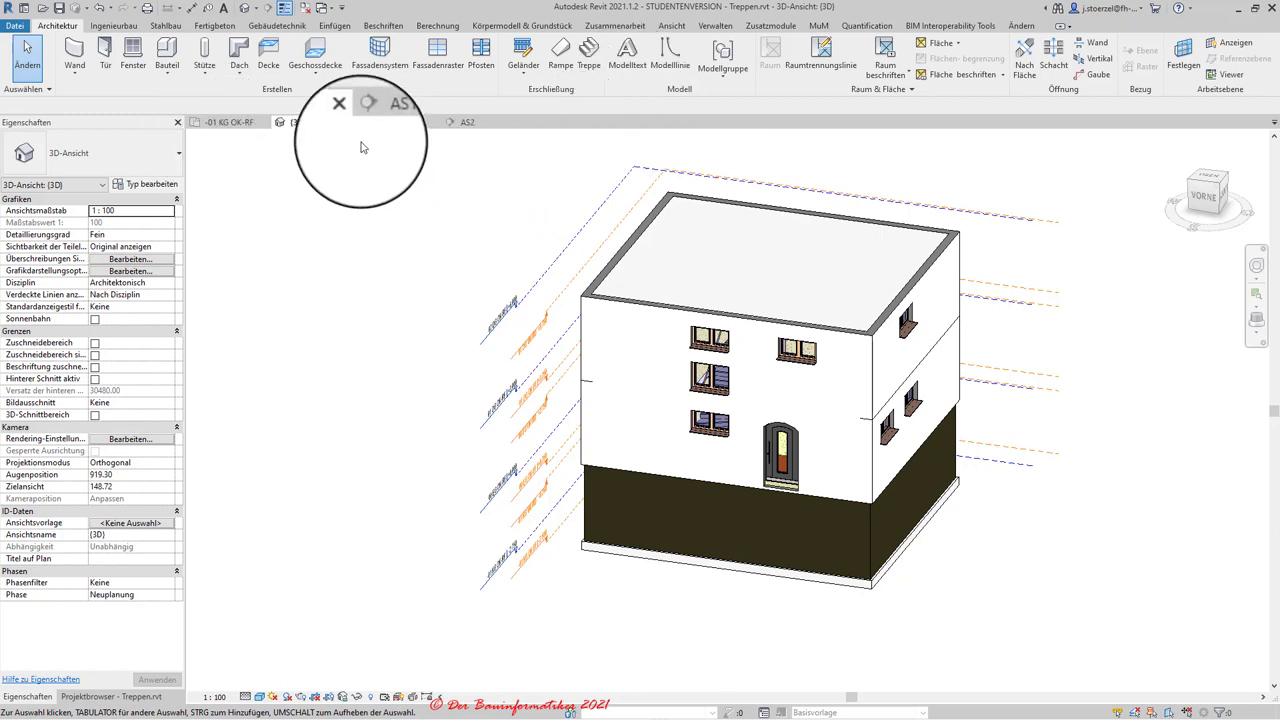
- Switch from the {3D} view to the -01 KG OK-RF basement plan and zoom out
drag(458, 122, 428, 123)
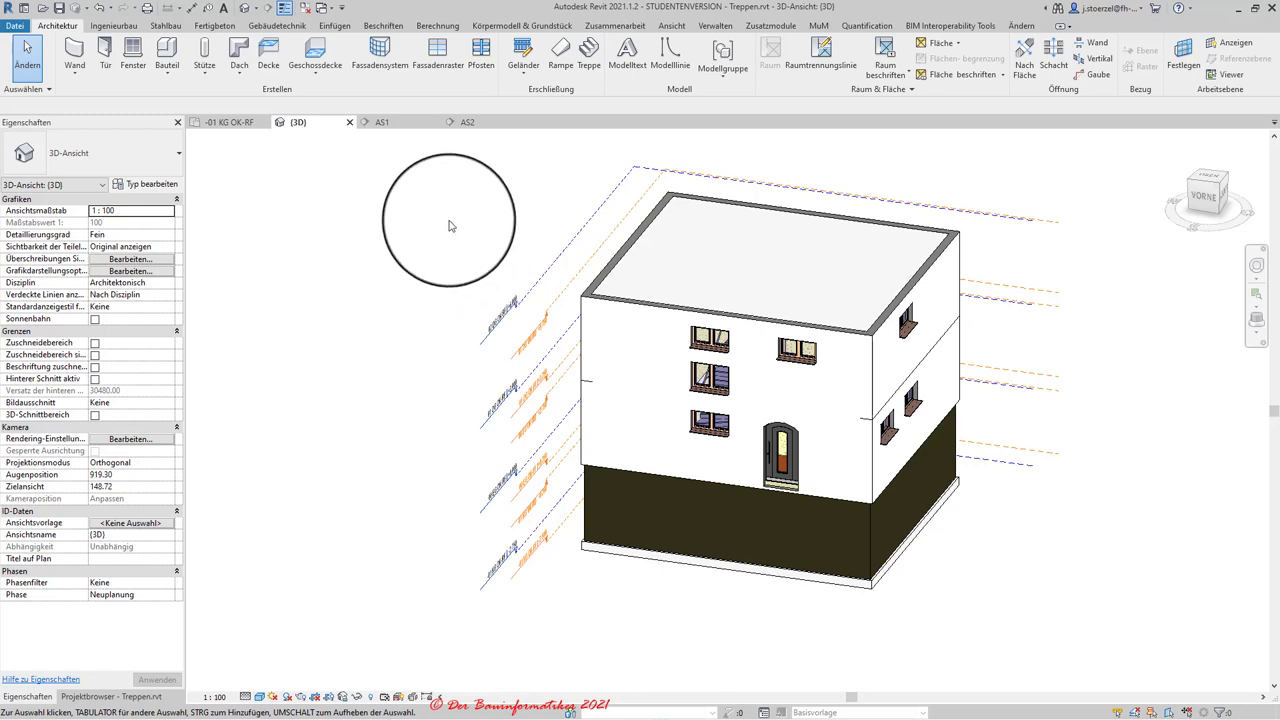
click(222, 125)
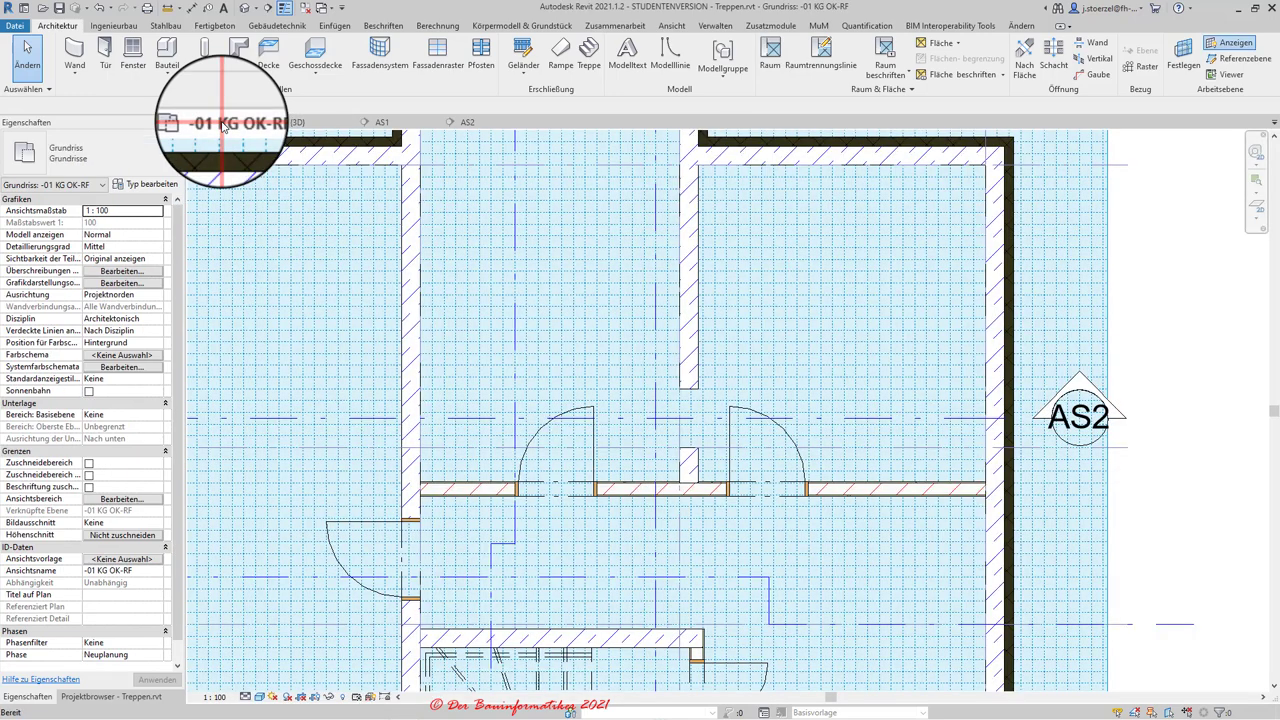
click(297, 122)
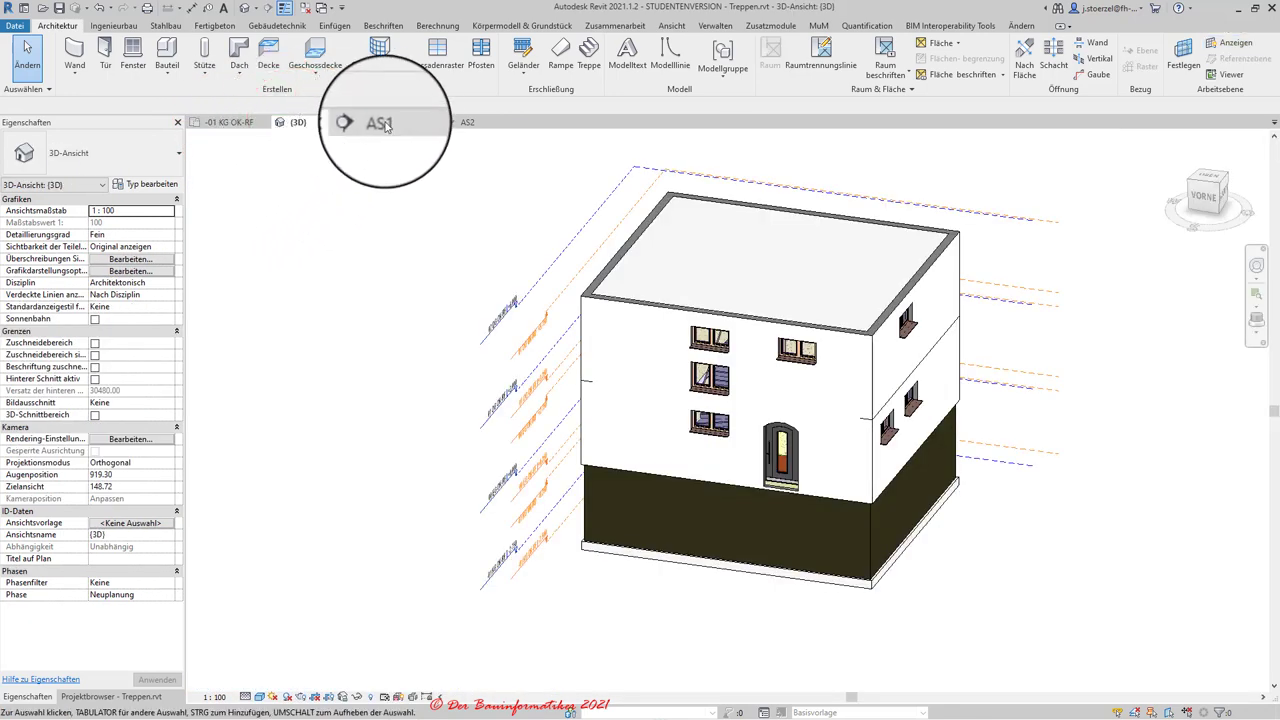
click(228, 122)
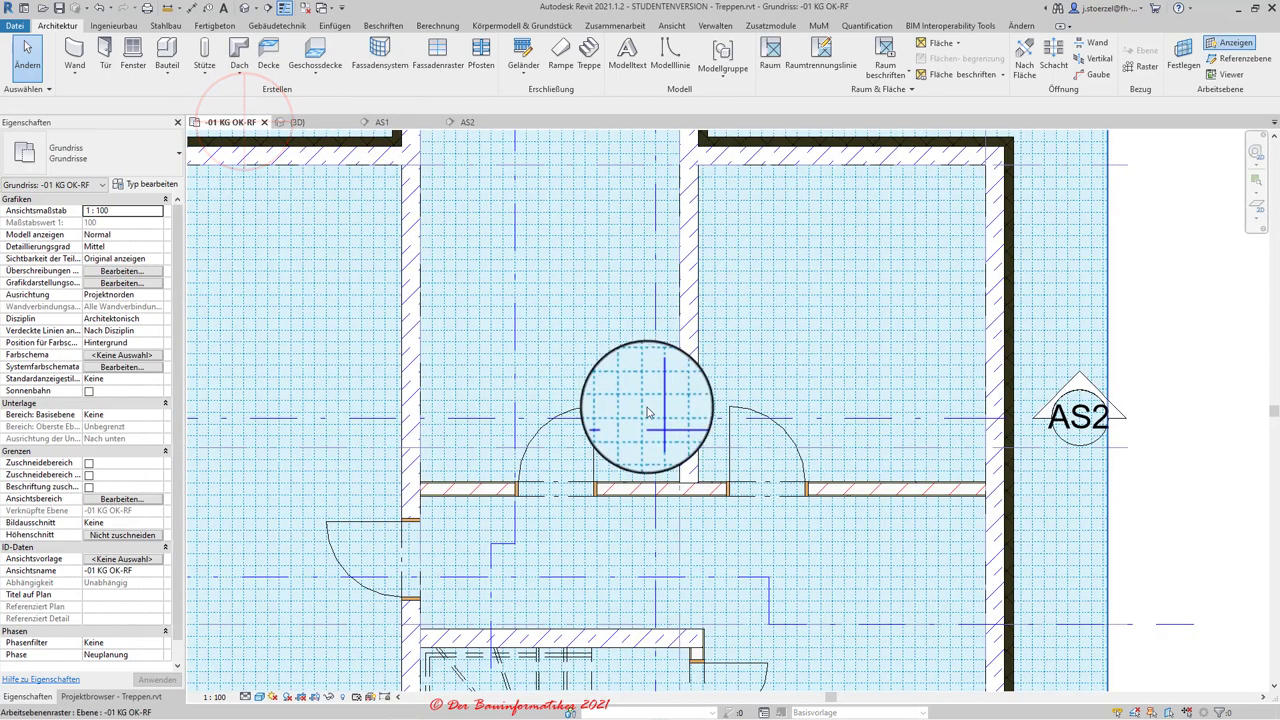
scroll(520, 460, down, 3)
scroll(635, 310, down, 1)
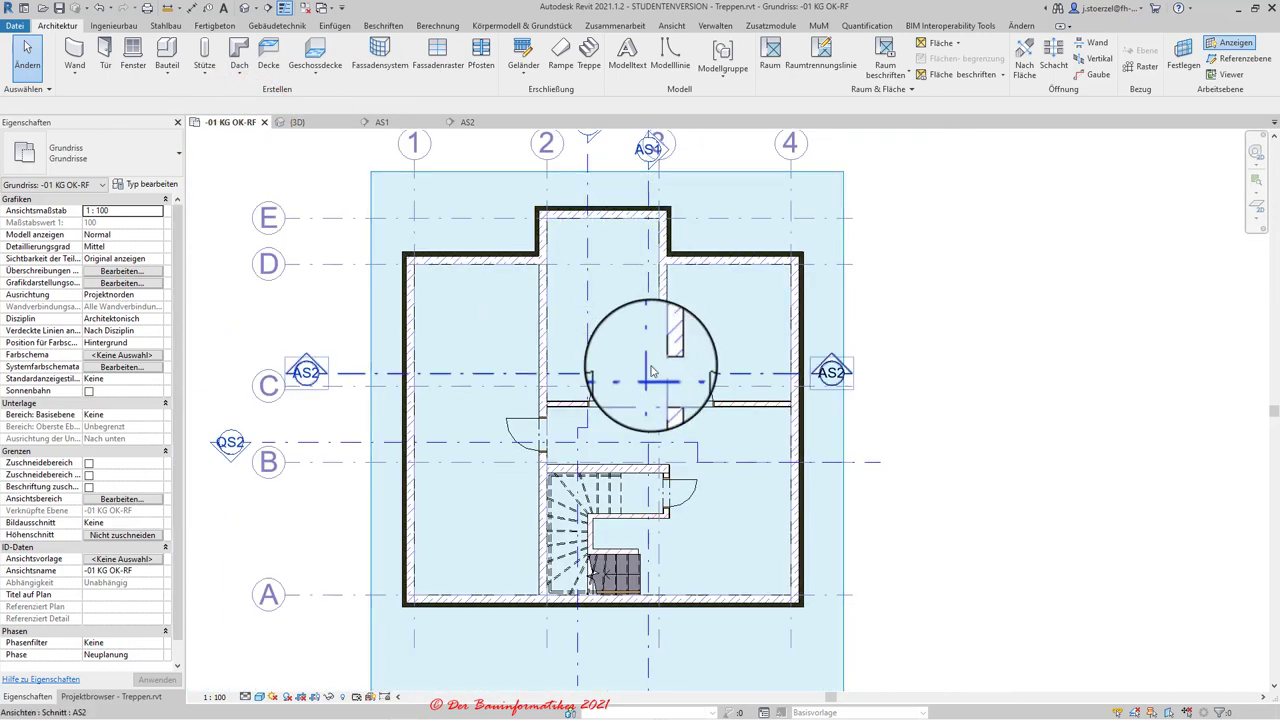
- Shift the AS1 section line slightly to the right in the basement plan
click(649, 343)
drag(651, 344, 663, 353)
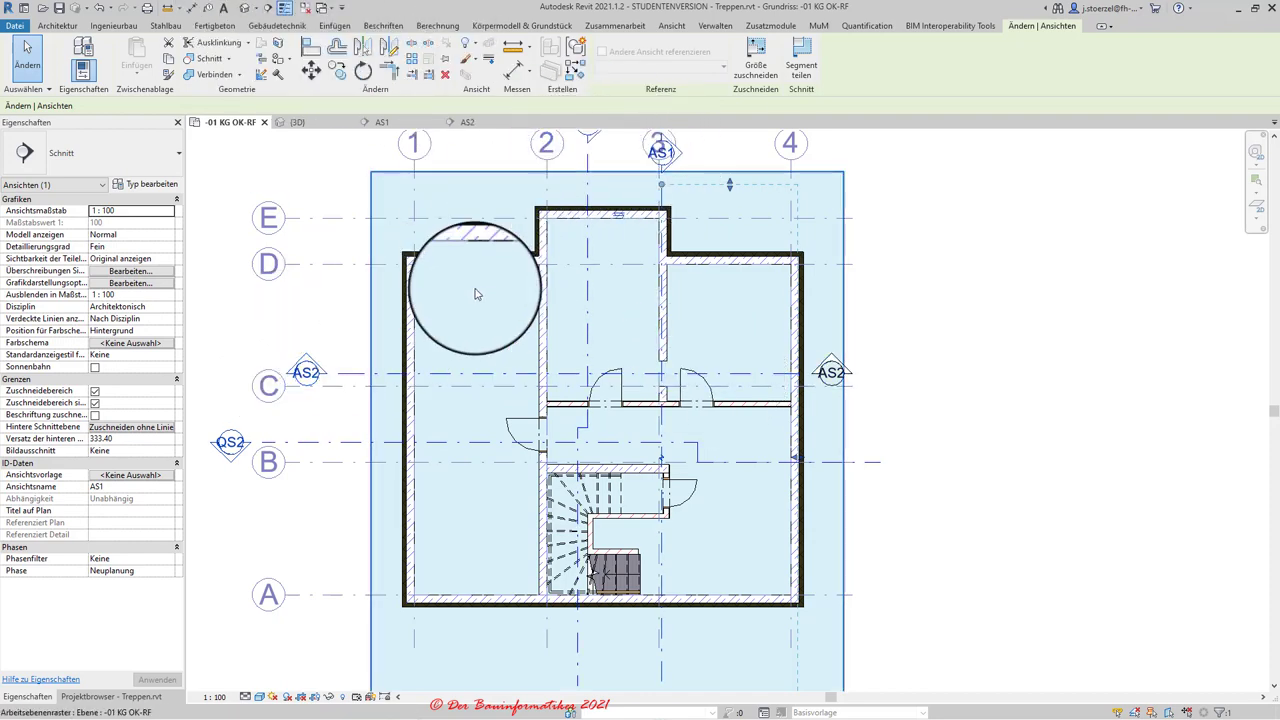
scroll(600, 310, down, 2)
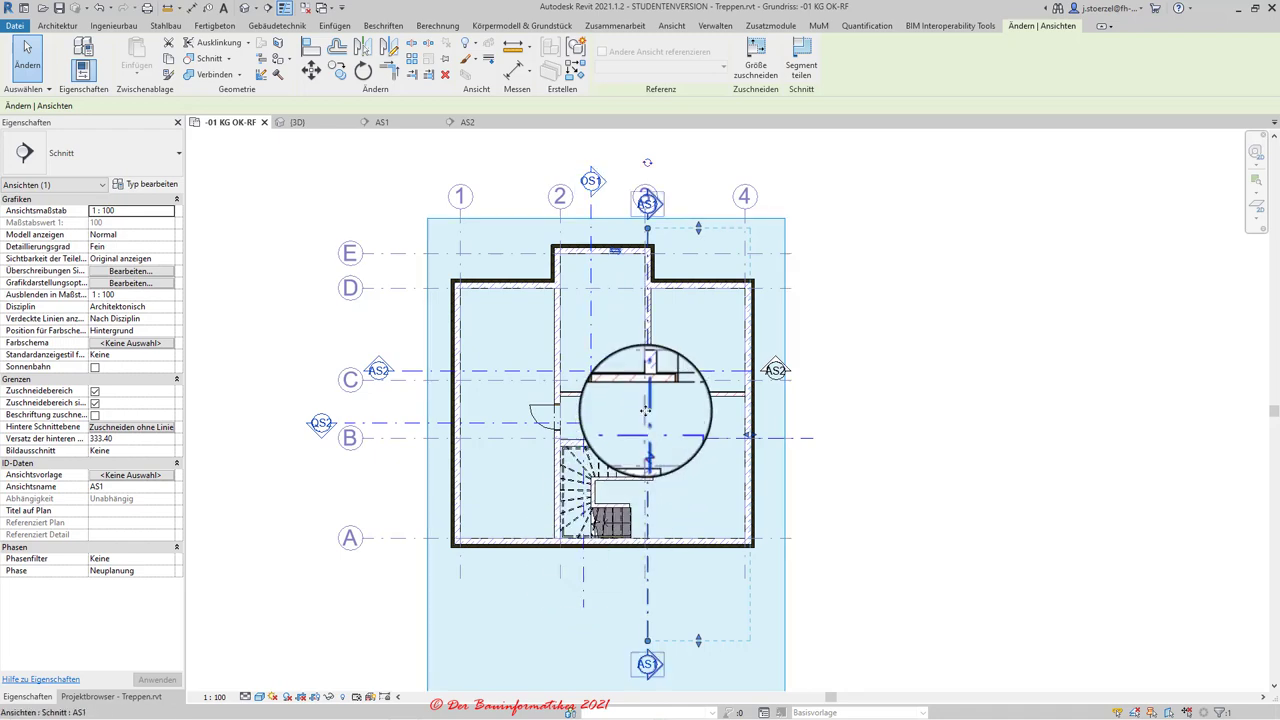
scroll(620, 430, up, 1)
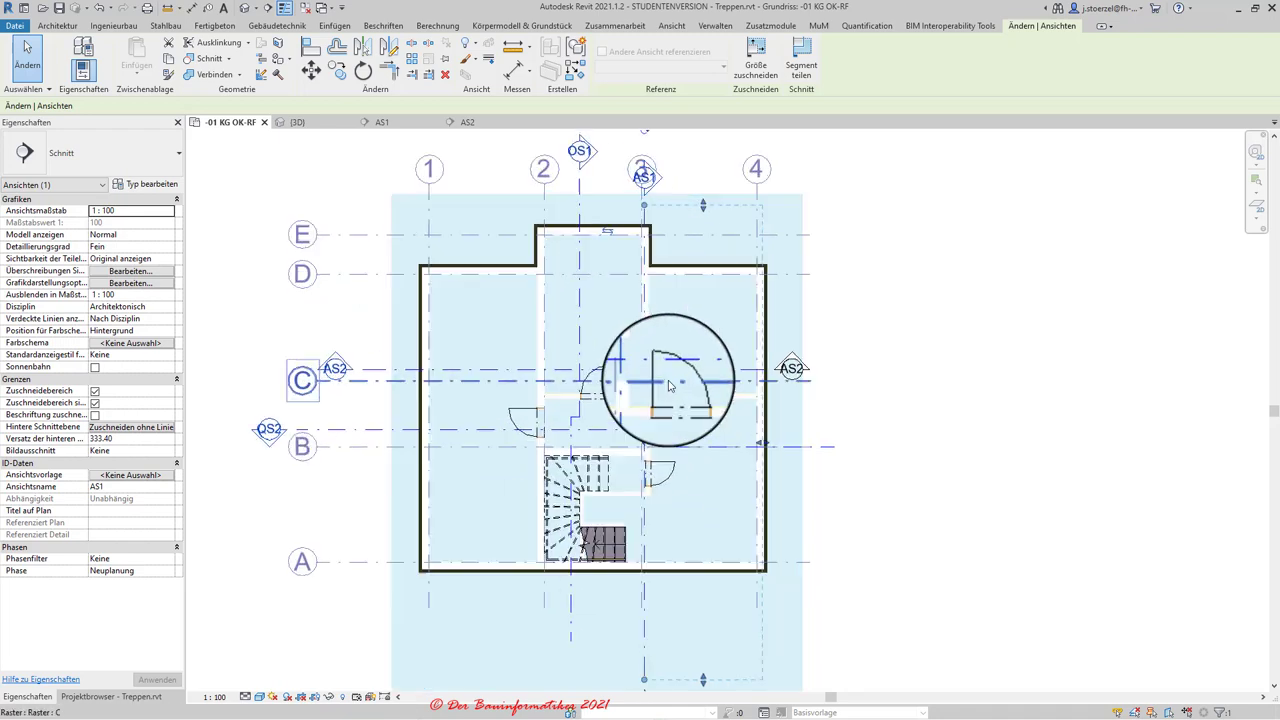
scroll(520, 400, up, 1)
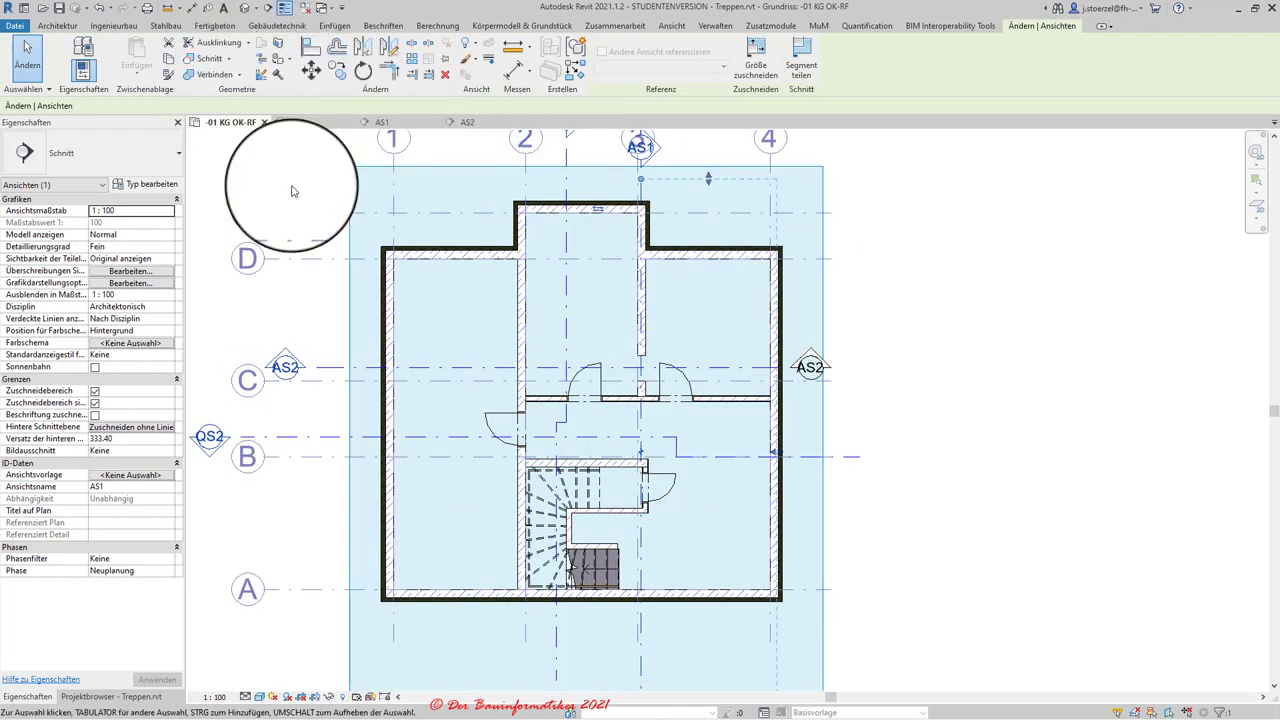
scroll(292, 192, up, 1)
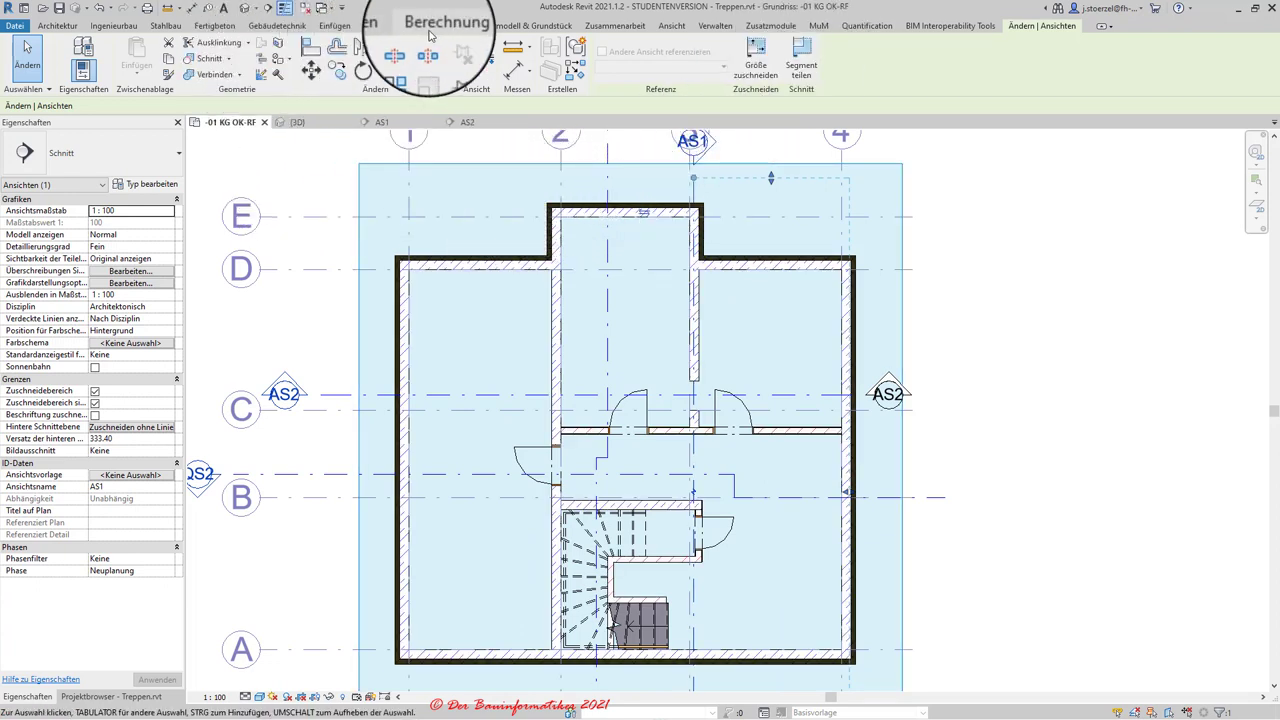
click(674, 33)
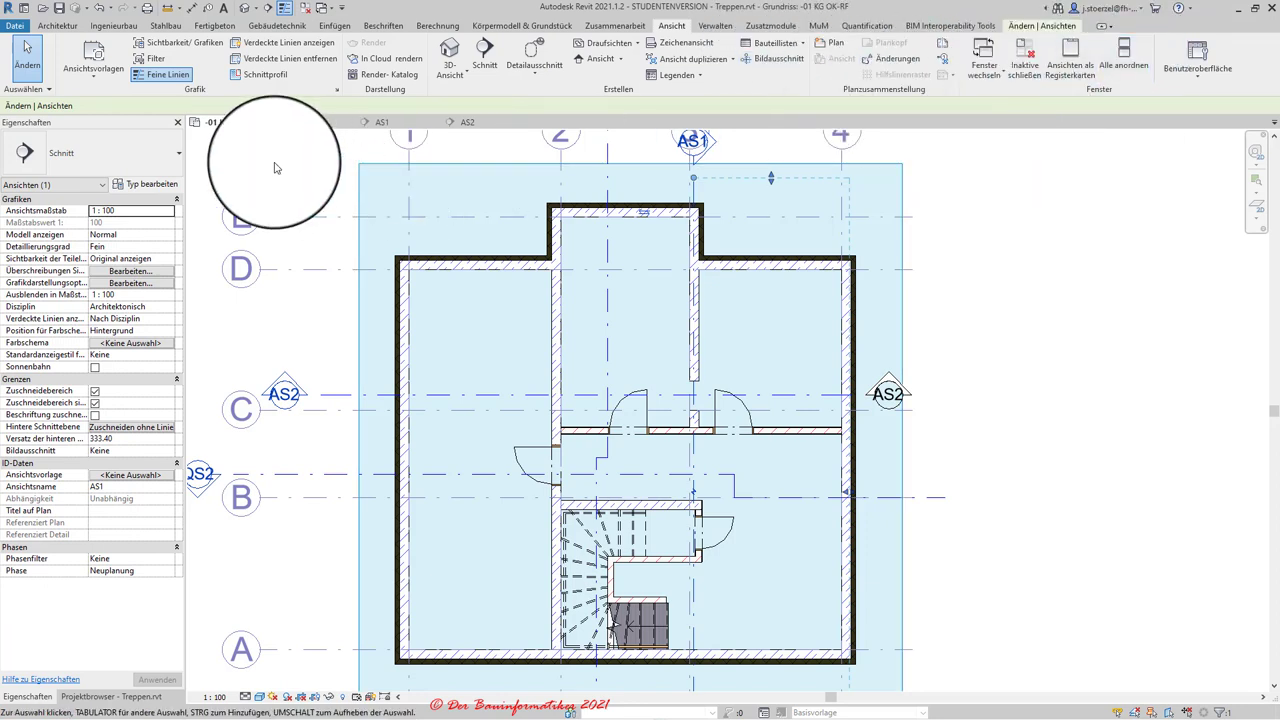
- Tile all open views (Alle anordnen) and centre the basement plan
click(1124, 55)
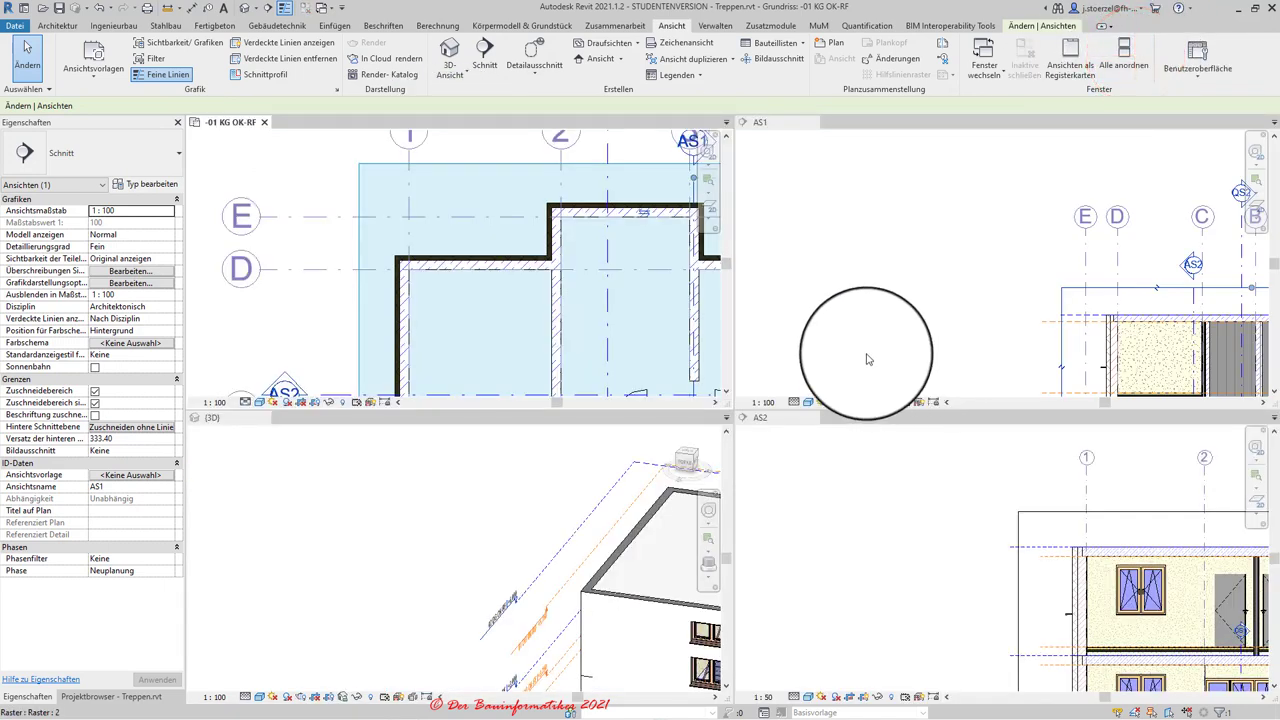
scroll(528, 277, down, 2)
scroll(583, 291, down, 2)
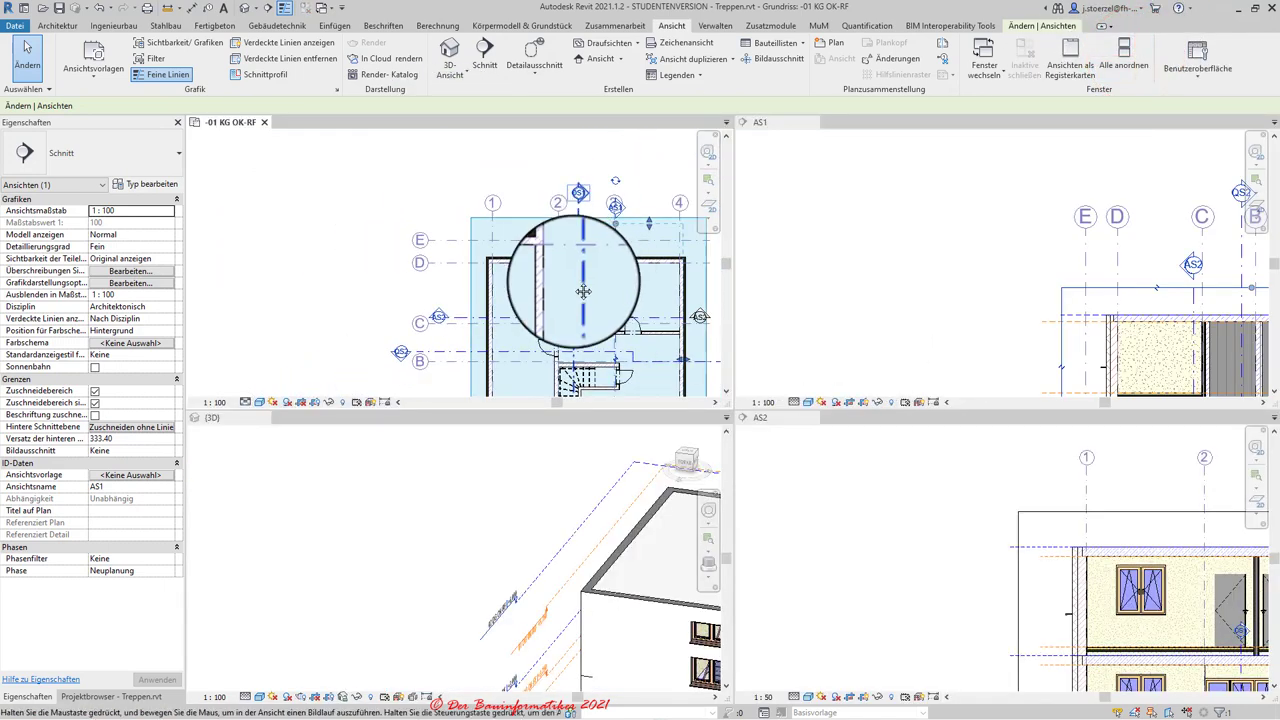
middle_drag(583, 291, 445, 259)
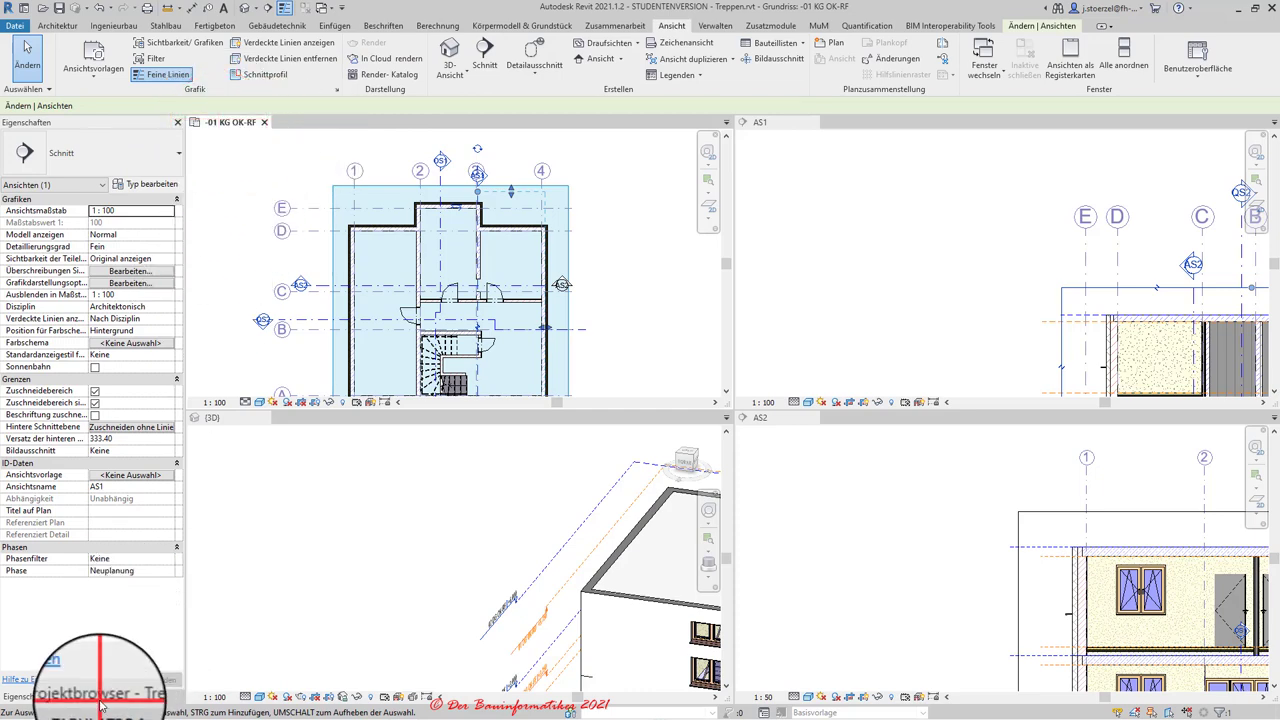
- Open the 00 EG, 01 OG and 02 DG OK-RF plans, then zoom in on -01 KG OK-RF
click(110, 697)
double_click(64, 170)
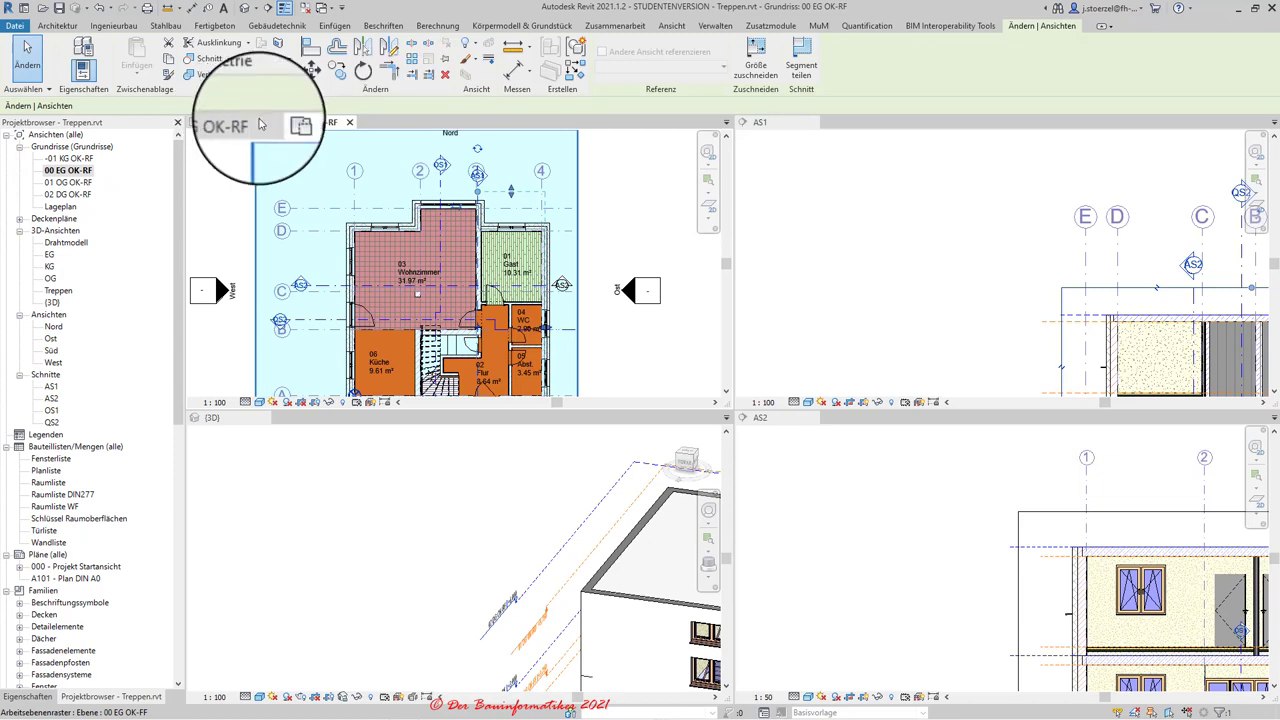
double_click(64, 184)
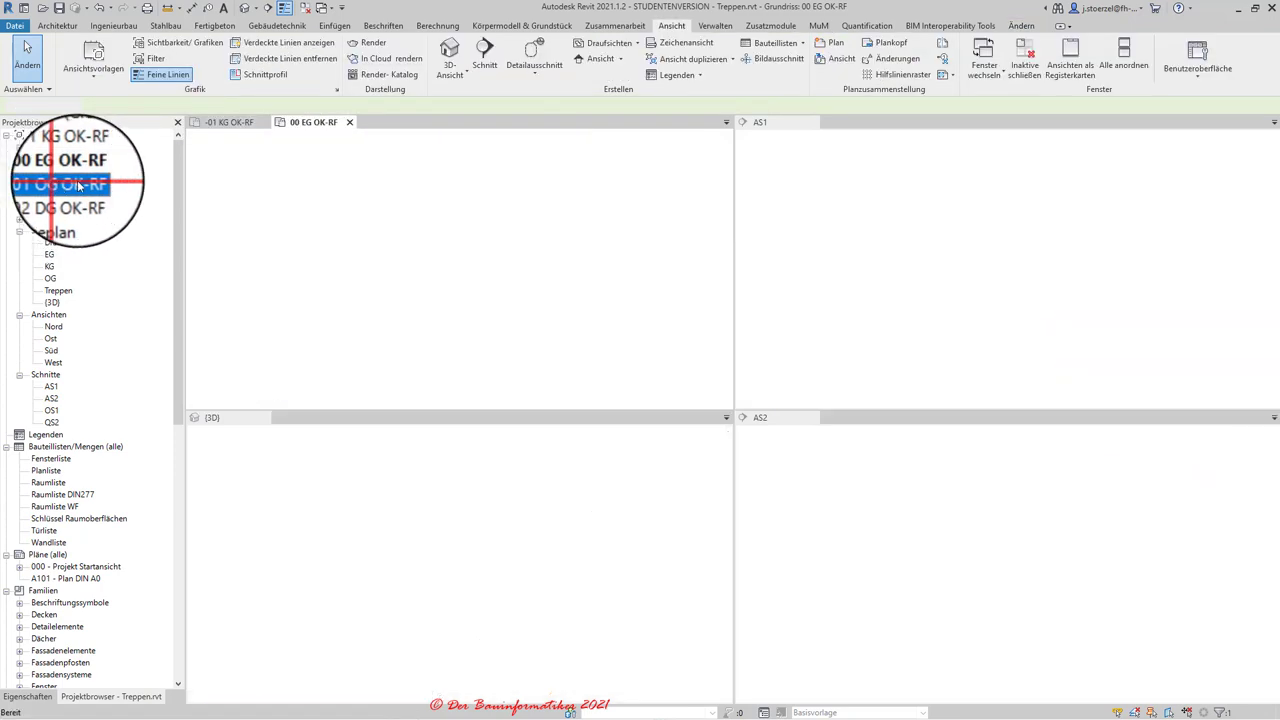
double_click(68, 194)
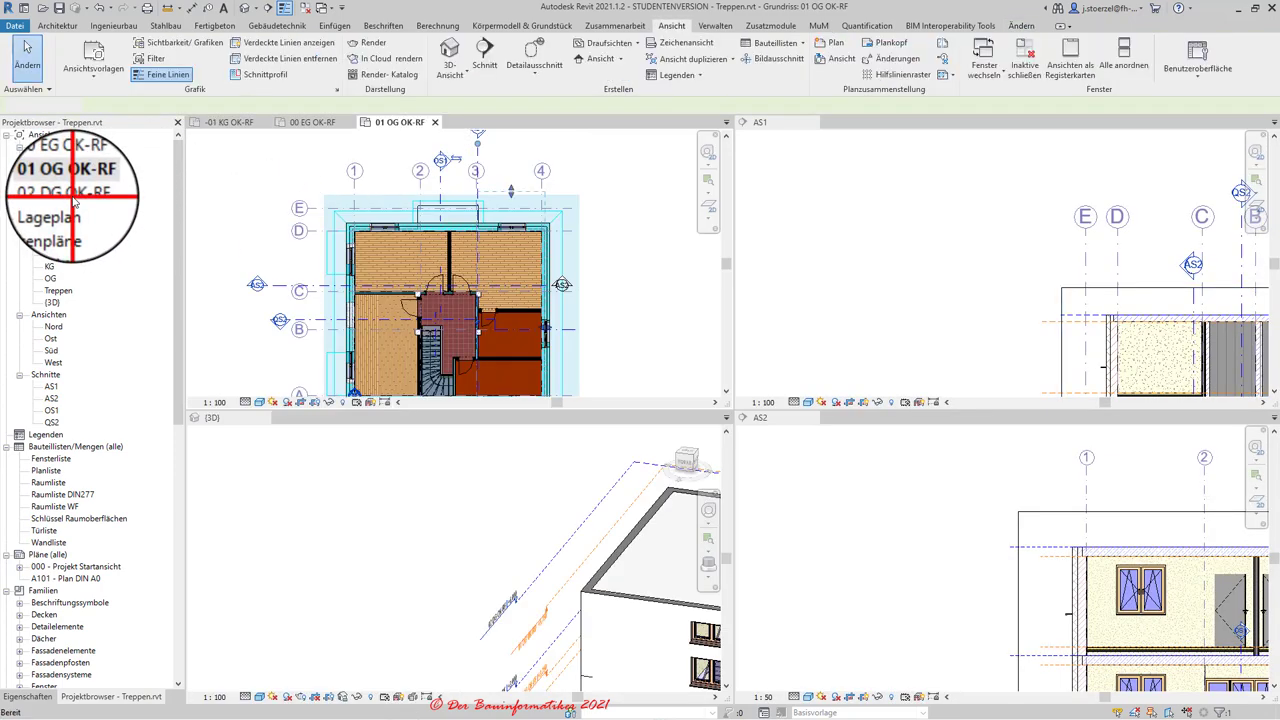
click(228, 124)
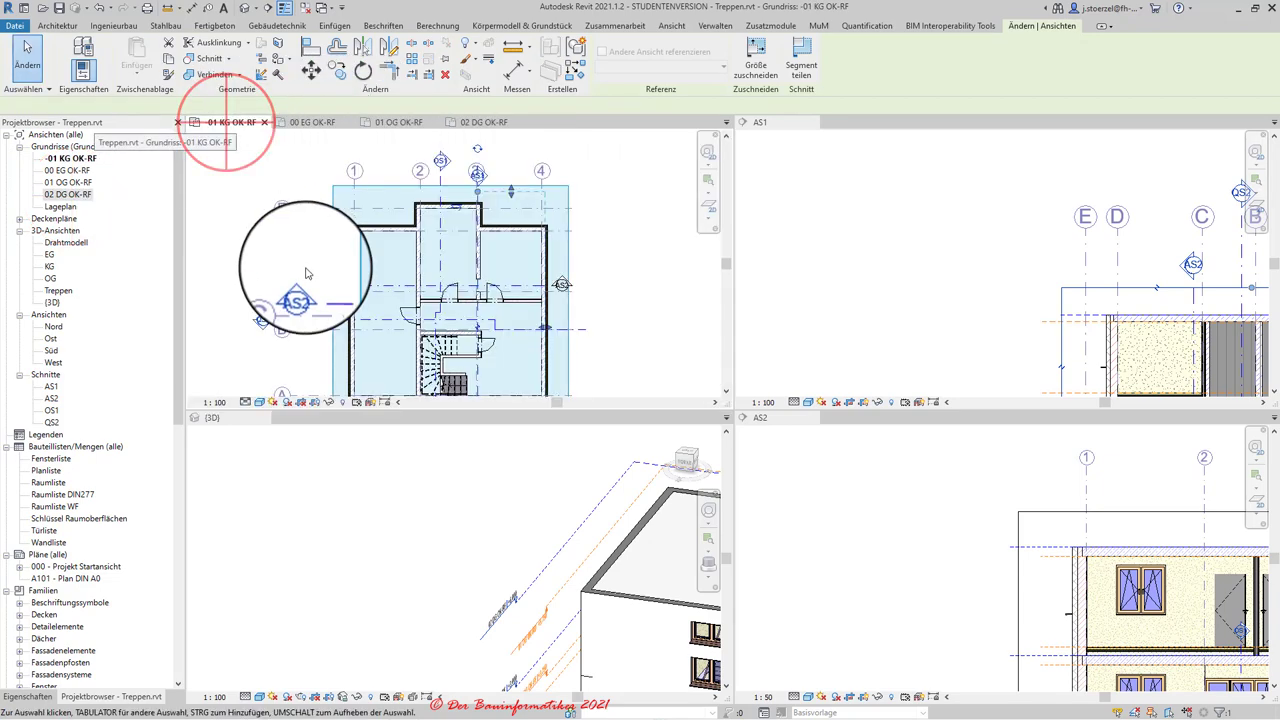
scroll(519, 305, up, 2)
scroll(519, 305, up, 3)
scroll(480, 285, up, 2)
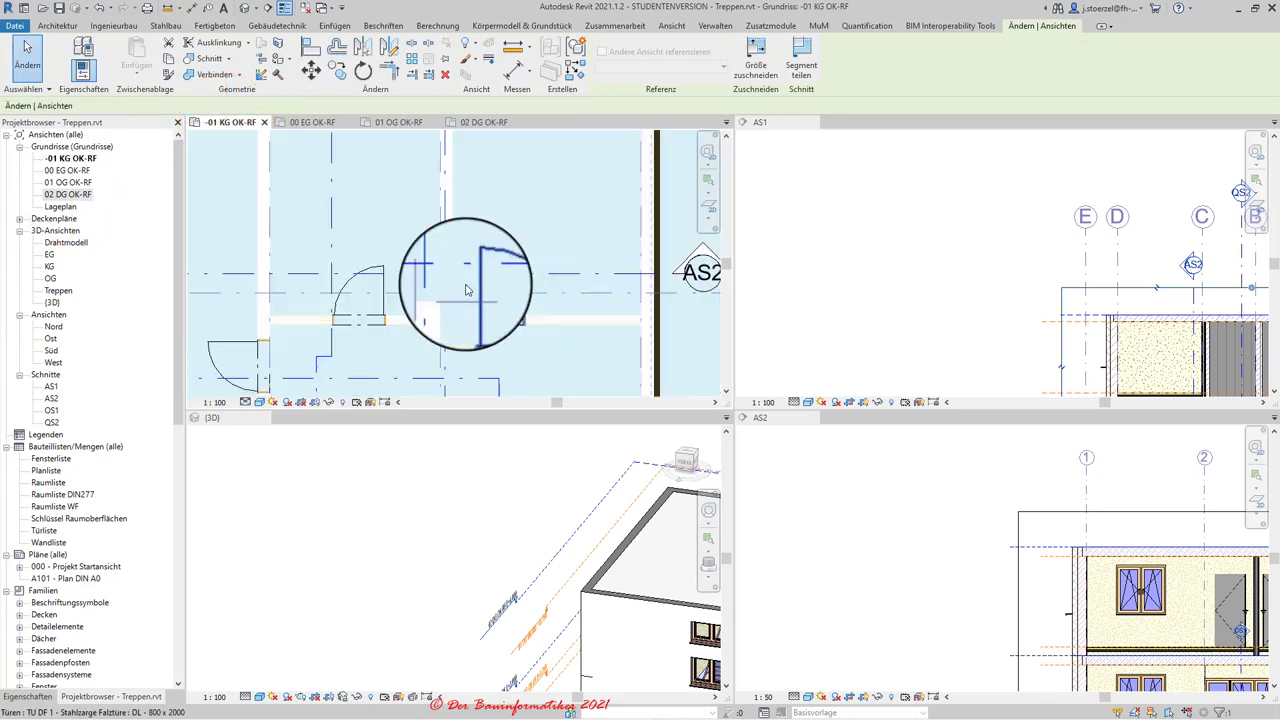
scroll(423, 271, up, 2)
scroll(437, 257, up, 2)
scroll(440, 227, up, 1)
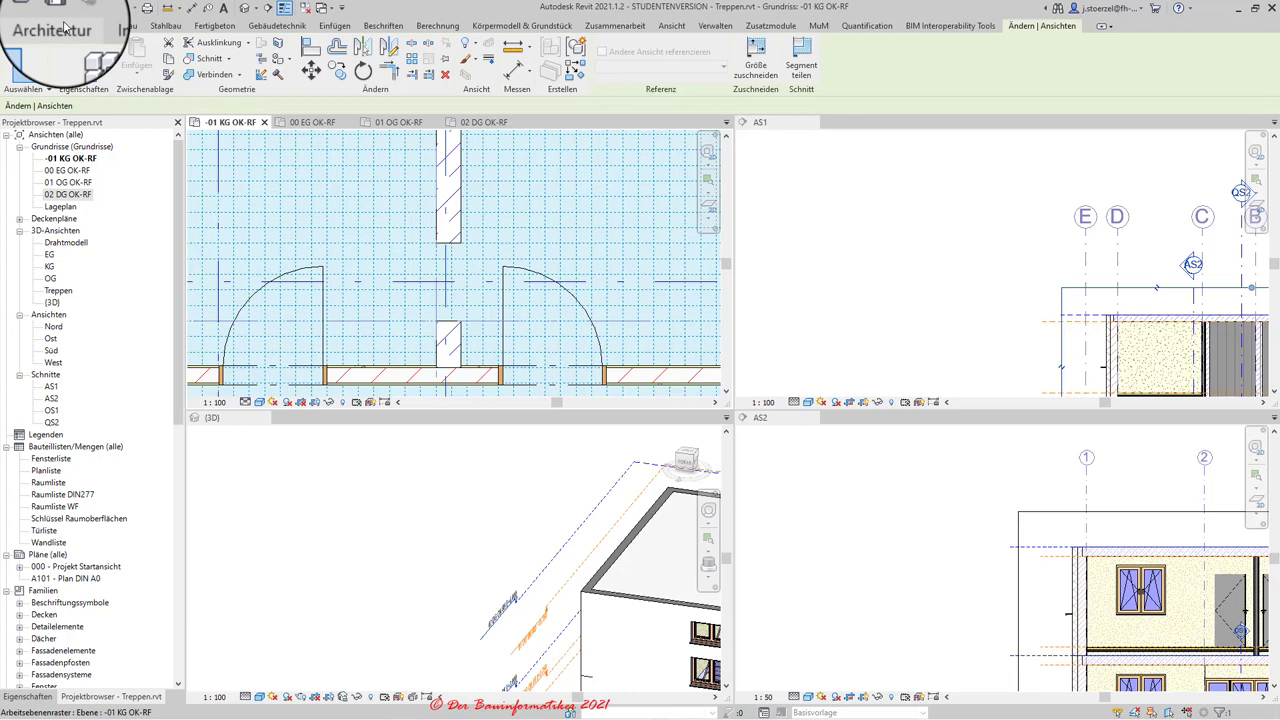
- Start the Architektur > Bauteil > Bauteil platzieren command
click(65, 28)
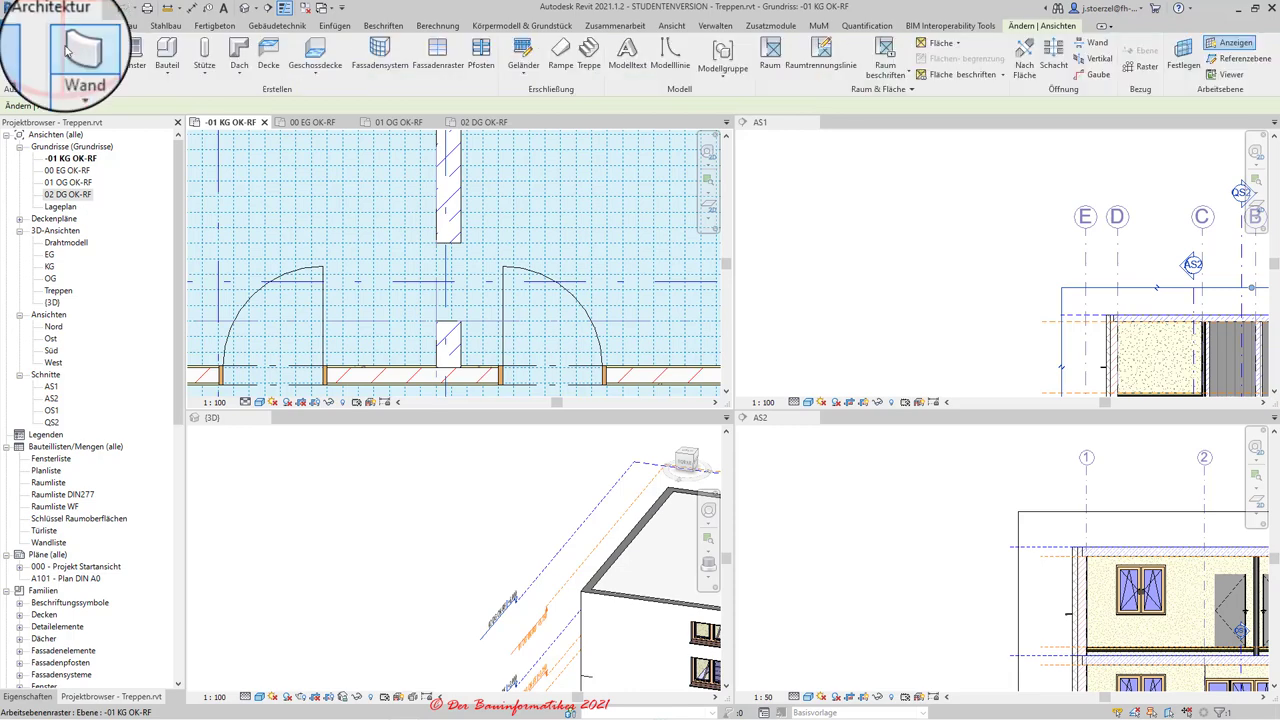
click(165, 80)
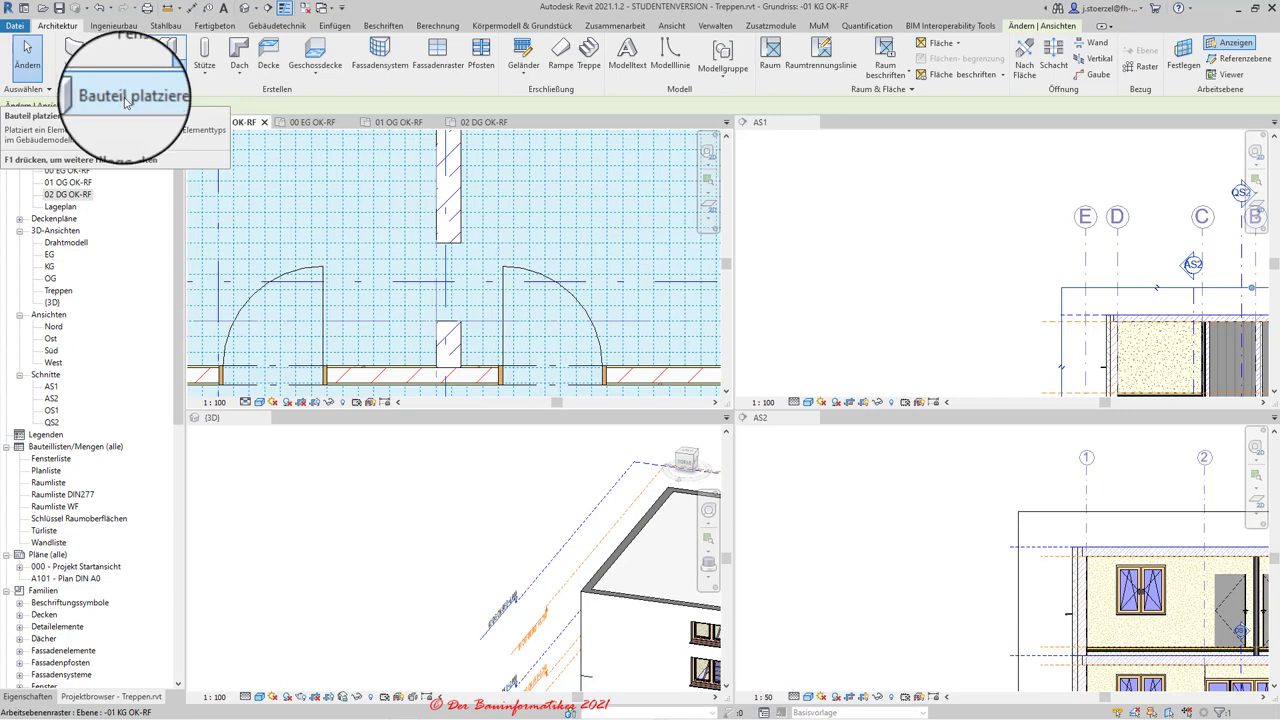
mouse_move(128, 100)
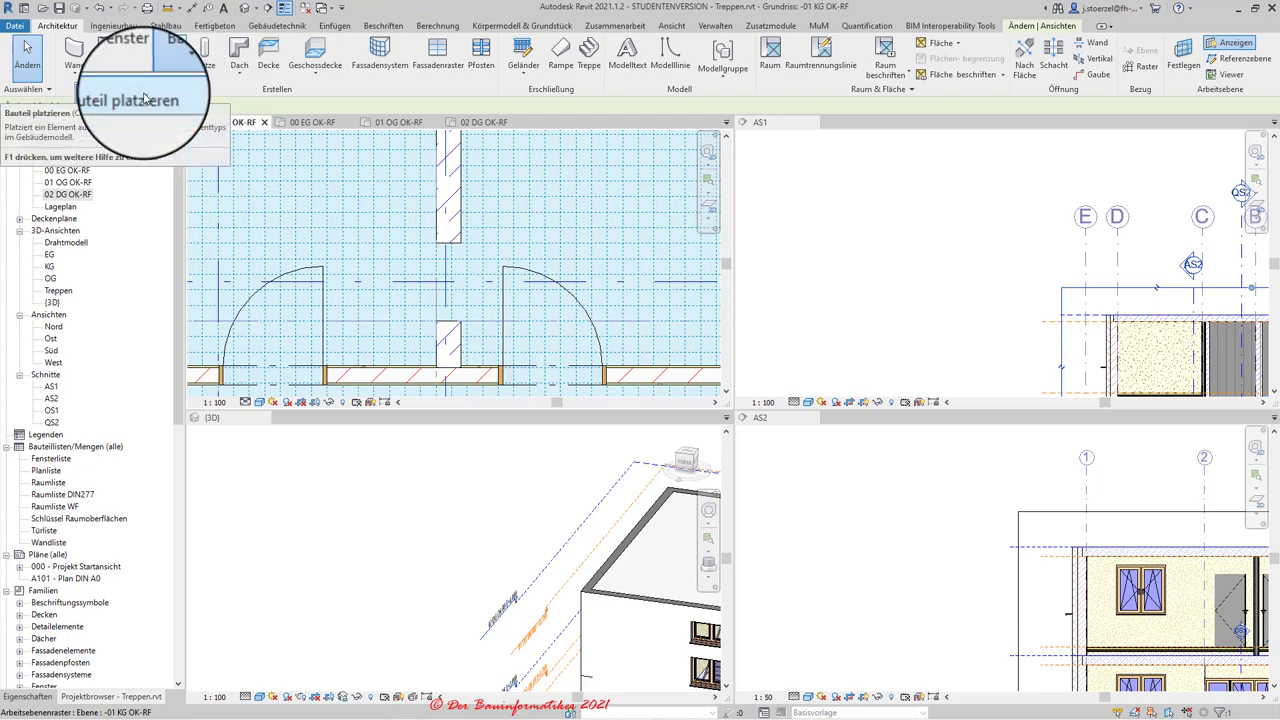
mouse_move(166, 56)
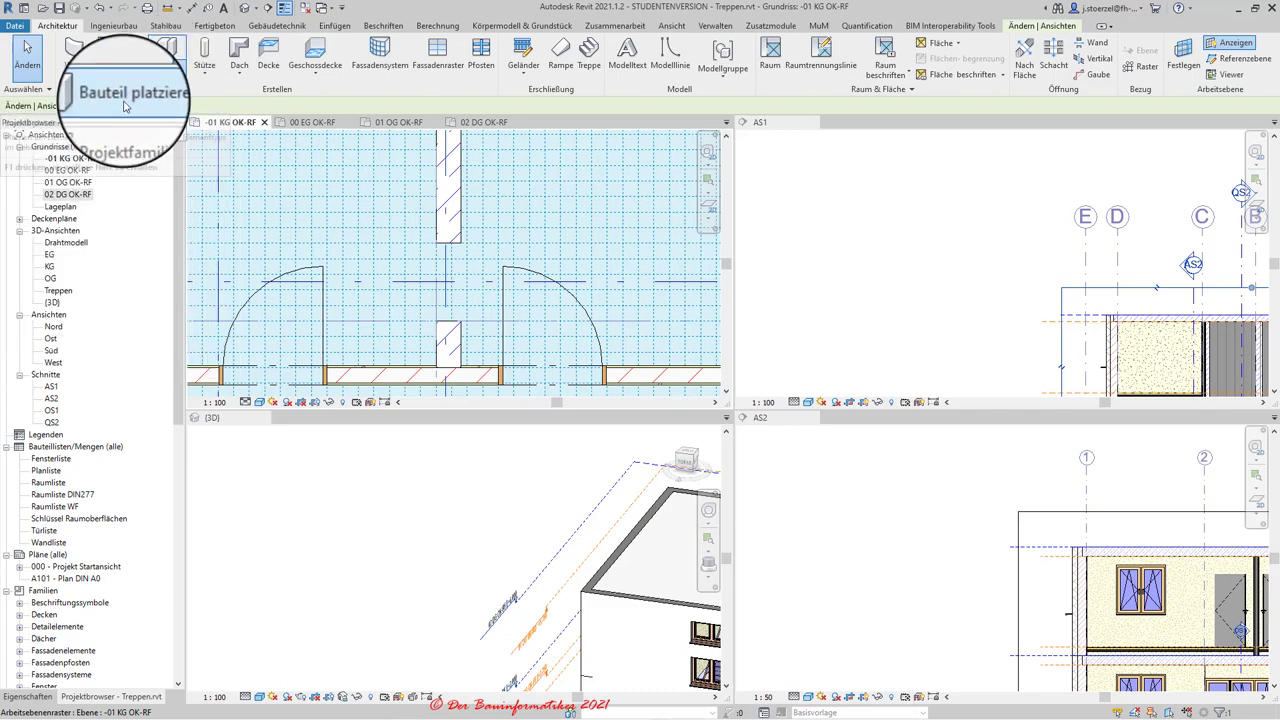
click(126, 103)
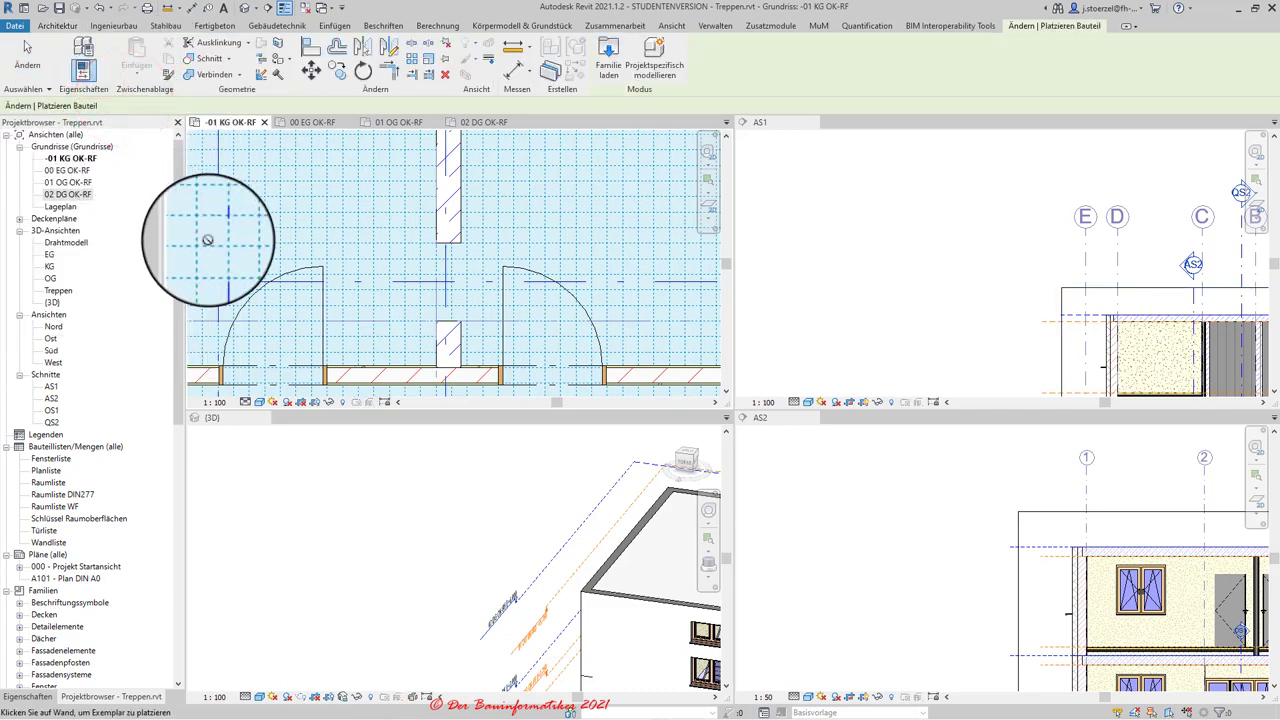
- Browse the type selector in Eigenschaften and keep MuM_Waschbecken_1 50 x 40
click(27, 696)
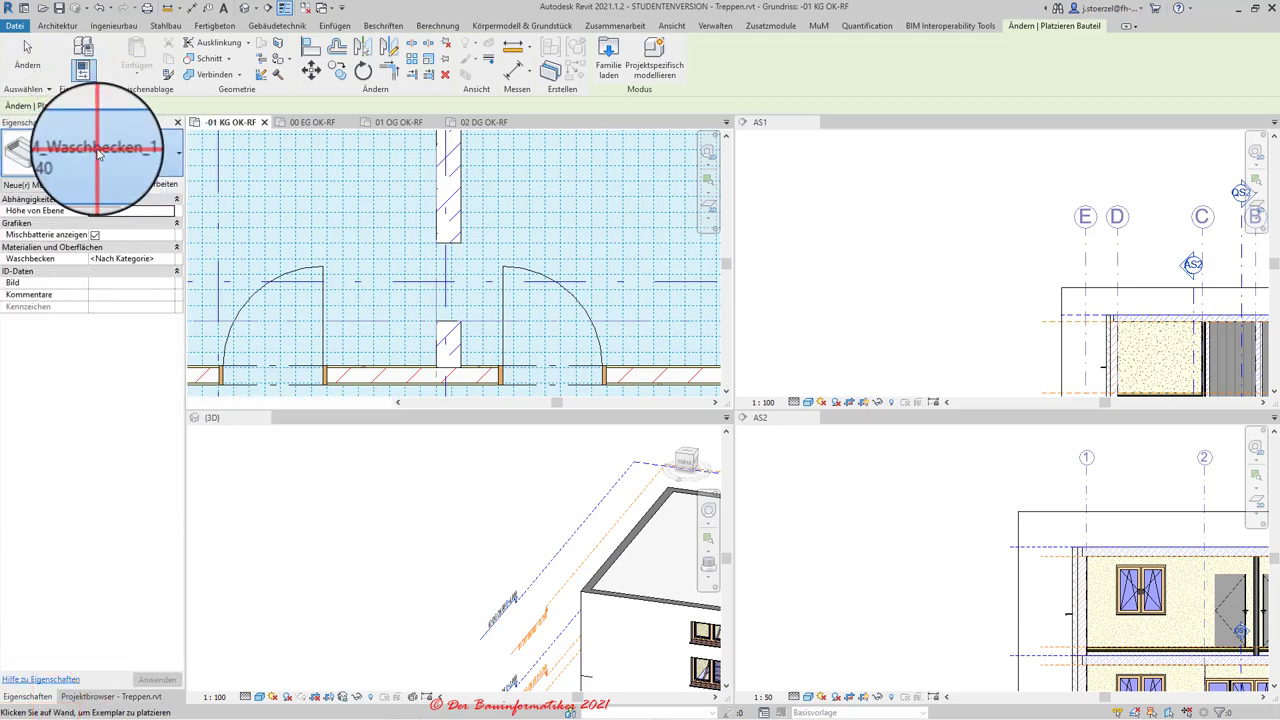
click(97, 152)
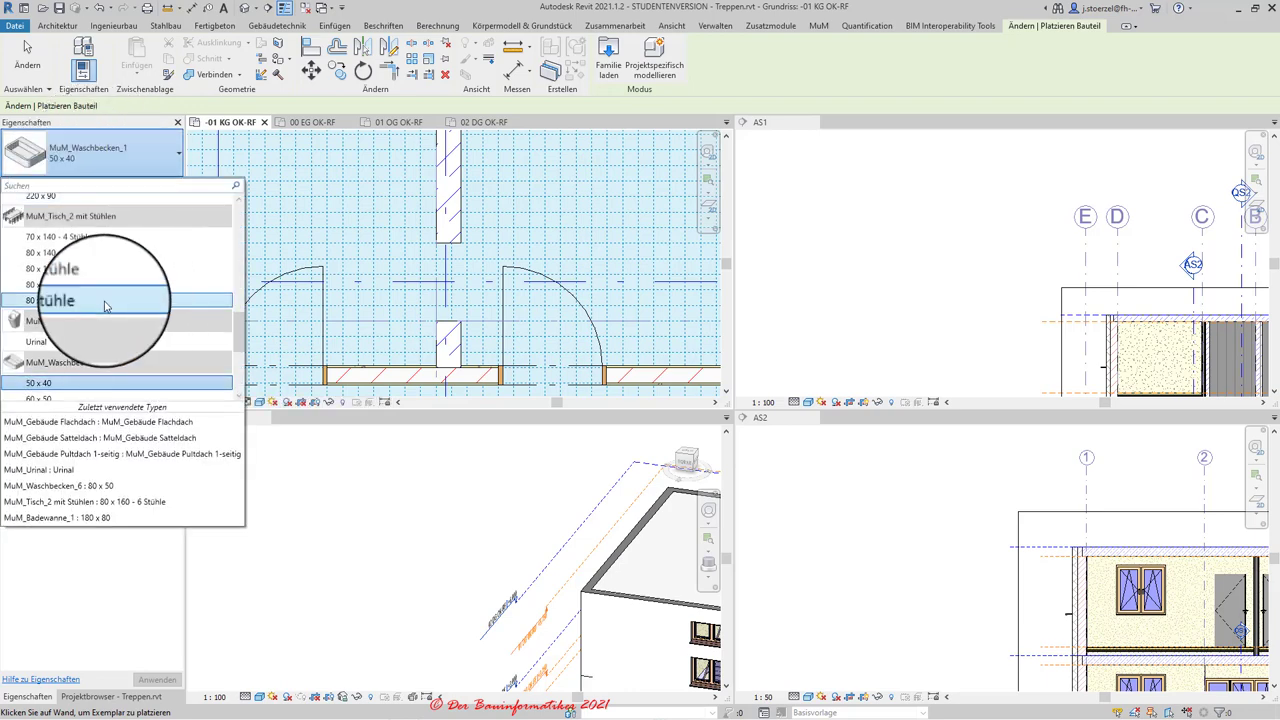
scroll(105, 307, down, 3)
scroll(105, 307, up, 3)
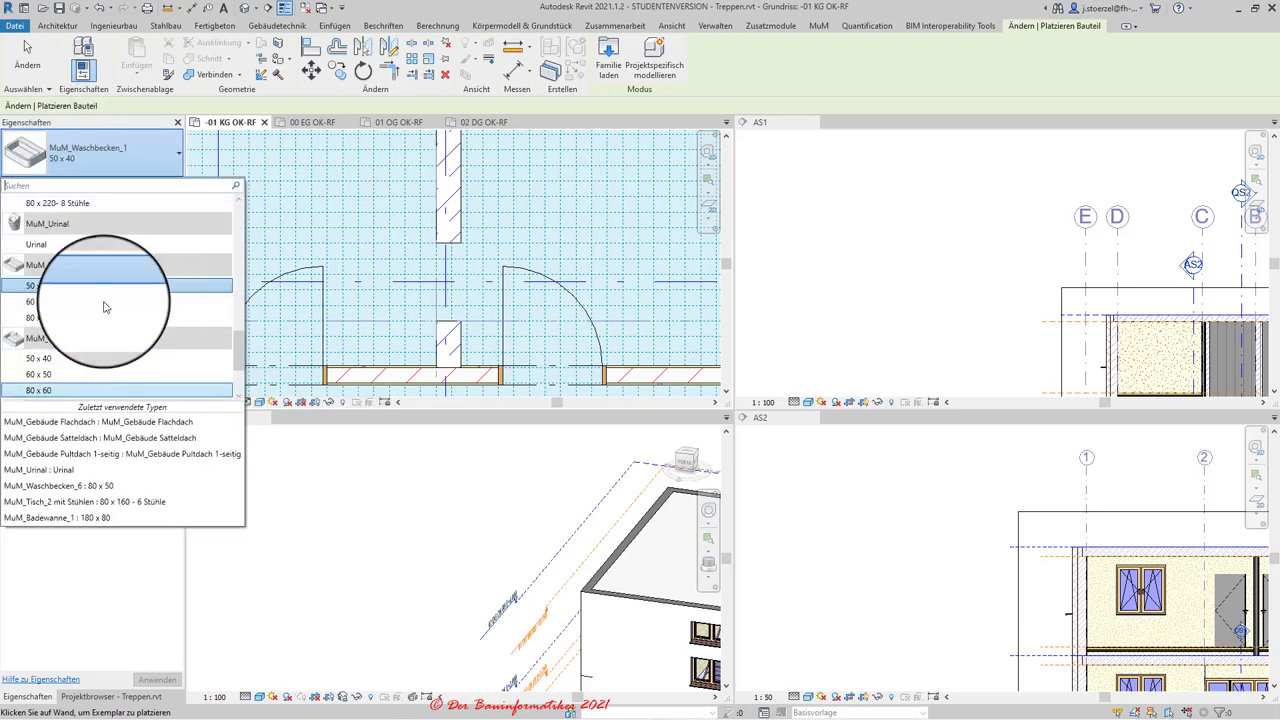
scroll(105, 307, up, 3)
scroll(105, 307, up, 3)
scroll(105, 307, up, 3)
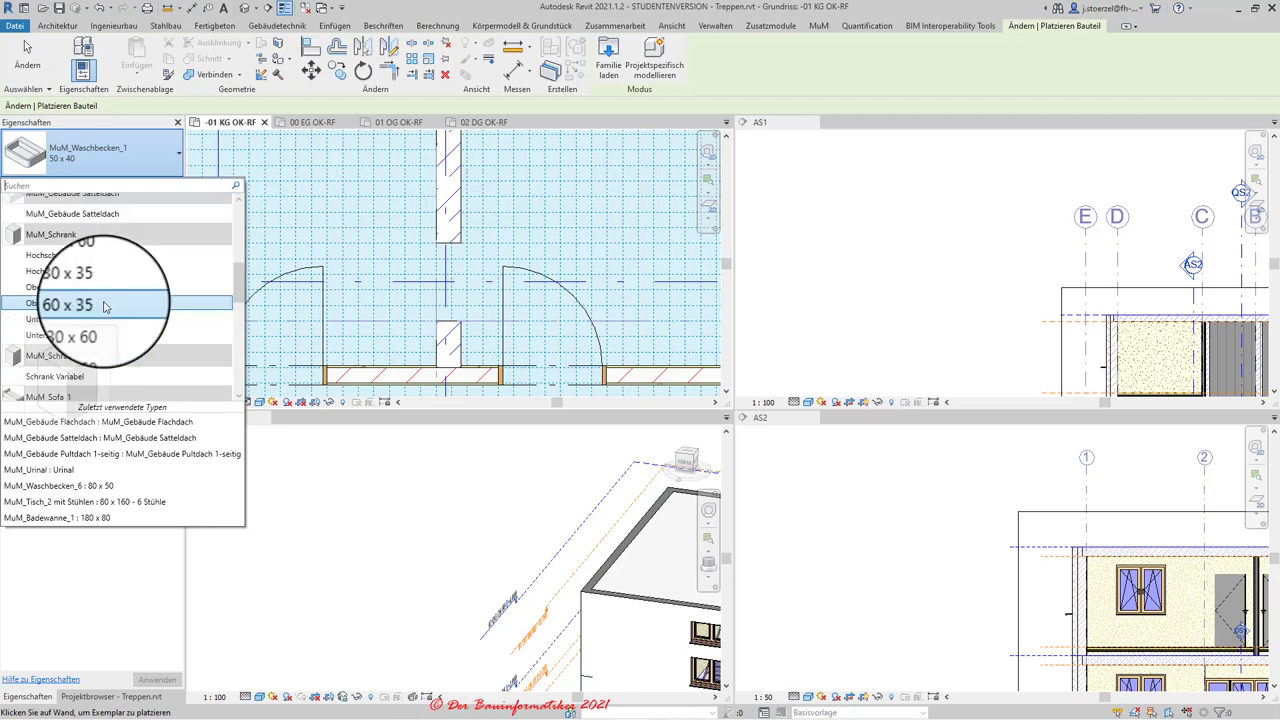
scroll(105, 307, up, 3)
scroll(105, 307, up, 3)
scroll(105, 307, up, 3)
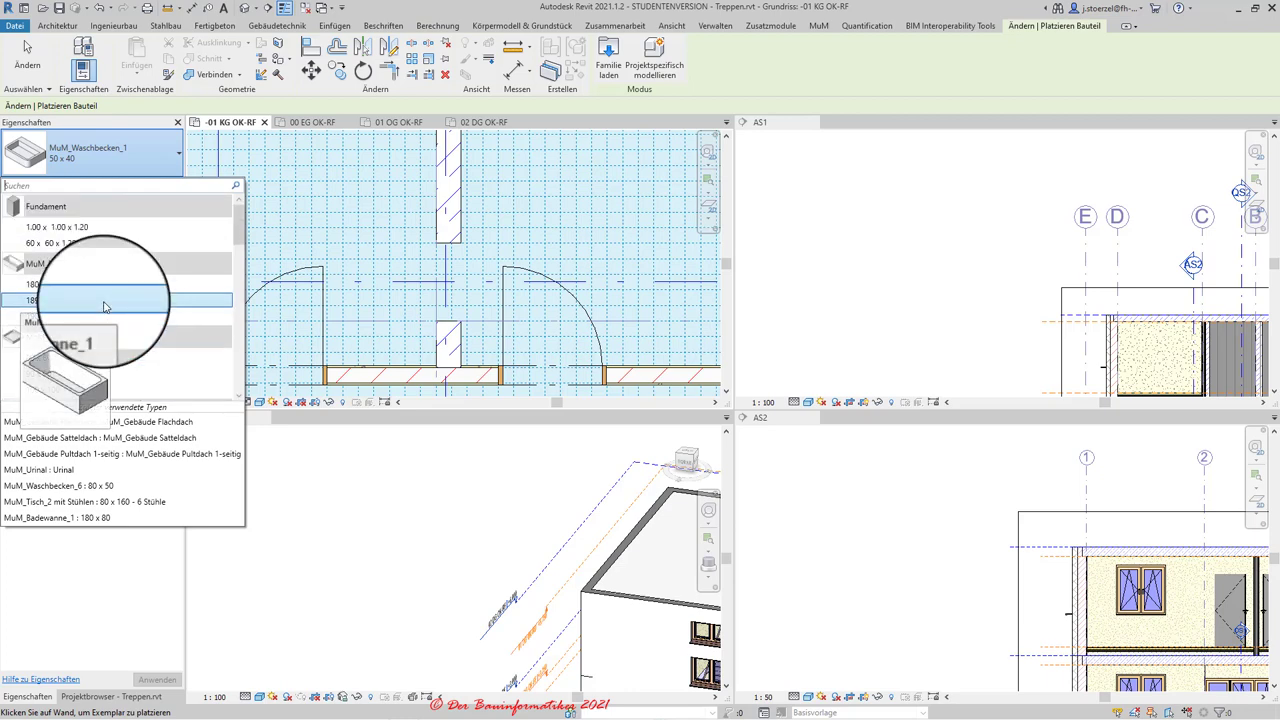
scroll(105, 307, down, 3)
scroll(105, 307, down, 3)
scroll(105, 307, down, 3)
scroll(105, 307, down, 2)
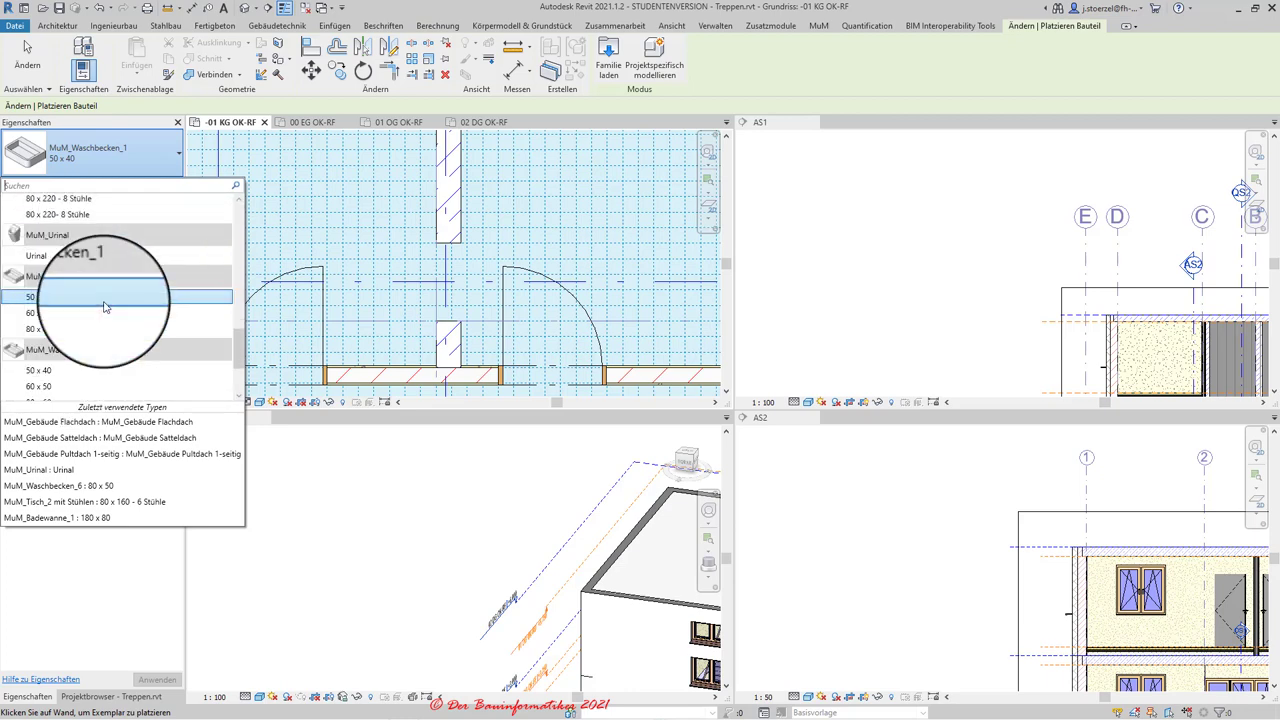
scroll(105, 307, down, 1)
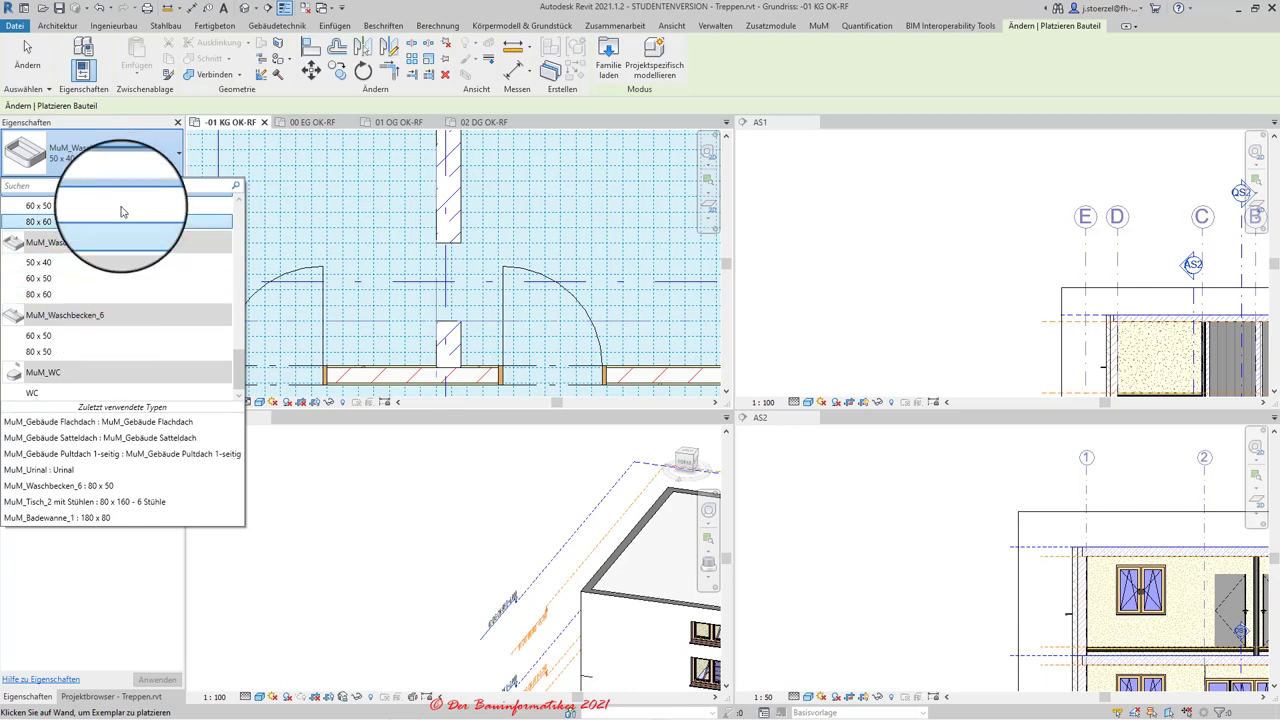
click(155, 153)
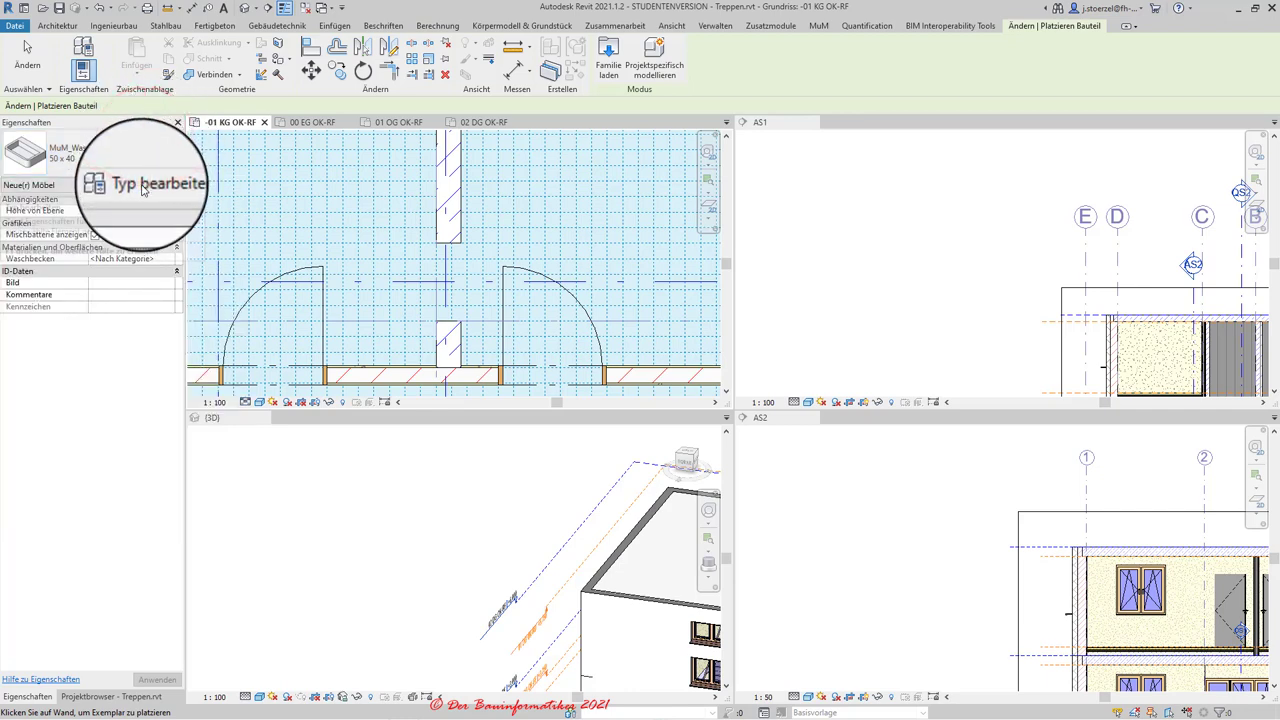
- From Typeneigenschaften, open the Laden file browser in the Libraries folder
click(145, 185)
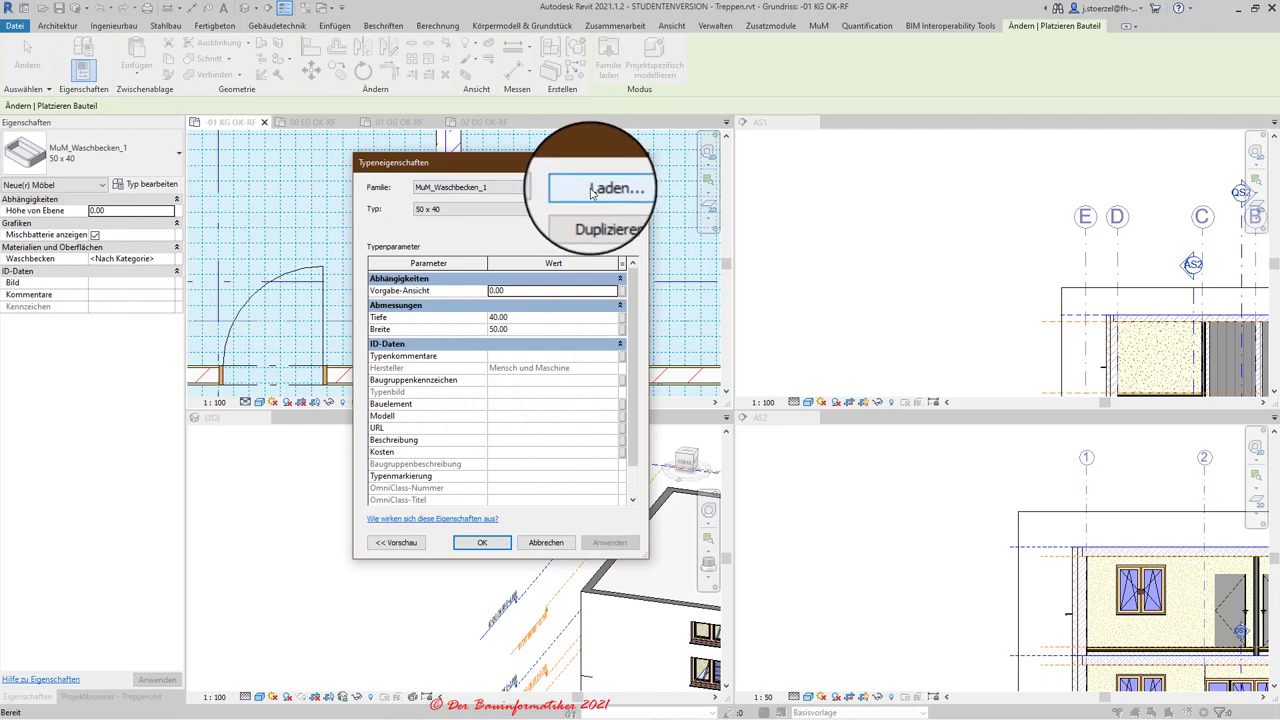
click(592, 192)
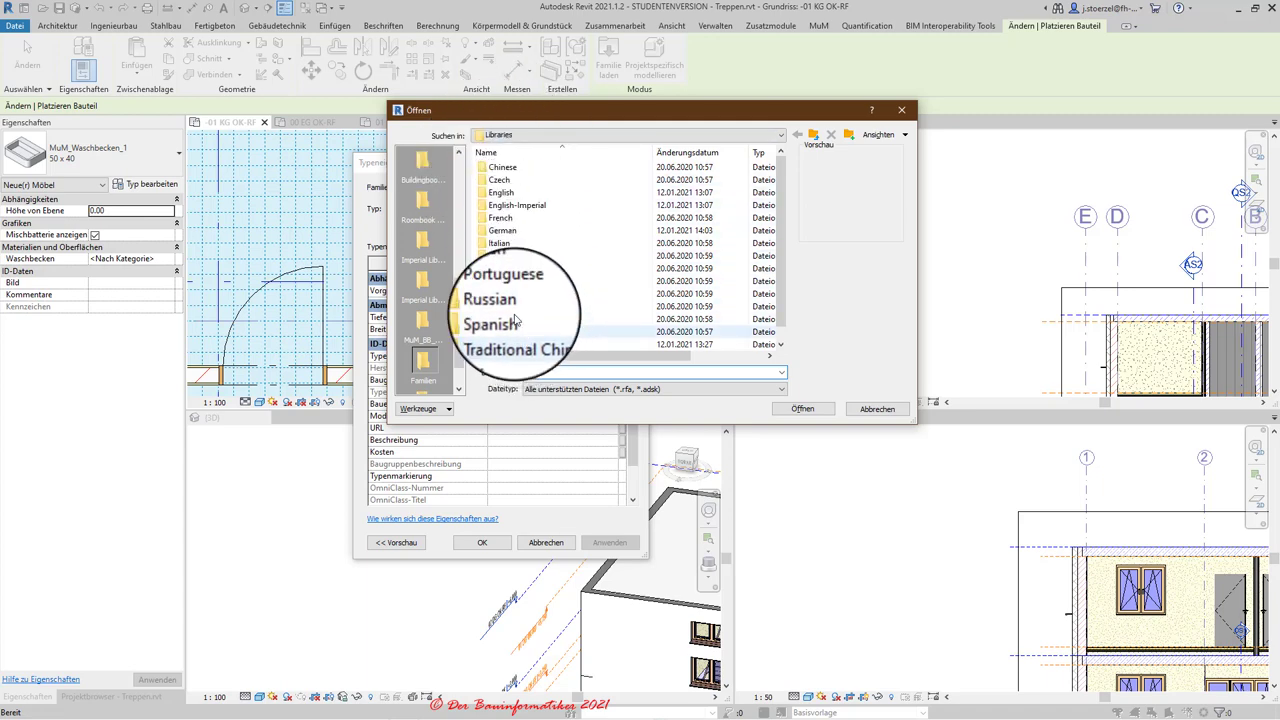
- Load Kamin-03 zweizügig.rfa from German > Architektur - Bauteil > Sonderausstattung > Kamin and show its preview
double_click(496, 238)
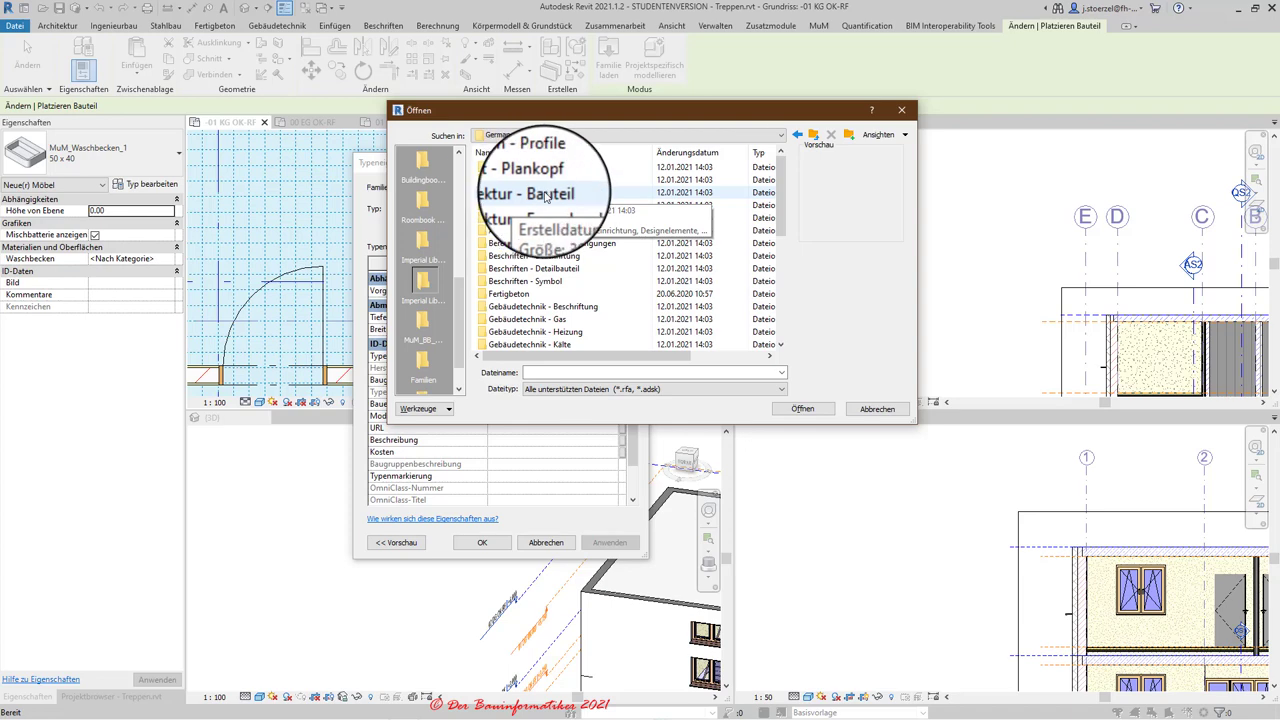
double_click(538, 194)
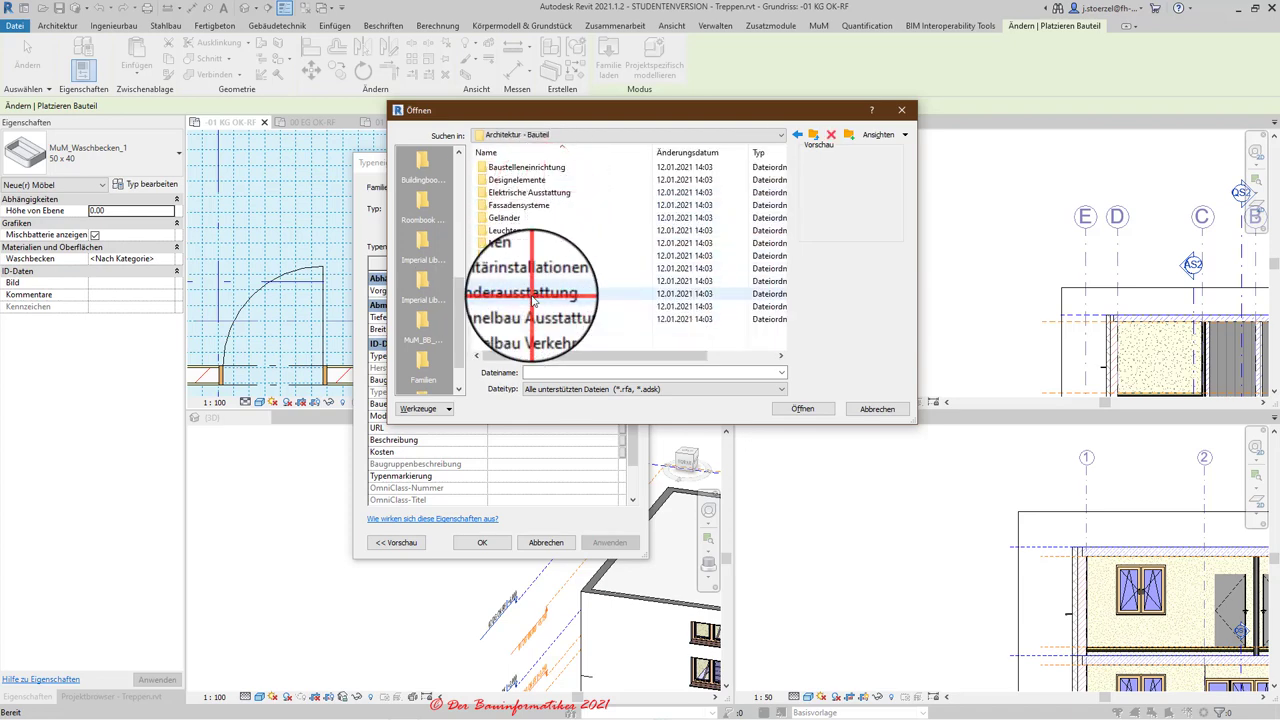
double_click(534, 296)
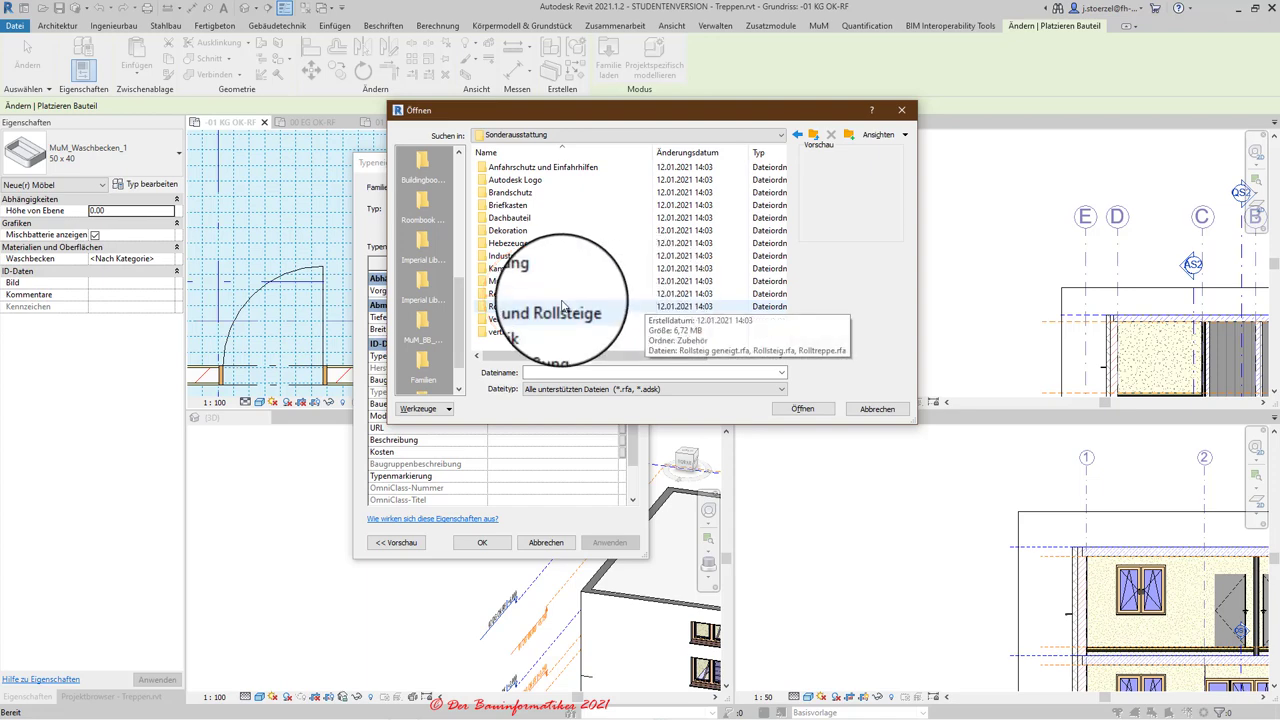
double_click(495, 268)
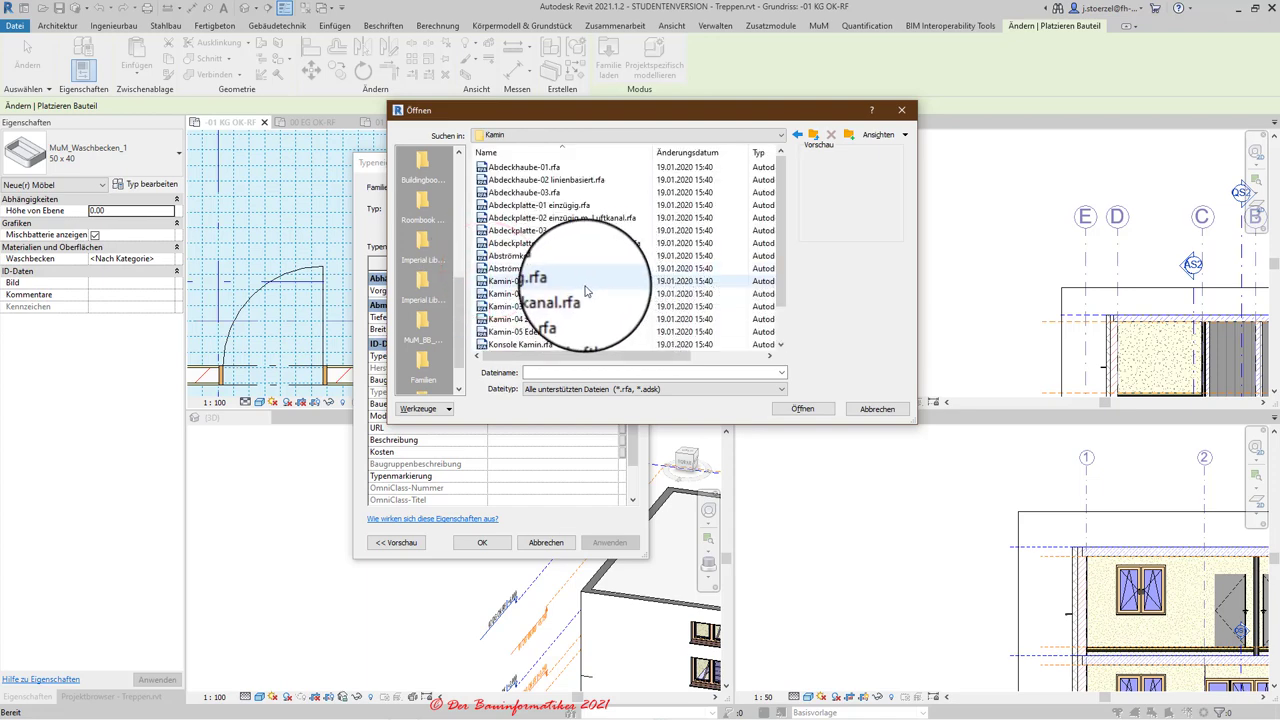
click(522, 192)
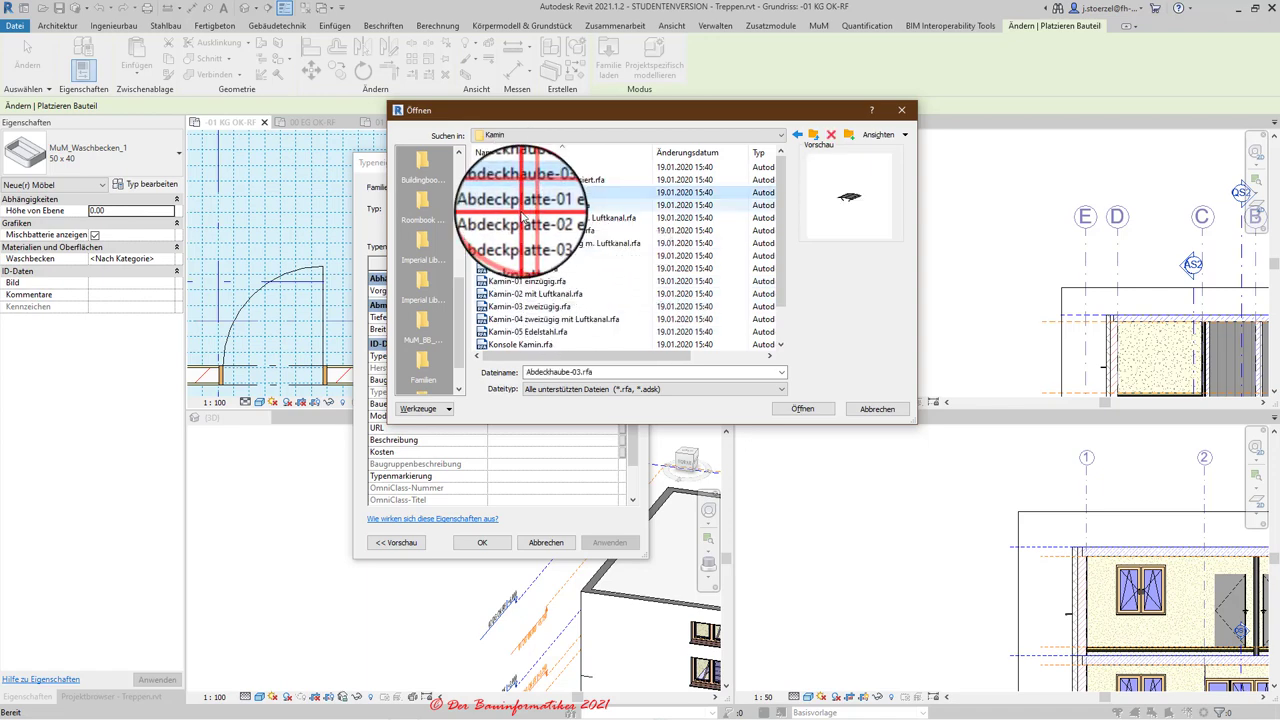
click(528, 230)
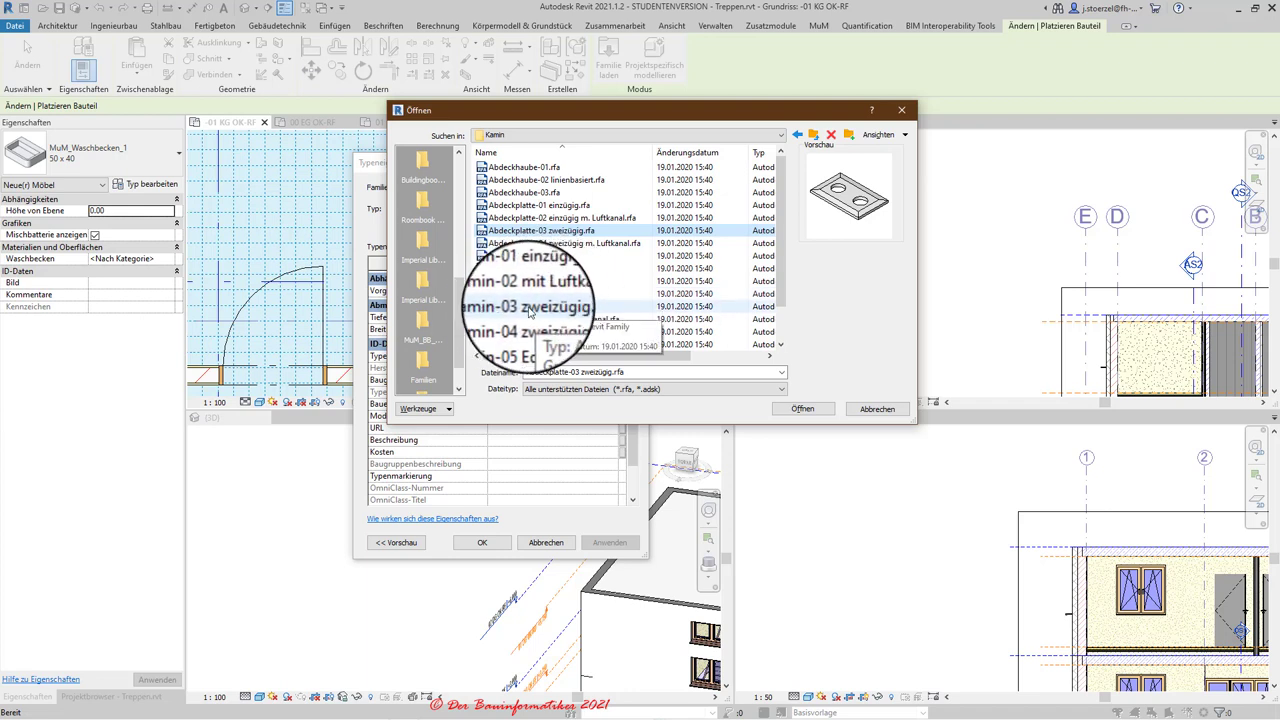
click(530, 307)
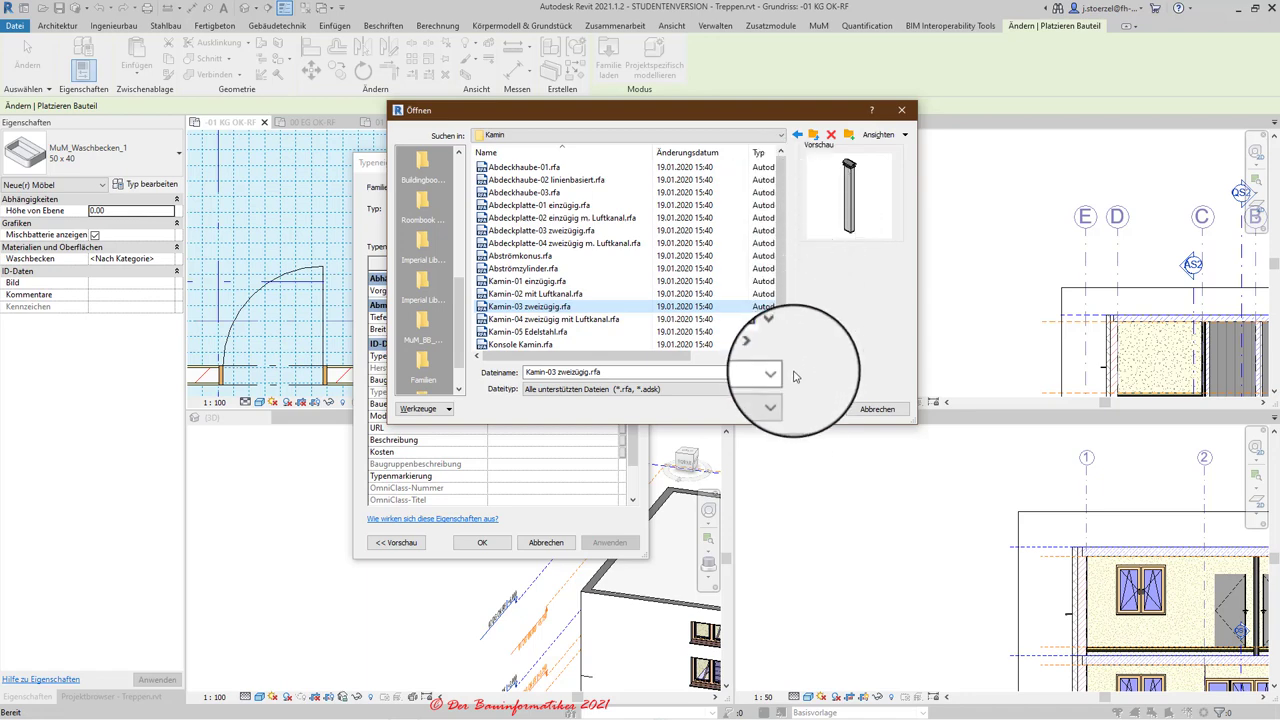
click(792, 411)
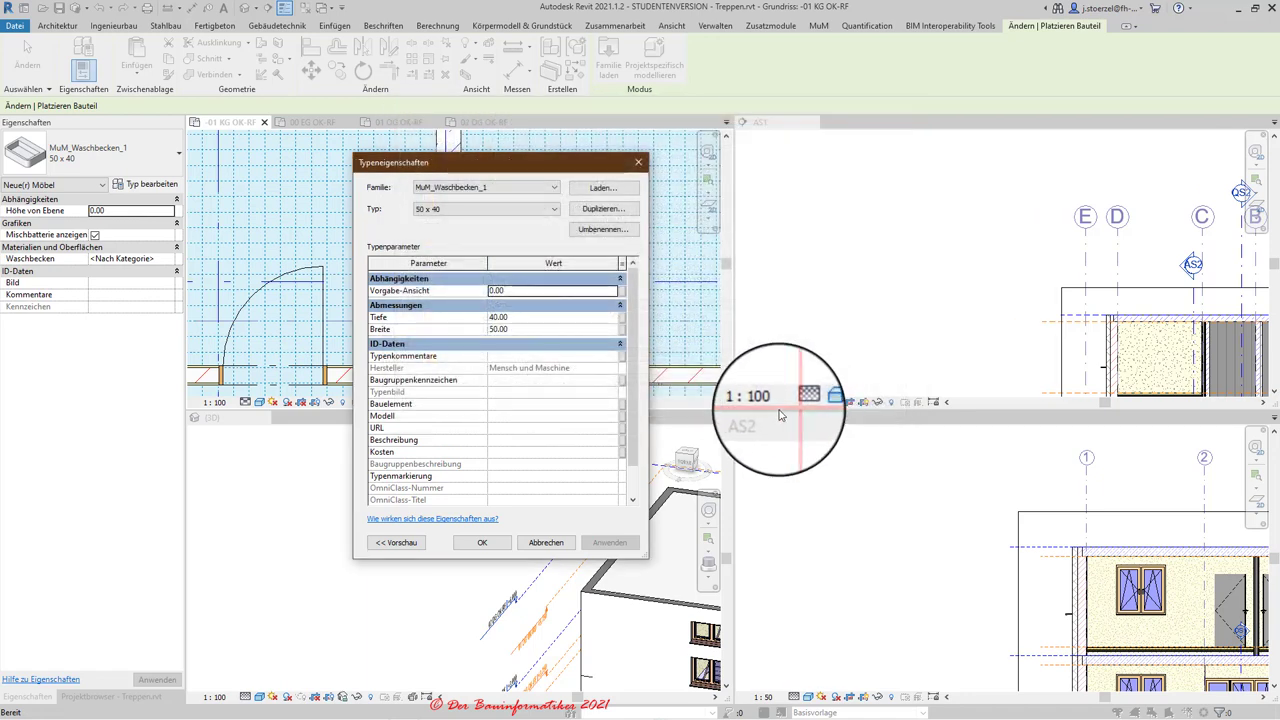
click(397, 544)
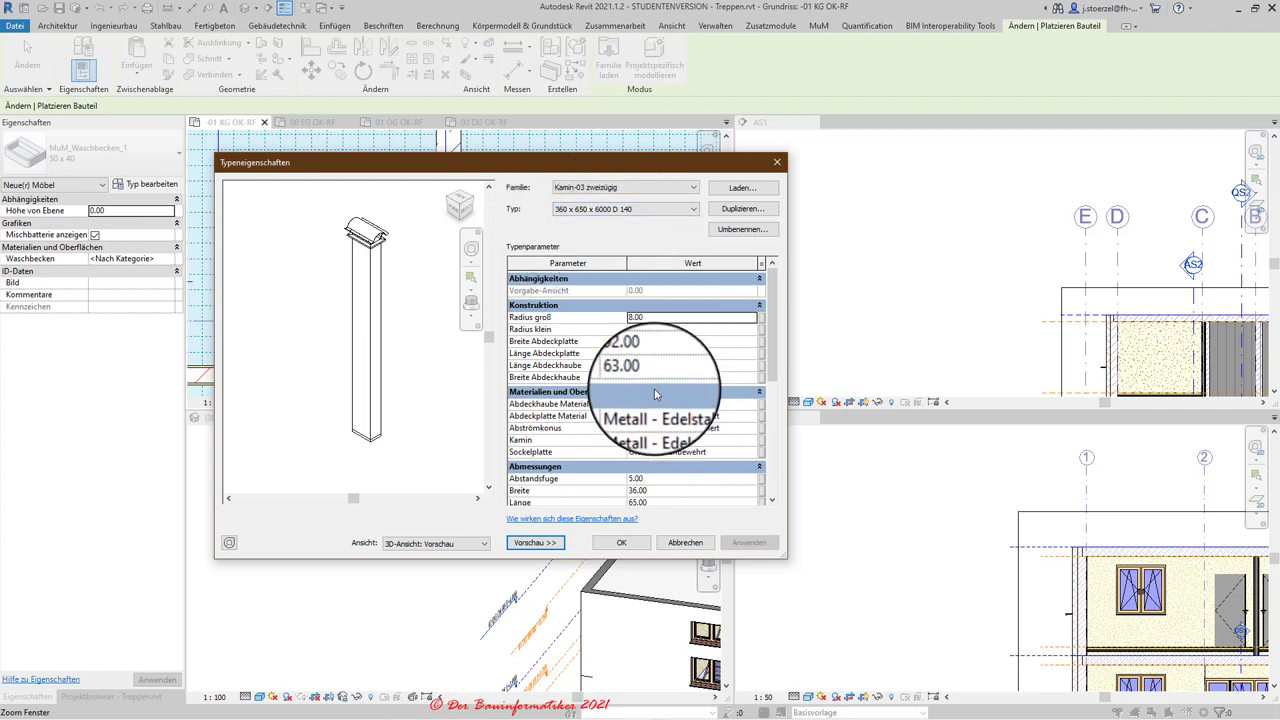
- Duplicate the 360 x 650 x 6000 D 140 chimney type, renaming it 37.5 x 62.7 D 141
scroll(647, 370, down, 2)
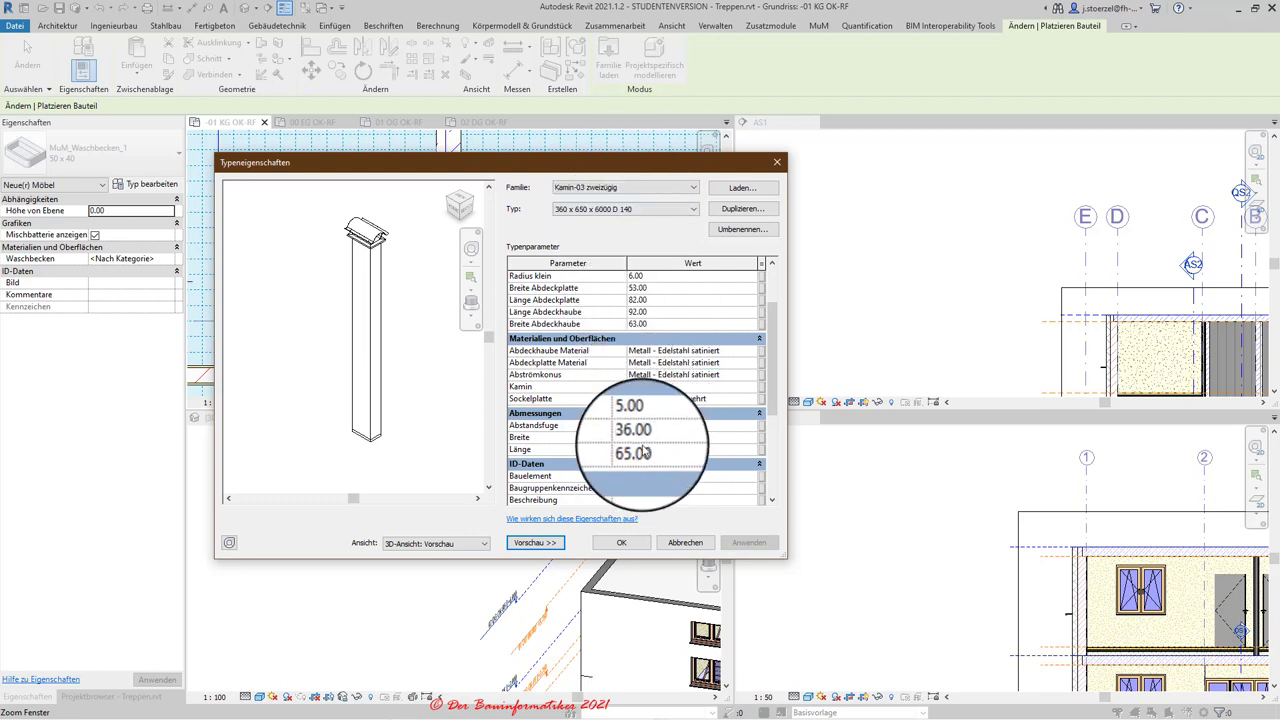
click(742, 208)
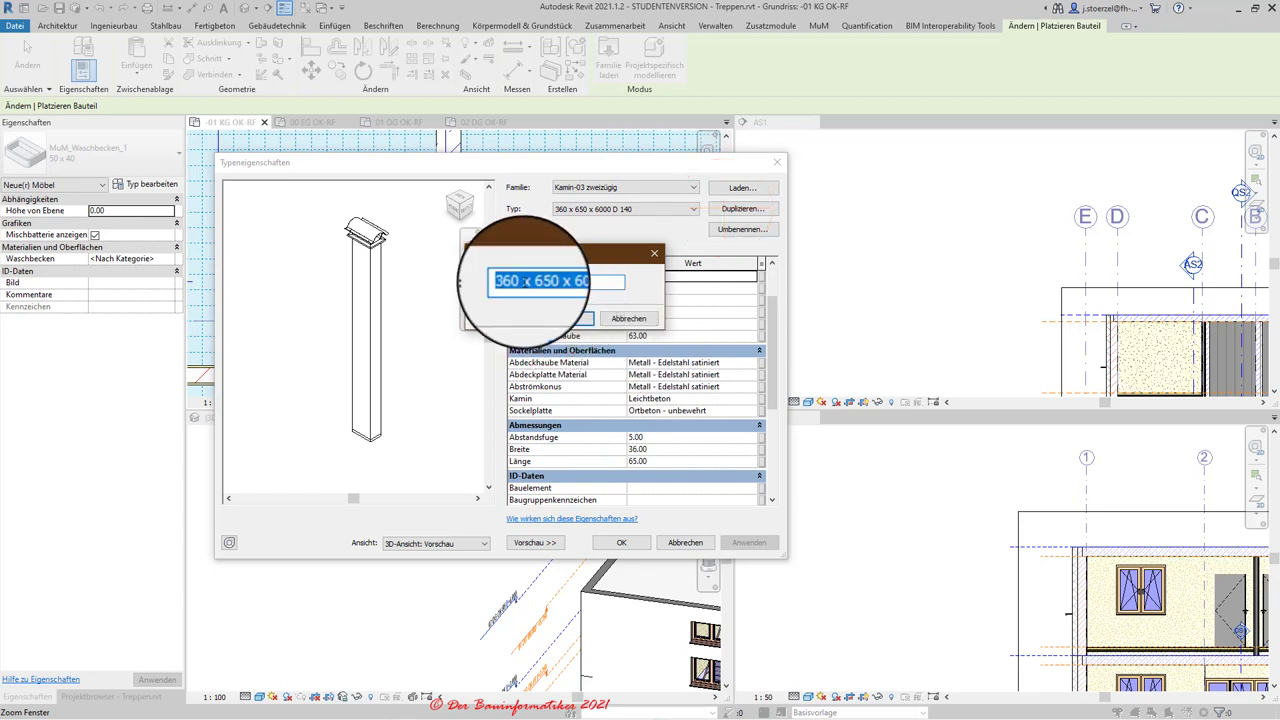
double_click(514, 281)
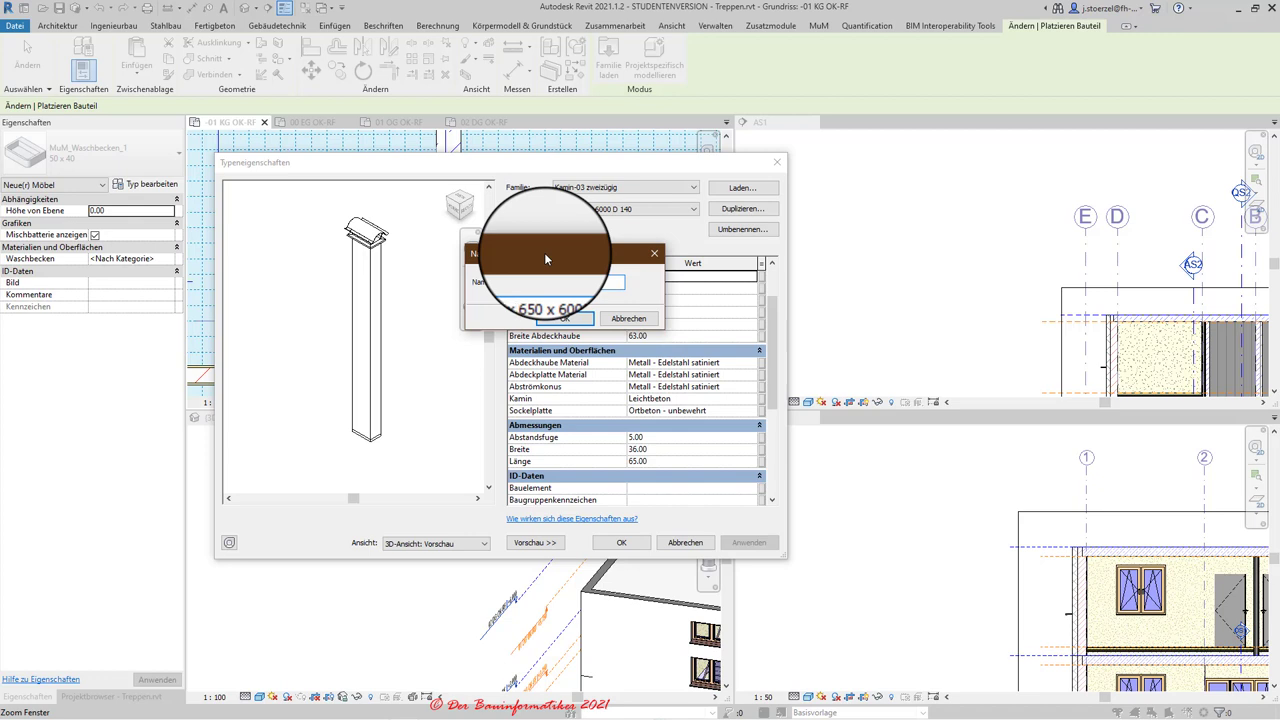
key(Right)
text(2.)
key(Delete)
key(Delete)
text(7)
key(Right)
key(Right)
key(Delete)
key(Delete)
text(D)
key(Left)
key(BackSpace)
key(BackSpace)
key(BackSpace)
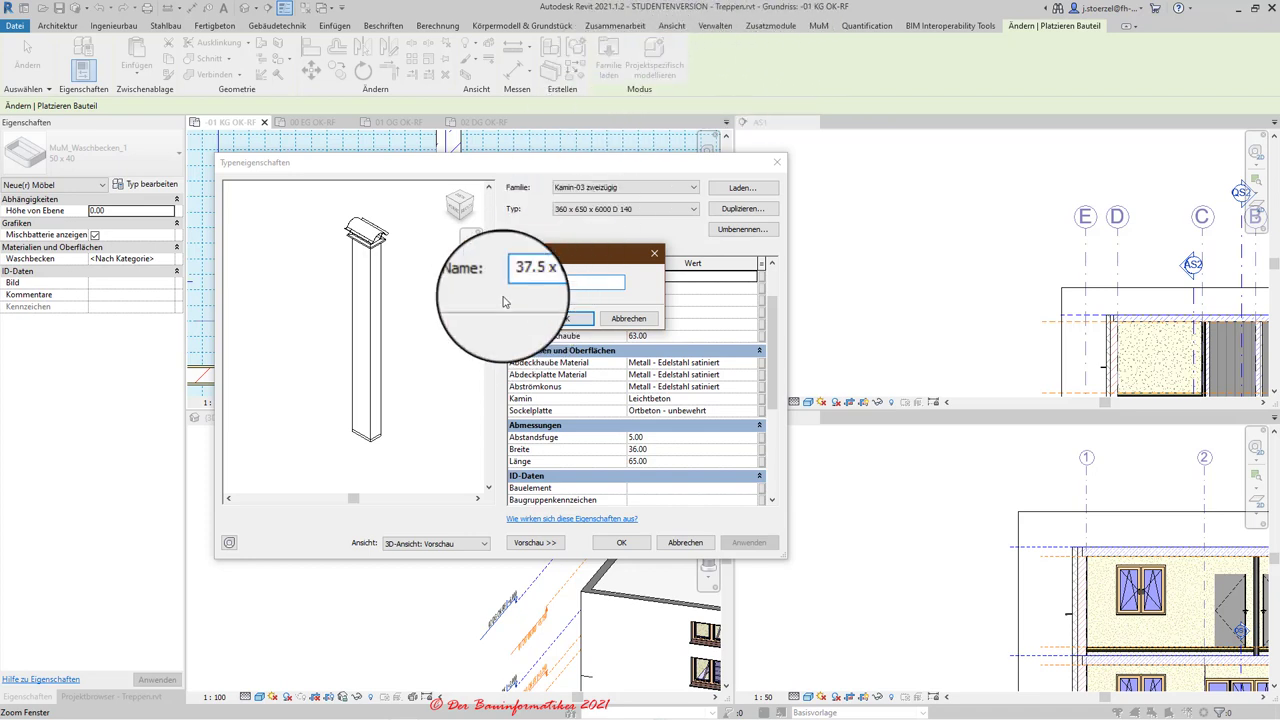
- Confirm the new type and set Abstandsfuge 1.50, Breite 37.50 and Länge 62.50
click(566, 318)
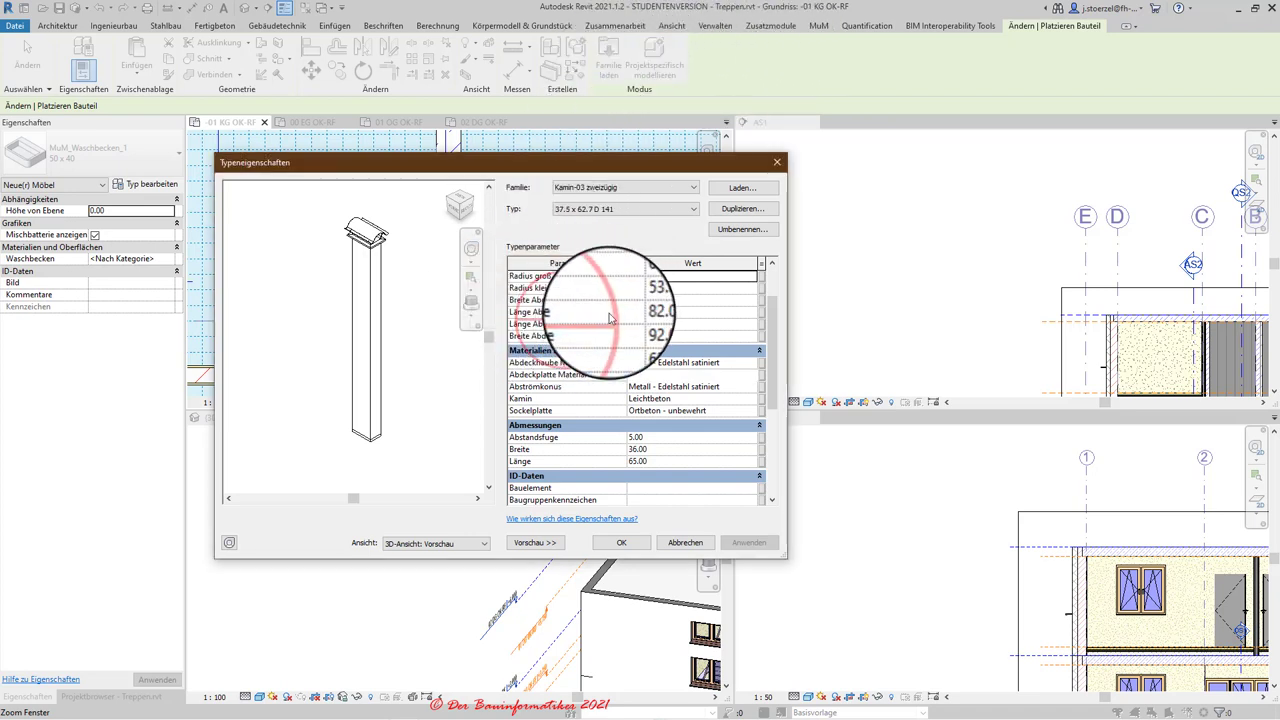
click(640, 449)
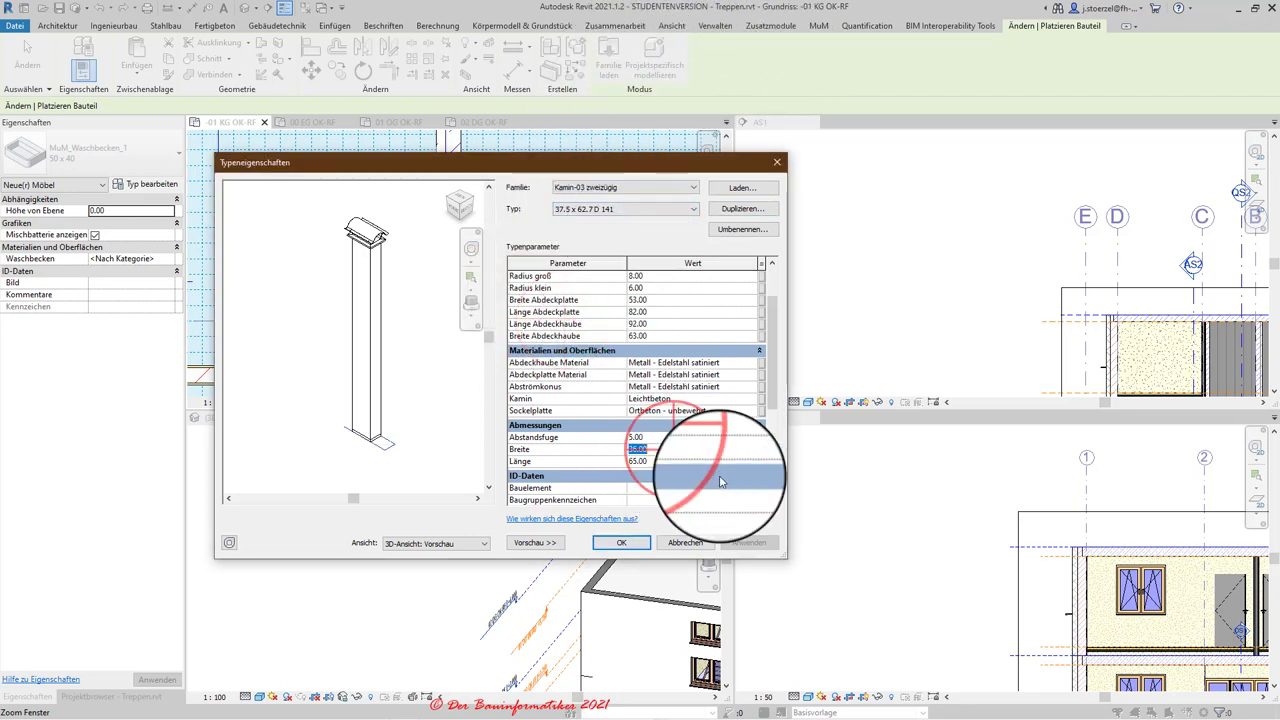
text(32)
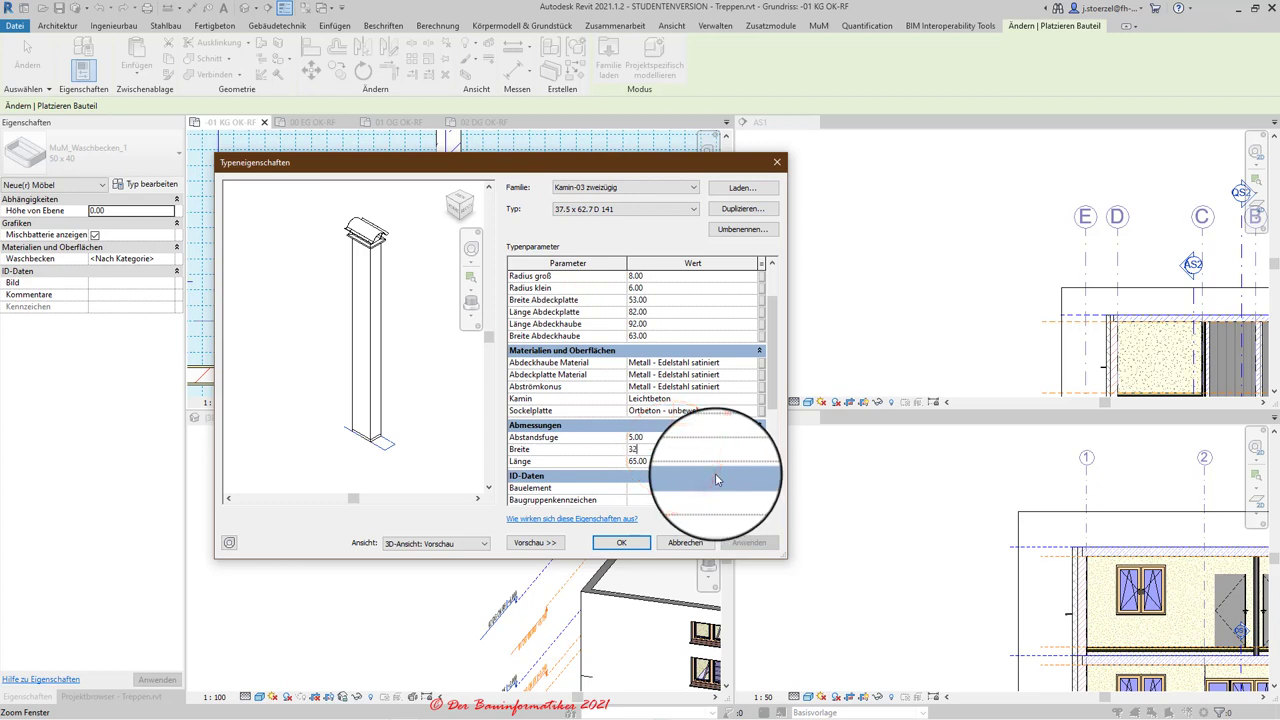
text(.5)
click(632, 450)
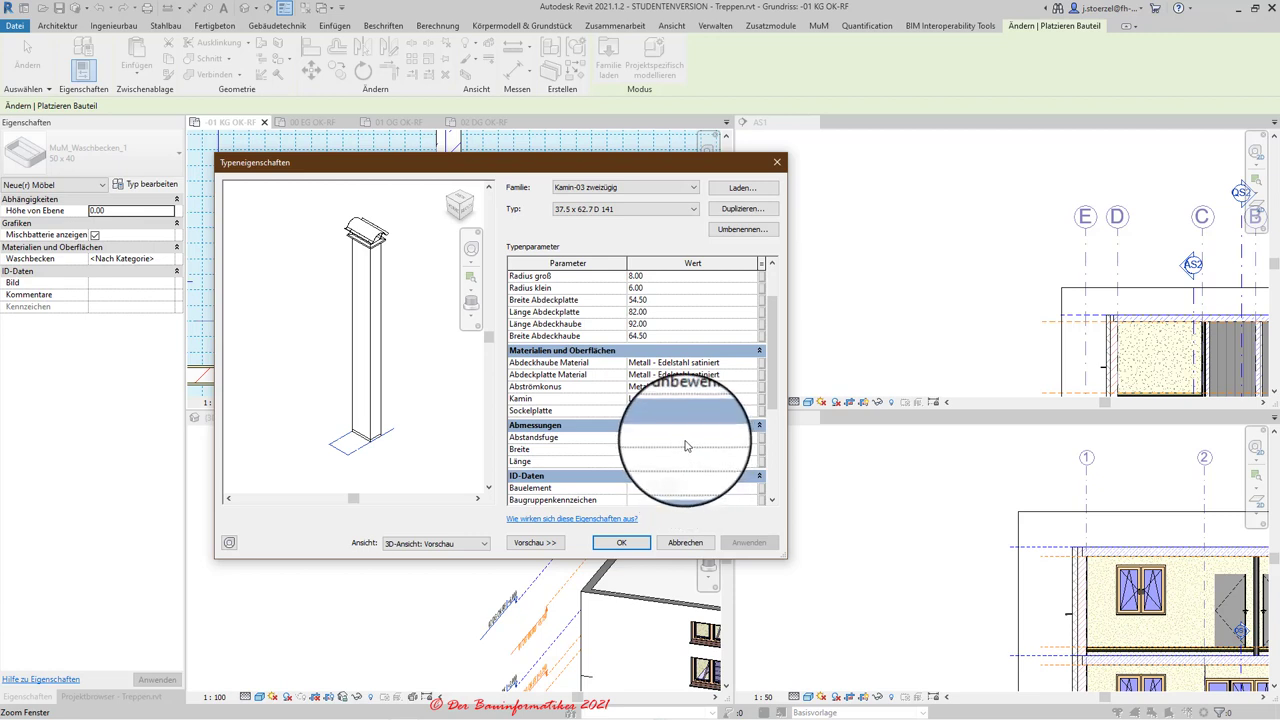
click(677, 434)
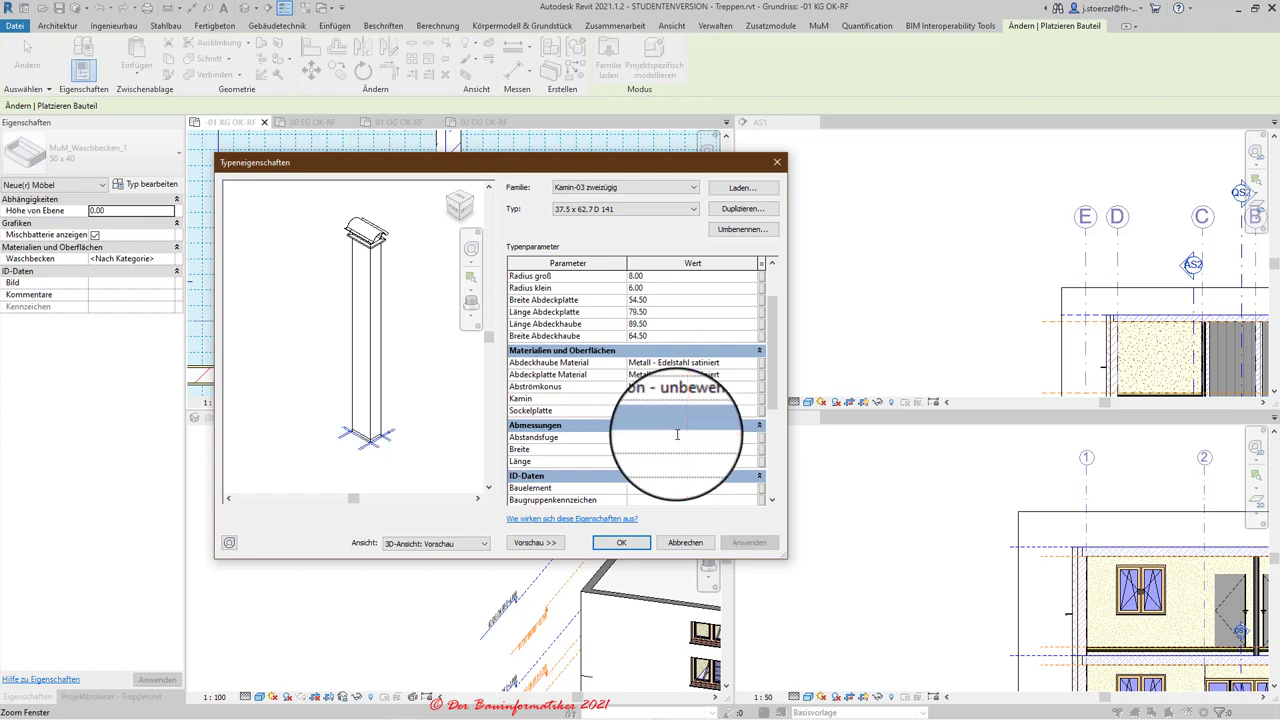
click(660, 437)
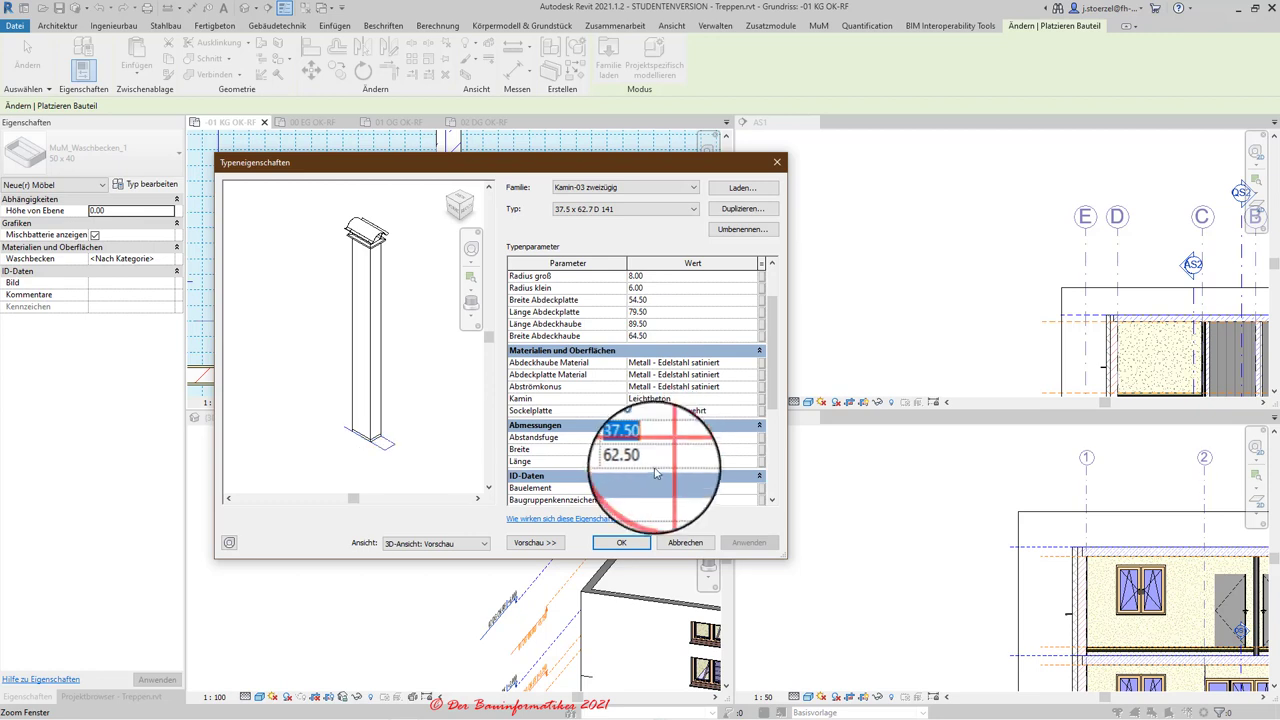
click(654, 462)
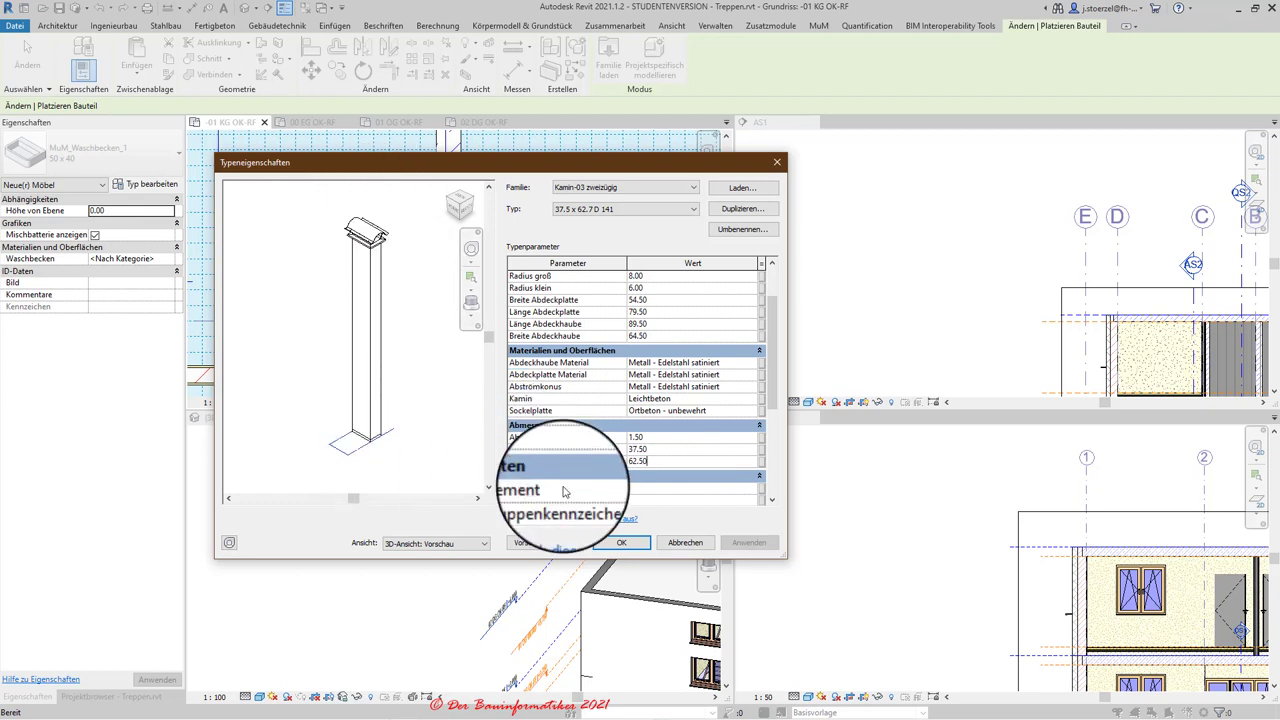
- Check the chimney preview in front, plan and then 3D views
click(483, 545)
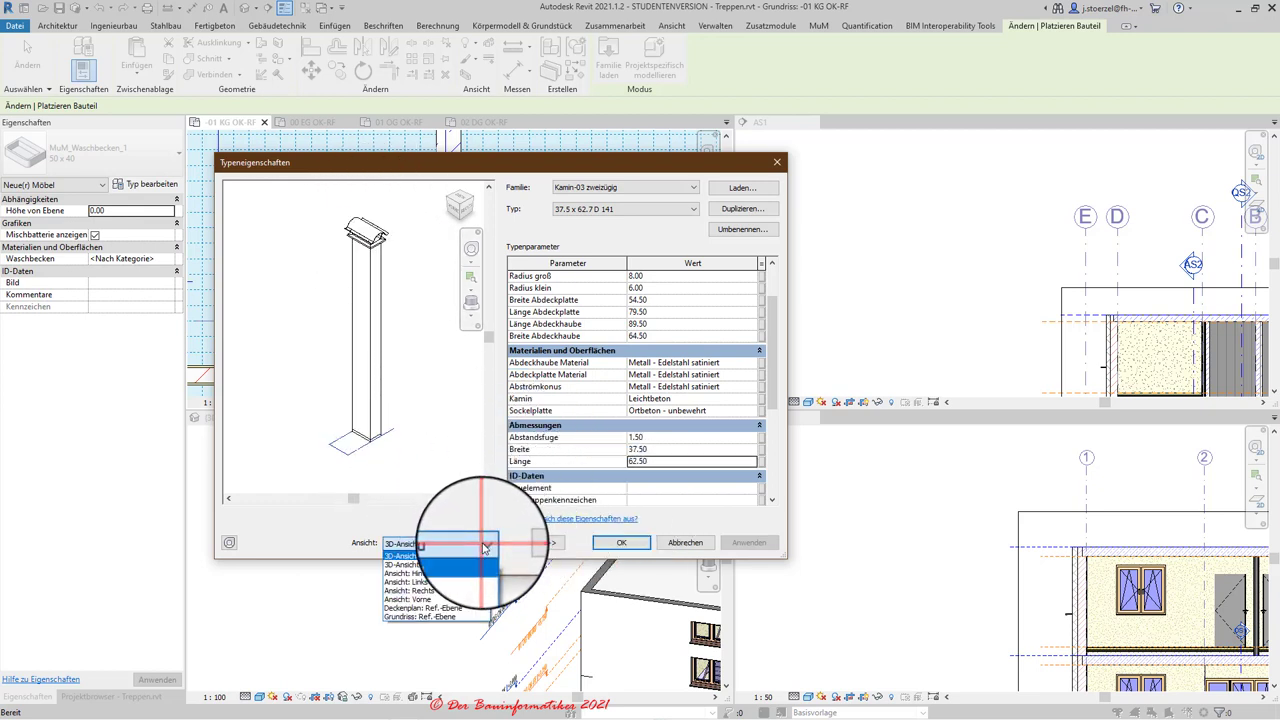
click(438, 605)
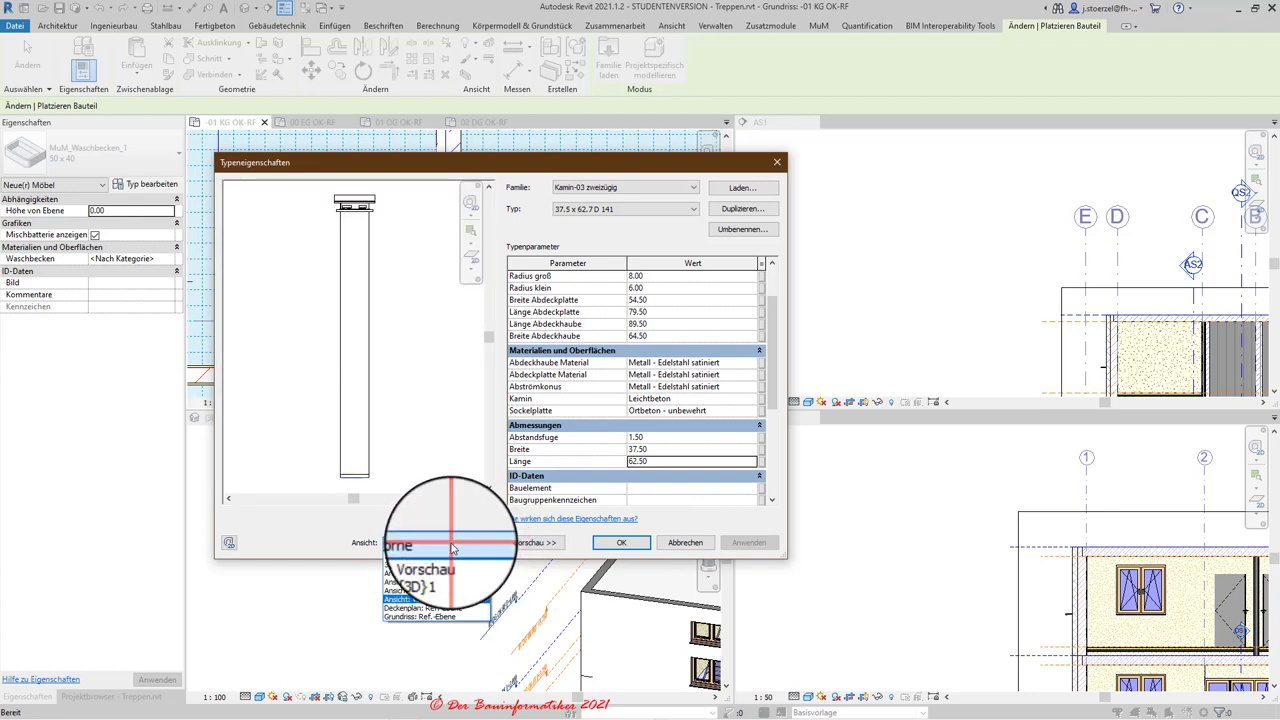
click(455, 544)
click(435, 618)
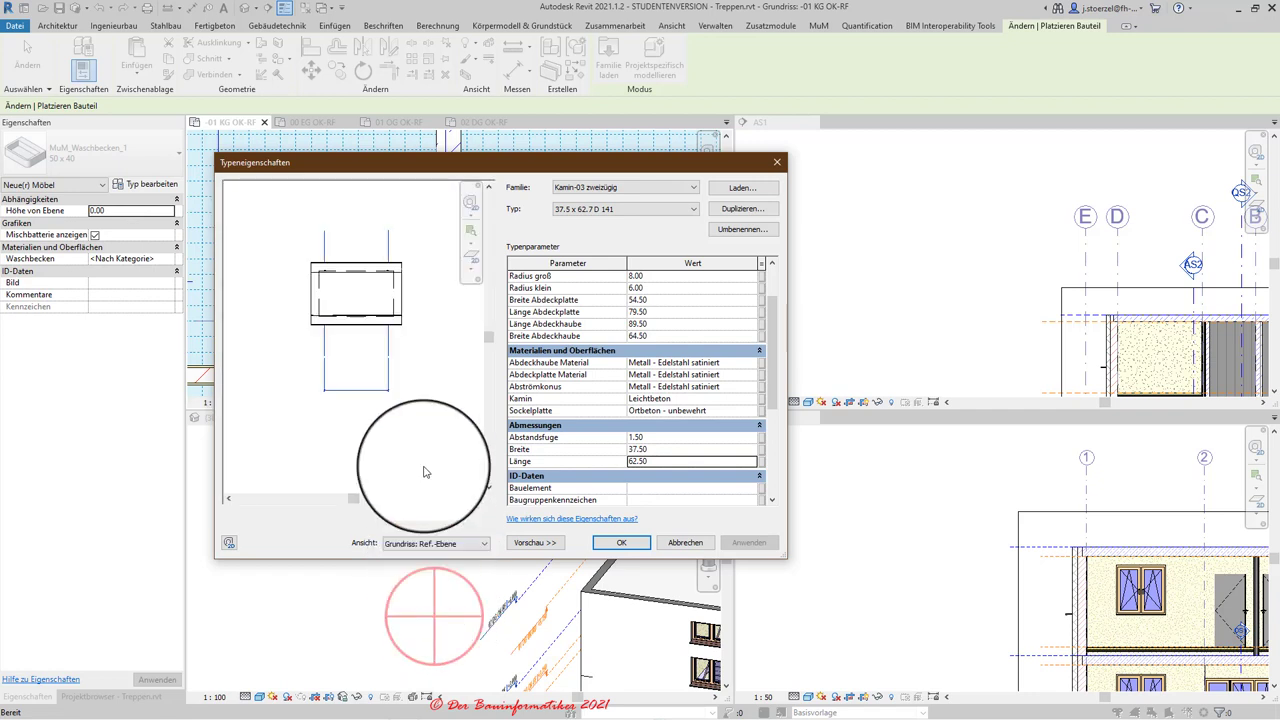
click(439, 545)
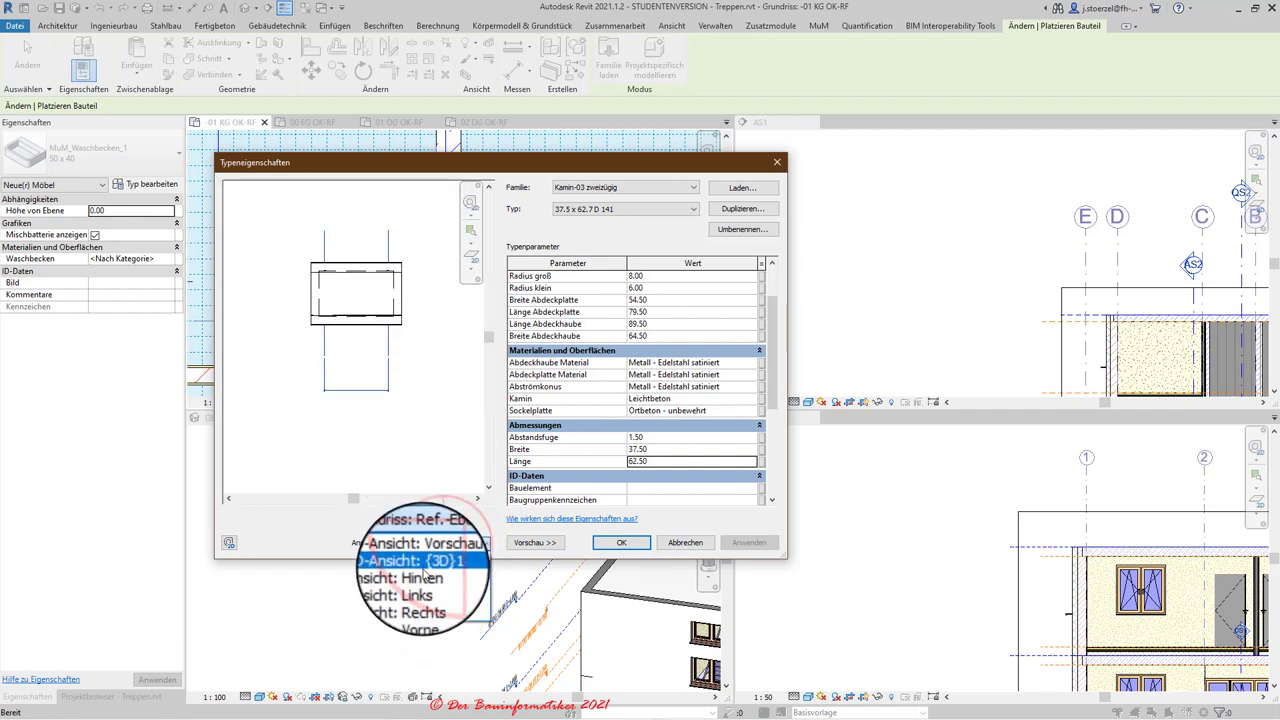
click(424, 560)
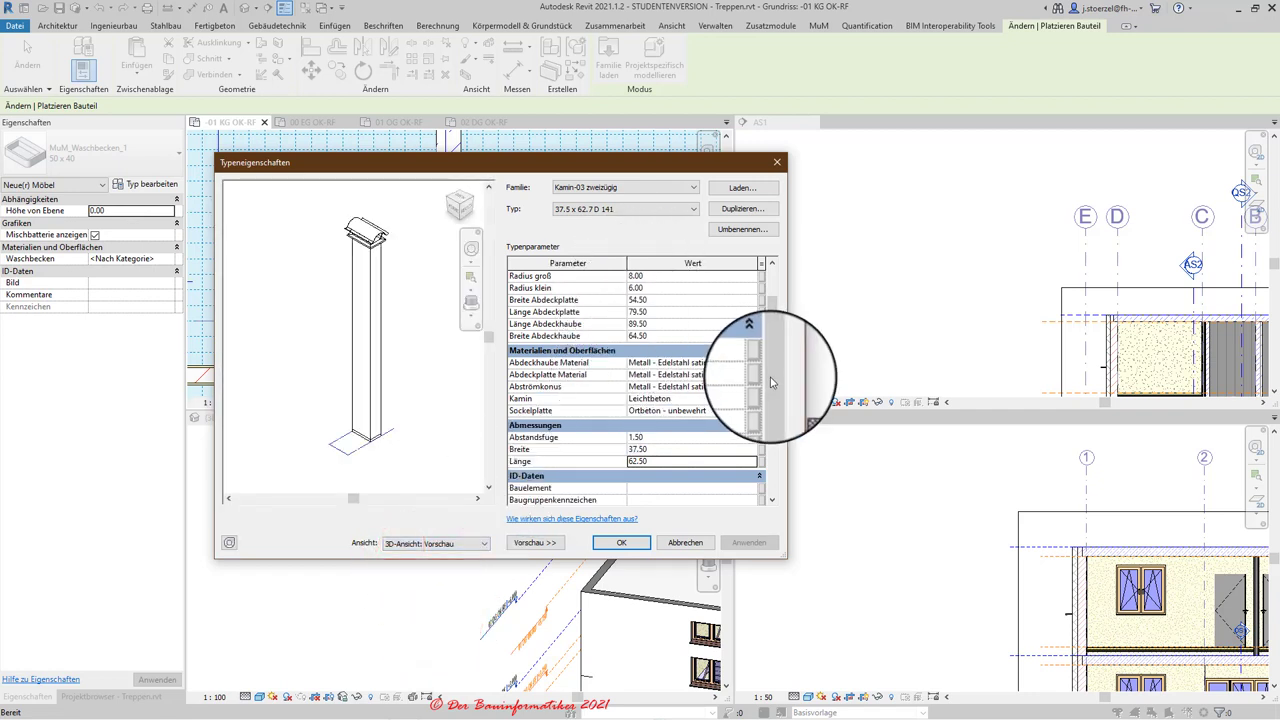
- Review the type parameters and accept the 37.5 x 62.7 D 141 chimney type
drag(772, 350, 772, 336)
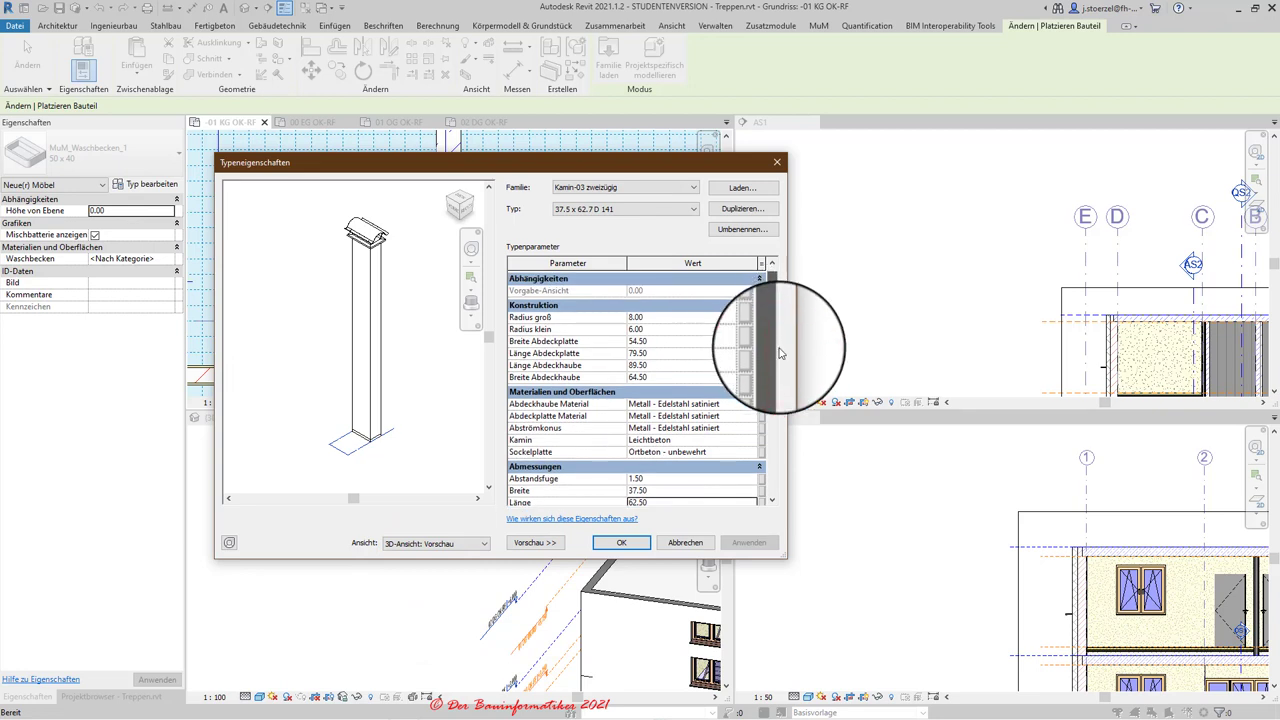
scroll(772, 345, down, 1)
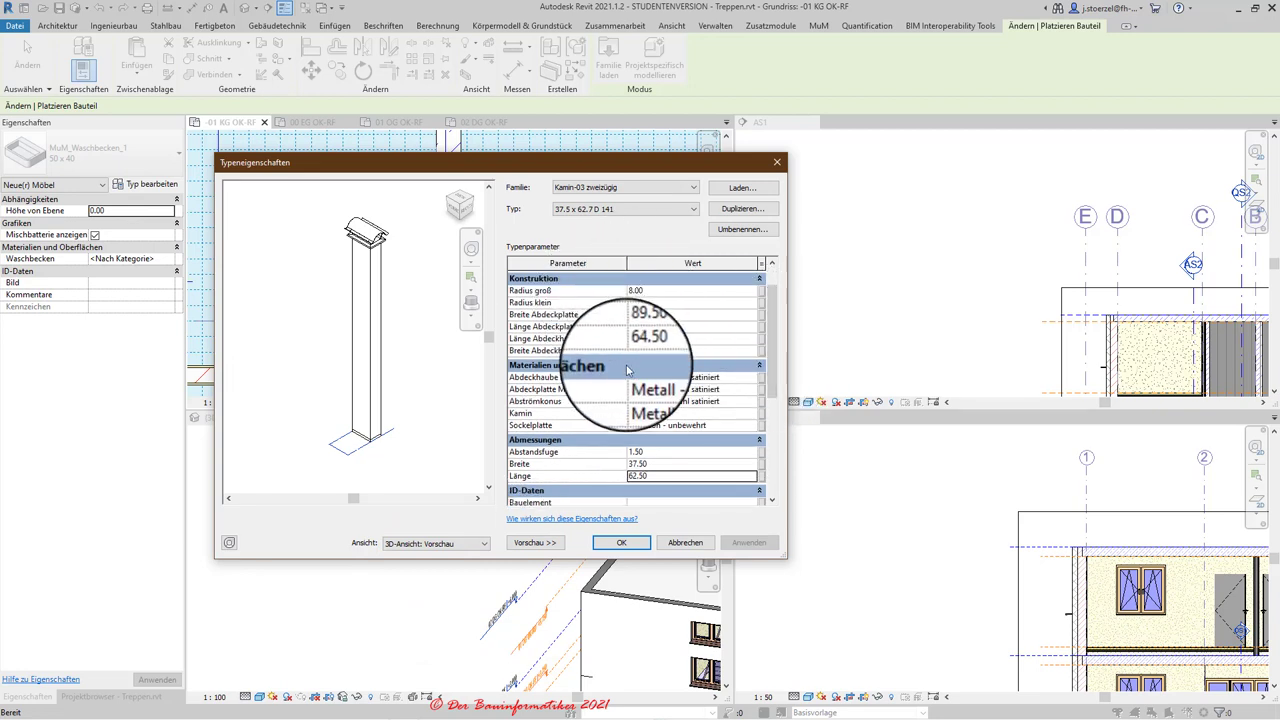
scroll(630, 368, down, 3)
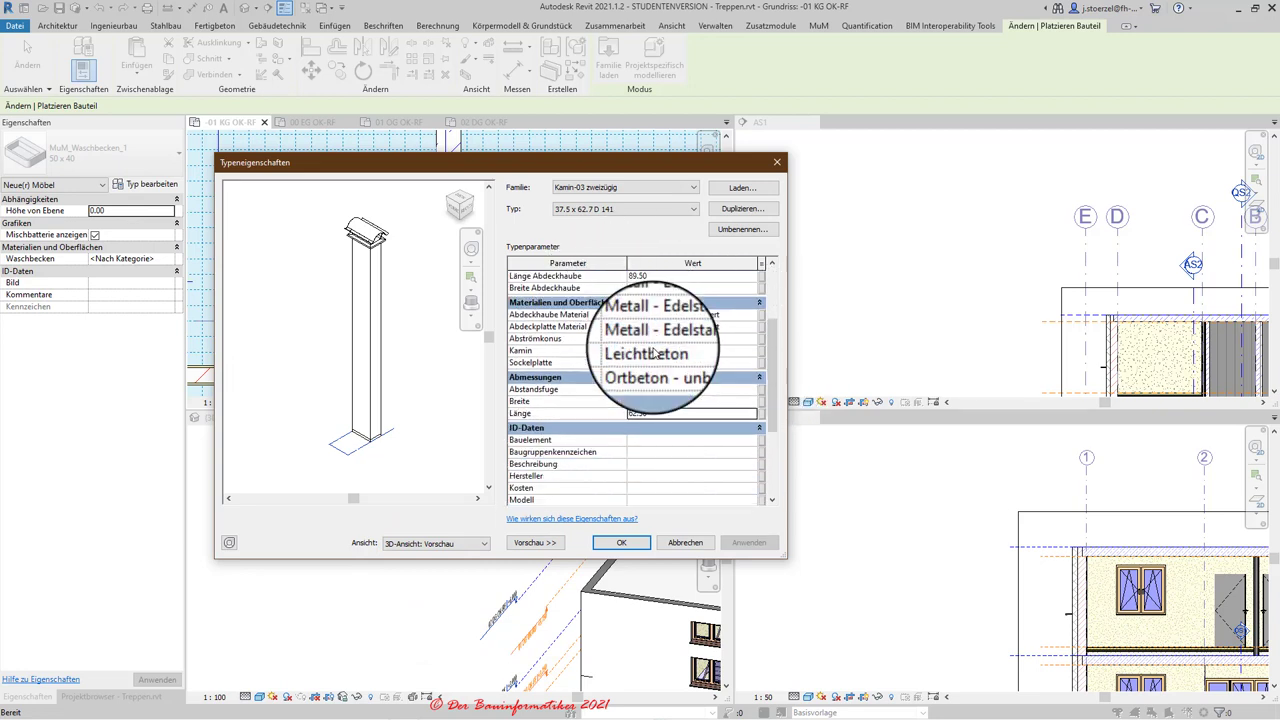
scroll(645, 360, down, 4)
scroll(654, 354, up, 5)
scroll(680, 368, up, 3)
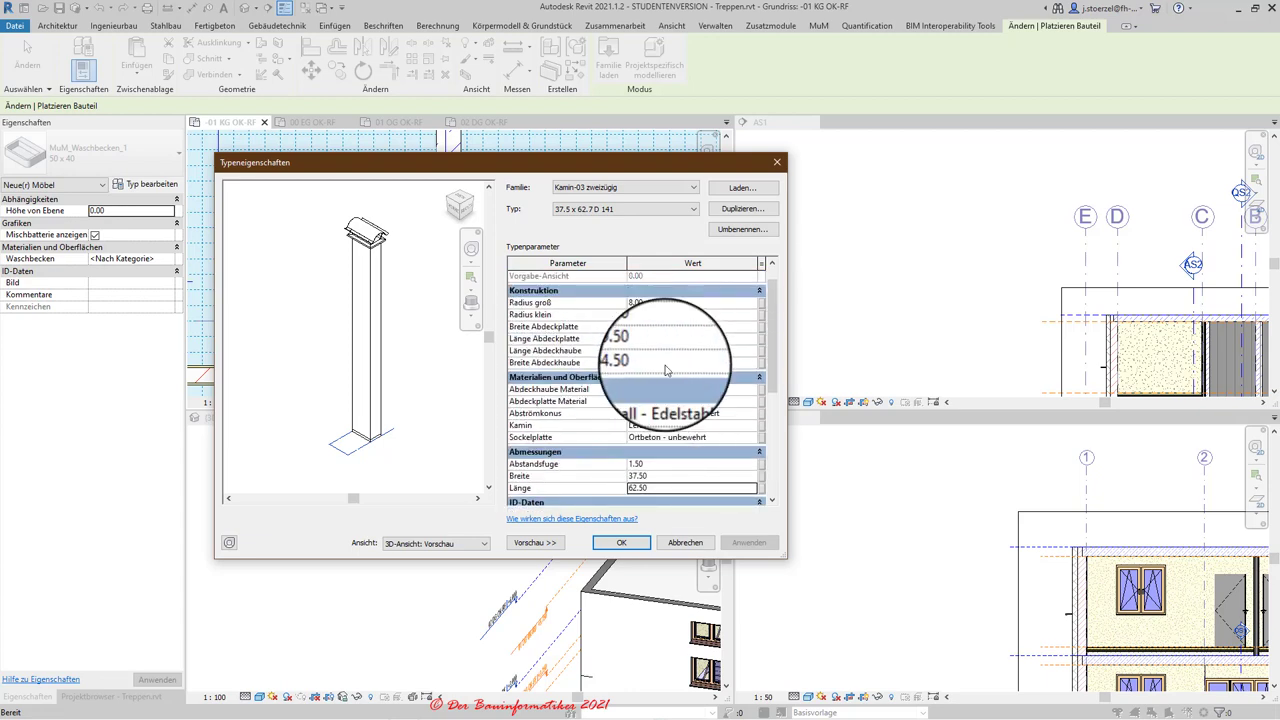
click(625, 549)
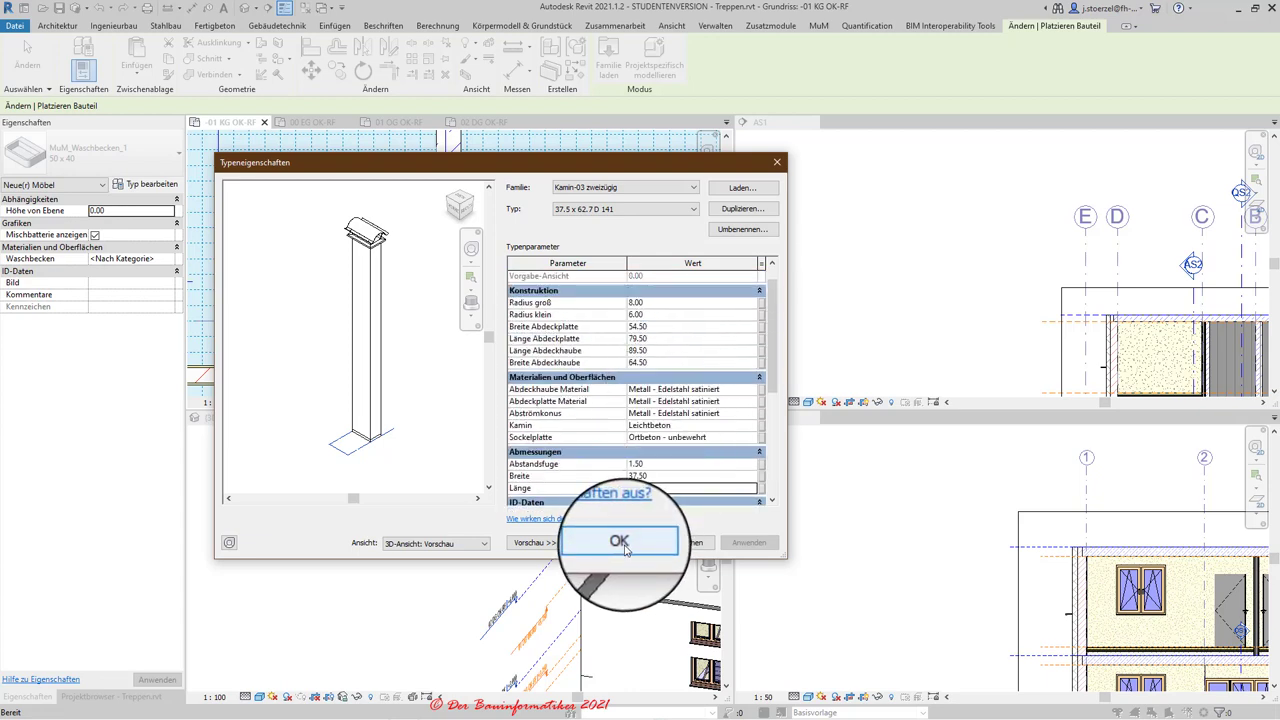
- After the no-host warning, place the chimney on the -01 KG OK-RF work plane instead
click(625, 549)
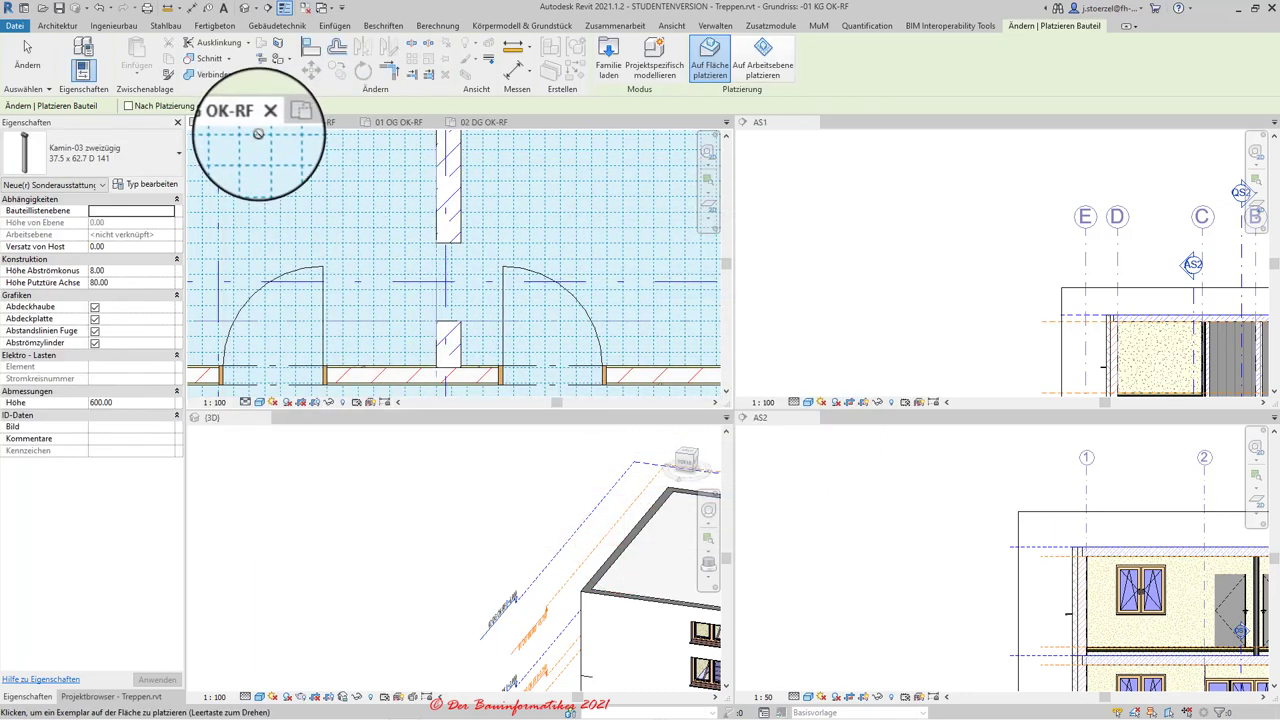
click(302, 196)
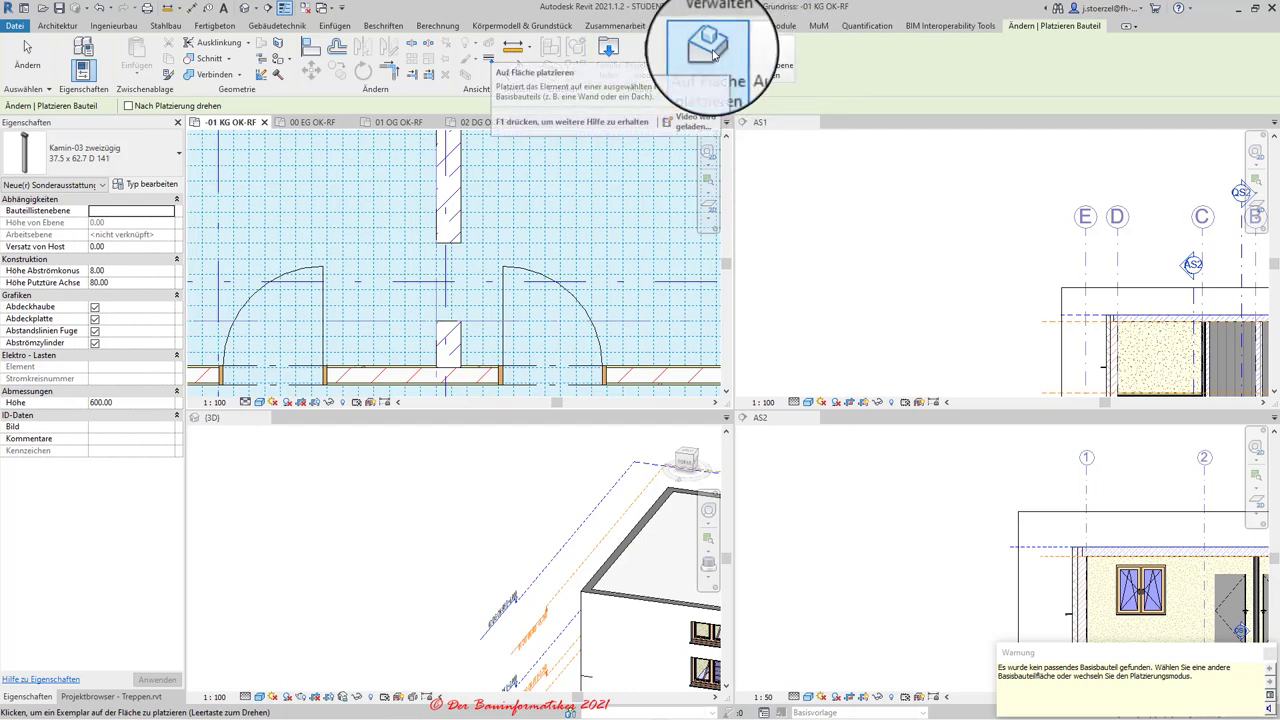
click(763, 60)
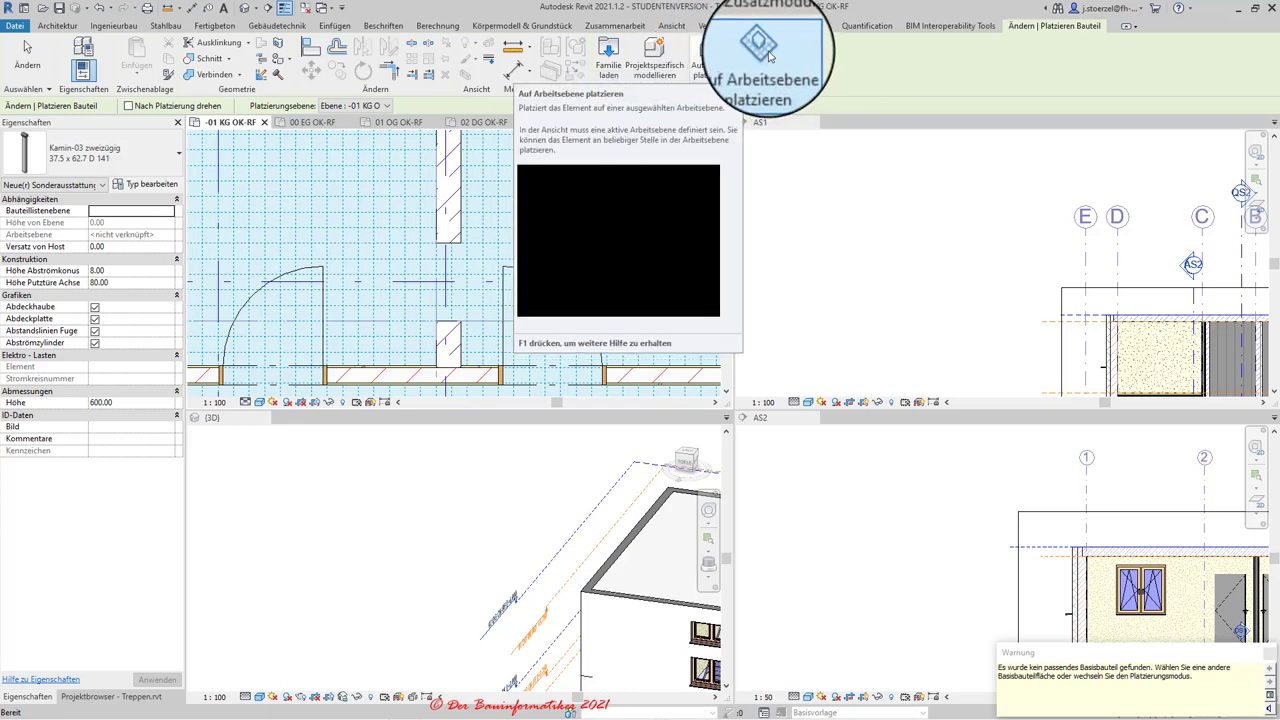
- Place the 37.5 x 62.7 D 141 chimney, rotated 90°, on the basement wall between the two doors
click(769, 57)
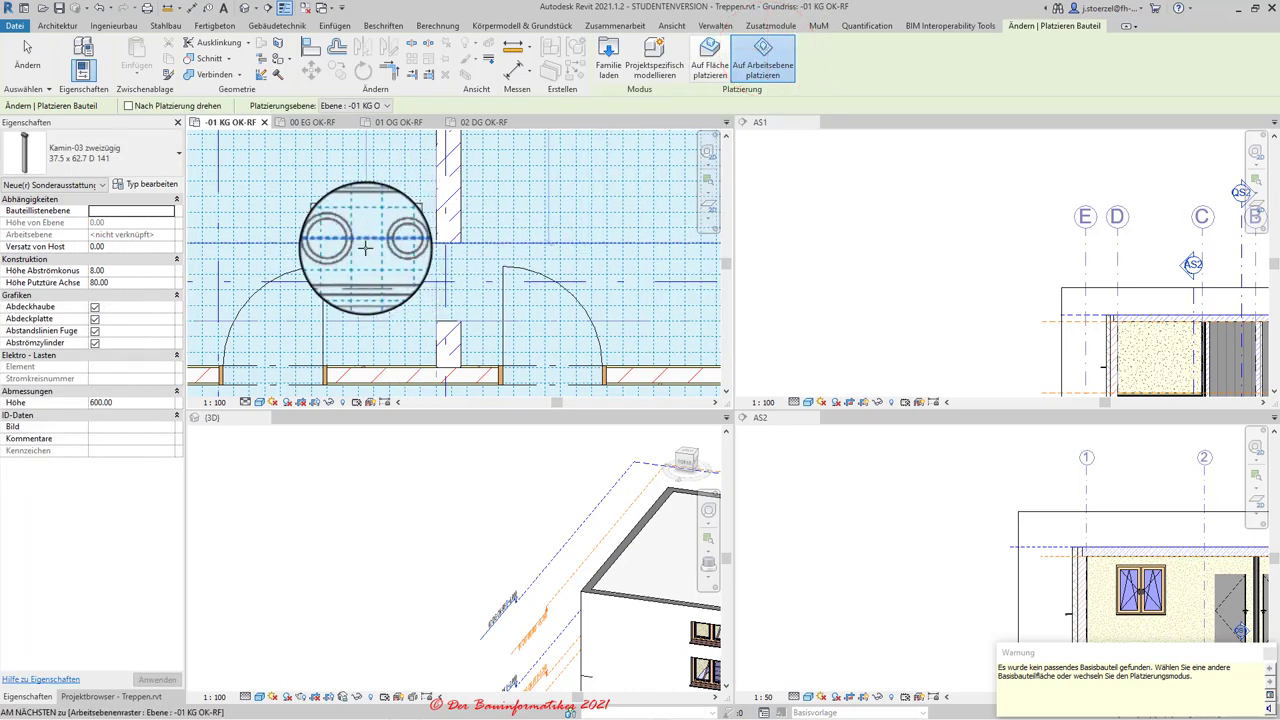
key(space)
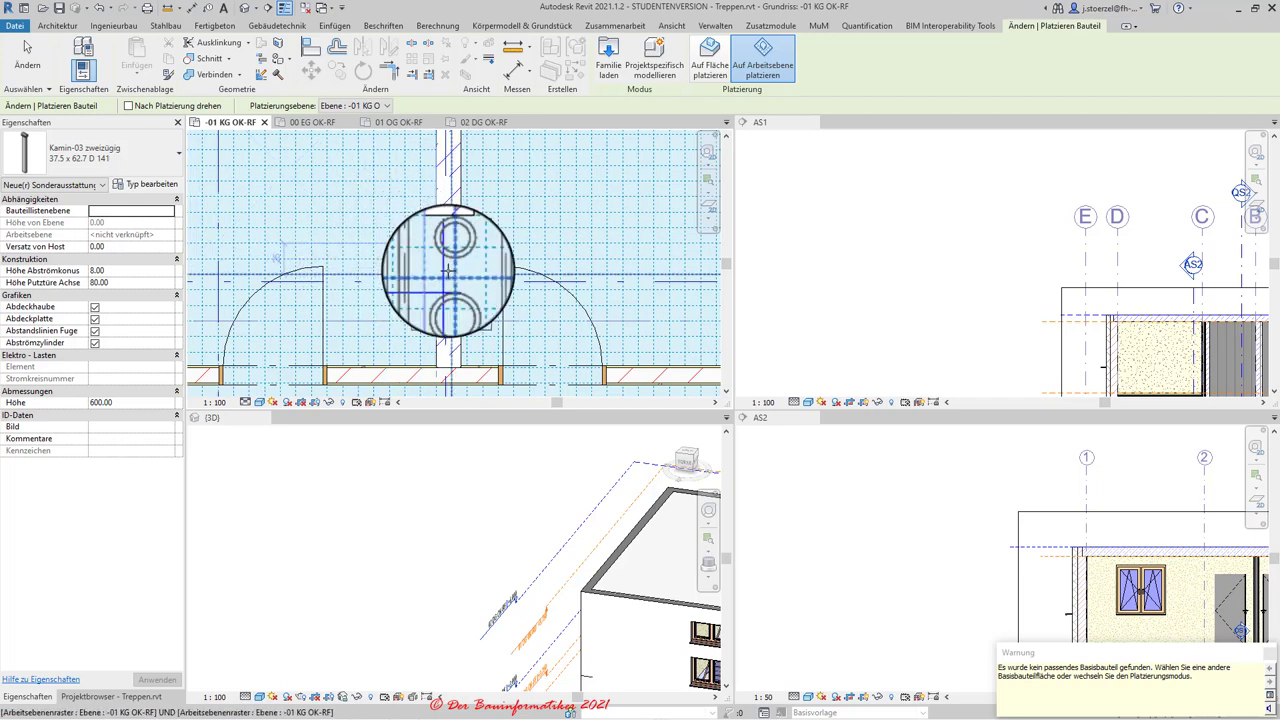
click(452, 272)
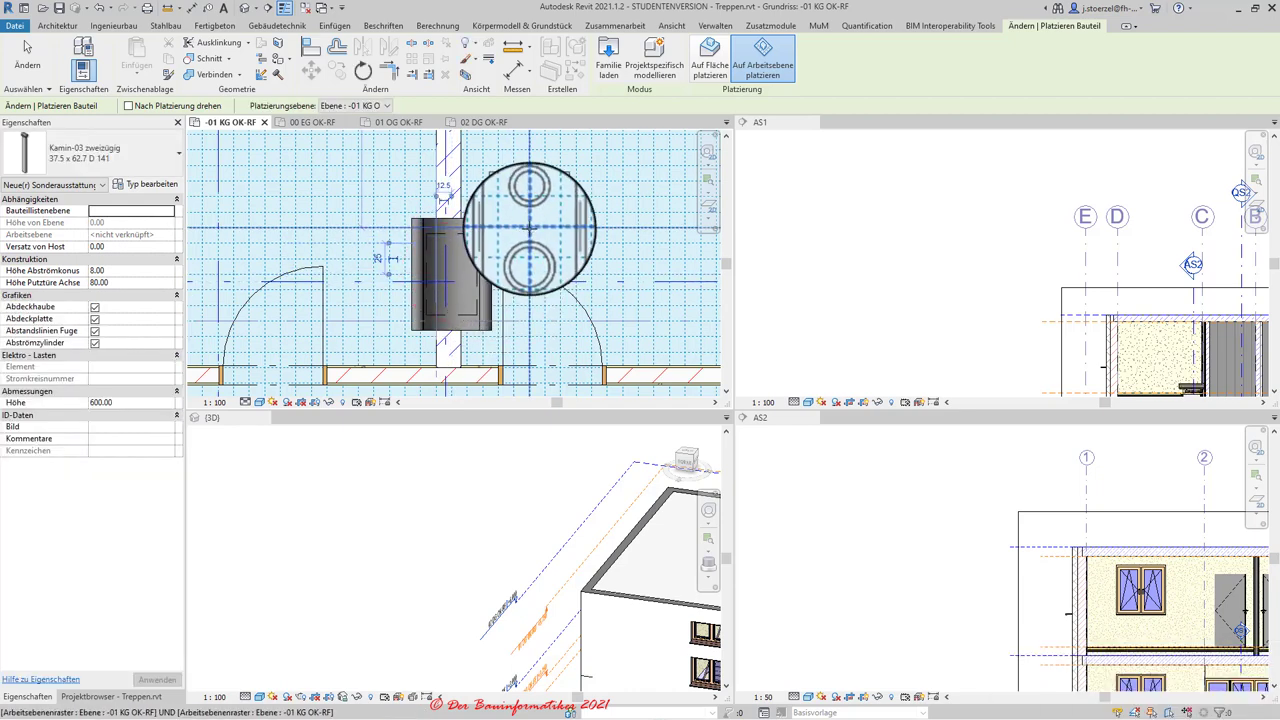
key(Escape)
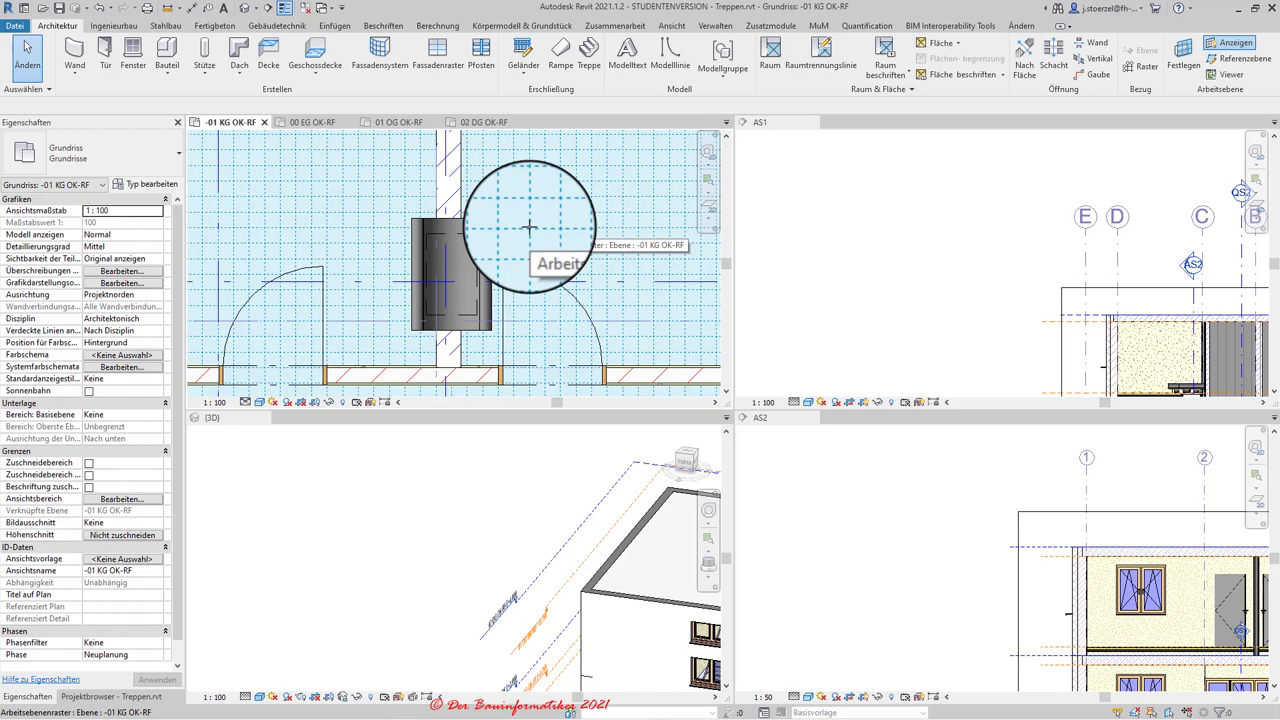
- Pan and orbit the 3D view to inspect the building's roof and sides
scroll(514, 571, down, 2)
scroll(514, 571, down, 3)
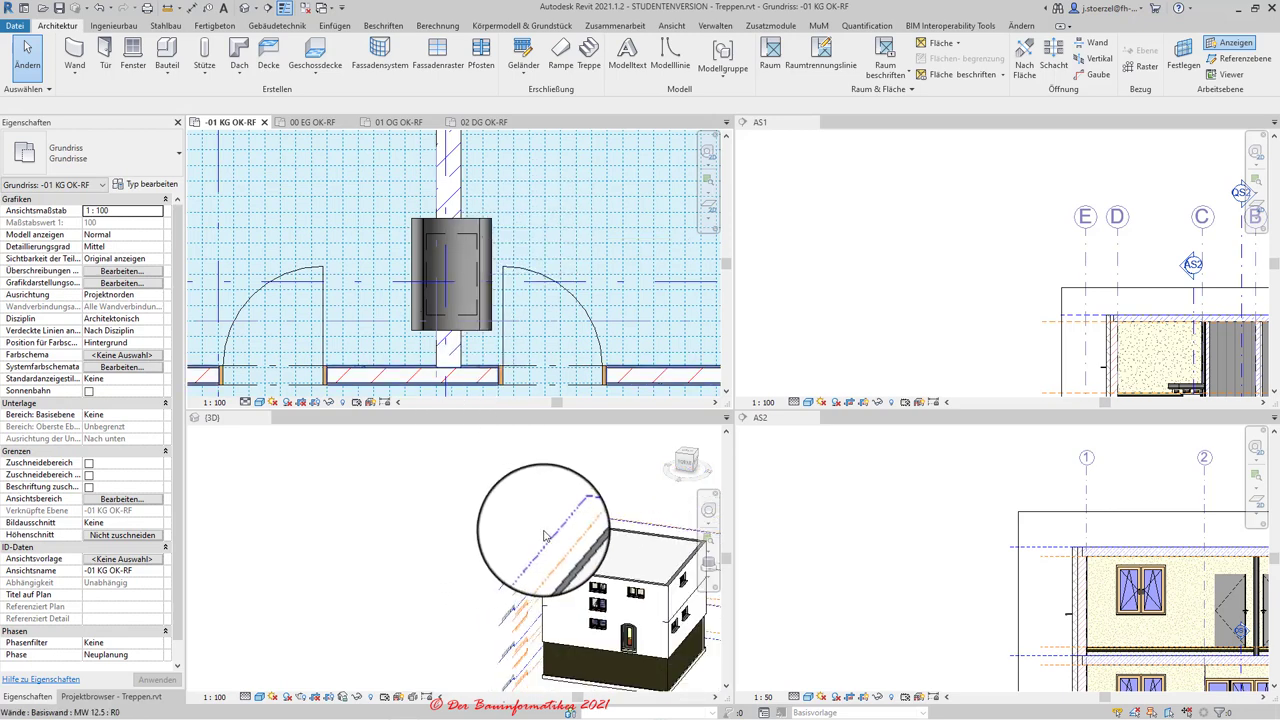
click(343, 491)
middle_drag(443, 532, 269, 500)
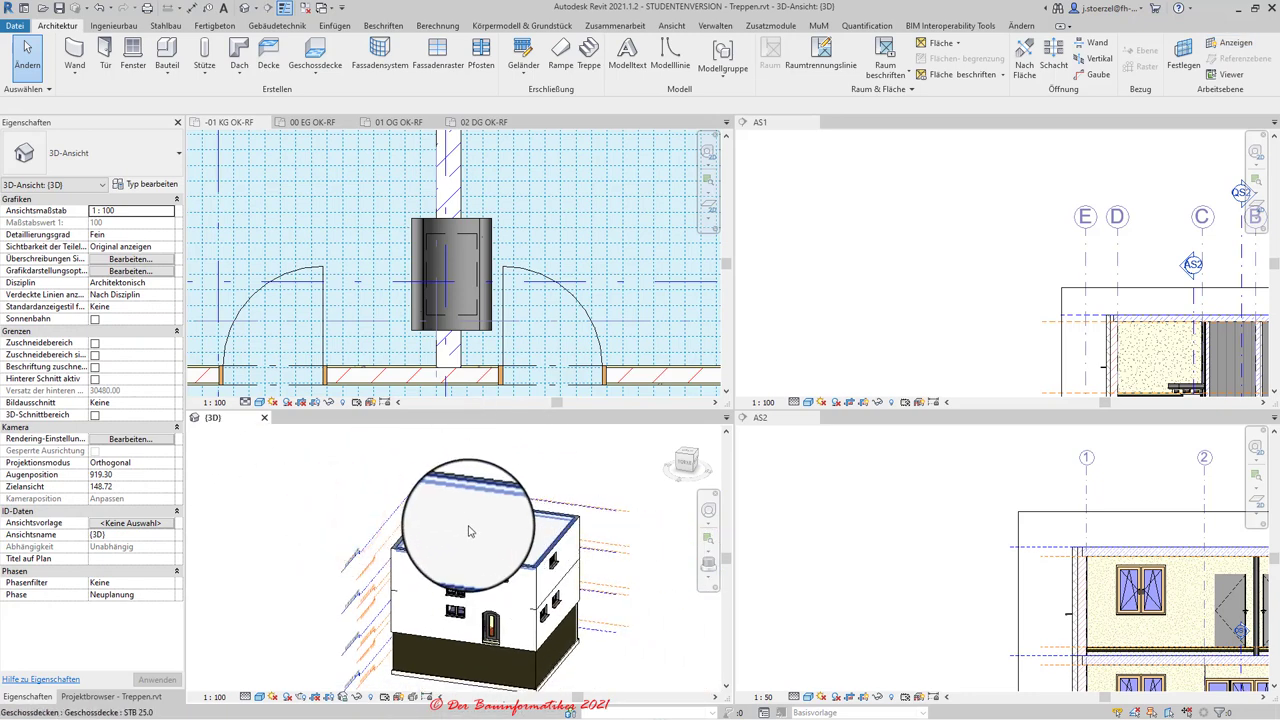
shift+middle_drag(423, 451, 863, 651)
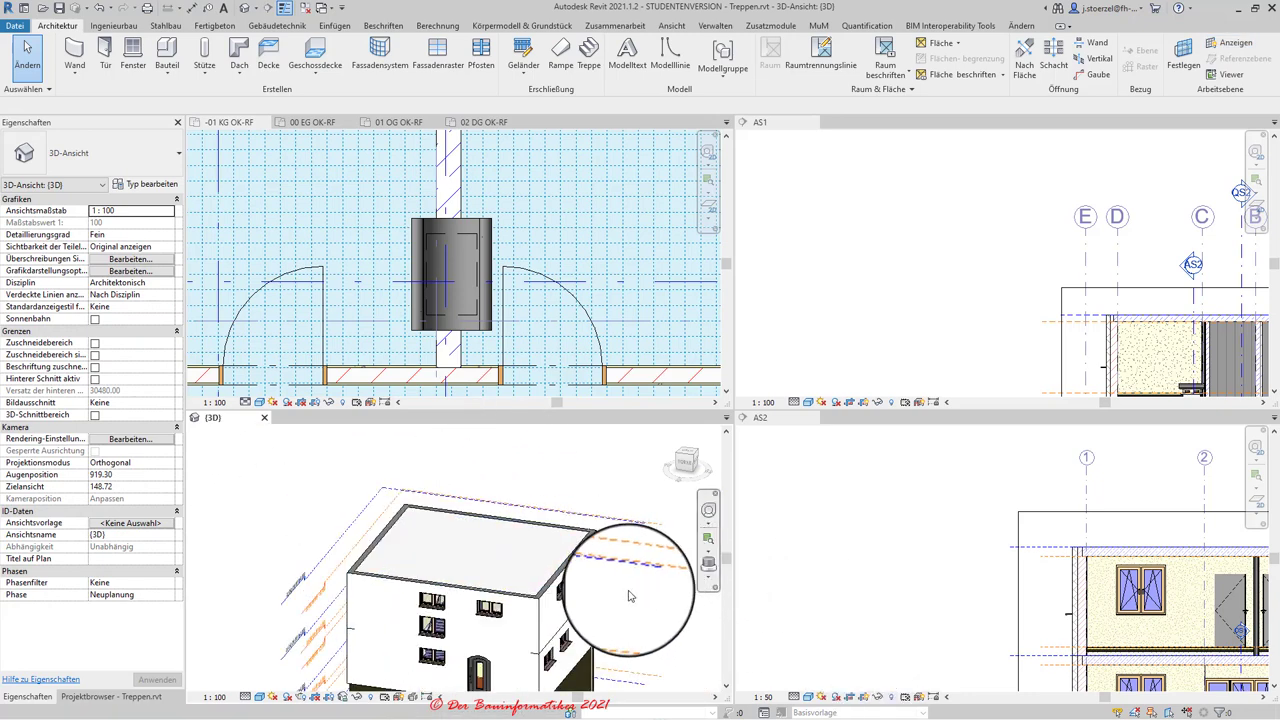
mouse_move(430, 515)
shift+middle_down()
mouse_move(470, 527)
mouse_move(471, 500)
shift+middle_up()
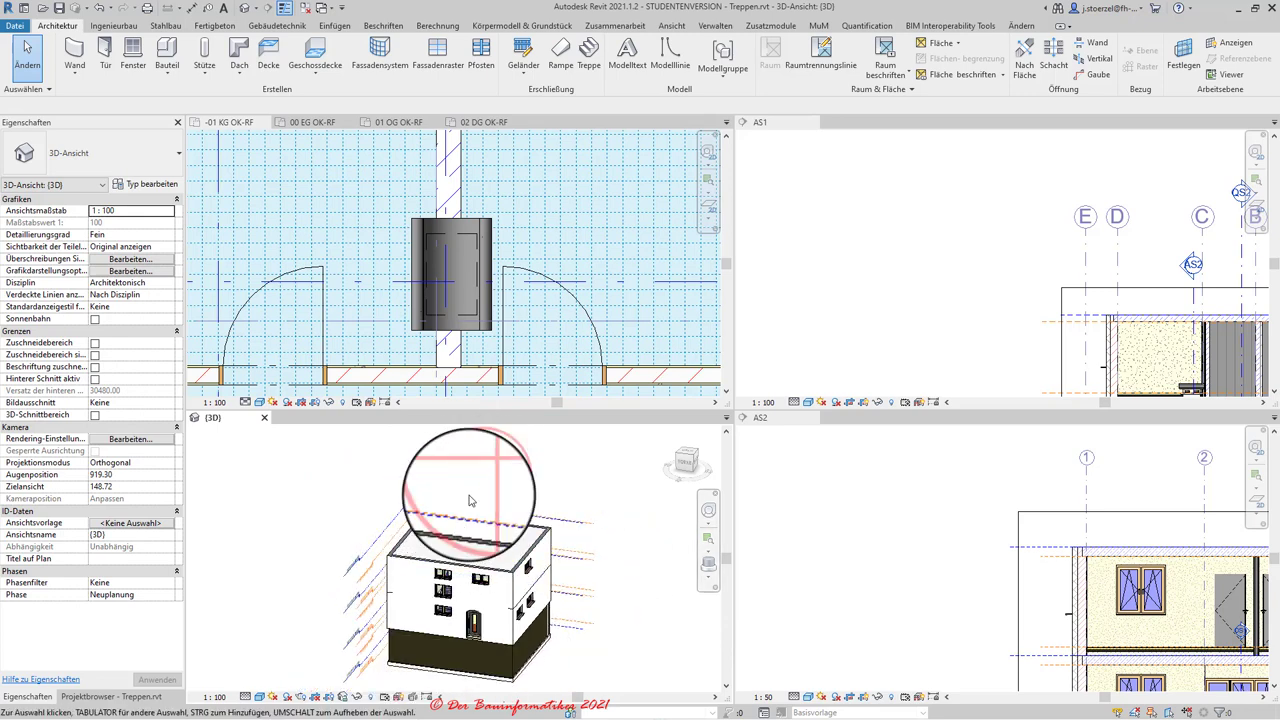
- Switch the 3D view to wireframe and back to shaded, then select the chimney in the basement plan
click(483, 328)
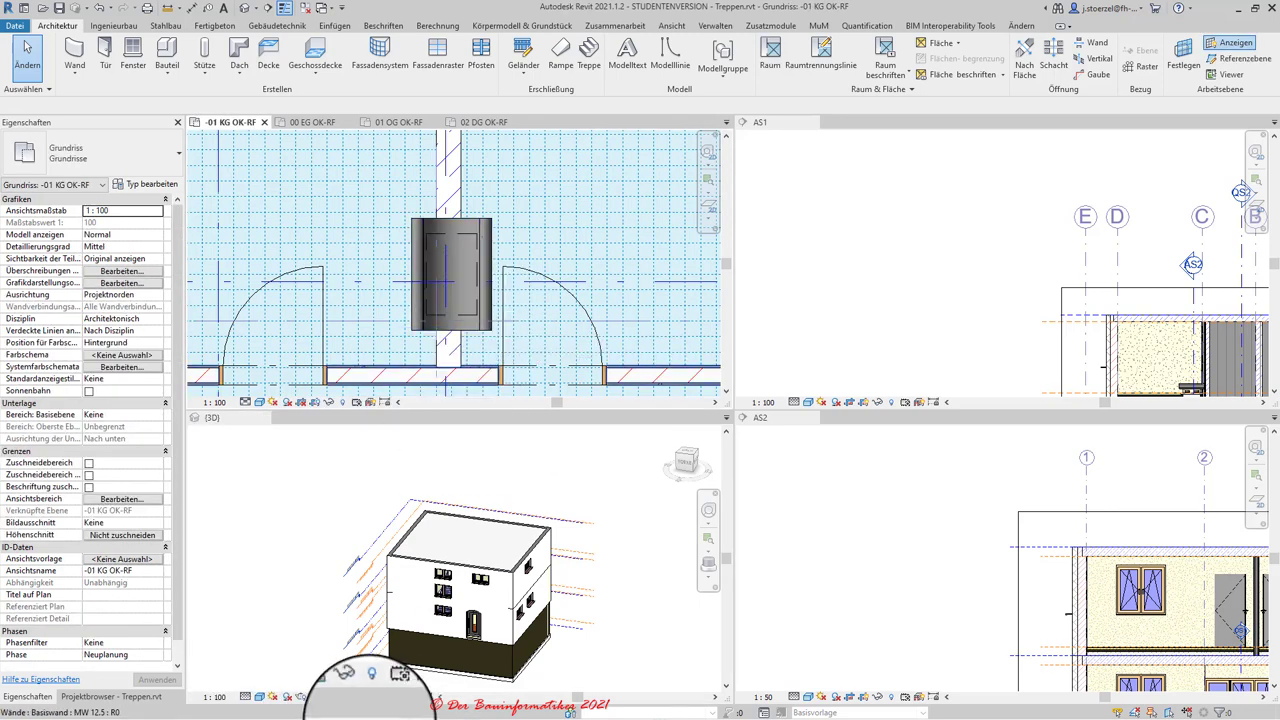
click(260, 697)
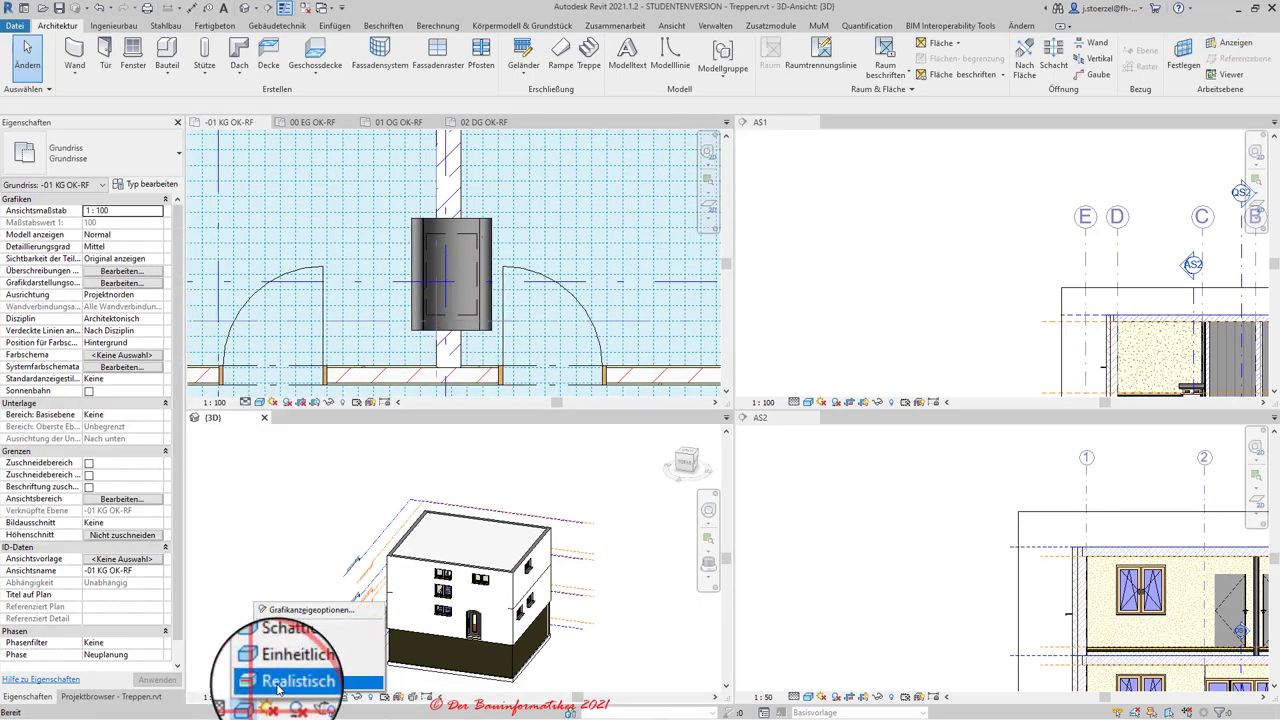
click(290, 626)
scroll(483, 665, up, 5)
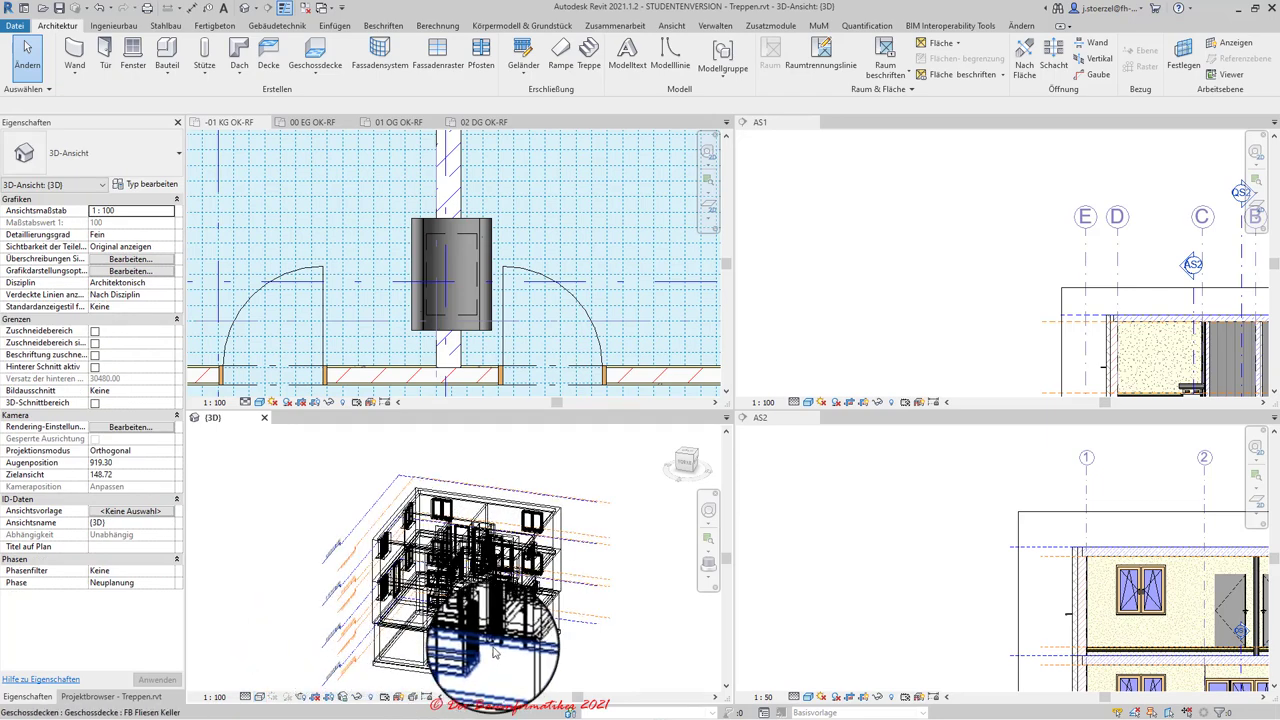
scroll(452, 628, down, 3)
scroll(452, 628, down, 1)
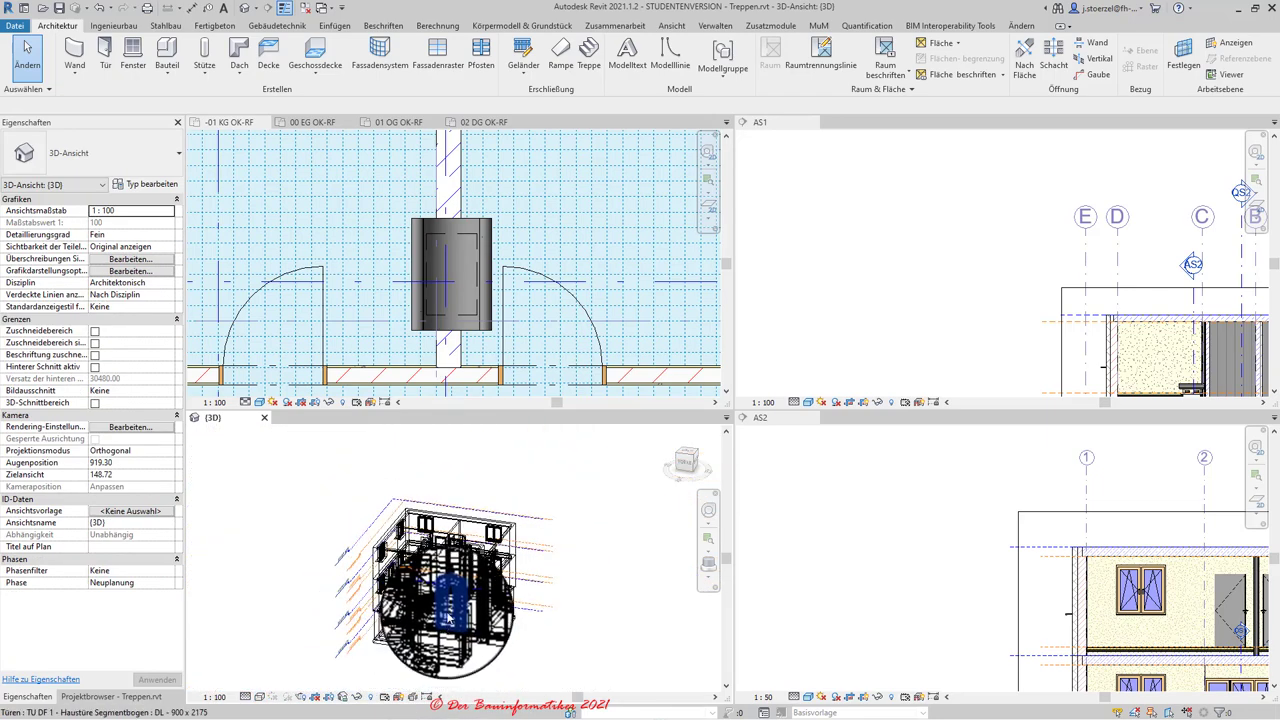
scroll(440, 530, up, 1)
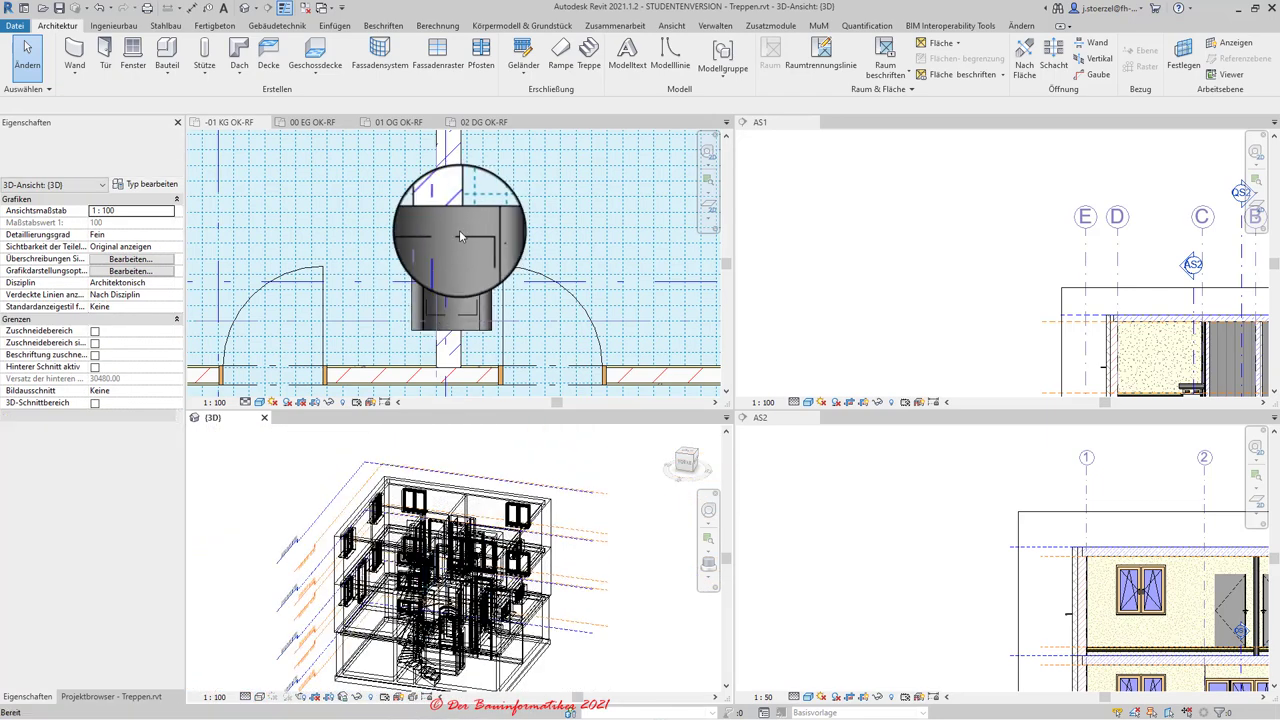
click(262, 698)
click(282, 655)
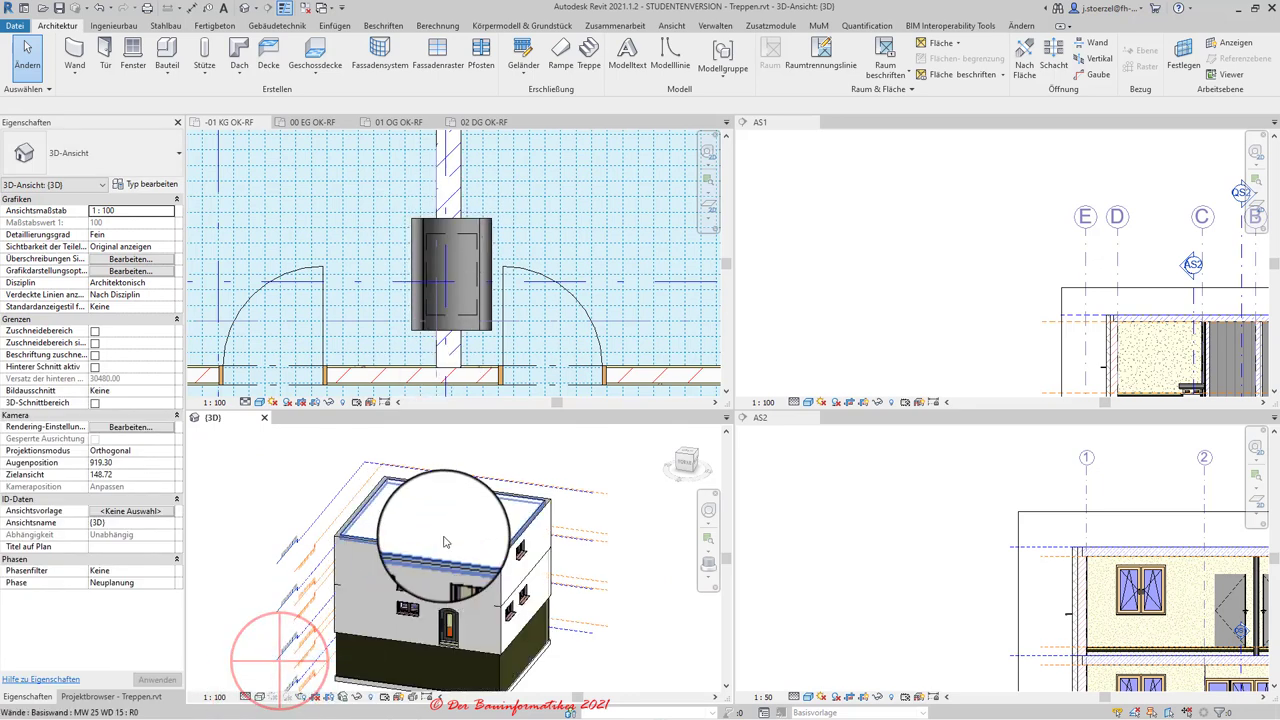
click(481, 277)
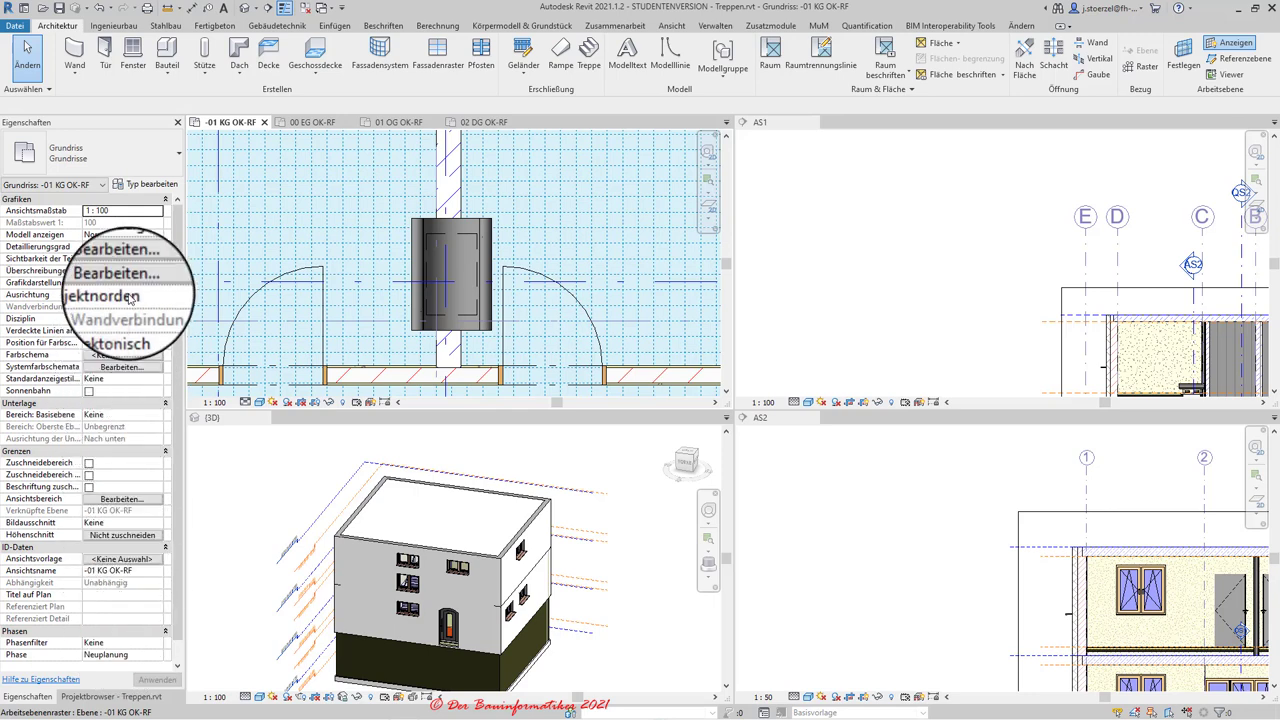
click(458, 226)
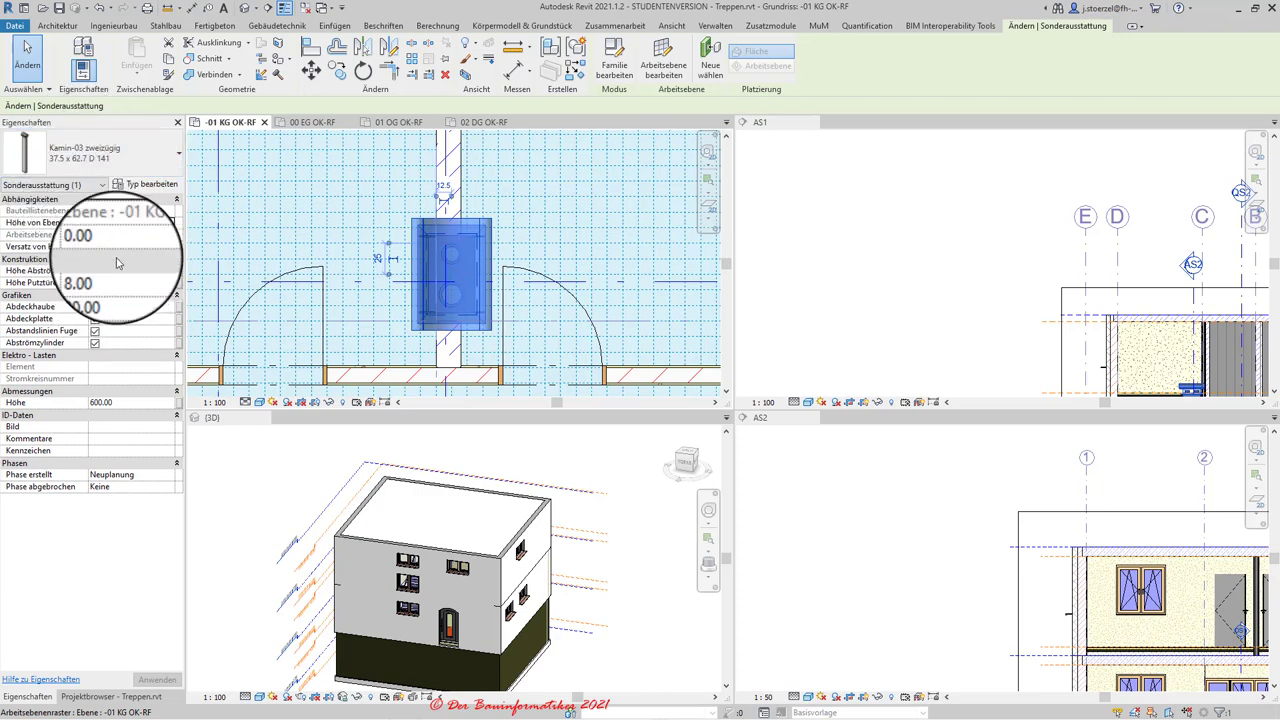
- Set the chimney's Höhe to 1200 in Properties and apply it
click(125, 402)
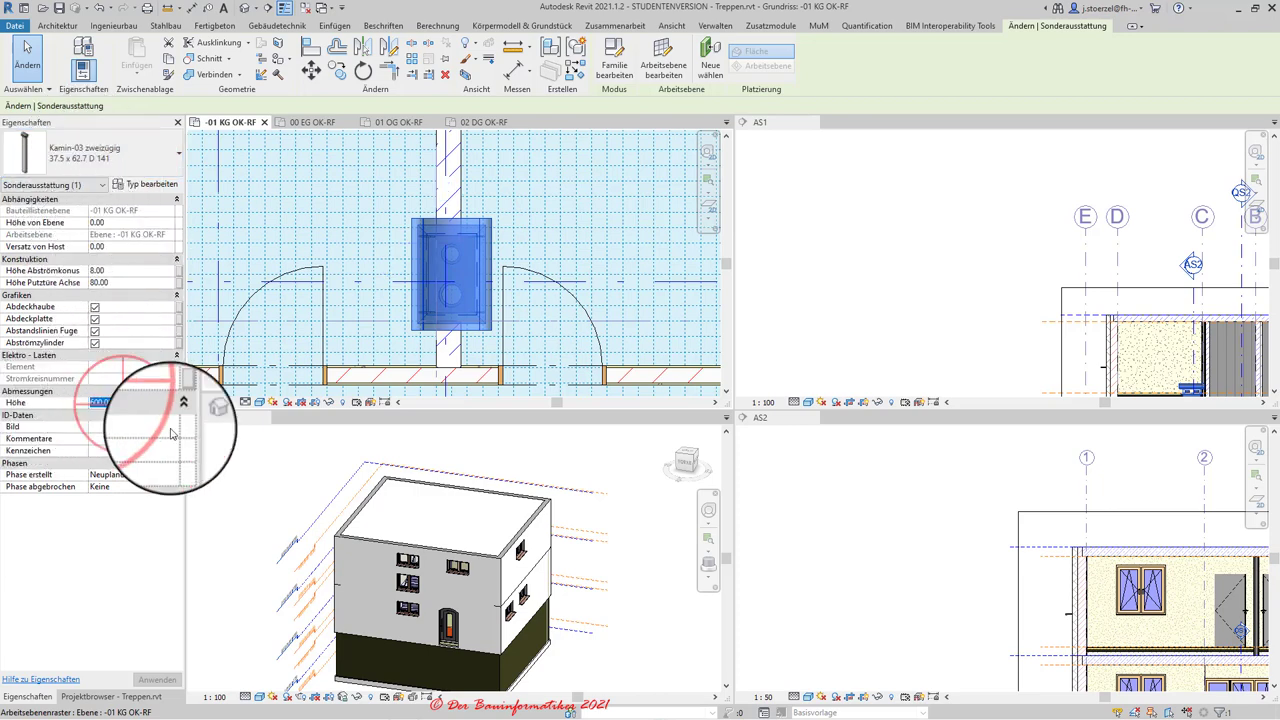
text(1200)
key(Return)
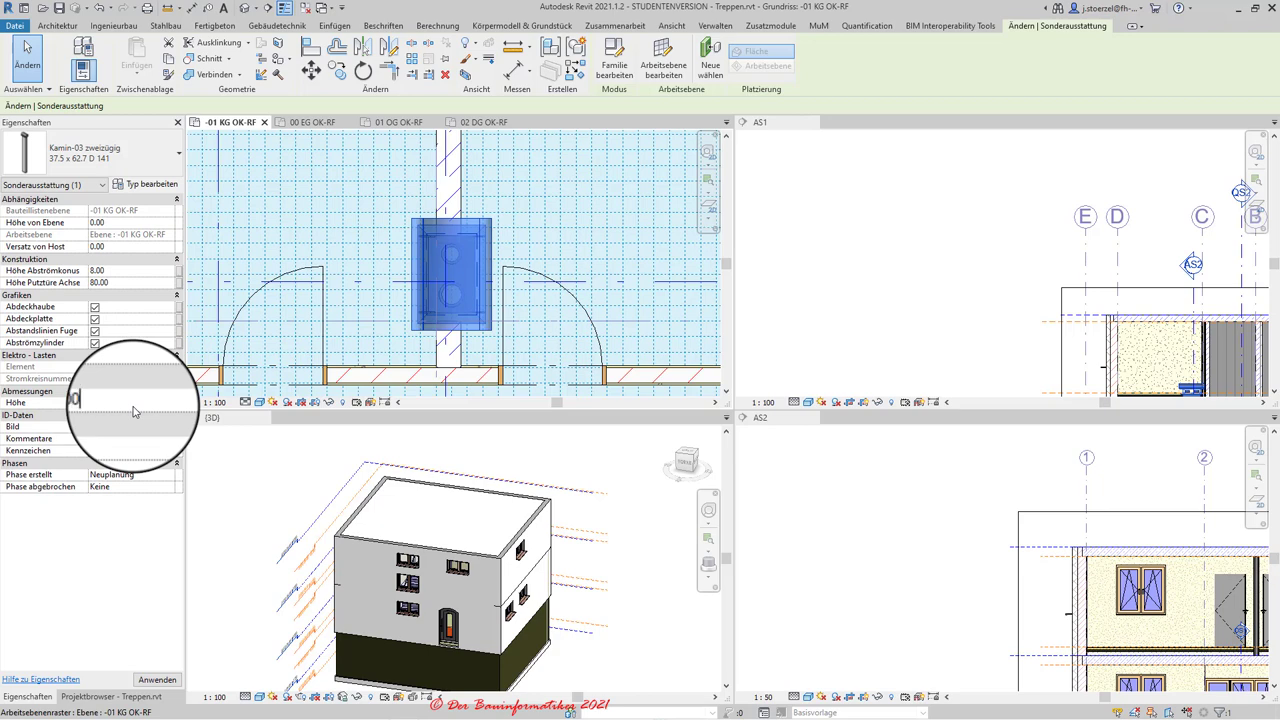
click(155, 680)
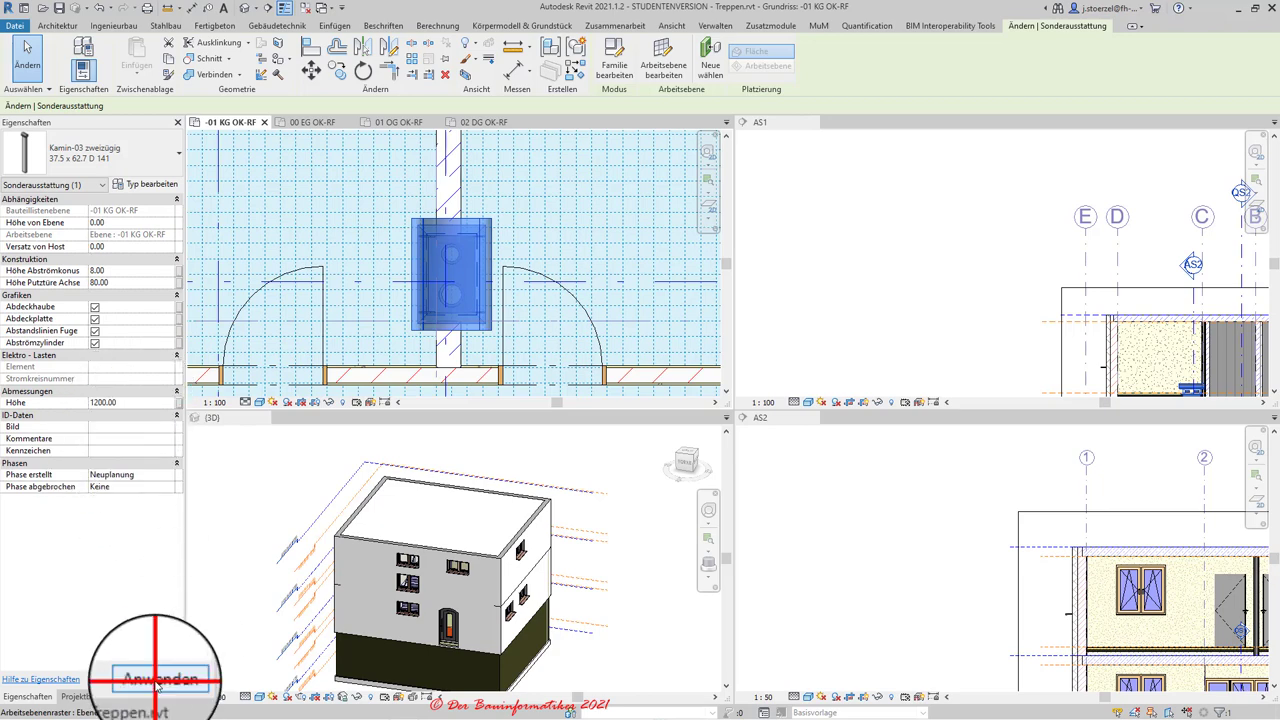
click(478, 458)
click(508, 455)
- Zoom the 3D view to the roof, then look through the 00 EG, 01 OG and -01 KG plans
scroll(495, 462, up, 2)
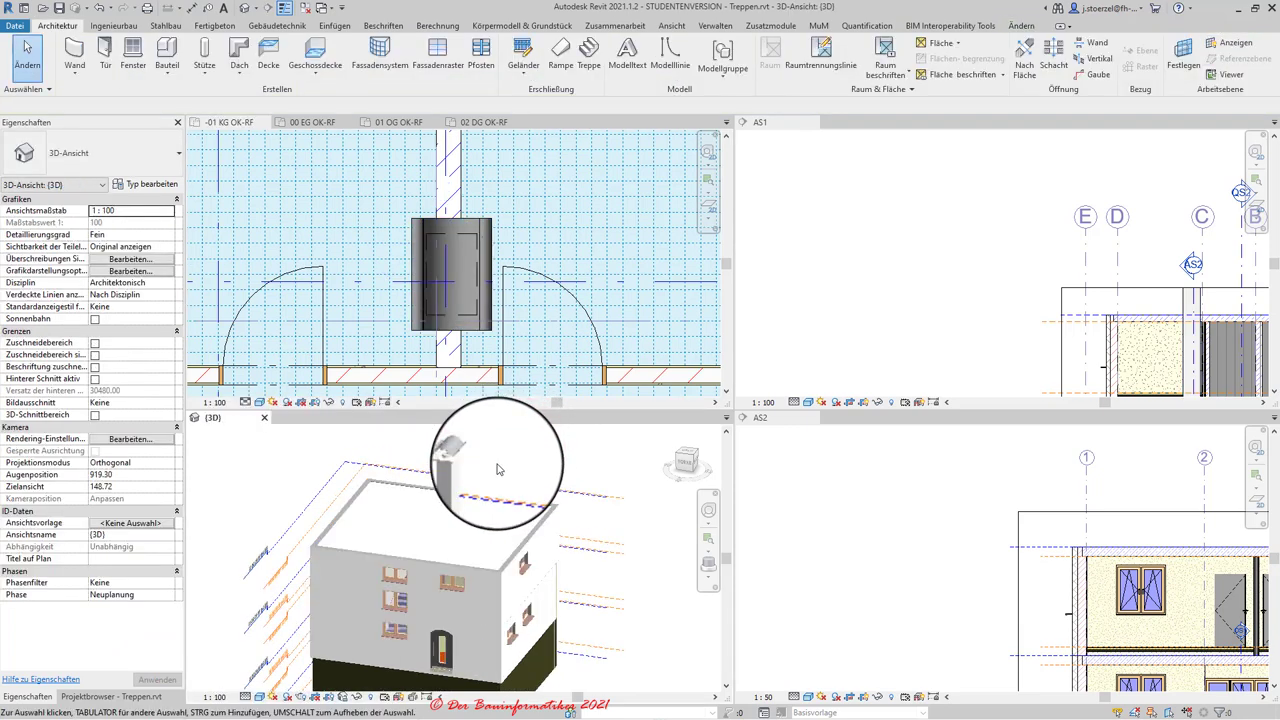
scroll(495, 465, up, 2)
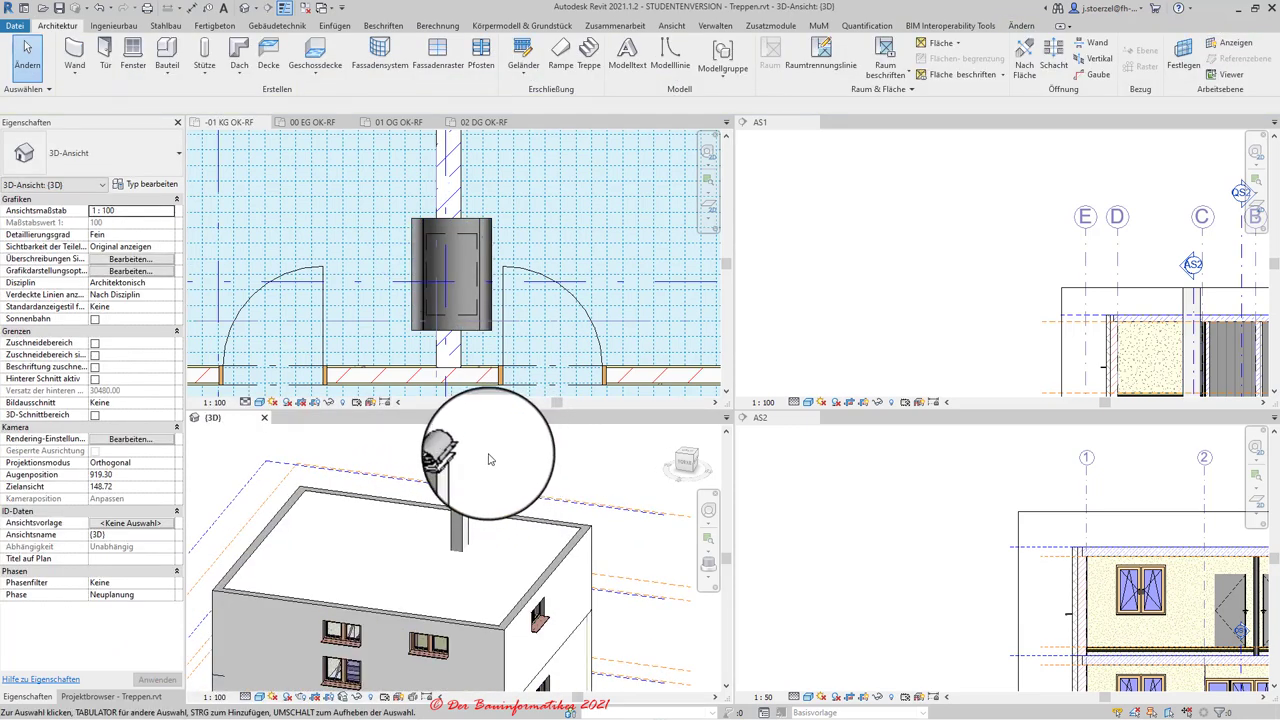
scroll(489, 459, up, 2)
scroll(510, 470, up, 2)
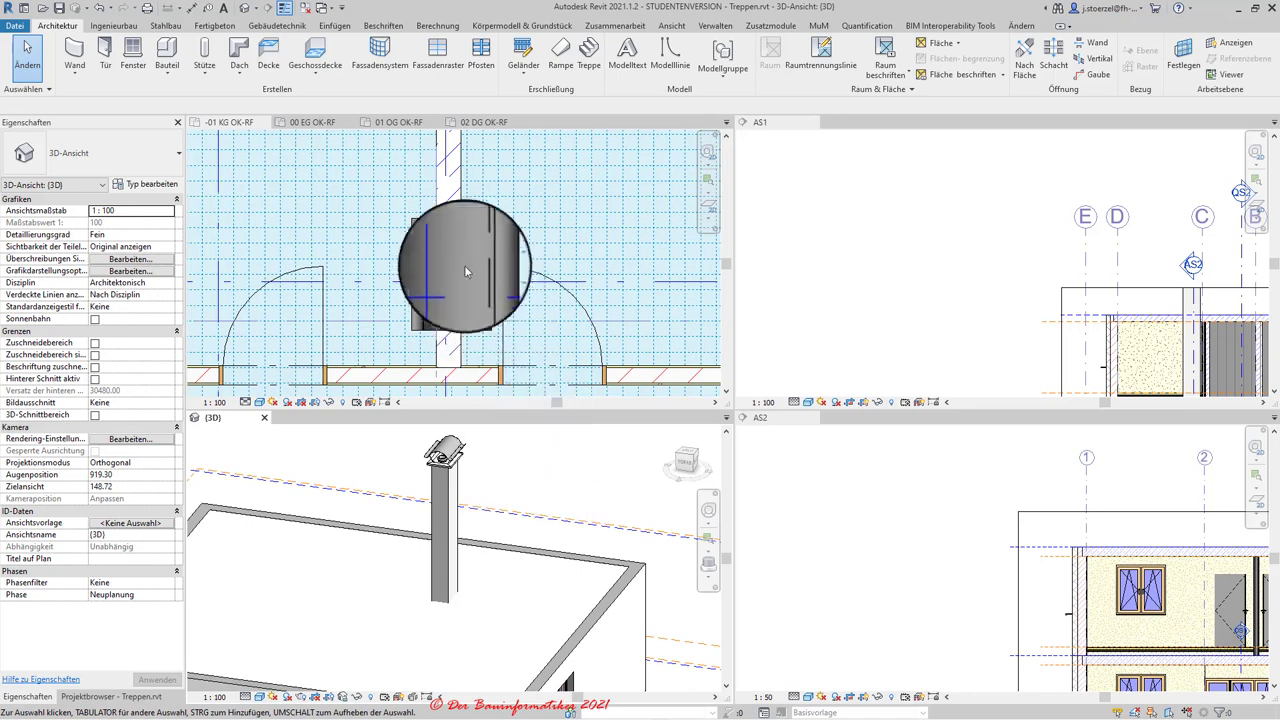
click(297, 125)
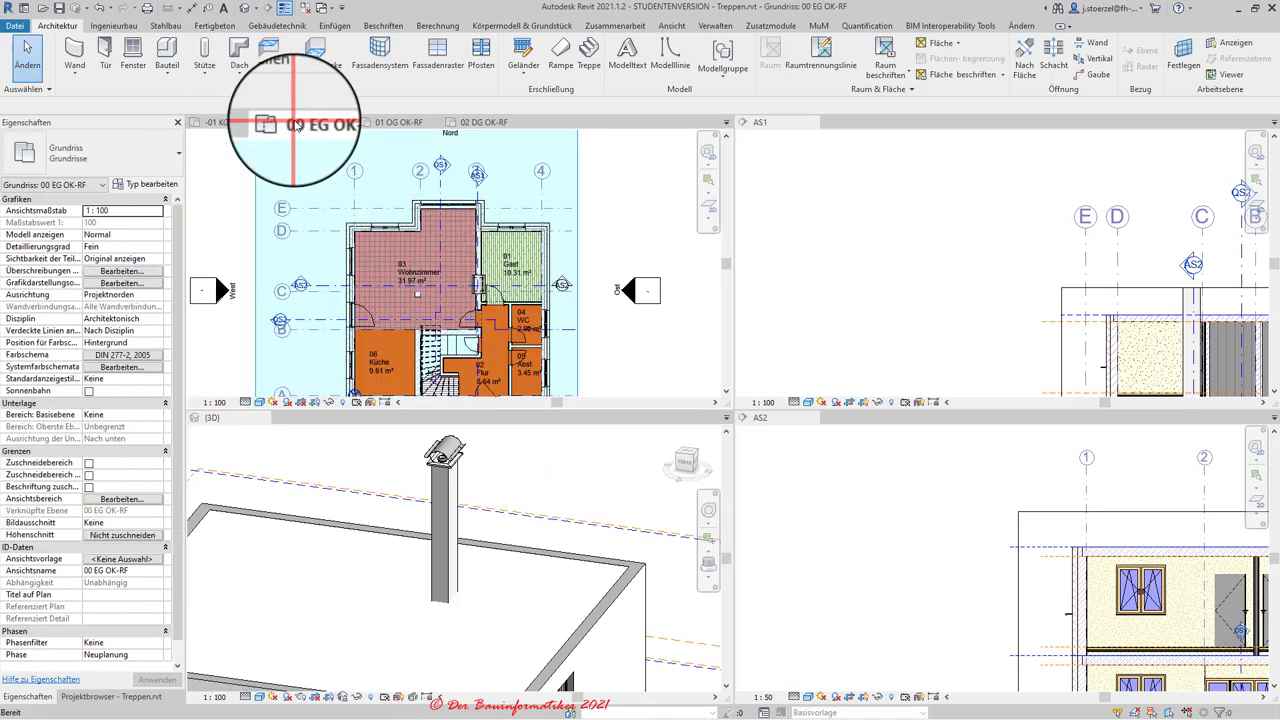
click(378, 125)
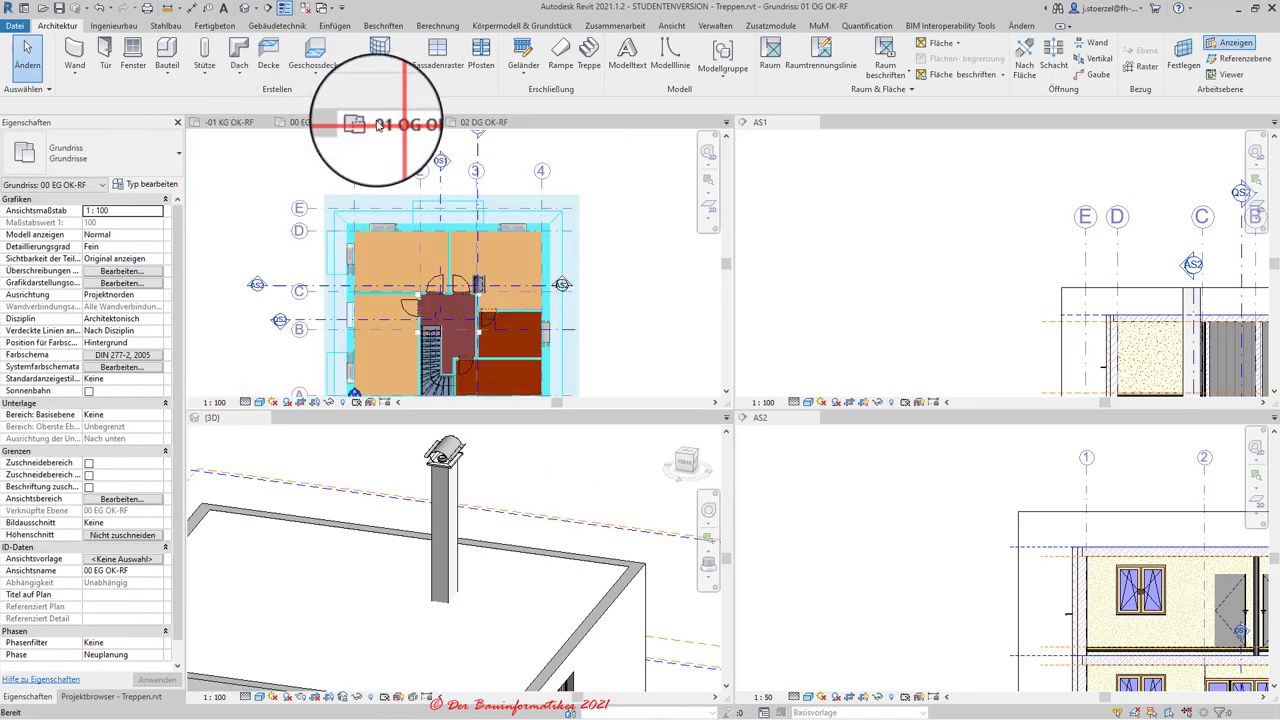
click(229, 123)
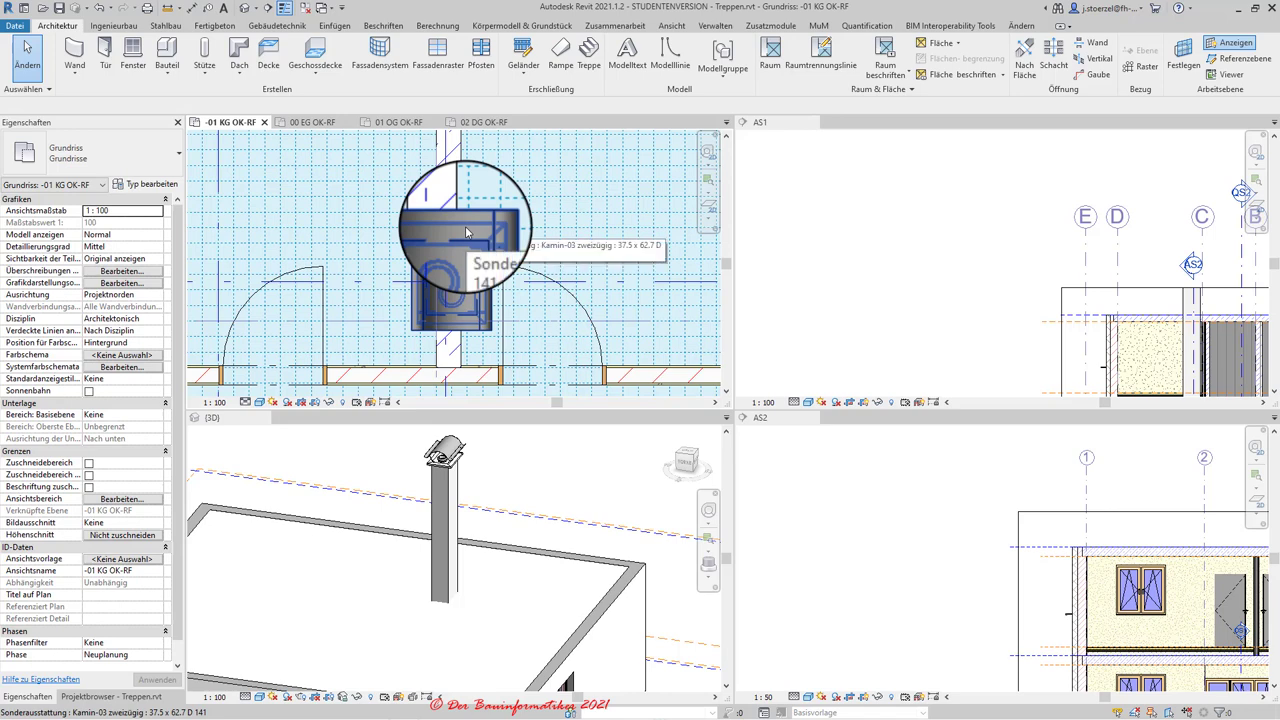
- Select the Kamin-03 zweizügig chimney in the -01 KG OK-RF plan
click(466, 232)
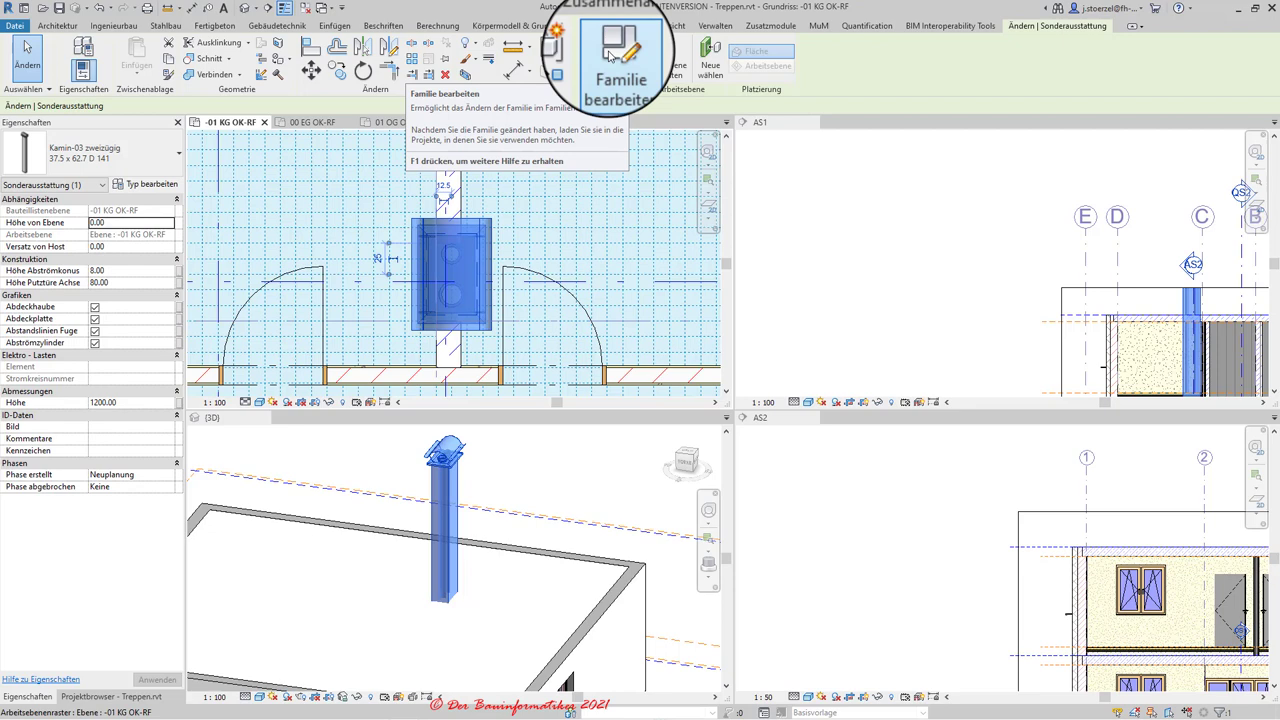
click(612, 58)
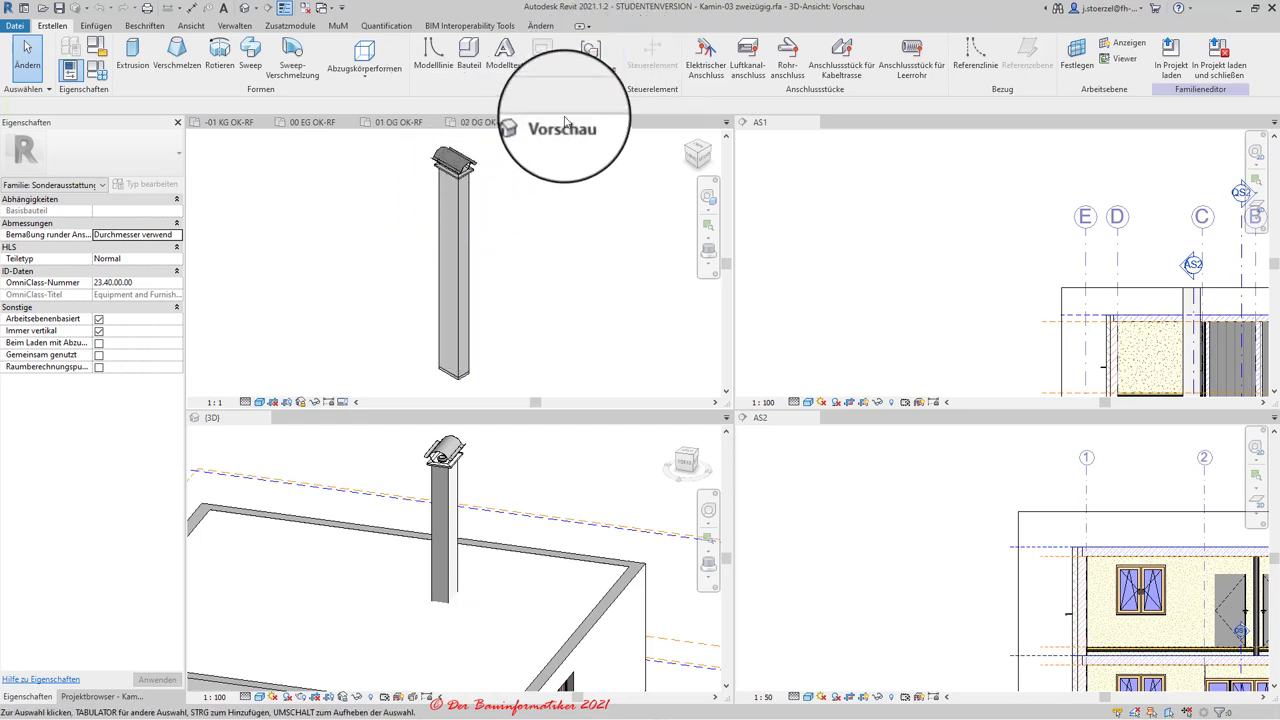
click(455, 225)
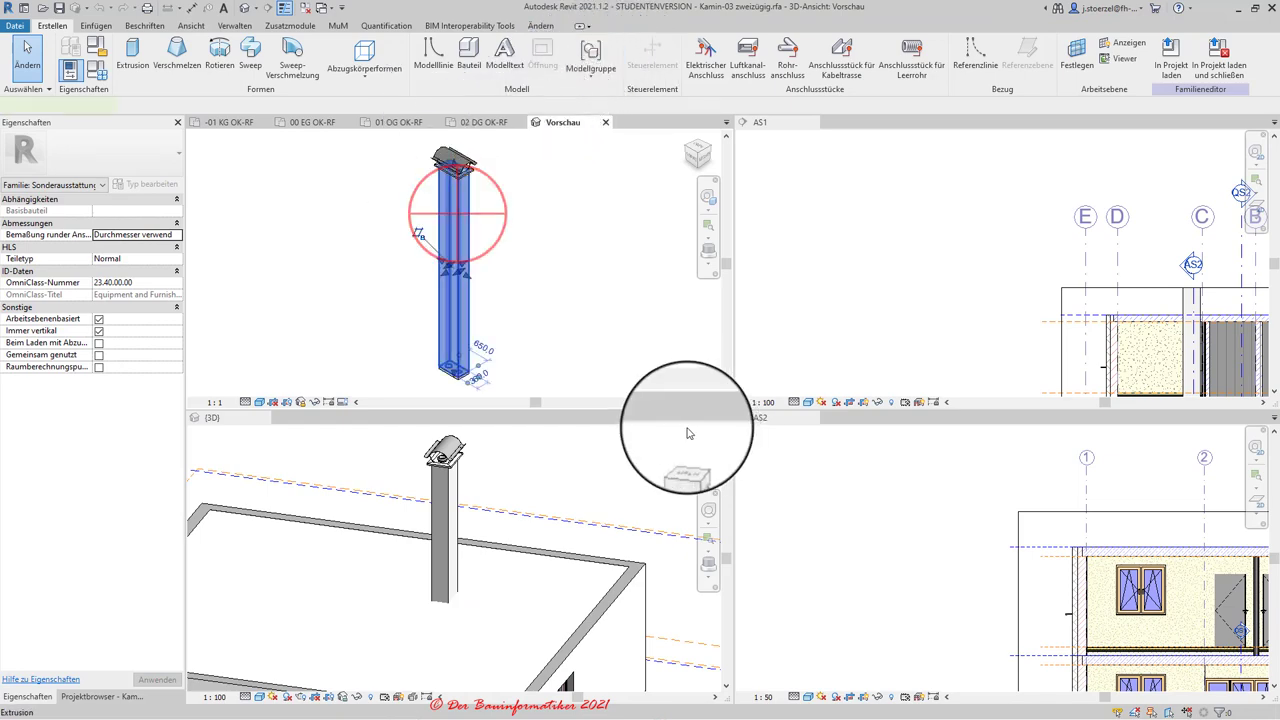
click(586, 251)
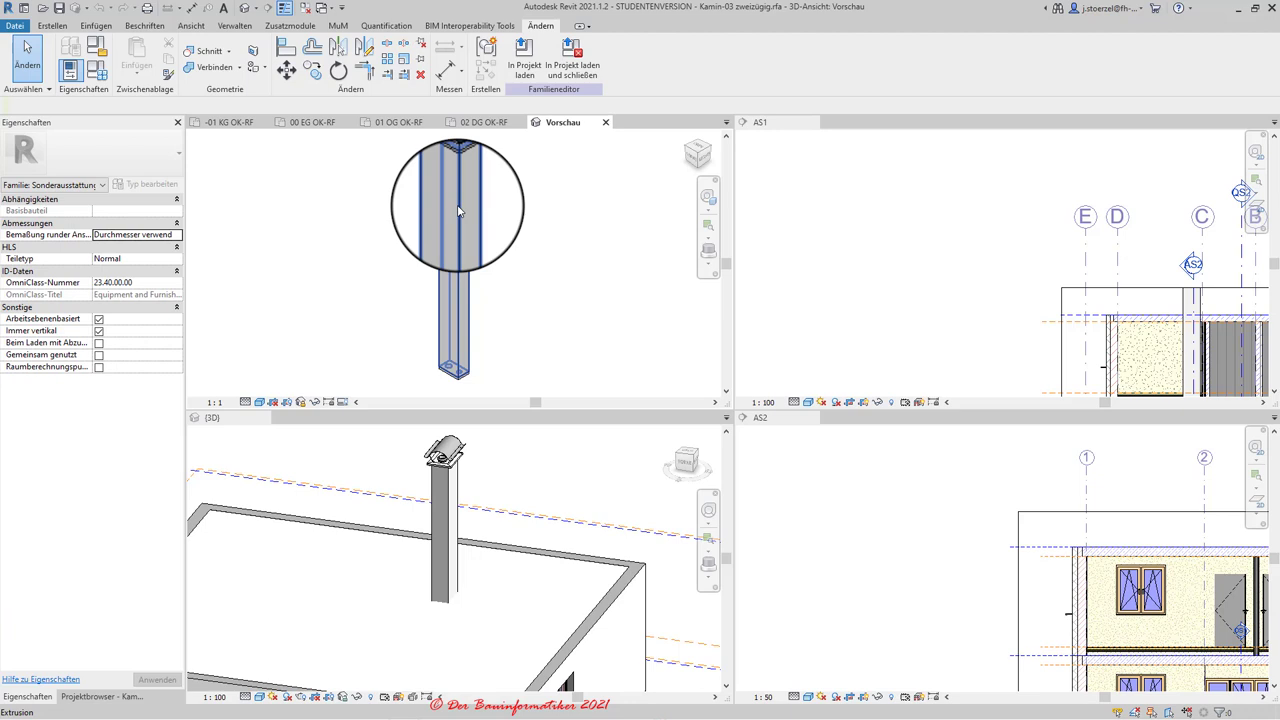
click(587, 220)
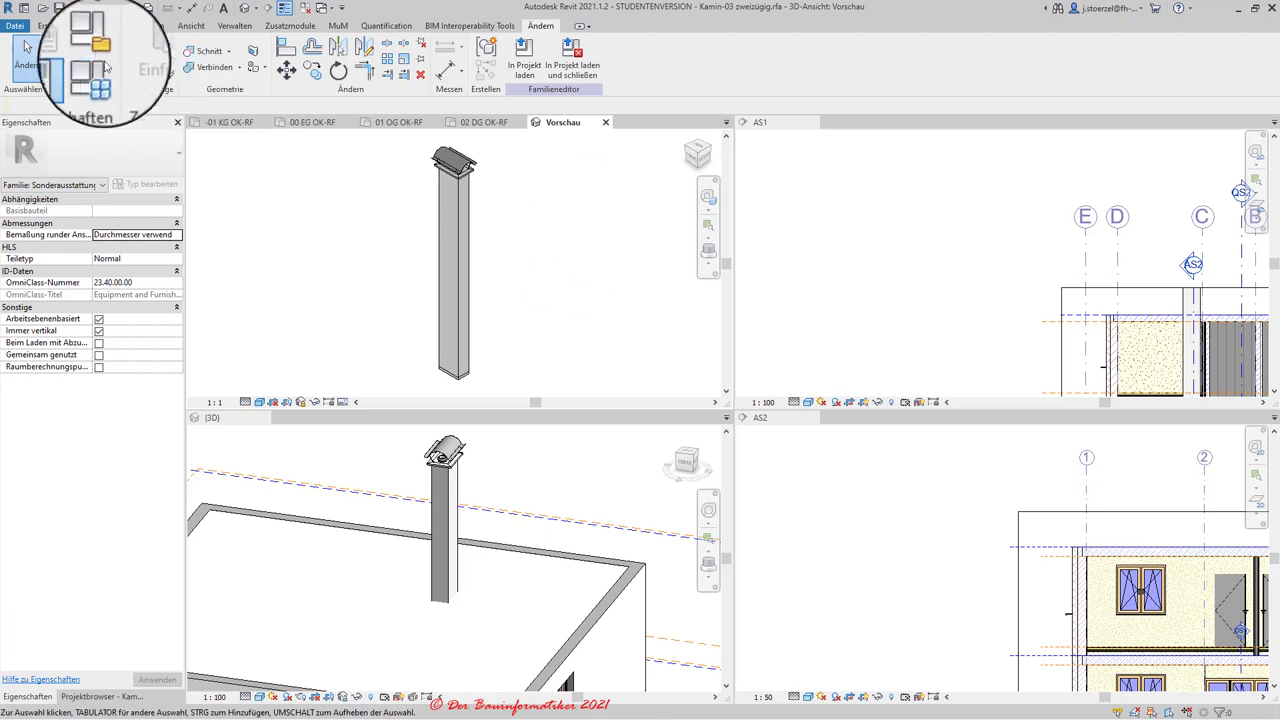
mouse_move(96, 45)
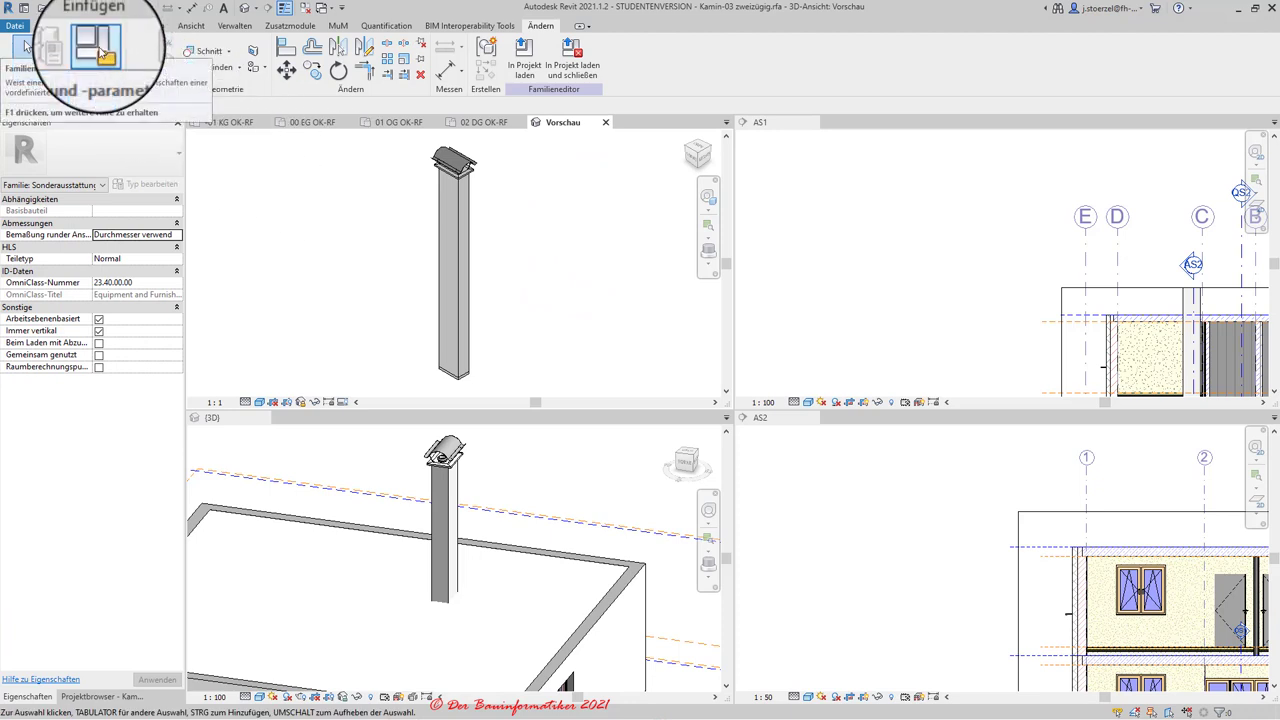
- In Family Category and Parameters, switch Sonderausstattung to Allgemeines Modell and confirm with OK
click(70, 66)
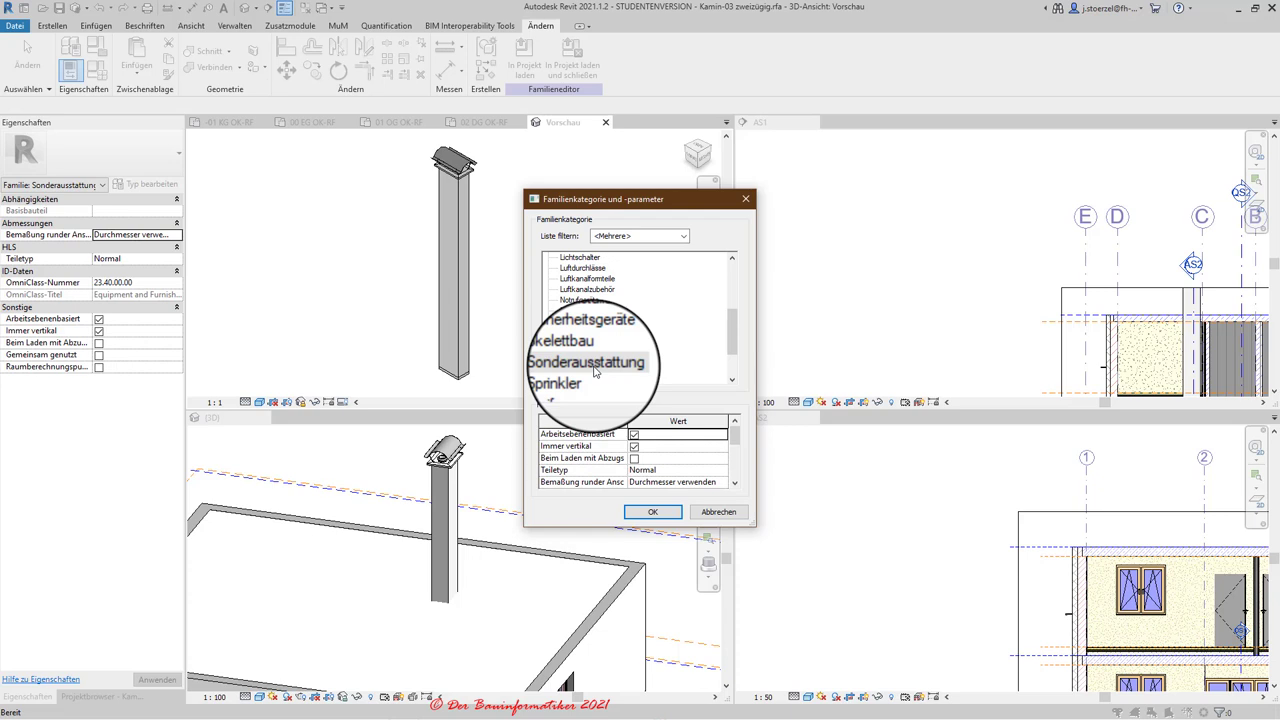
drag(731, 325, 733, 268)
click(587, 258)
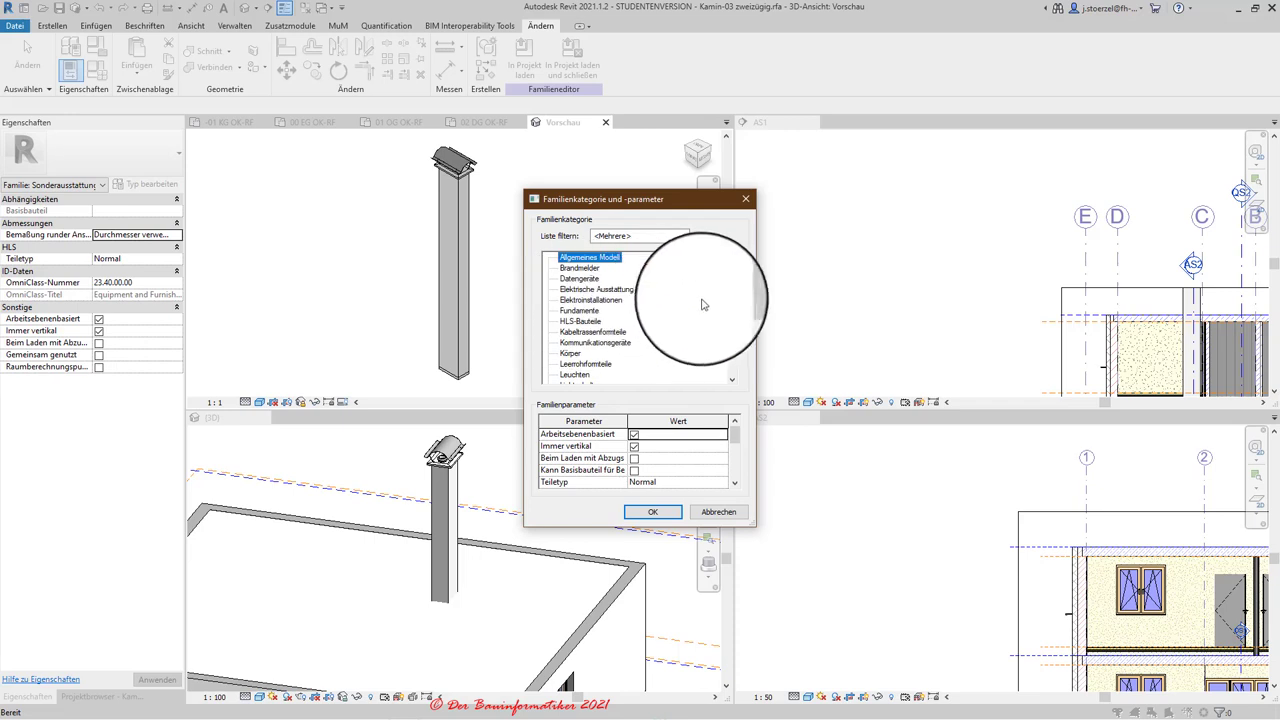
drag(727, 300, 739, 316)
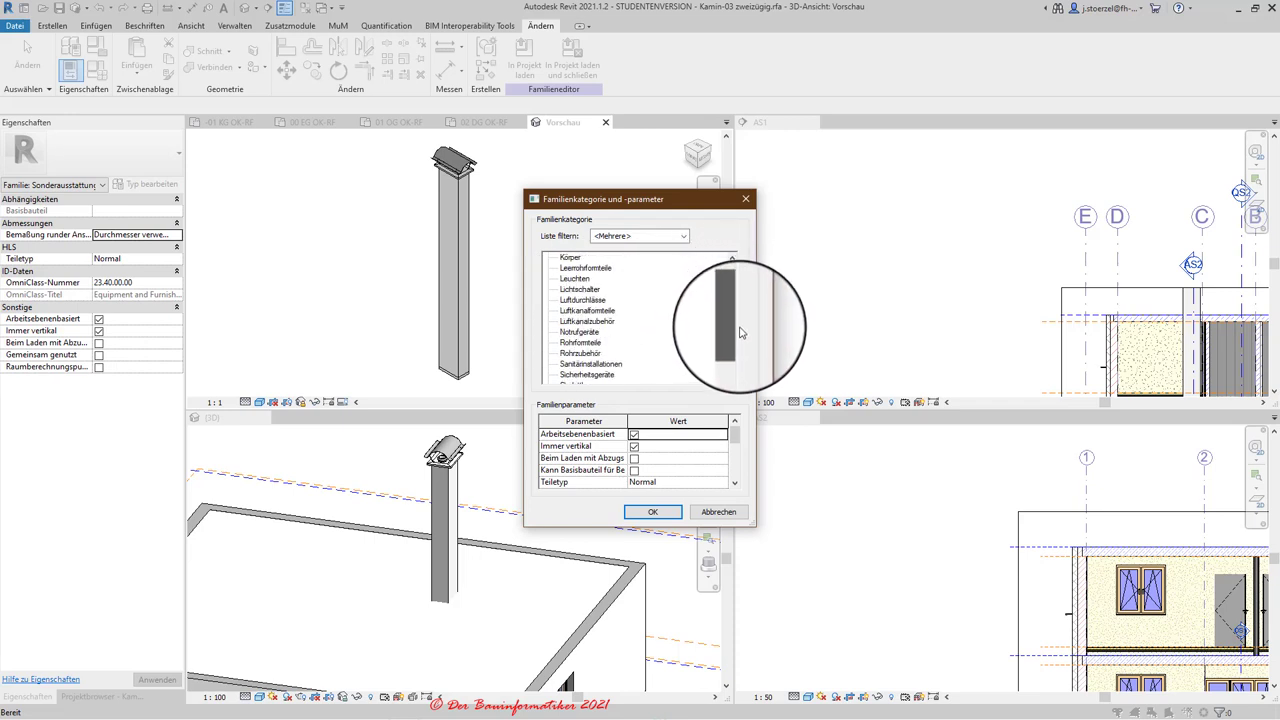
drag(739, 316, 737, 246)
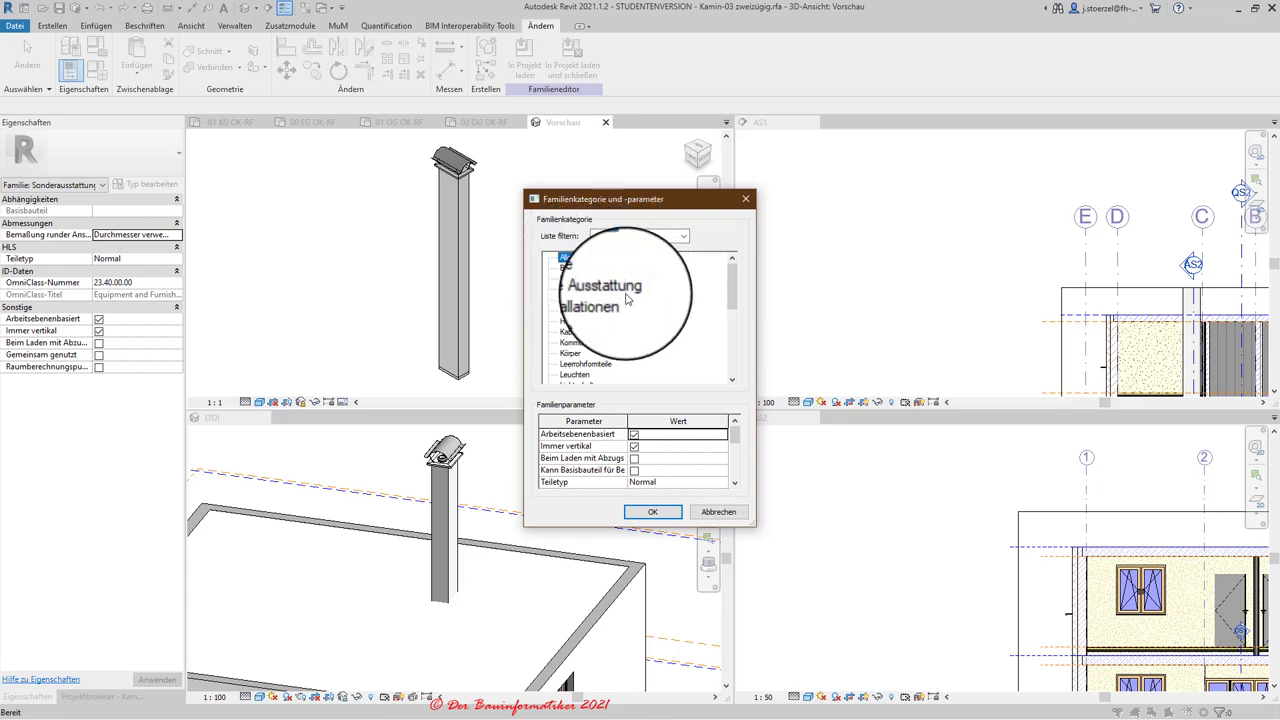
scroll(633, 325, down, 3)
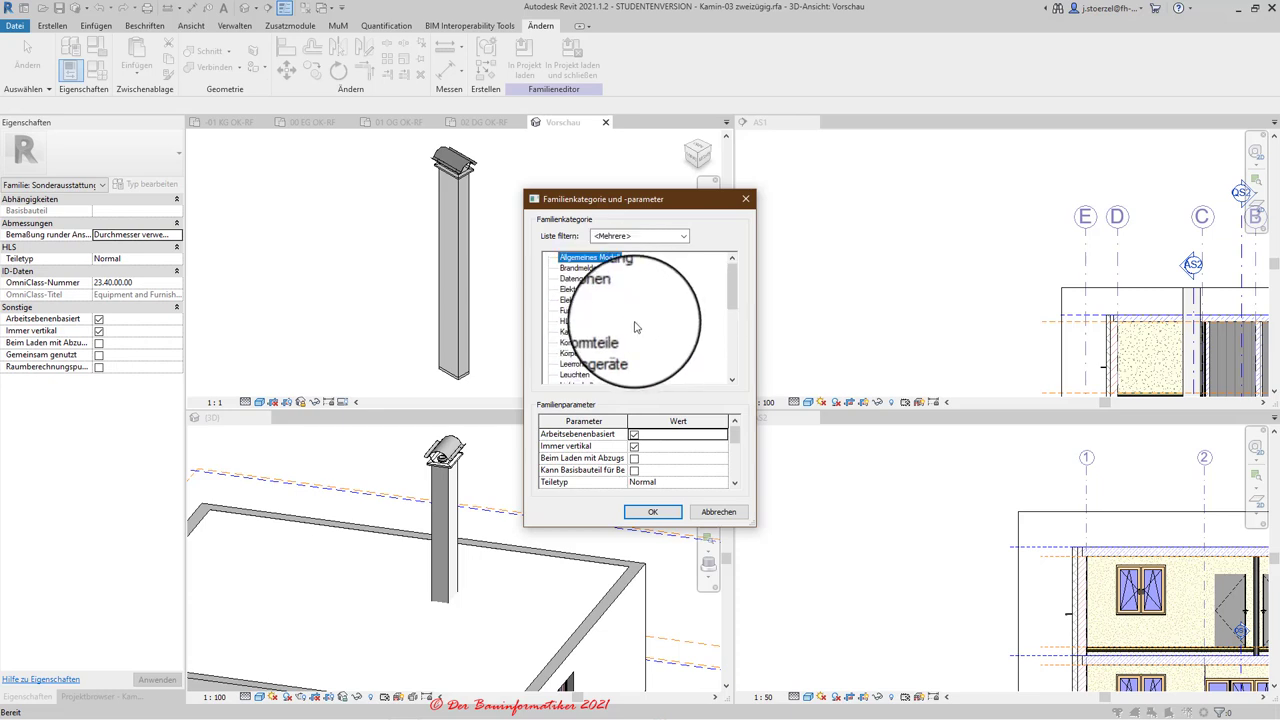
scroll(634, 326, up, 3)
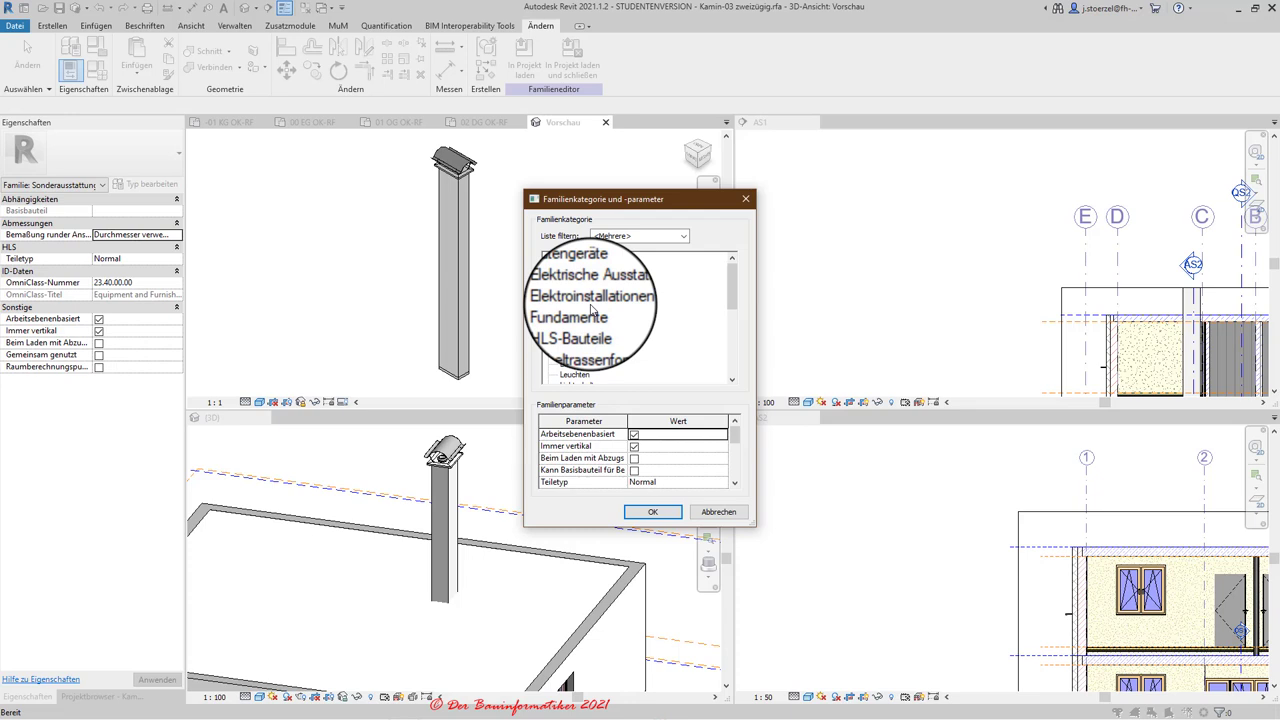
click(594, 258)
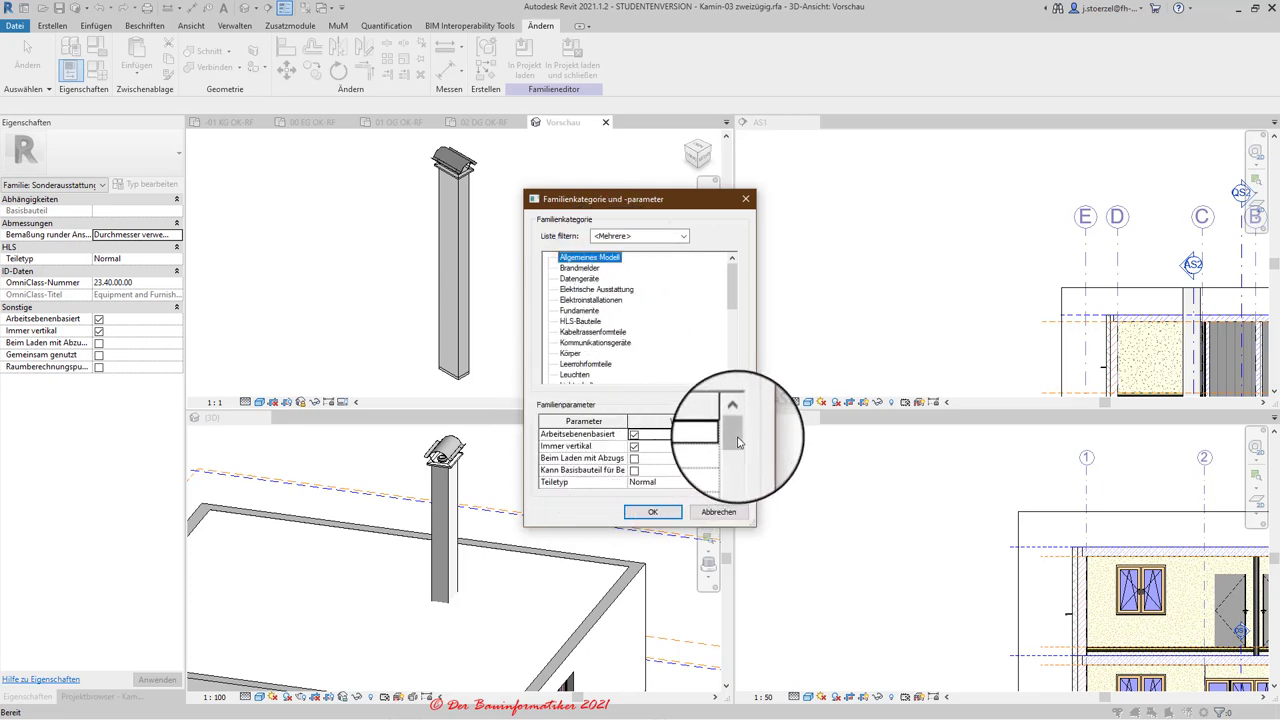
click(660, 515)
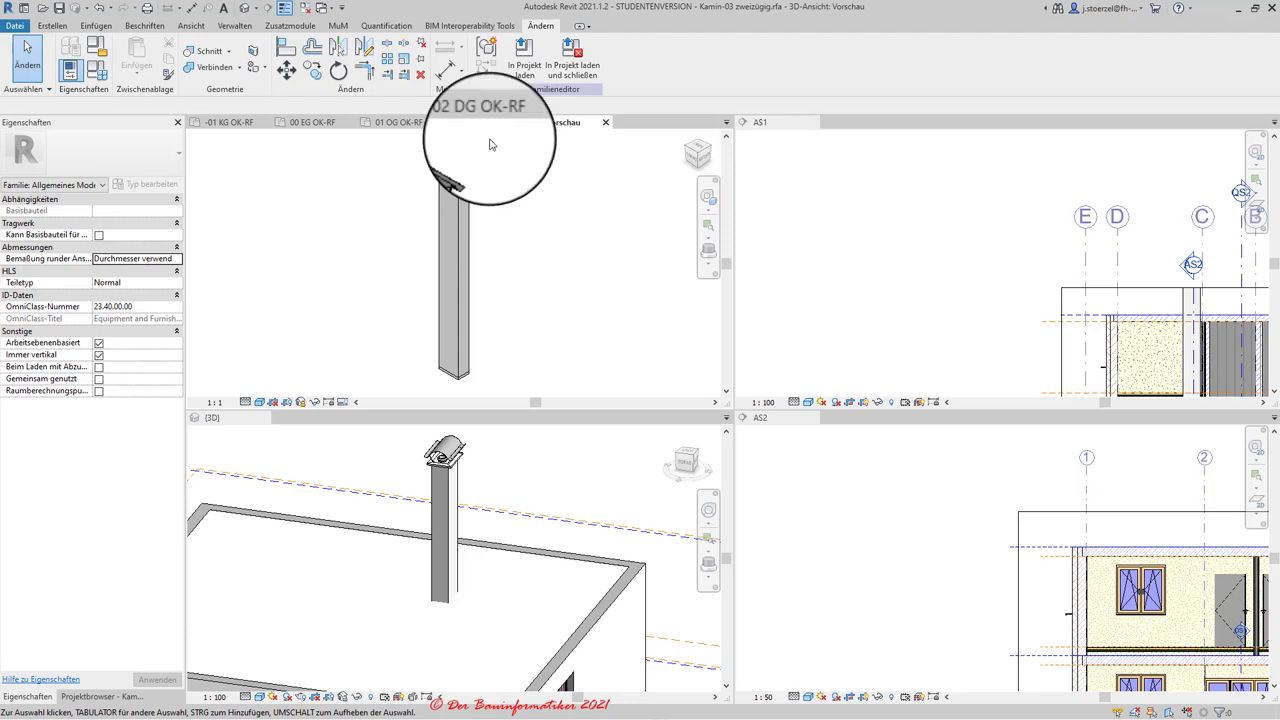
- Load the edited Kamin-03 family into Treppen.rvt, overwriting the existing version
click(525, 57)
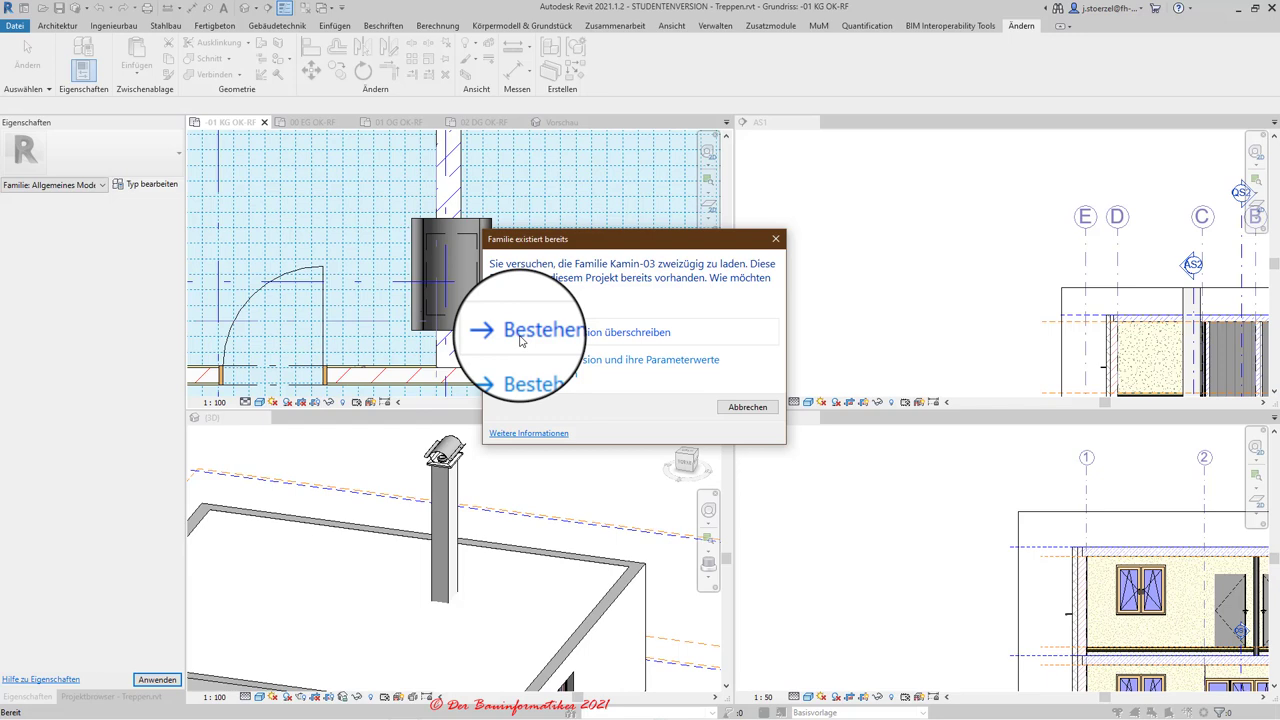
click(520, 341)
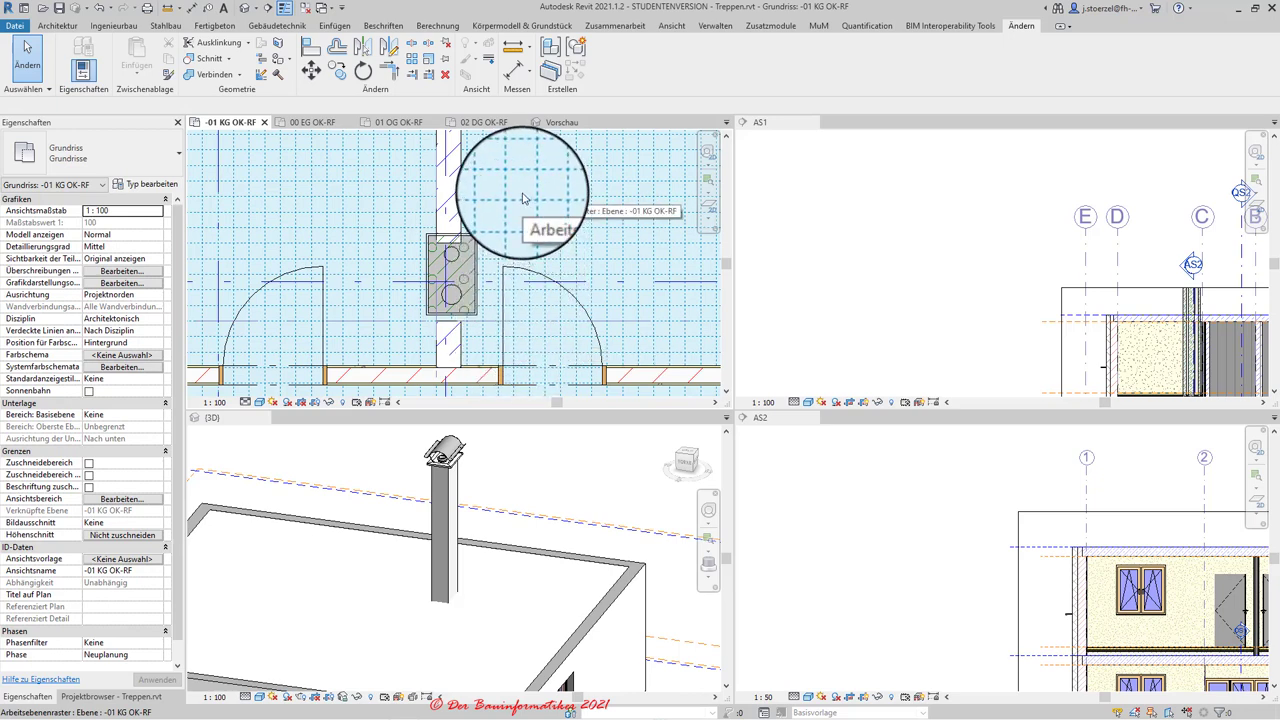
- Switch back to the Vorschau 3D view of Kamin-03 zweizügig.rfa
click(558, 122)
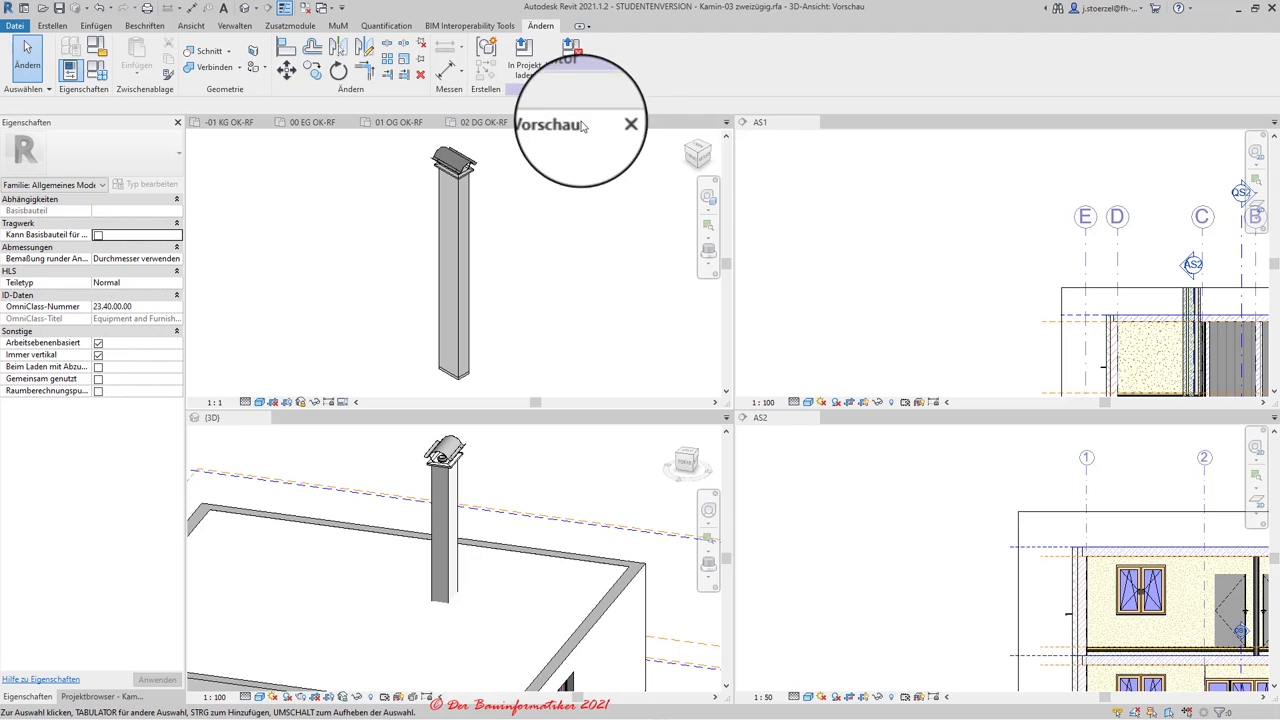
- Close the Kamin-03 family's Vorschau view and discard its changes without saving
click(607, 122)
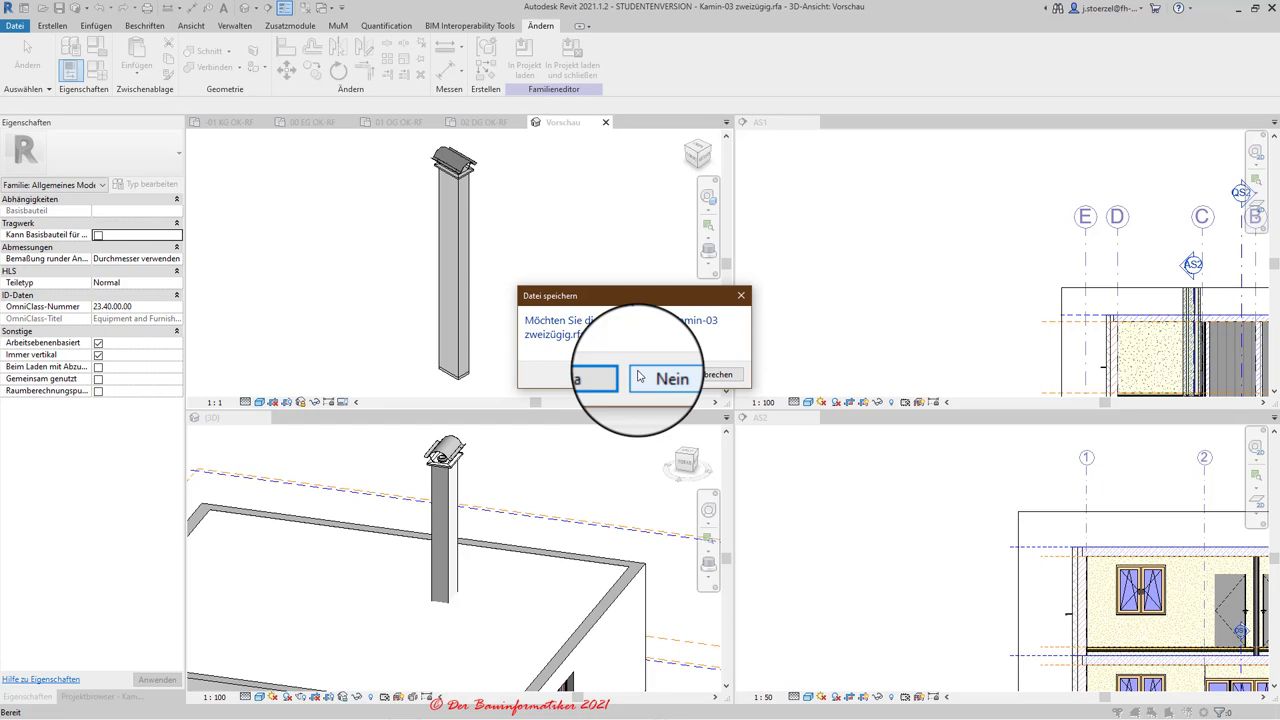
click(650, 377)
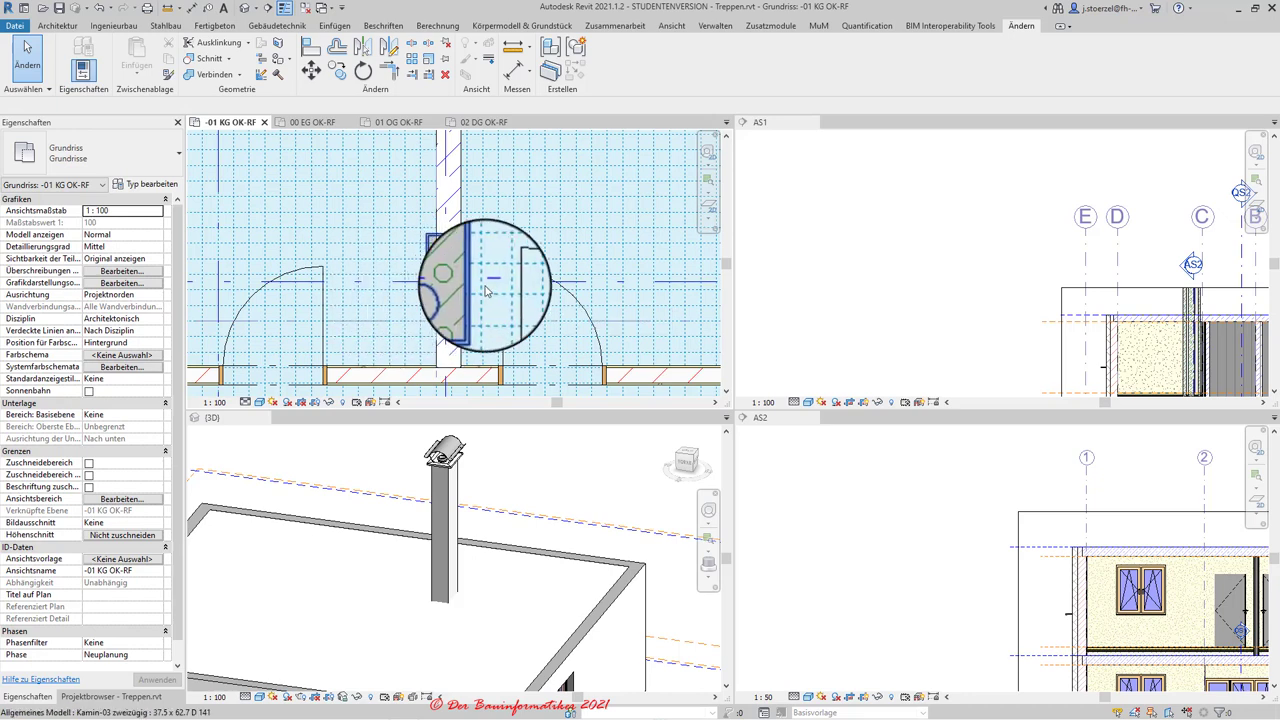
- Open the basement door's Stahlzarge Falztüre family and orbit its Voransicht 3D view
scroll(478, 276, down, 3)
scroll(478, 276, down, 3)
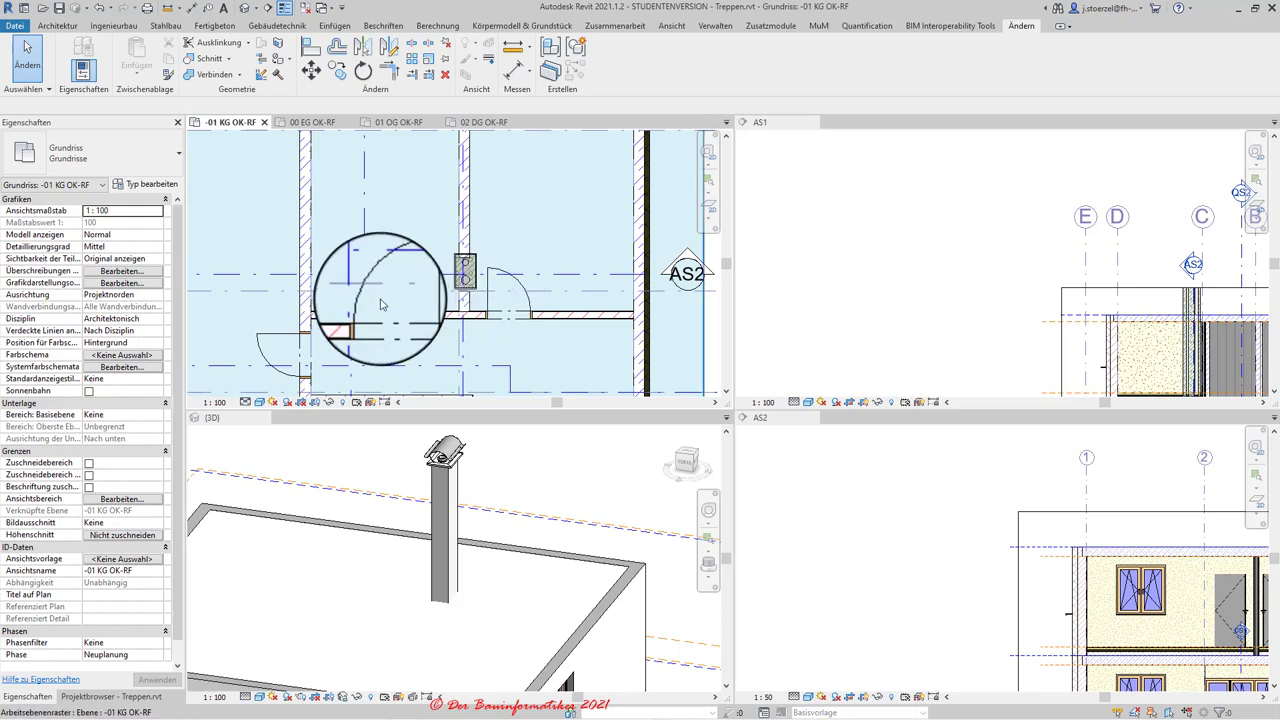
scroll(395, 305, up, 2)
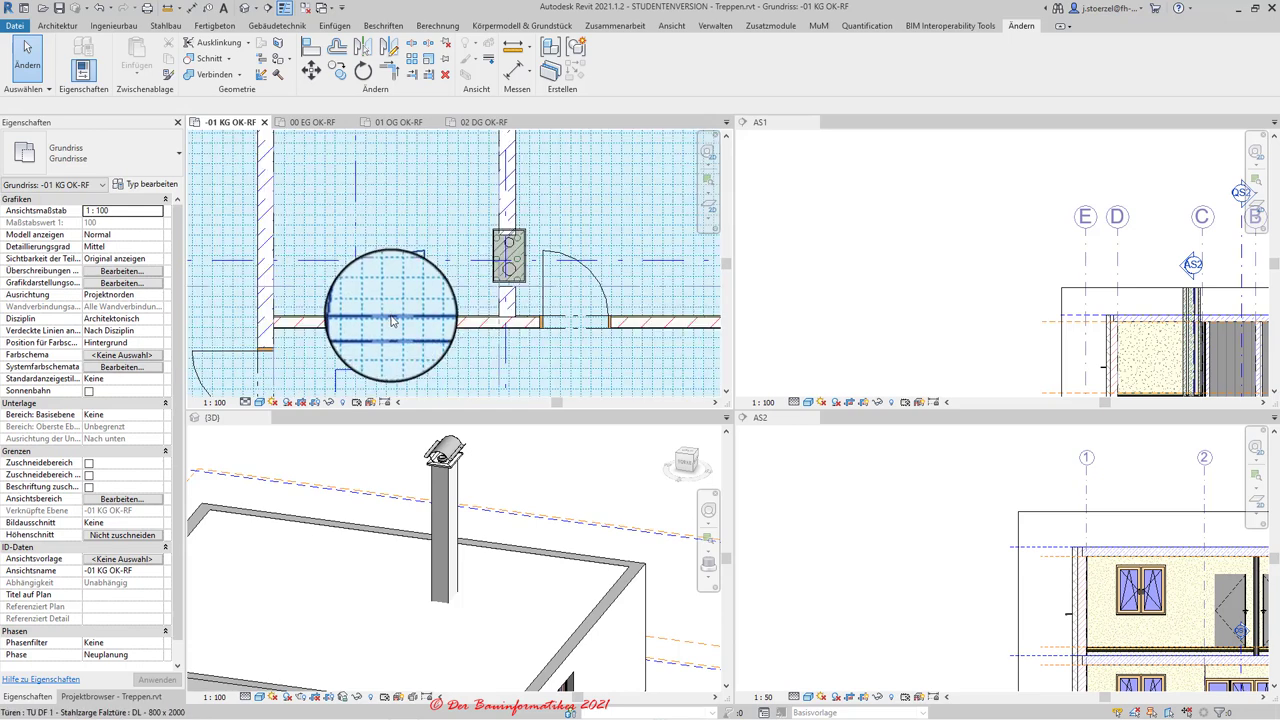
click(393, 321)
drag(393, 321, 386, 314)
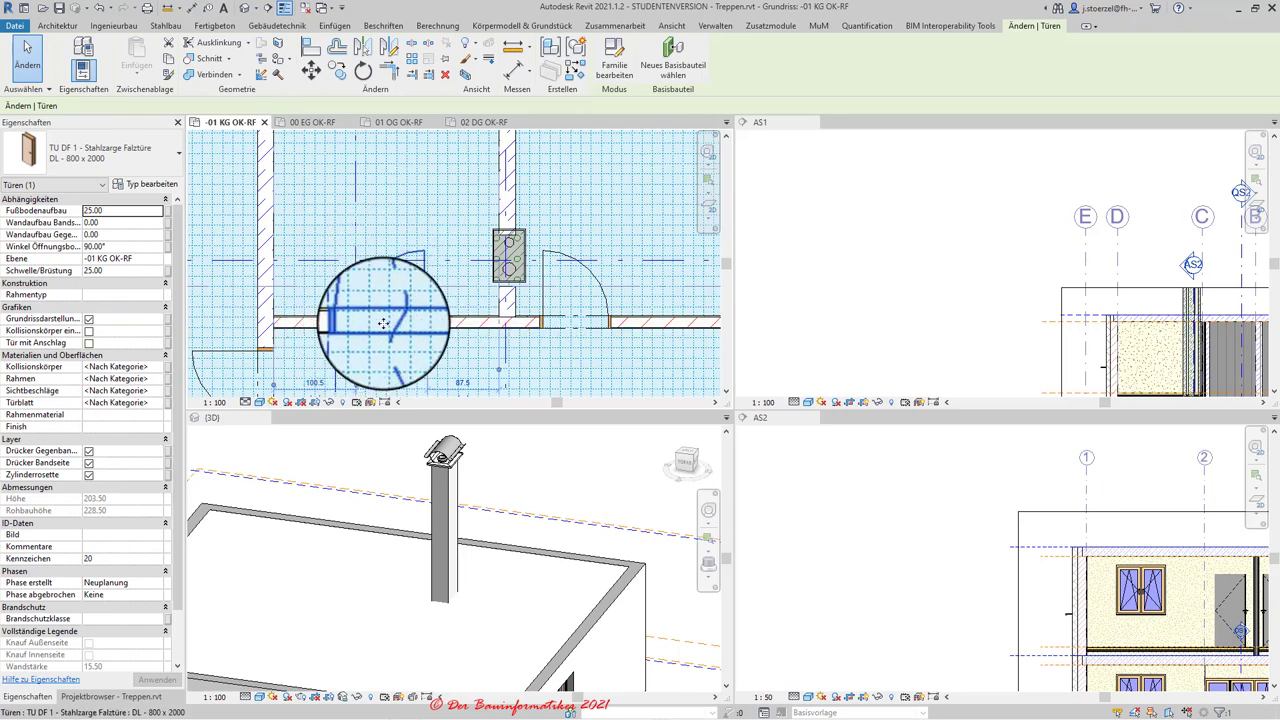
key(Escape)
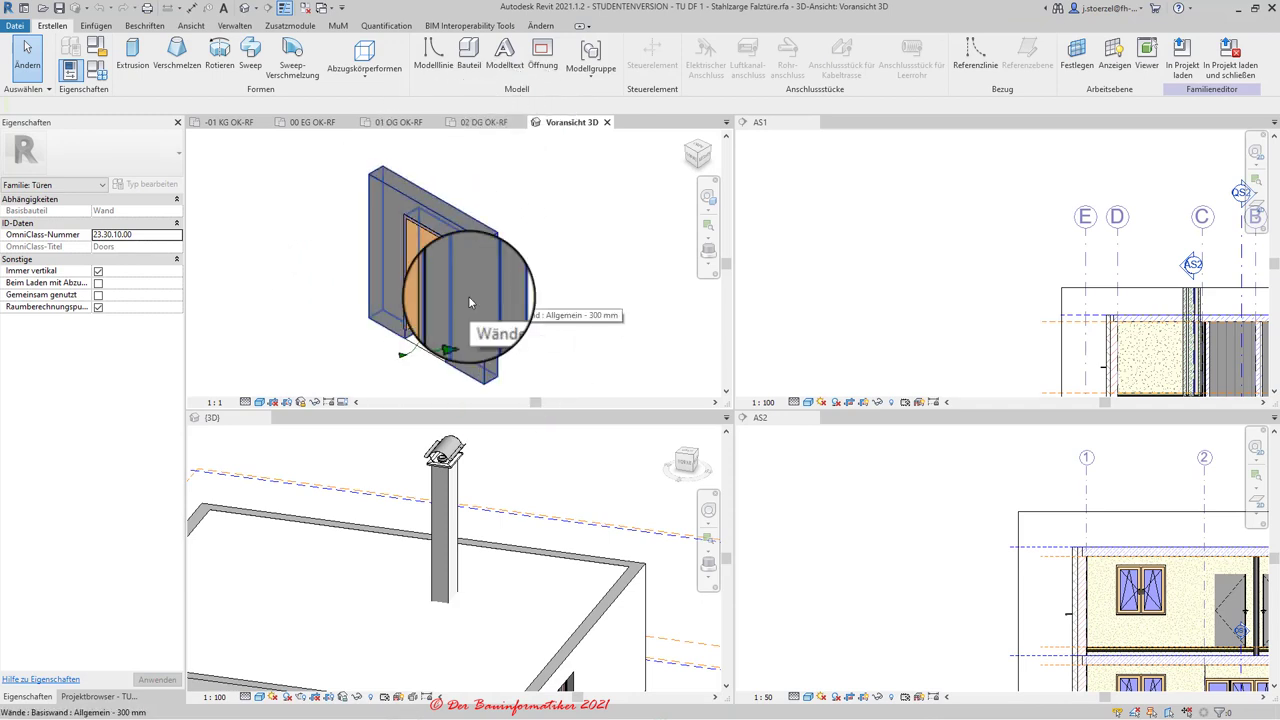
mouse_move(468, 296)
shift+middle_down()
mouse_move(467, 310)
mouse_move(486, 304)
shift+middle_up()
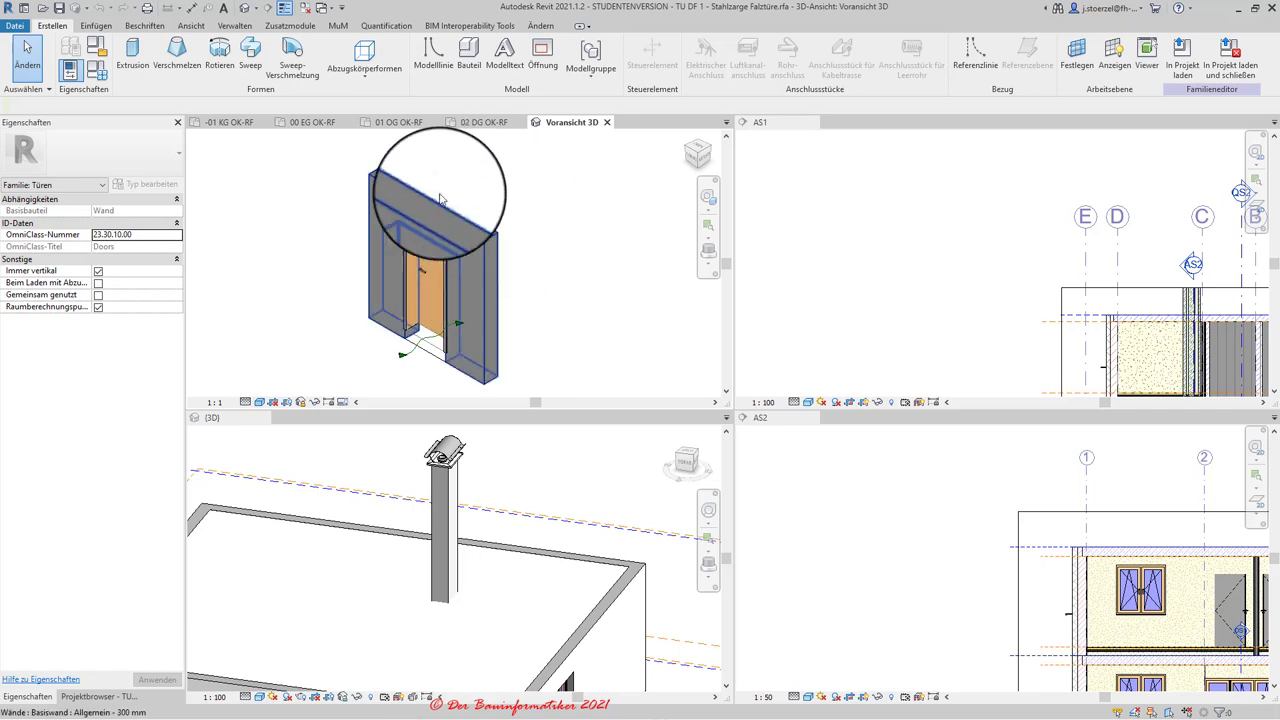
scroll(447, 206, up, 2)
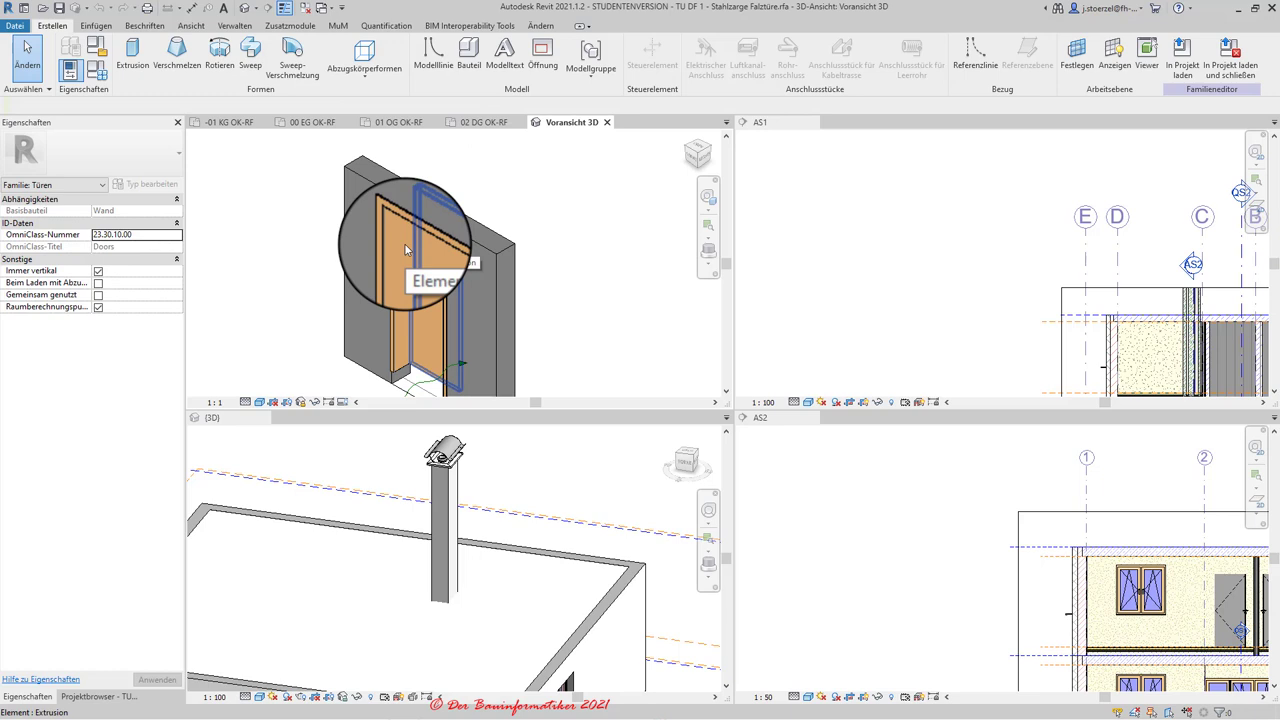
- Close the Stahlzarge Falztüre family's 3D view, choosing No to saving
click(608, 122)
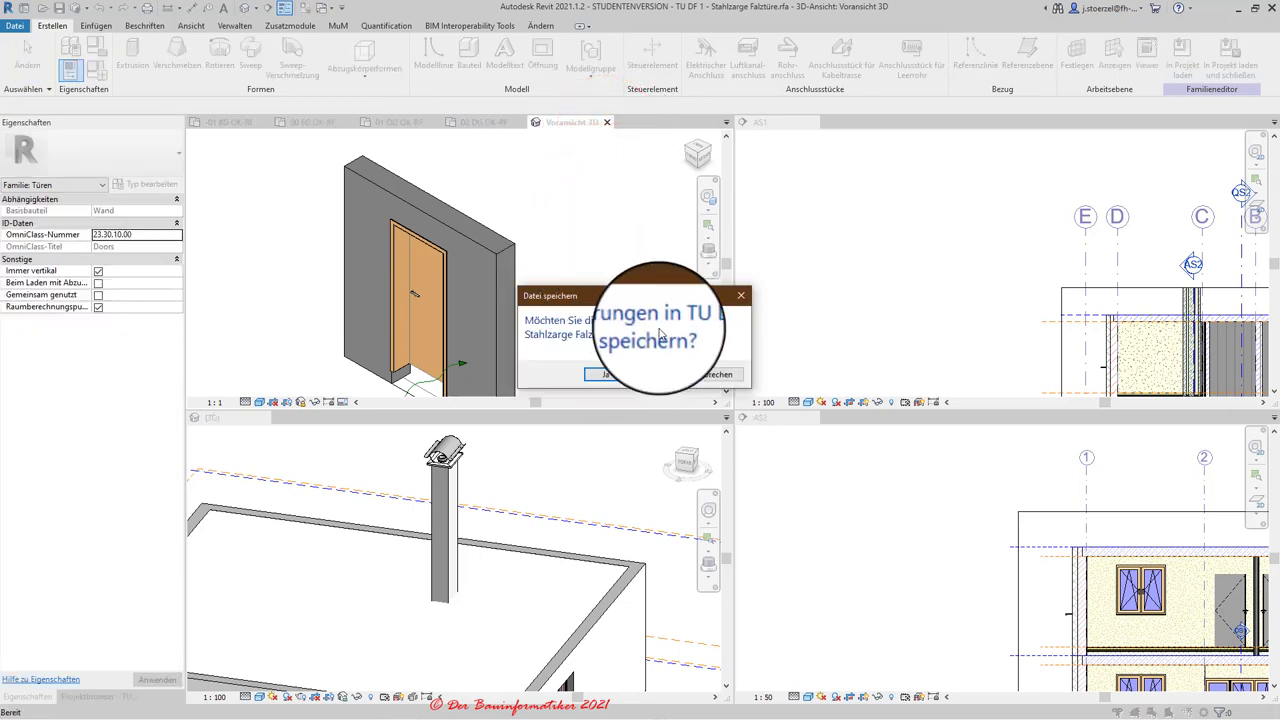
click(651, 366)
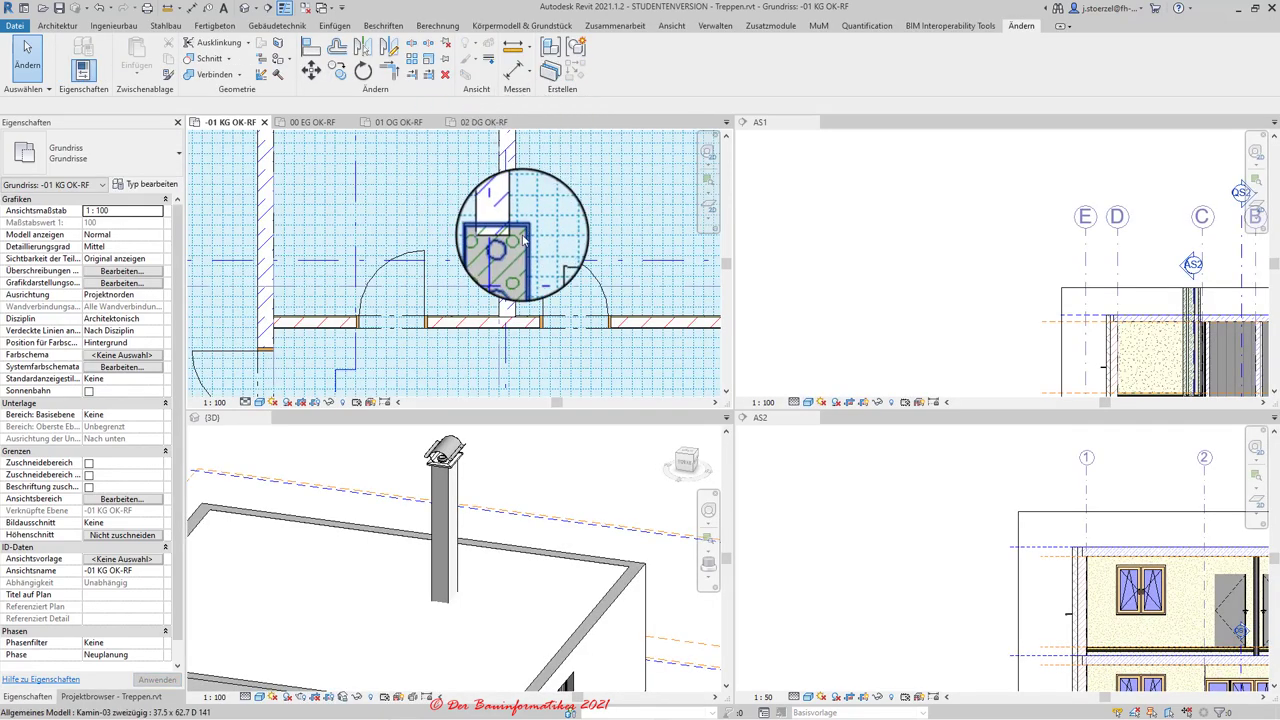
- Use Ausrichten to align the Kamin-03 chimney's edge to the wall reference line in -01 KG OK-RF
scroll(527, 258, up, 2)
scroll(520, 305, up, 1)
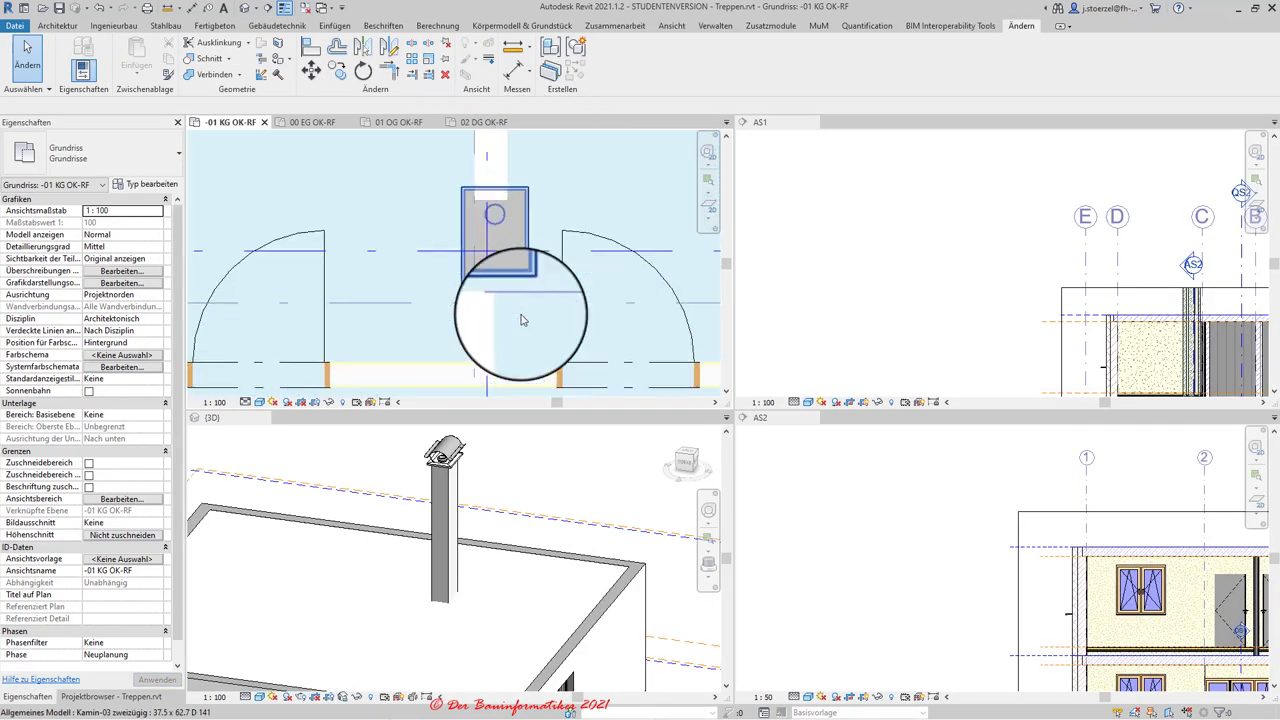
scroll(521, 320, up, 1)
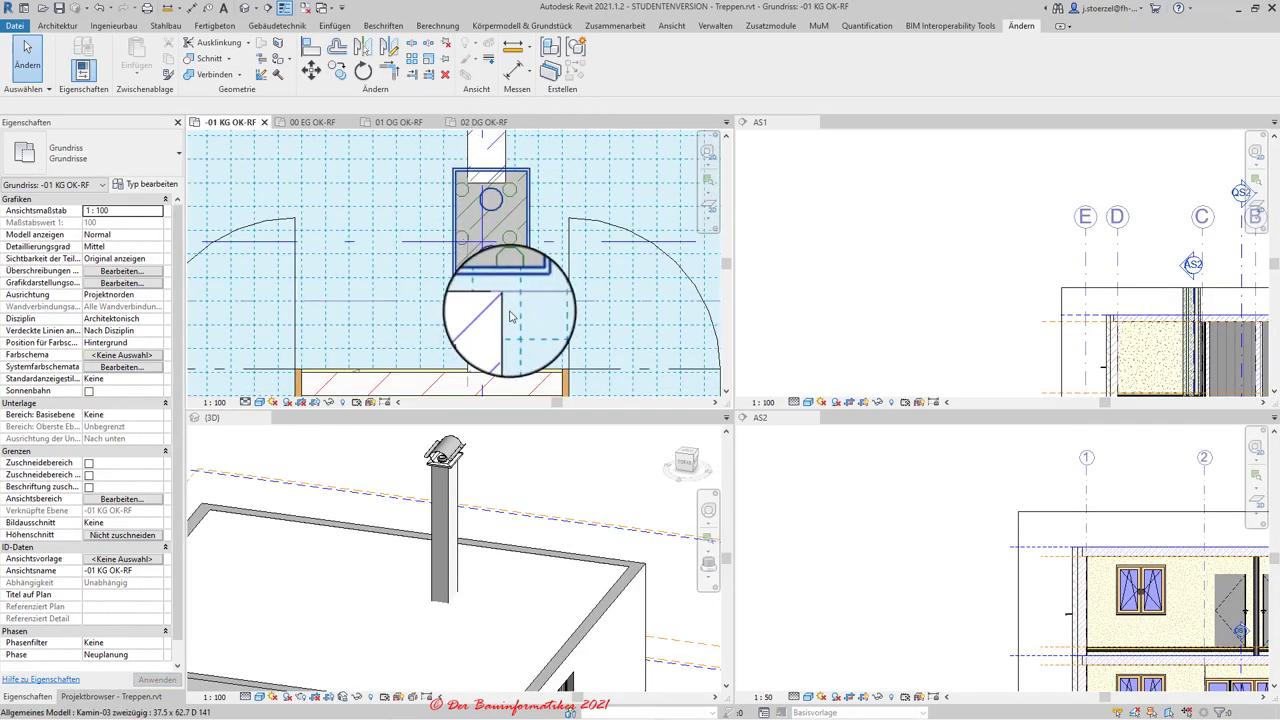
scroll(506, 319, up, 1)
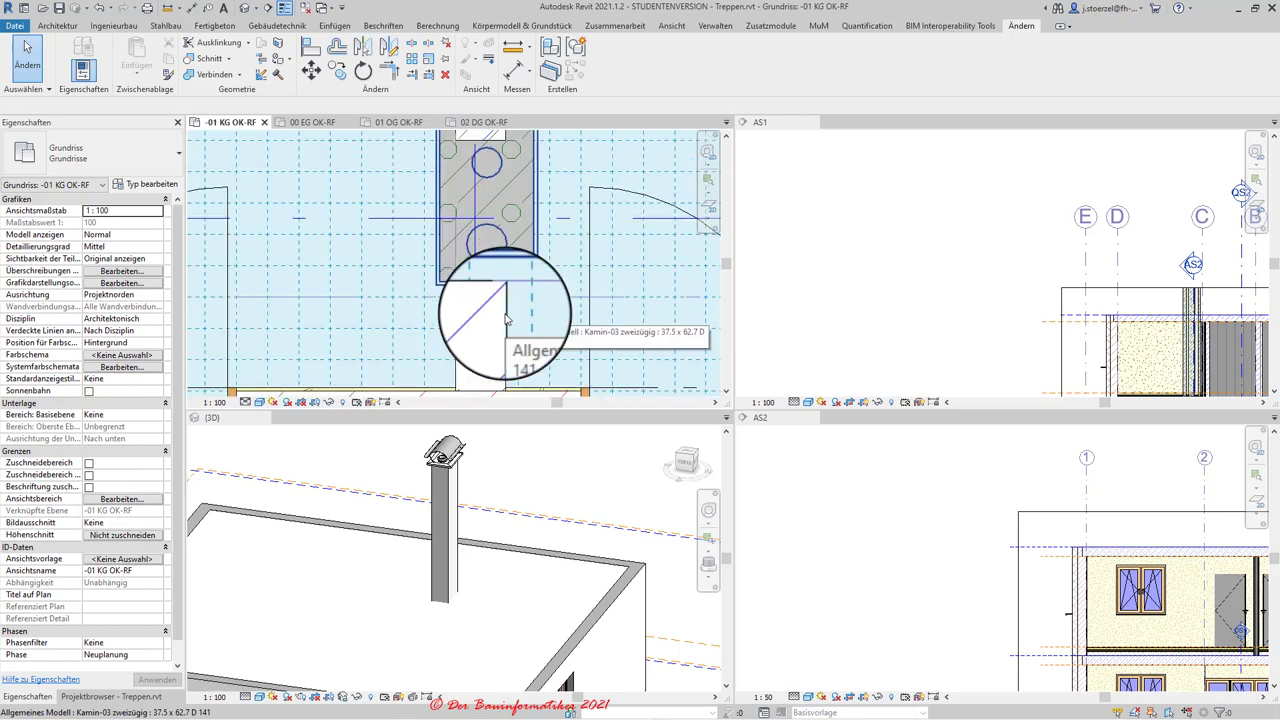
click(310, 52)
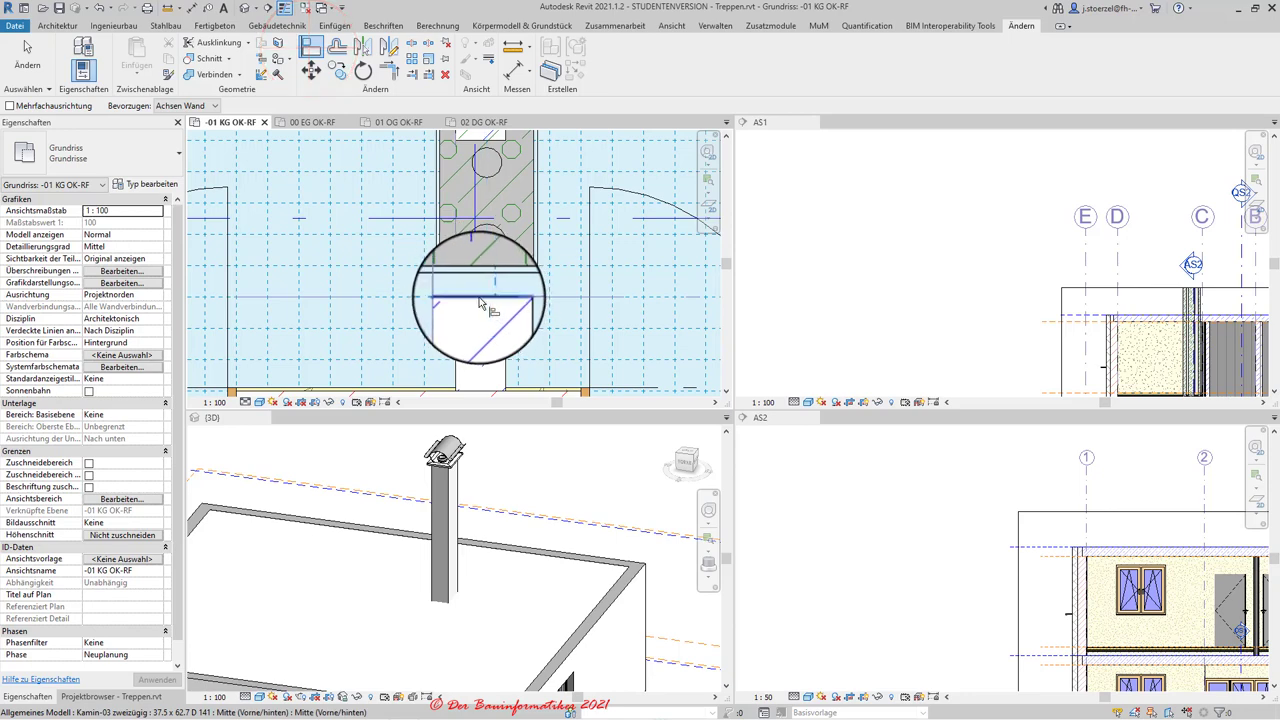
scroll(473, 298, up, 1)
scroll(472, 292, up, 2)
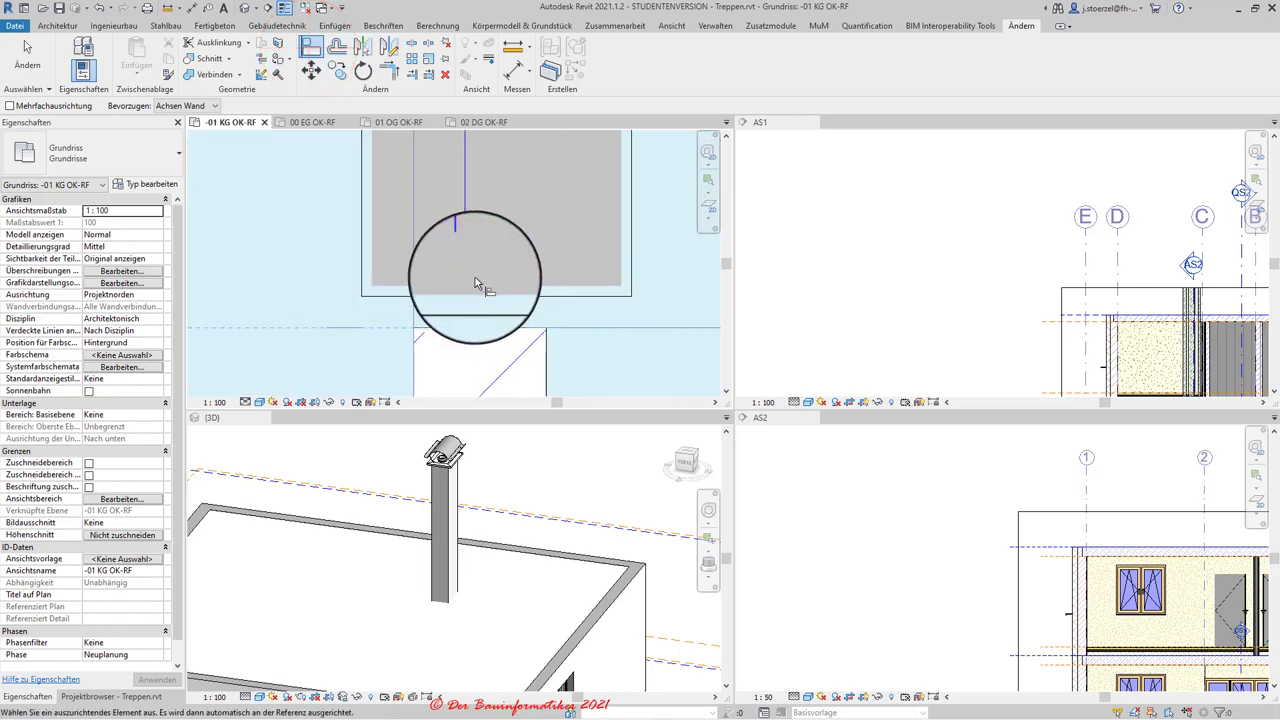
scroll(471, 288, up, 1)
click(470, 284)
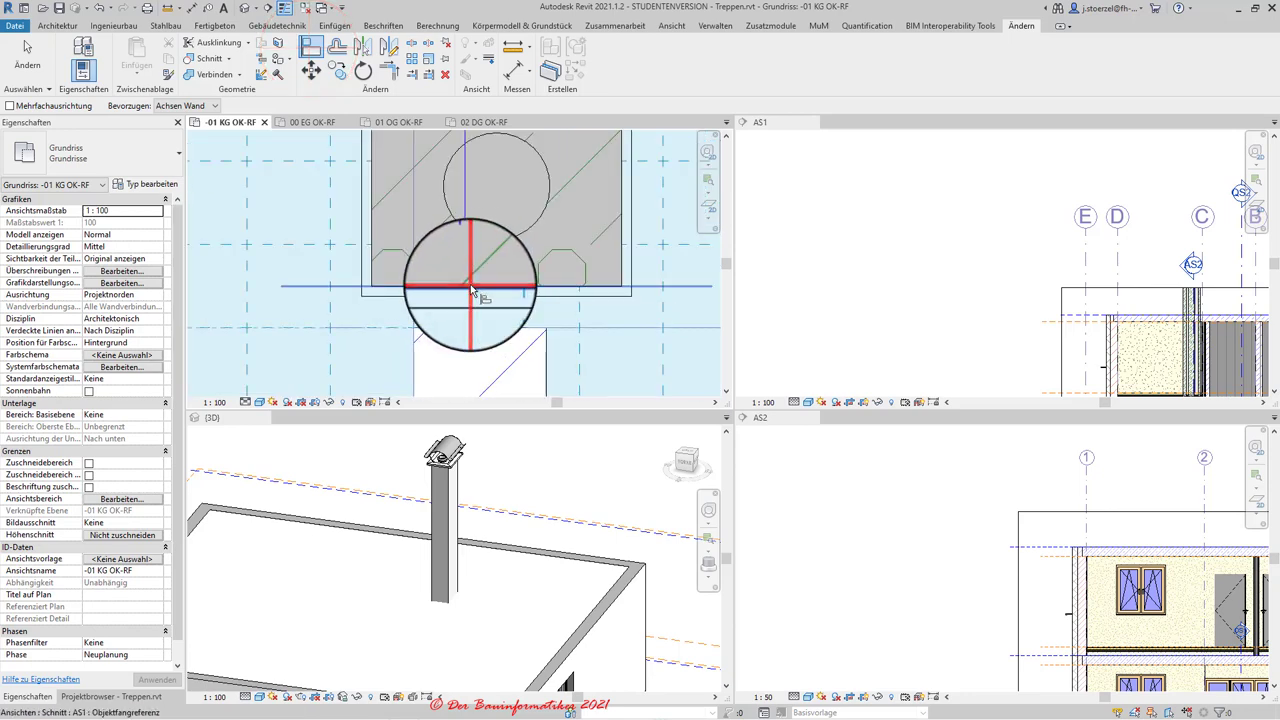
click(401, 278)
- Check the adjoining STB 20.0 concrete wall, then pan so the whole chimney is visible
scroll(401, 278, down, 1)
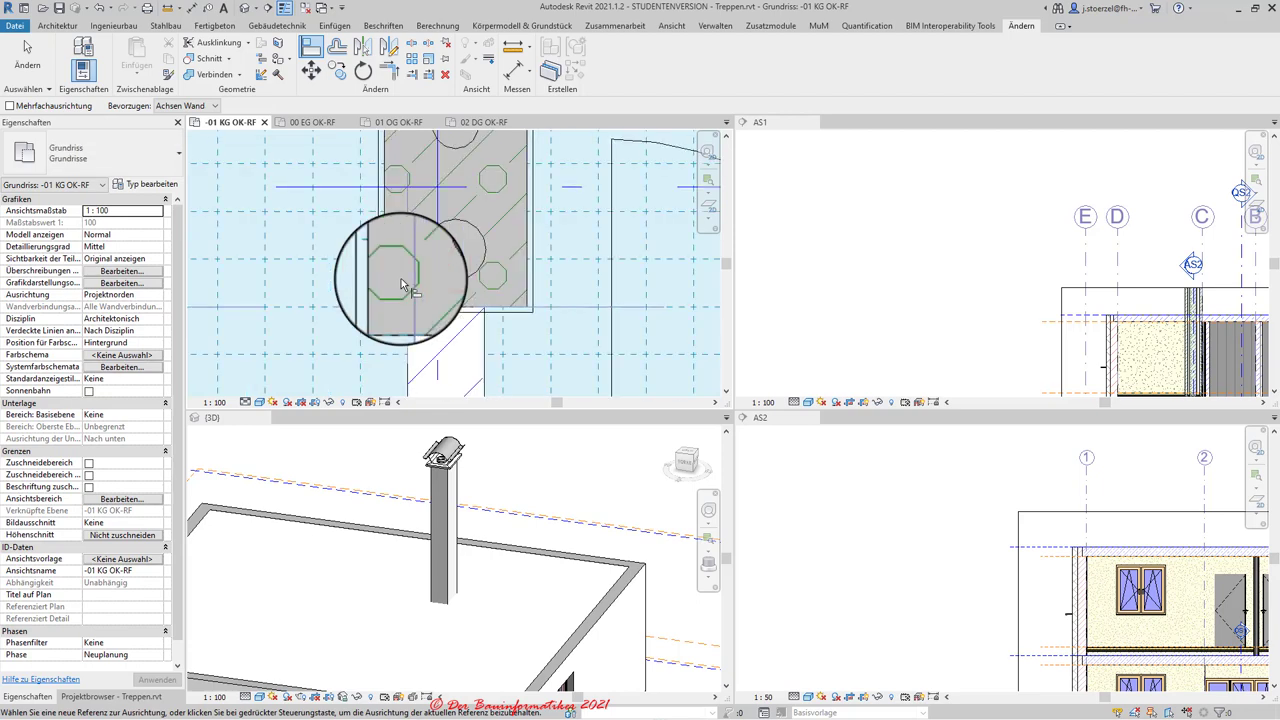
scroll(401, 278, down, 1)
scroll(420, 275, down, 1)
scroll(447, 272, down, 1)
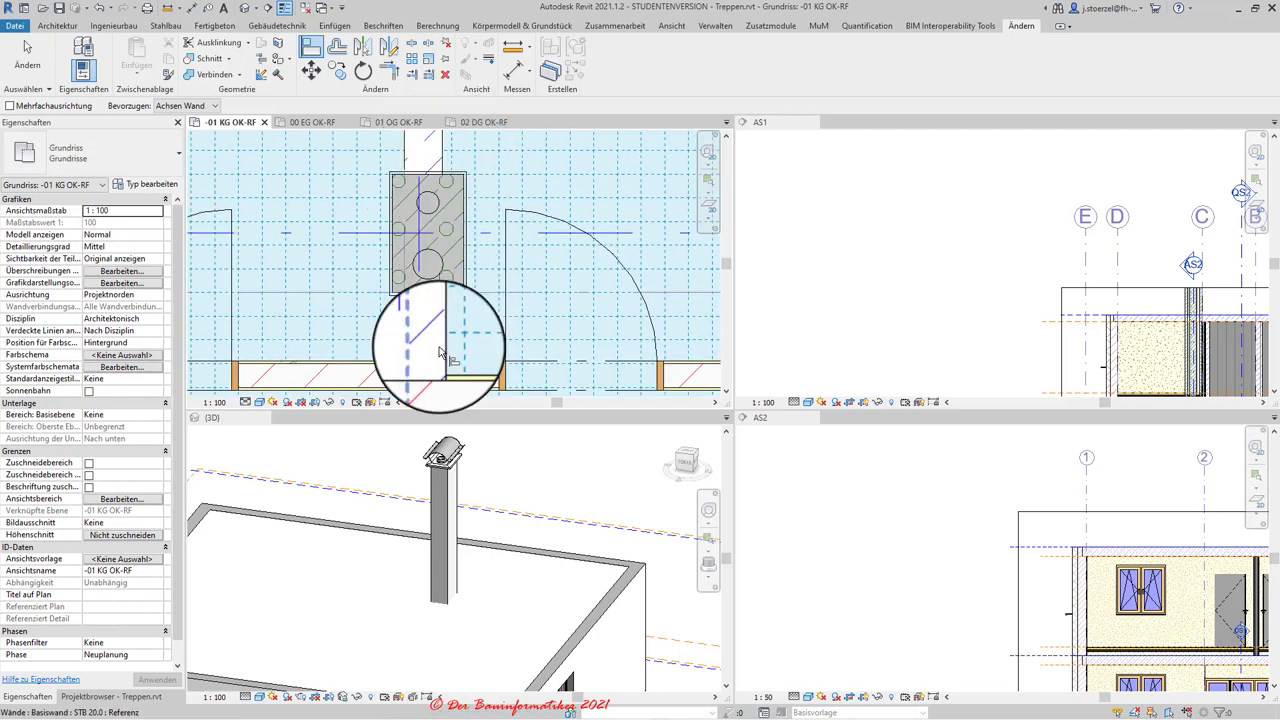
mouse_move(457, 145)
middle_down()
mouse_move(457, 257)
mouse_move(435, 283)
middle_up()
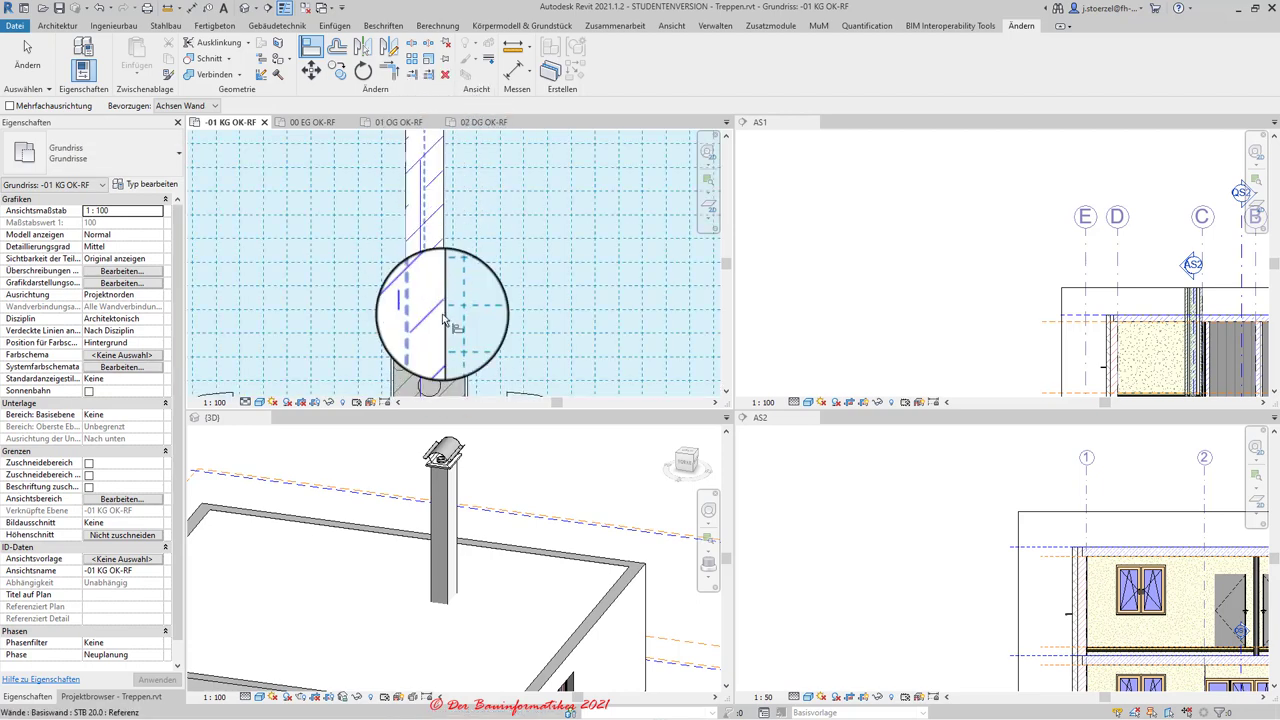
scroll(450, 283, up, 1)
scroll(462, 282, up, 1)
scroll(479, 280, up, 1)
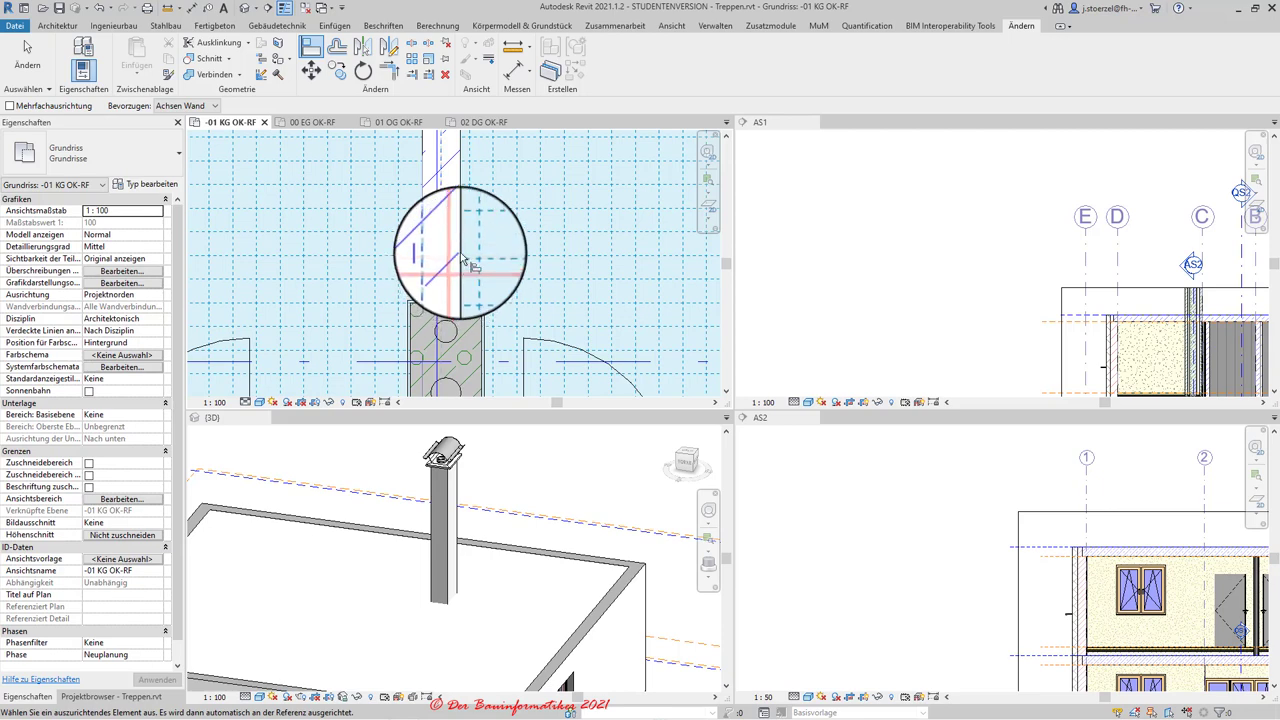
click(460, 245)
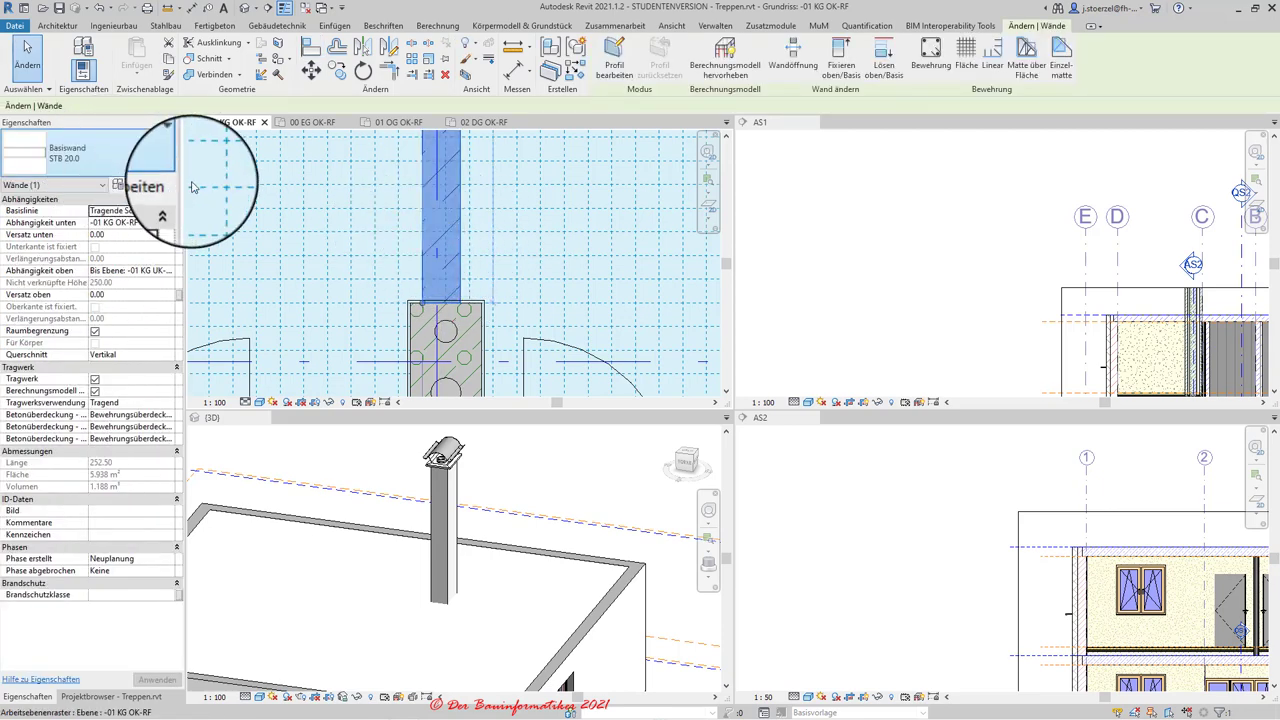
key(Escape)
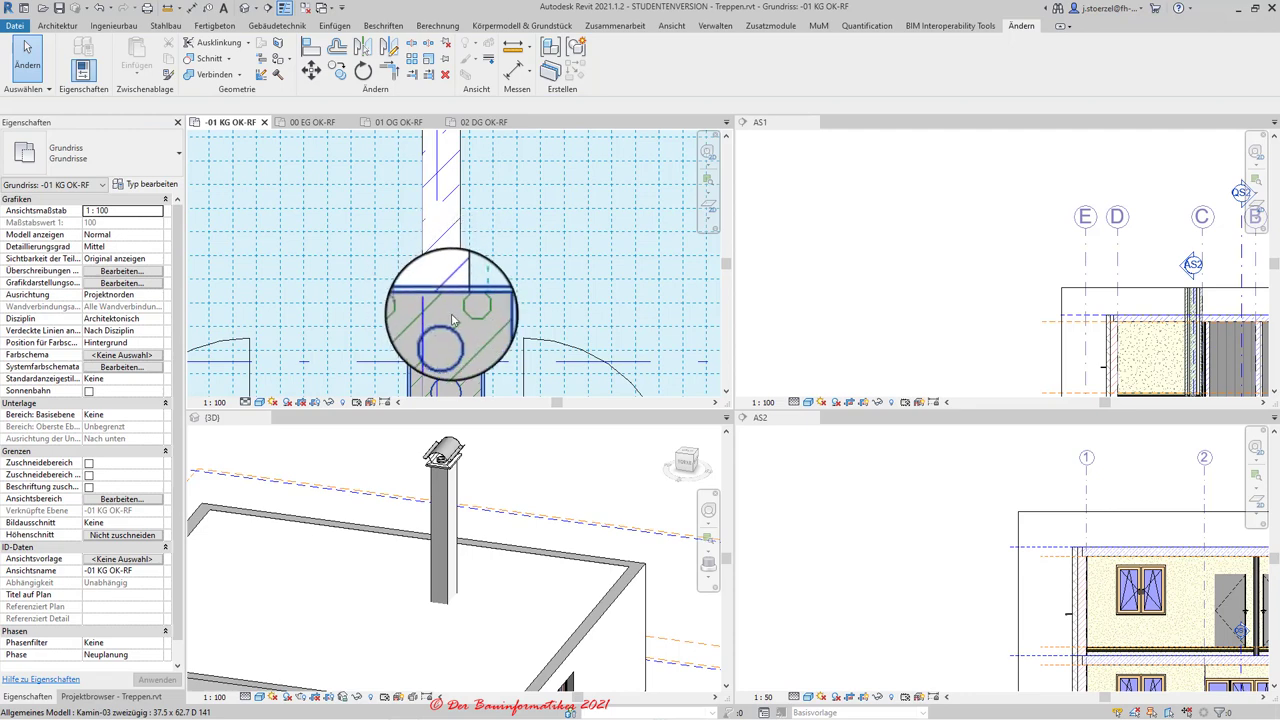
mouse_move(443, 300)
middle_down()
mouse_move(509, 224)
mouse_move(509, 191)
middle_up()
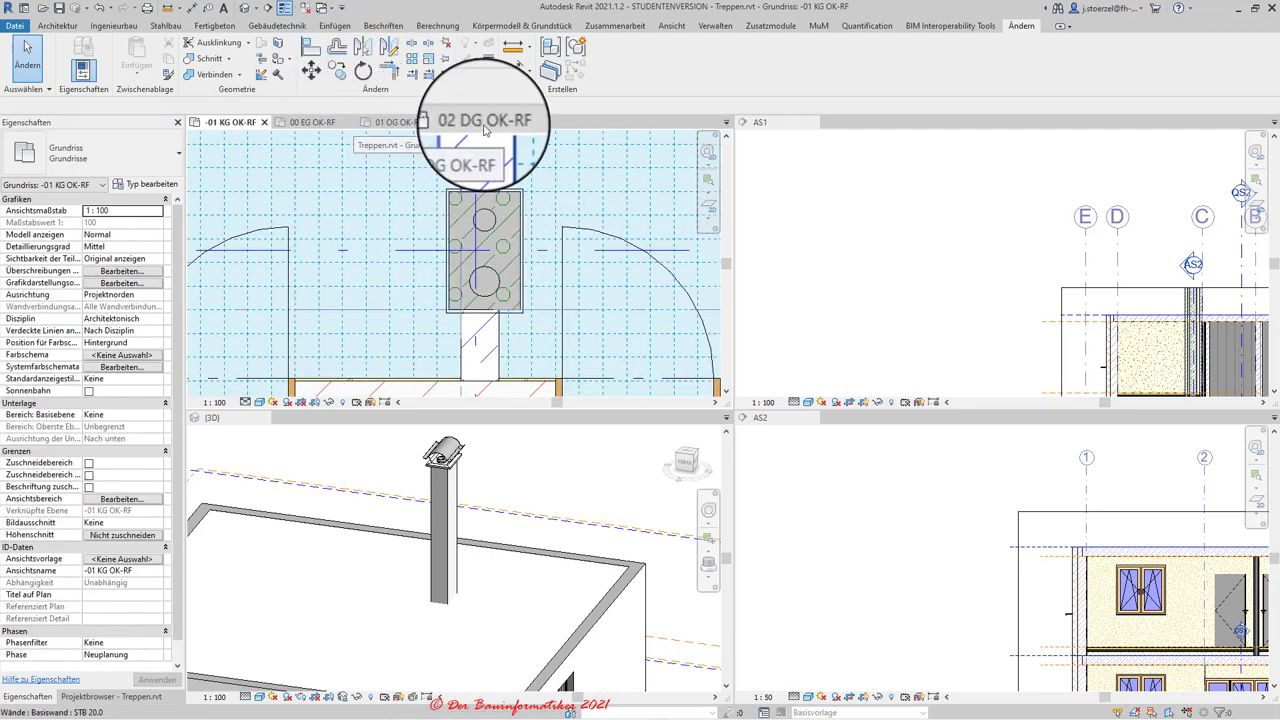
- Switch to the ground-floor plan 00 EG OK-RF and zoom in on the chimney
click(313, 122)
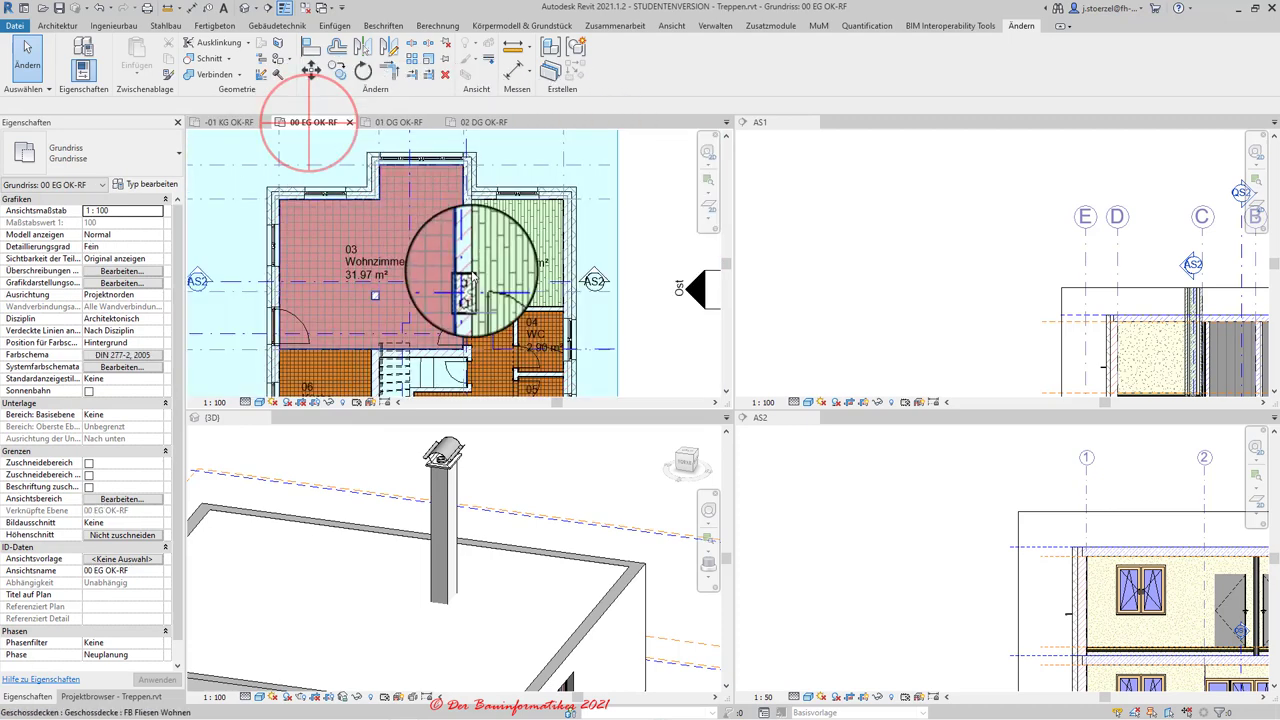
scroll(443, 271, up, 3)
scroll(429, 271, up, 2)
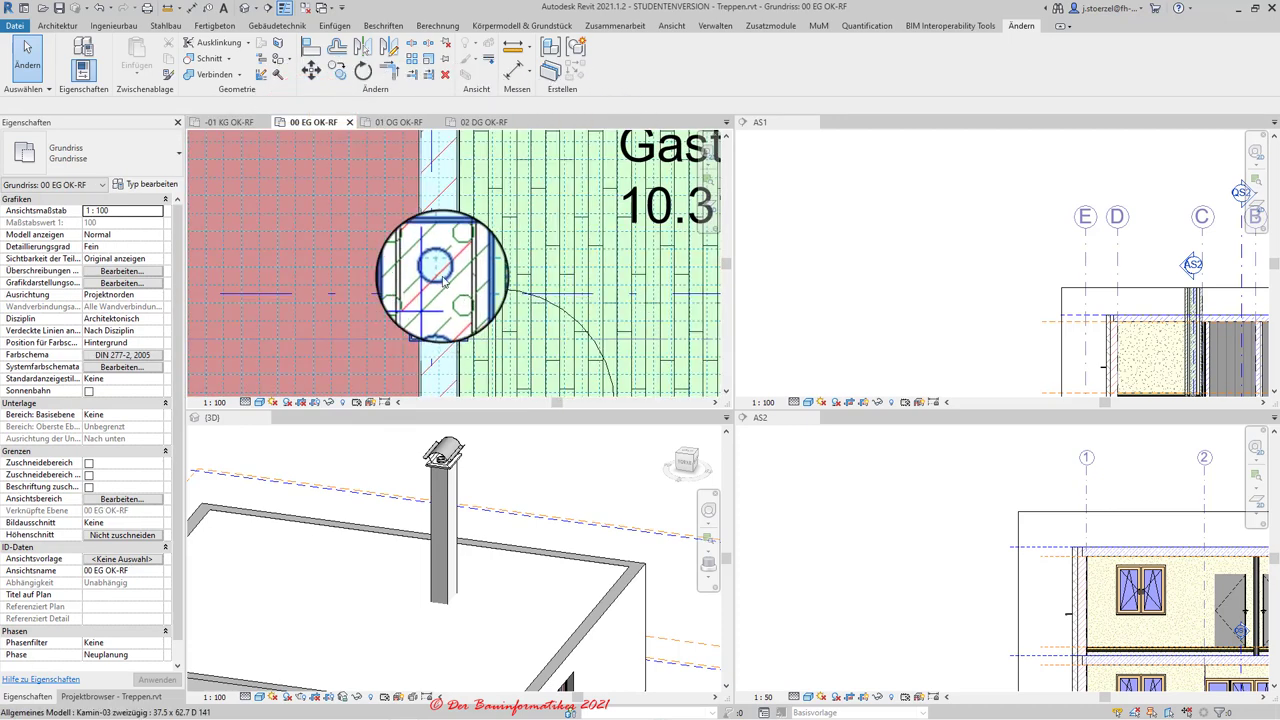
scroll(438, 274, up, 2)
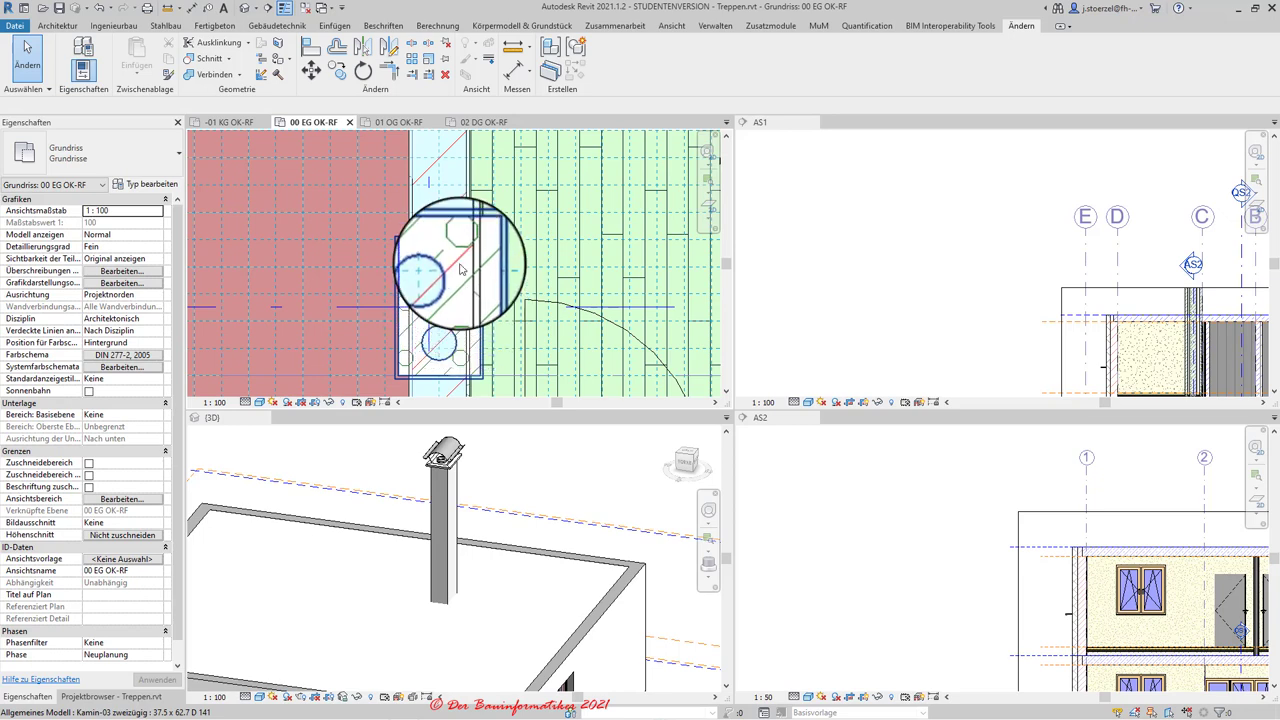
- Align the chimney to the wall line on 00 EG OK-RF with Ausrichten
click(310, 53)
scroll(475, 245, up, 2)
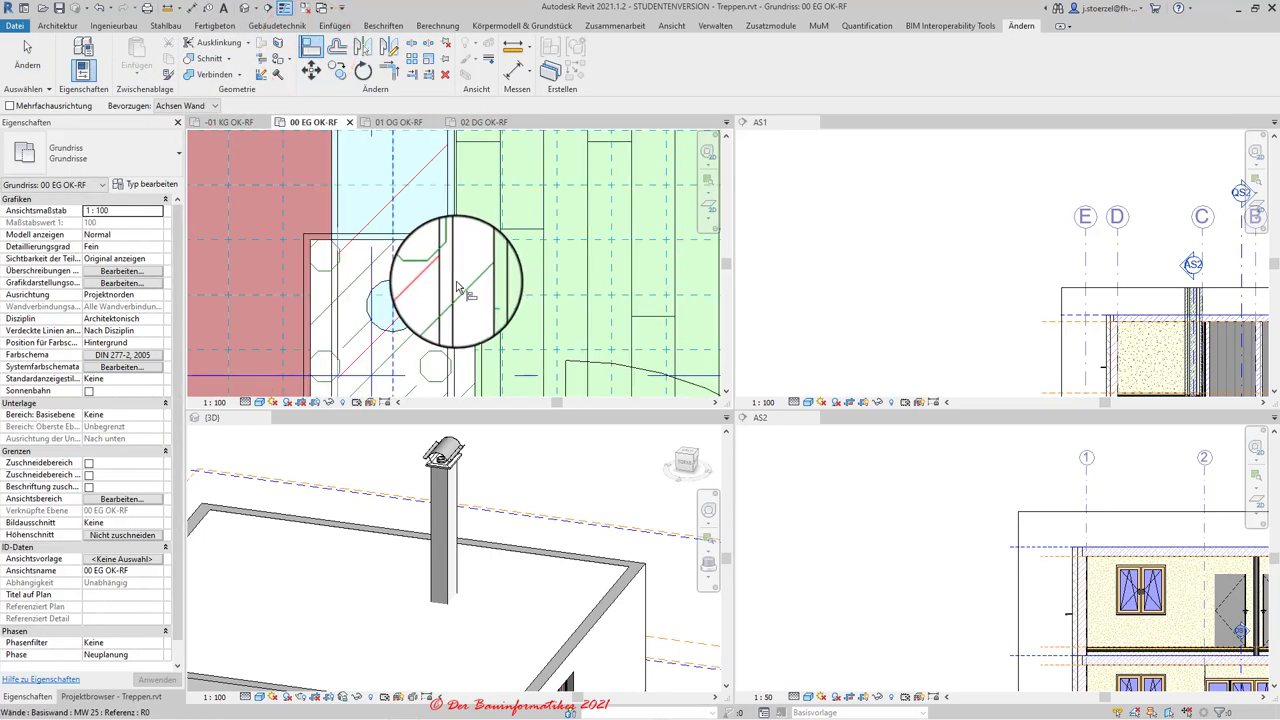
scroll(470, 277, up, 2)
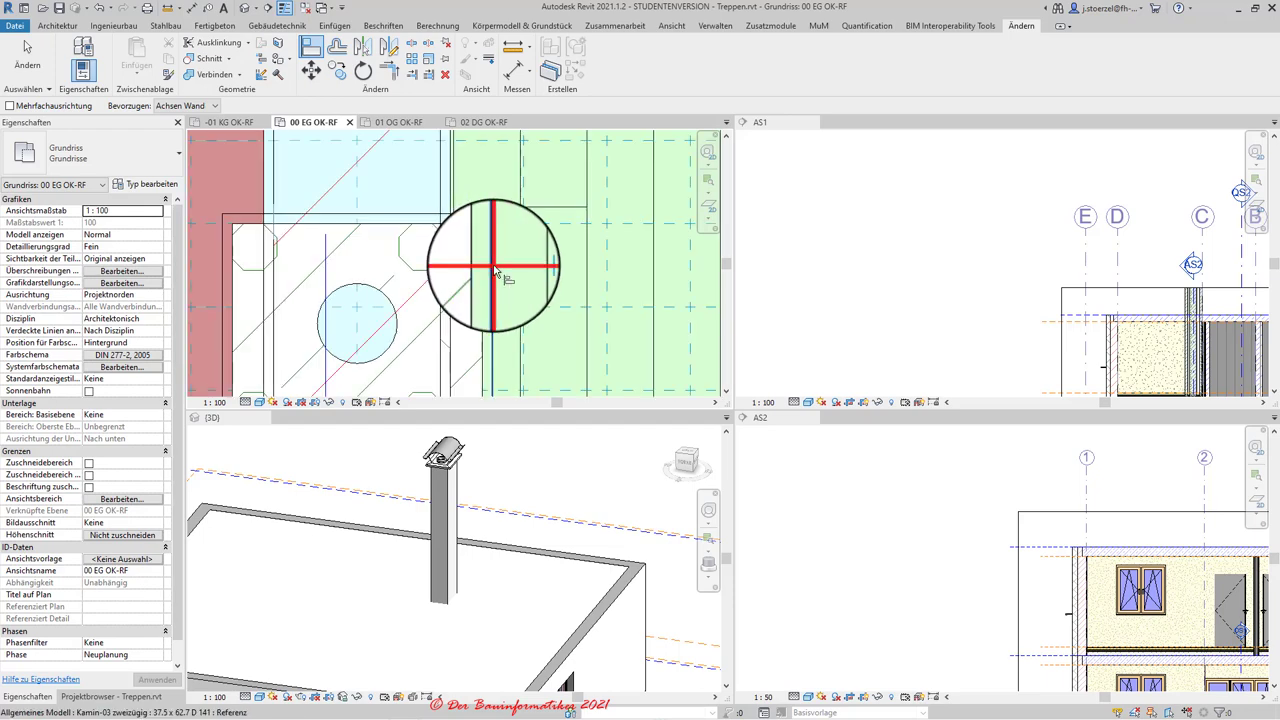
click(496, 272)
scroll(452, 205, up, 2)
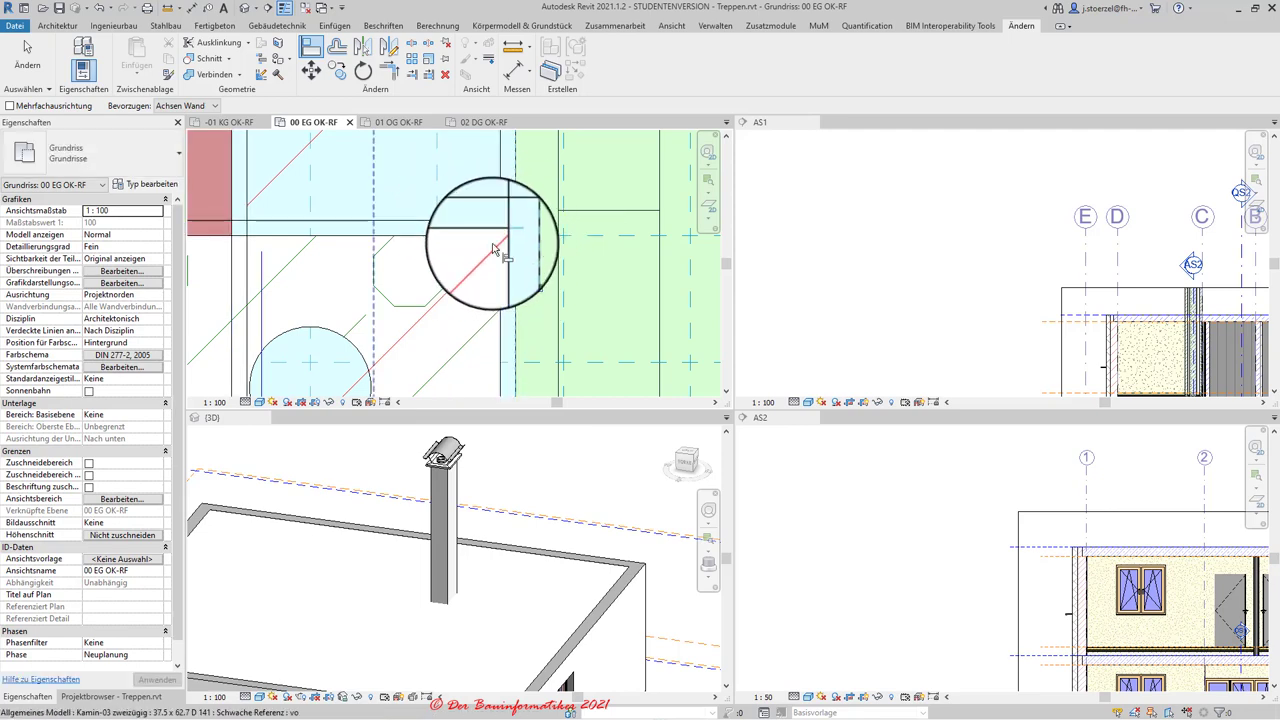
scroll(487, 247, up, 2)
scroll(487, 247, down, 2)
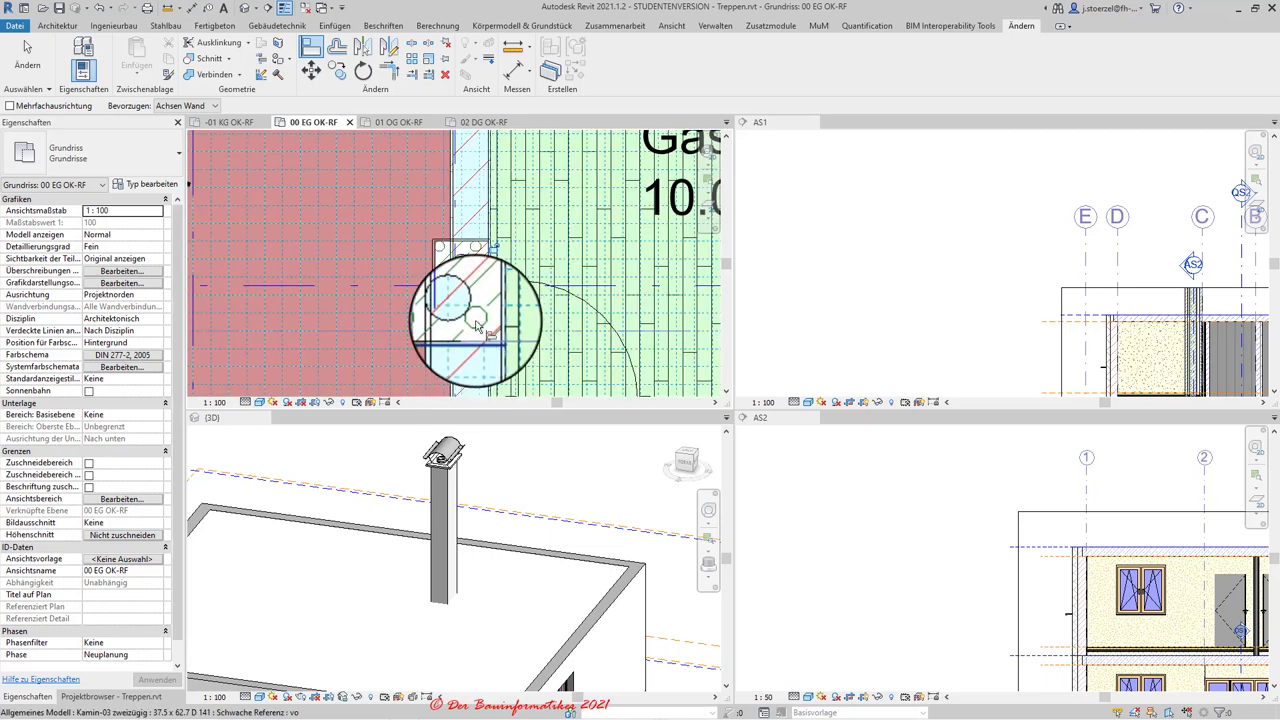
scroll(463, 249, up, 1)
key(Escape)
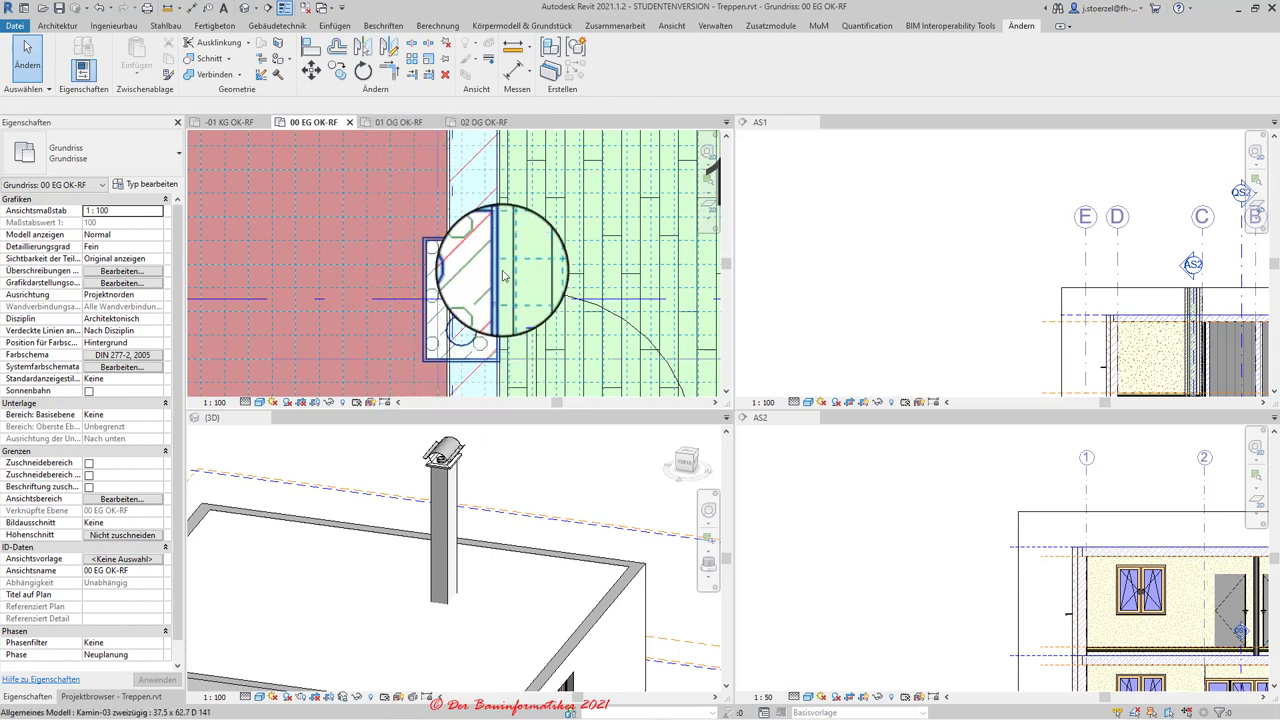
- Switch to 01 OG OK-RF, zoom to the chimney and inspect the adjacent column
click(399, 122)
scroll(464, 290, up, 3)
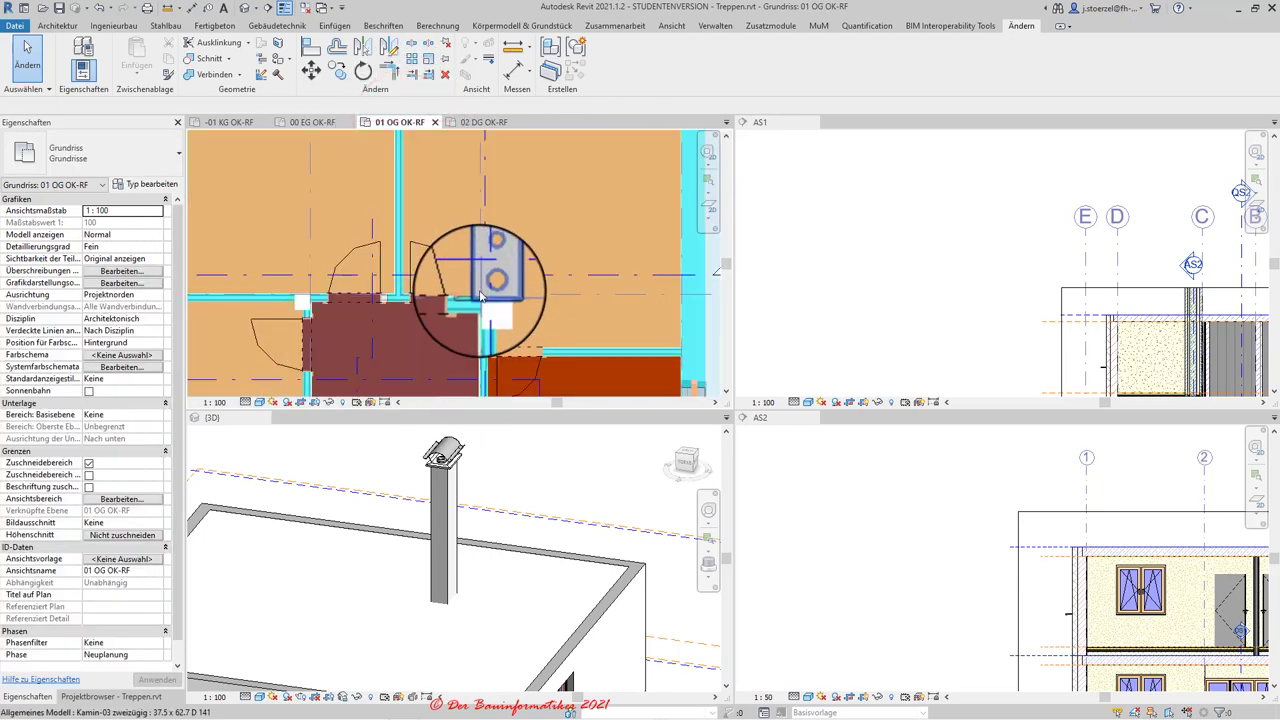
scroll(471, 286, up, 2)
scroll(583, 358, up, 2)
scroll(523, 307, up, 3)
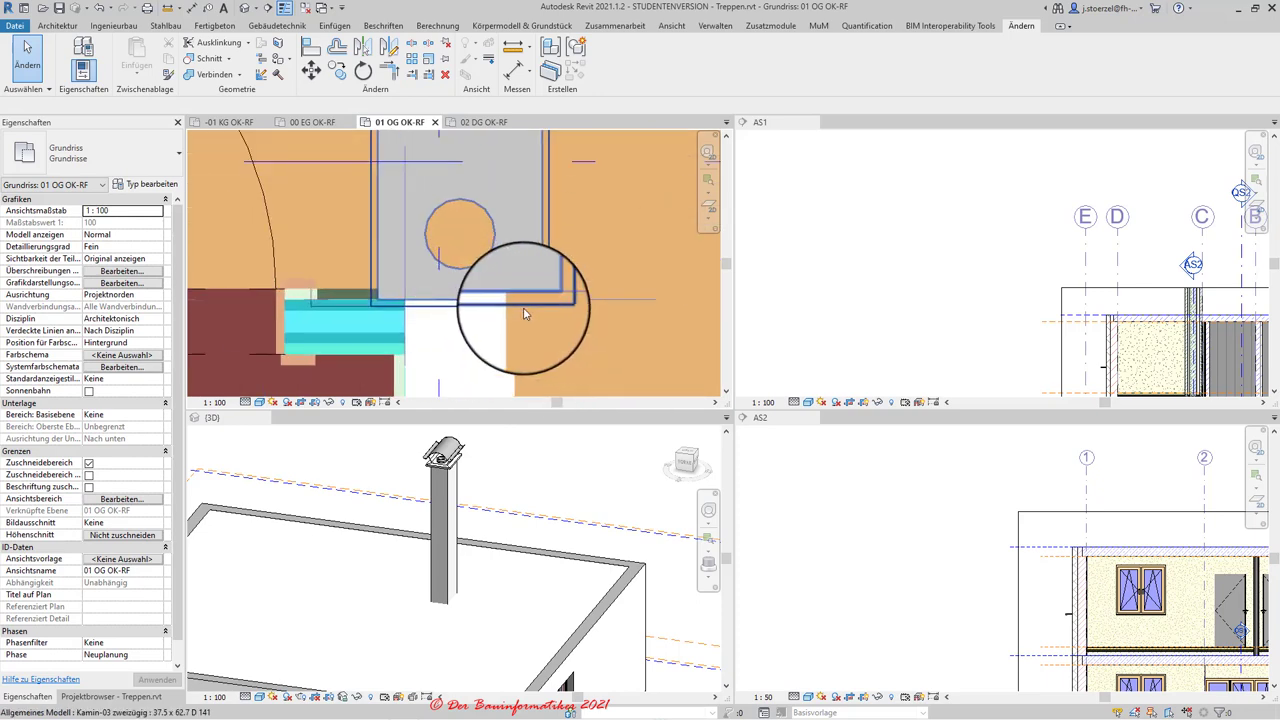
scroll(470, 305, down, 1)
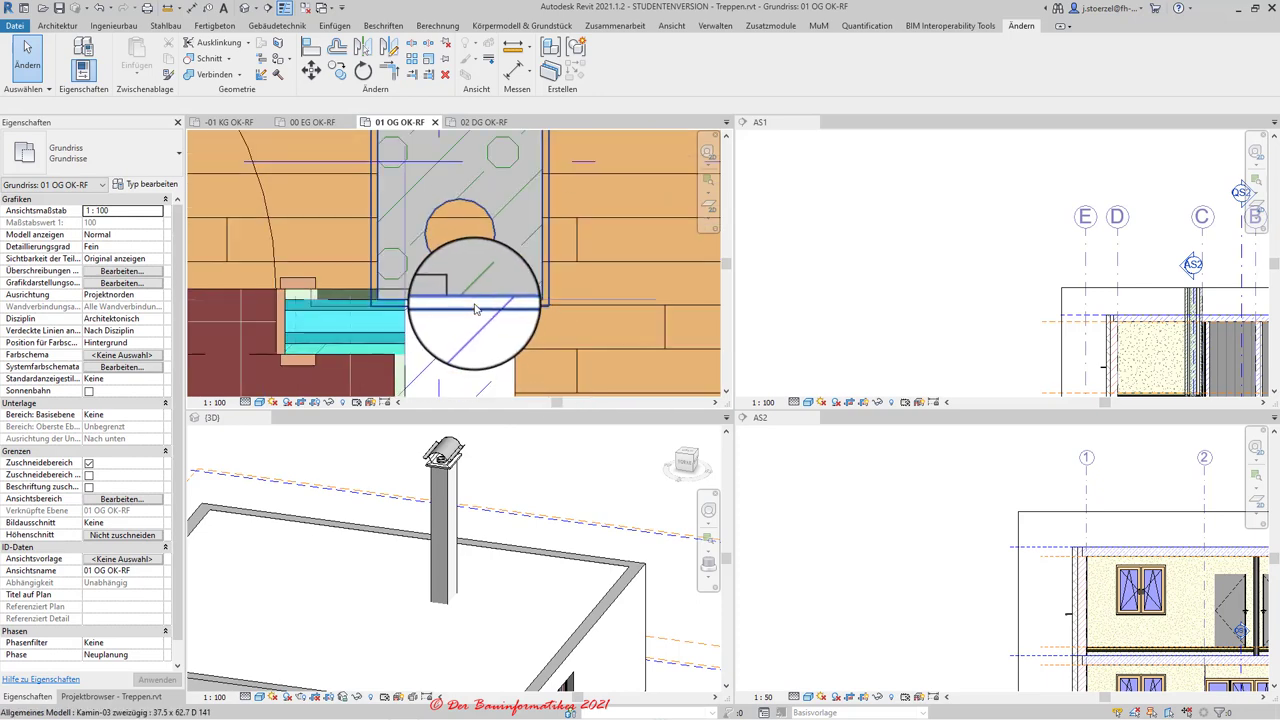
click(519, 330)
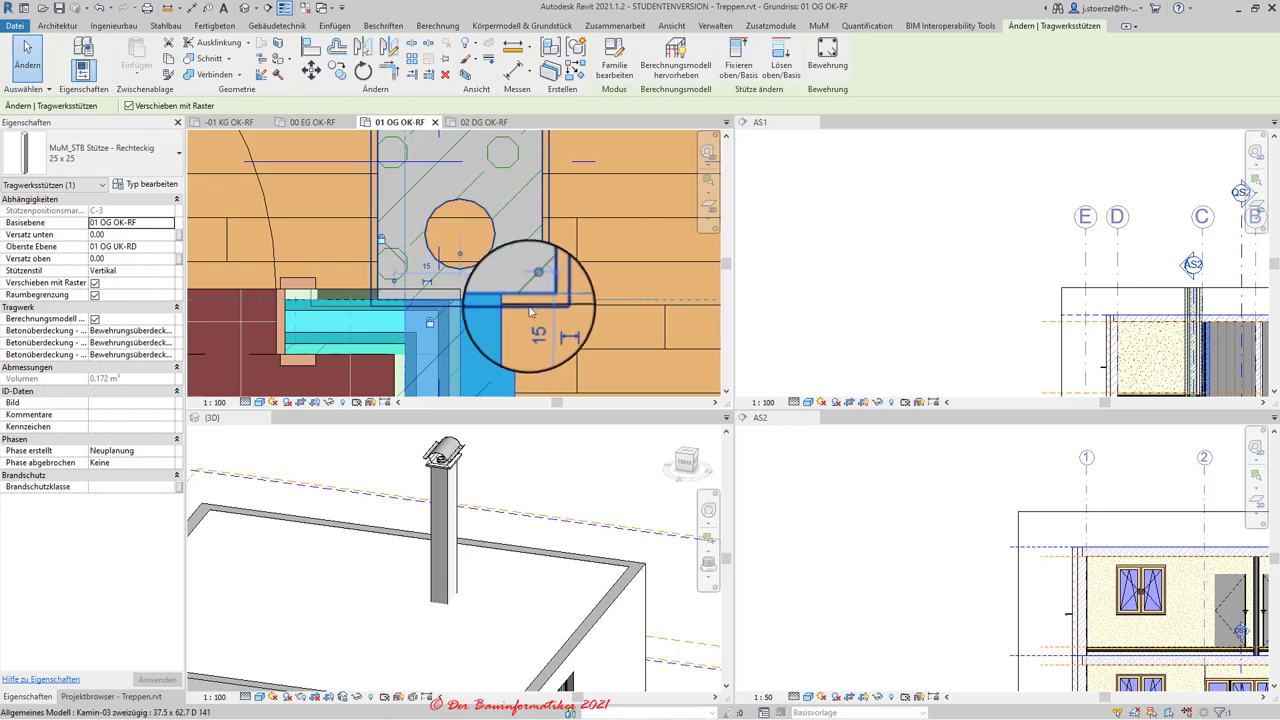
key(Escape)
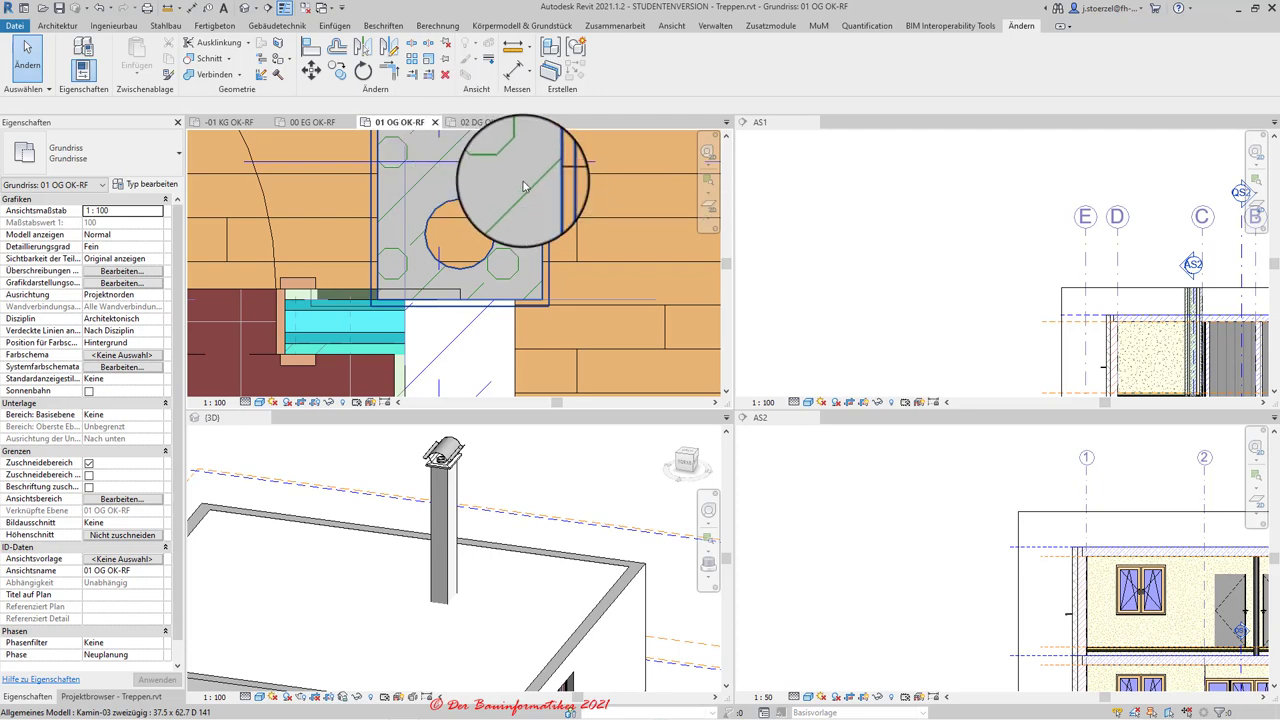
- Inspect the Parkett Wohnen floor slab next to the chimney on 01 OG OK-RF
scroll(497, 232, down, 2)
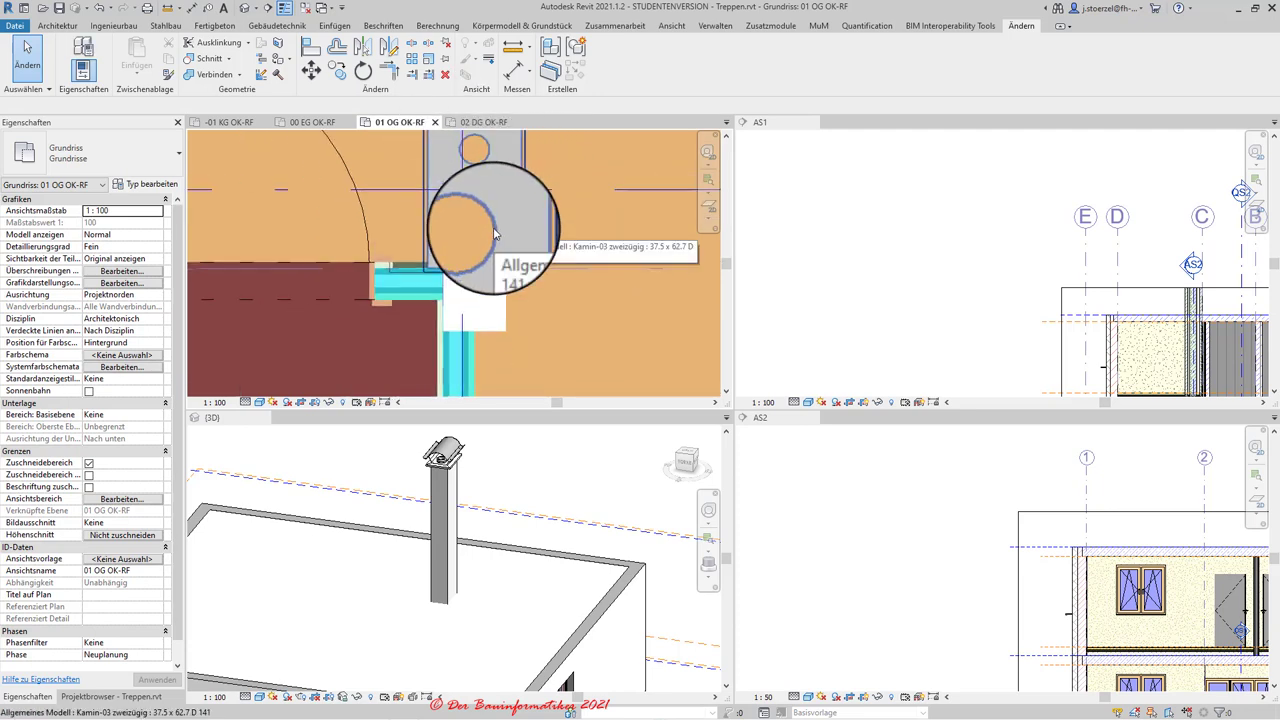
scroll(490, 230, down, 2)
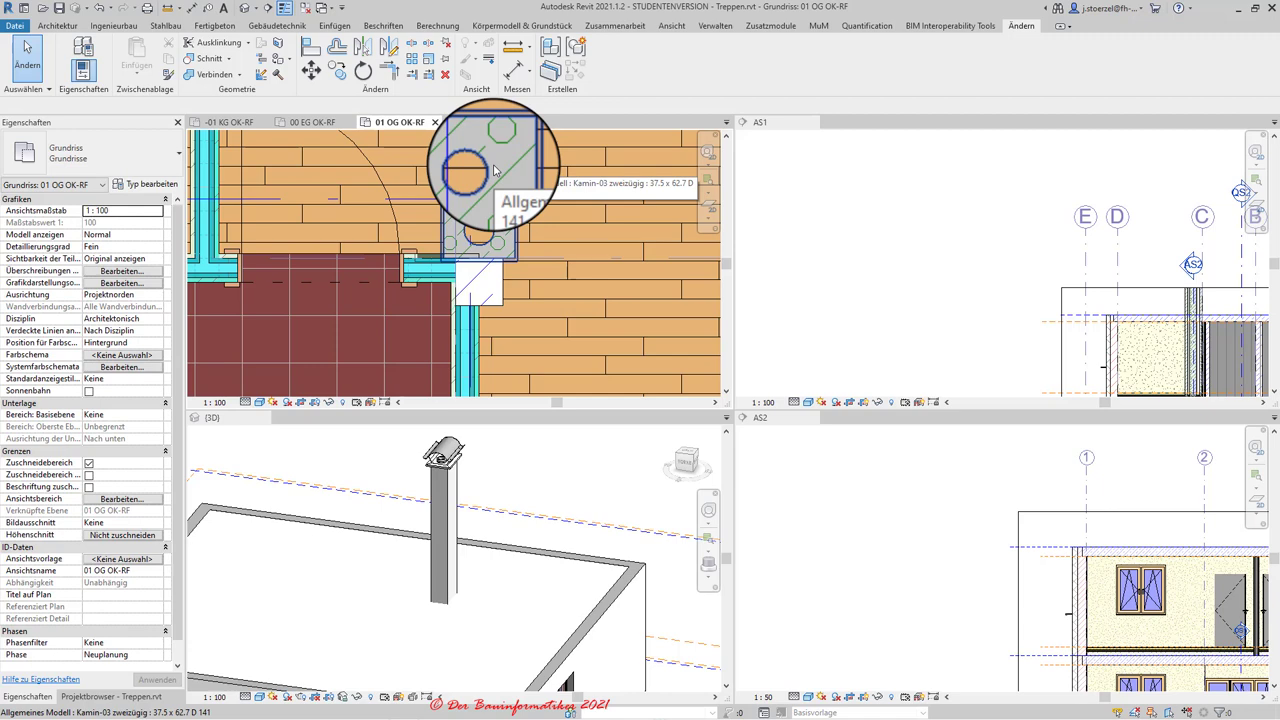
scroll(491, 222, down, 2)
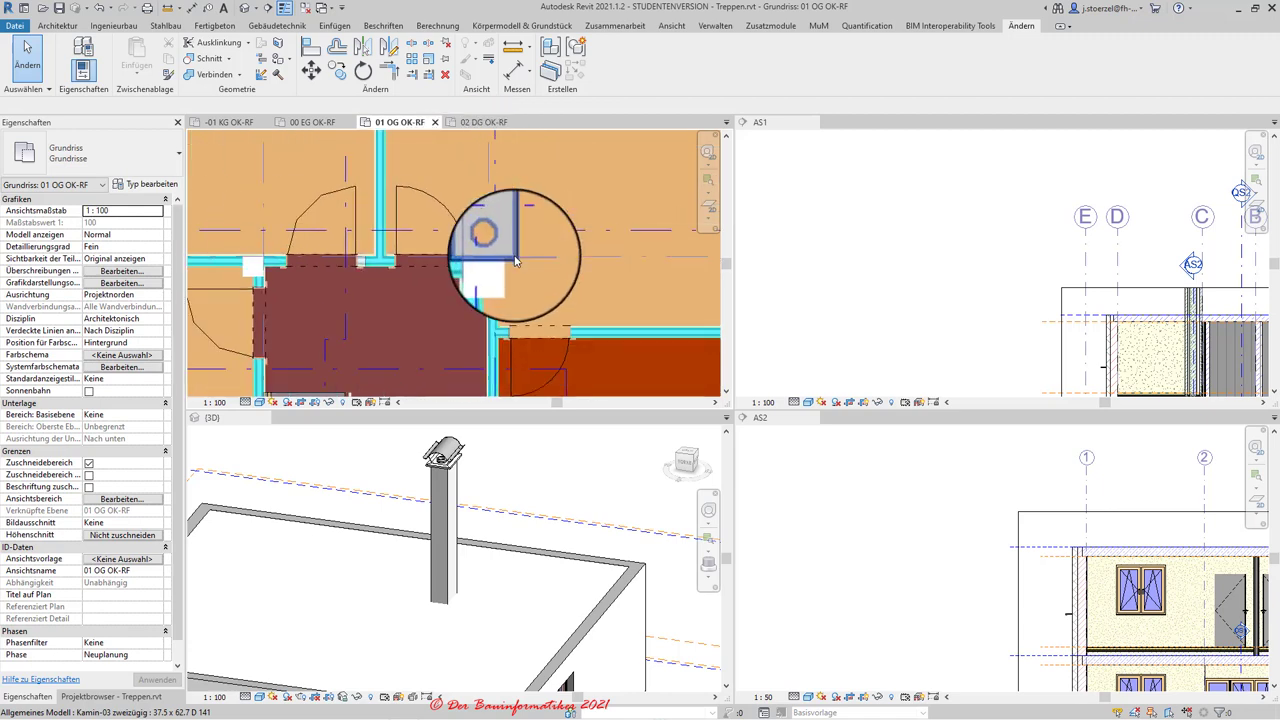
scroll(495, 225, down, 1)
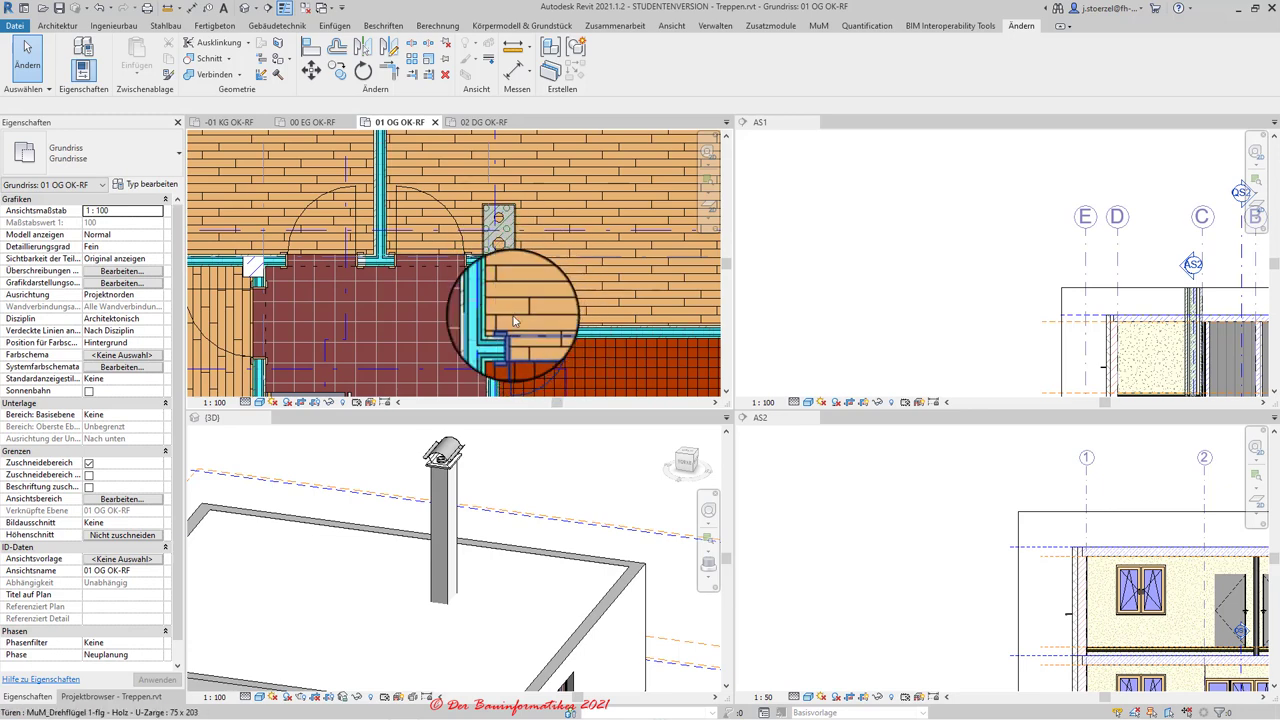
click(620, 327)
scroll(619, 320, down, 2)
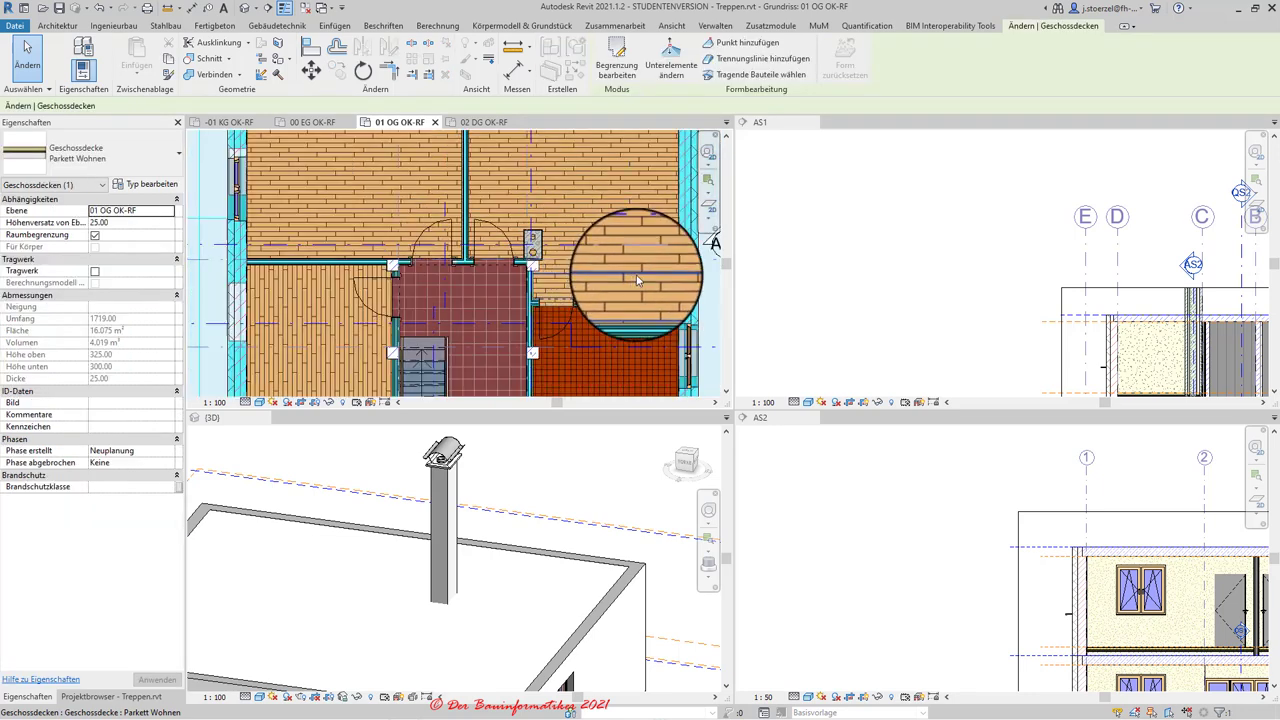
key(Escape)
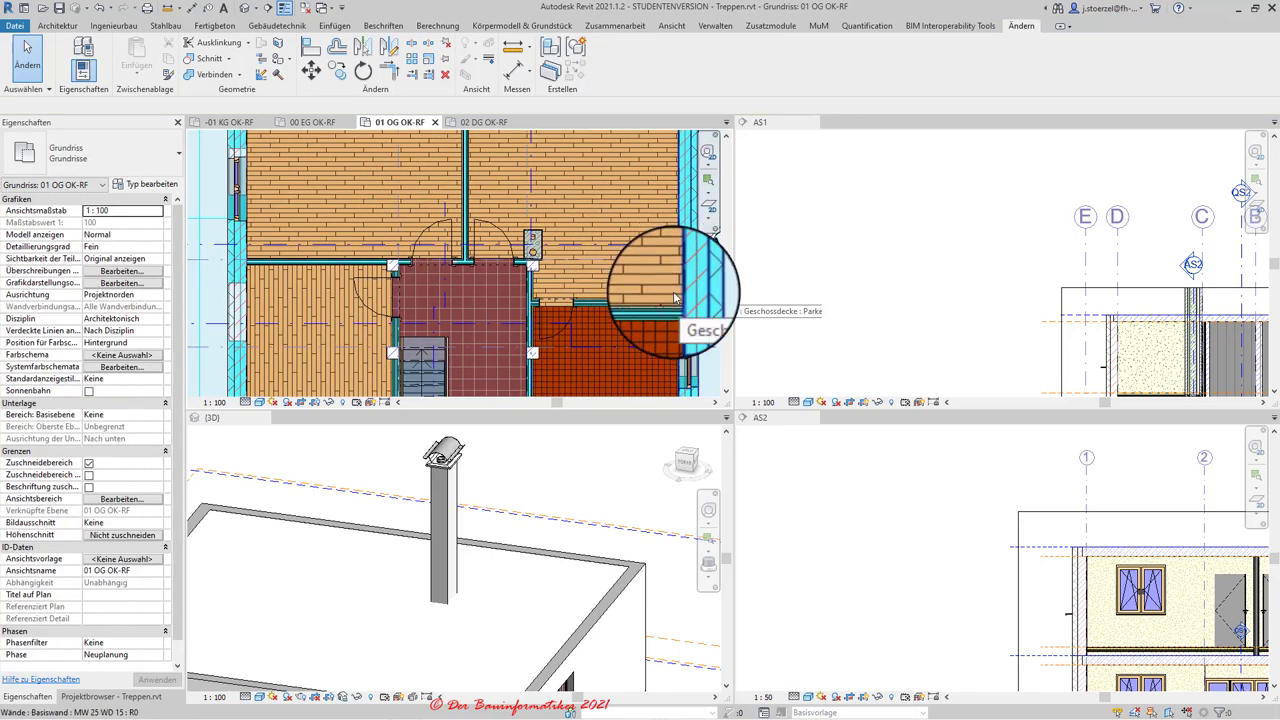
- Activate section AS1 and zoom in on the storey levels around the chimney
click(903, 242)
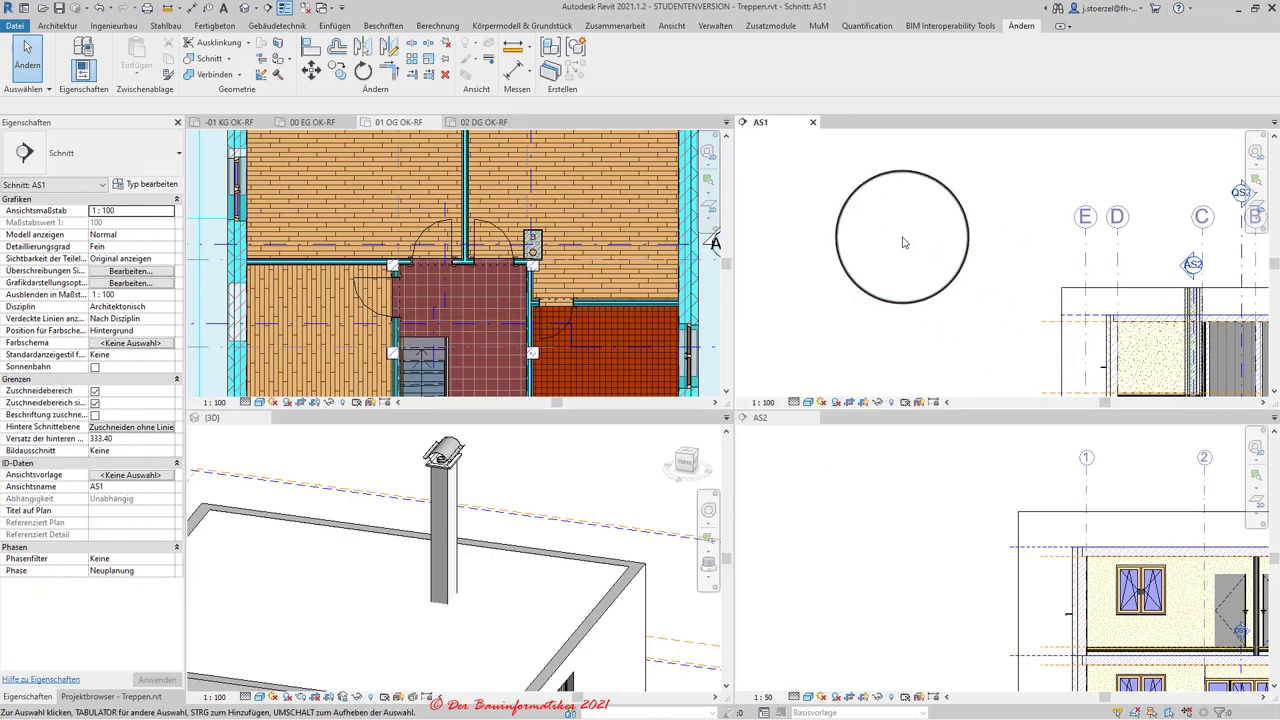
scroll(1157, 357, up, 3)
middle_drag(843, 200, 1040, 265)
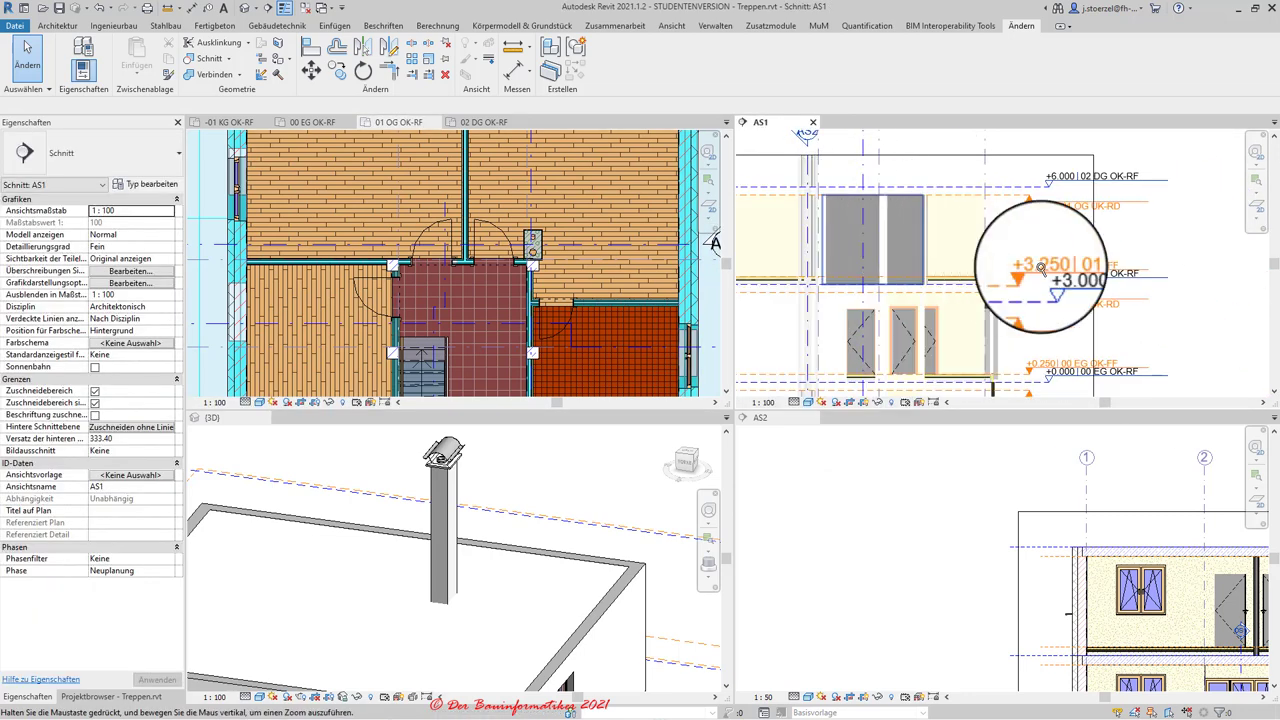
scroll(1041, 266, up, 1)
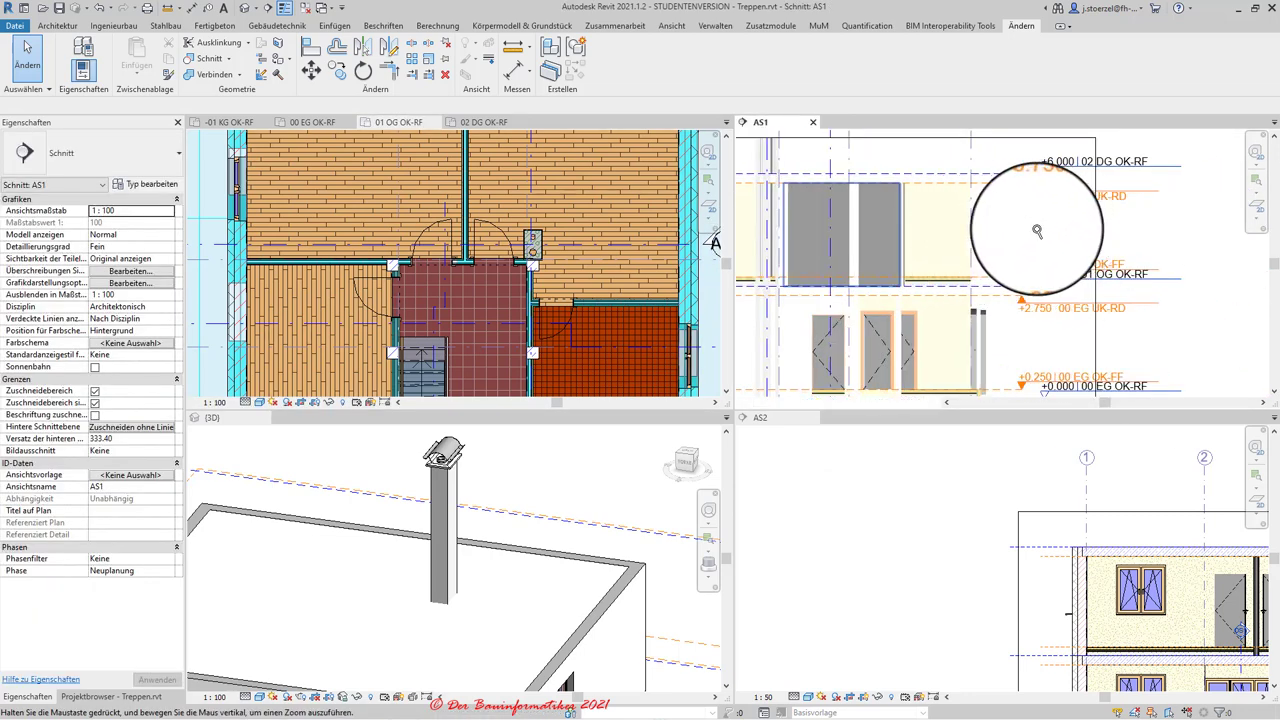
drag(1037, 231, 1080, 264)
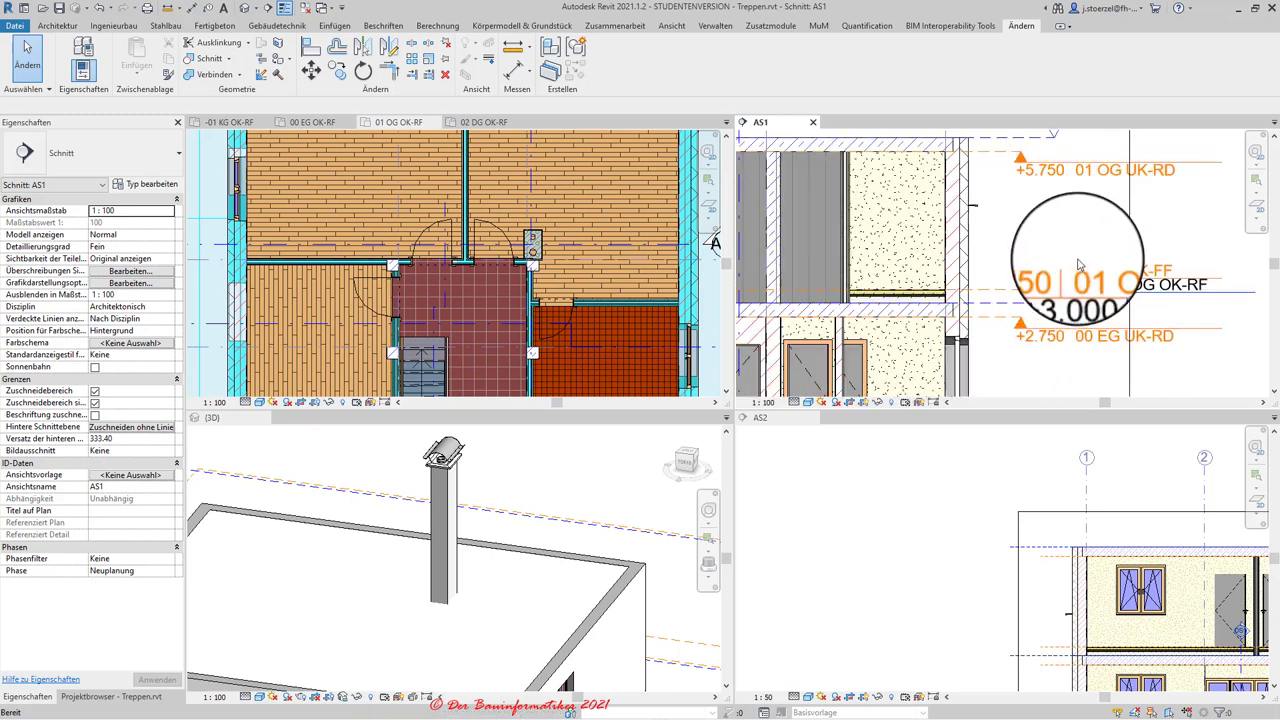
scroll(1032, 241, down, 3)
middle_drag(921, 243, 895, 232)
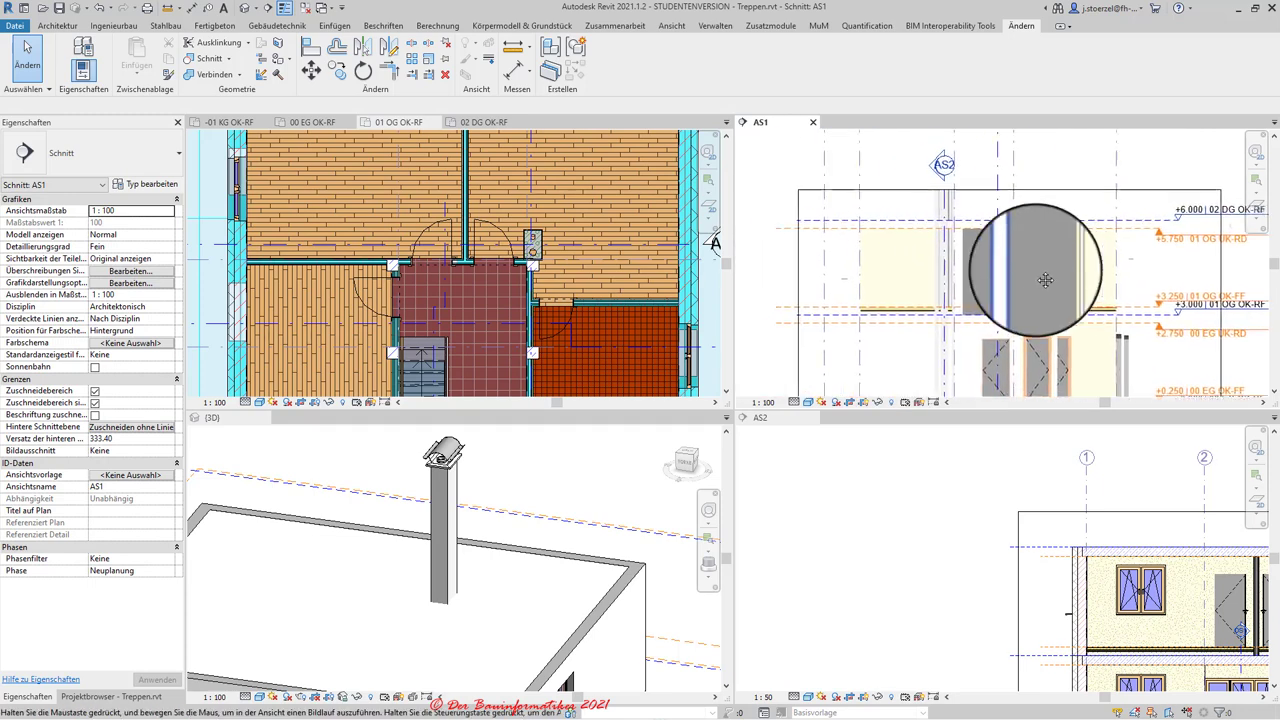
- Inspect the STB 25.0 slab and MW 25 wall, then select the upper-floor slab
click(895, 232)
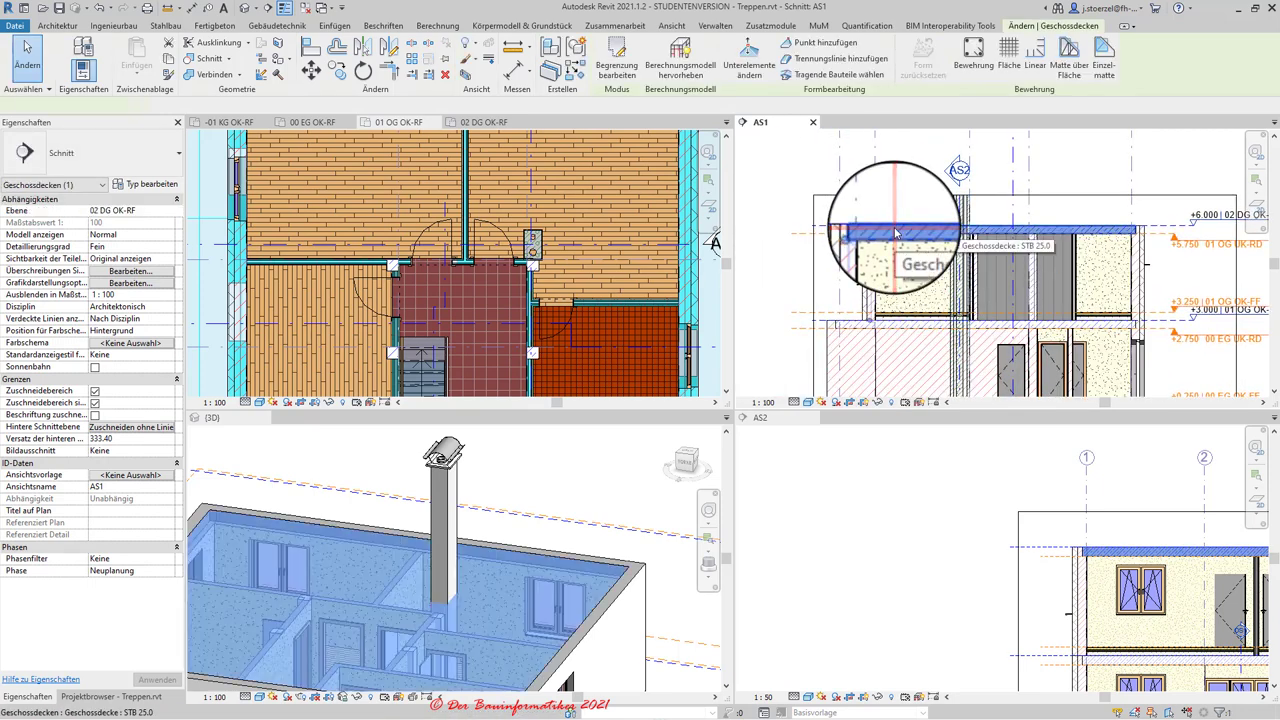
click(943, 300)
key(Escape)
click(943, 330)
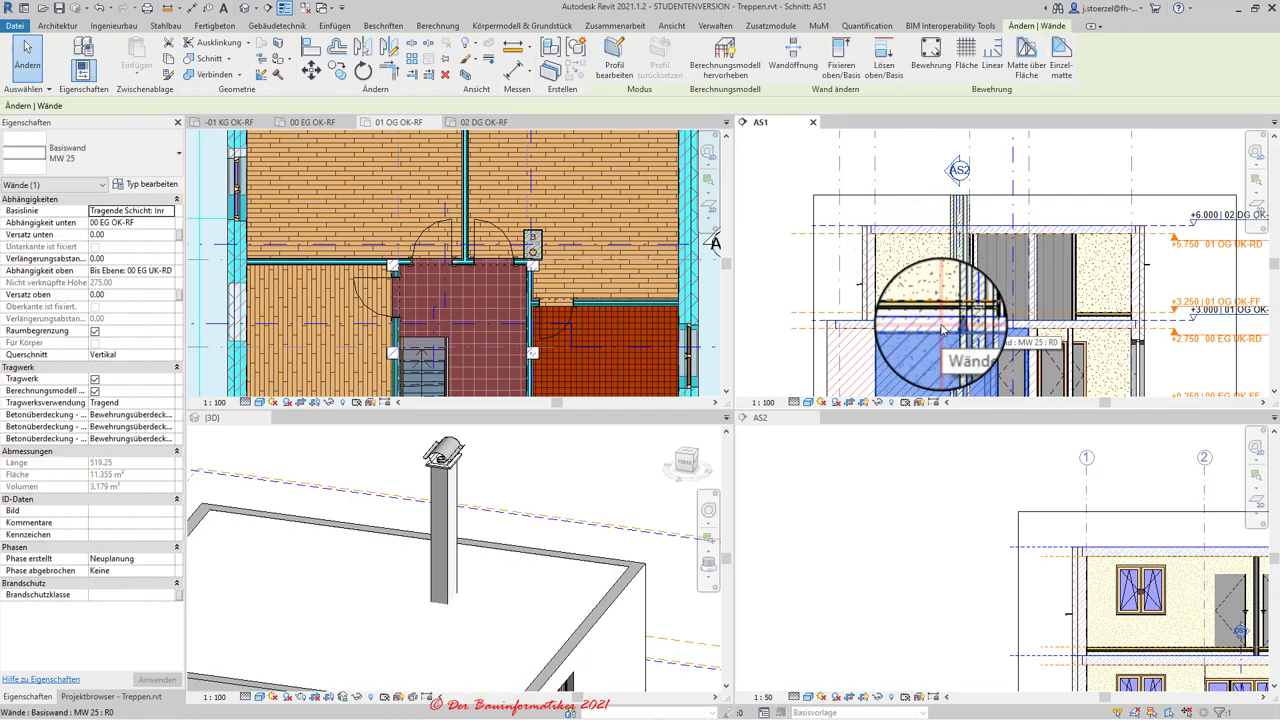
key(Escape)
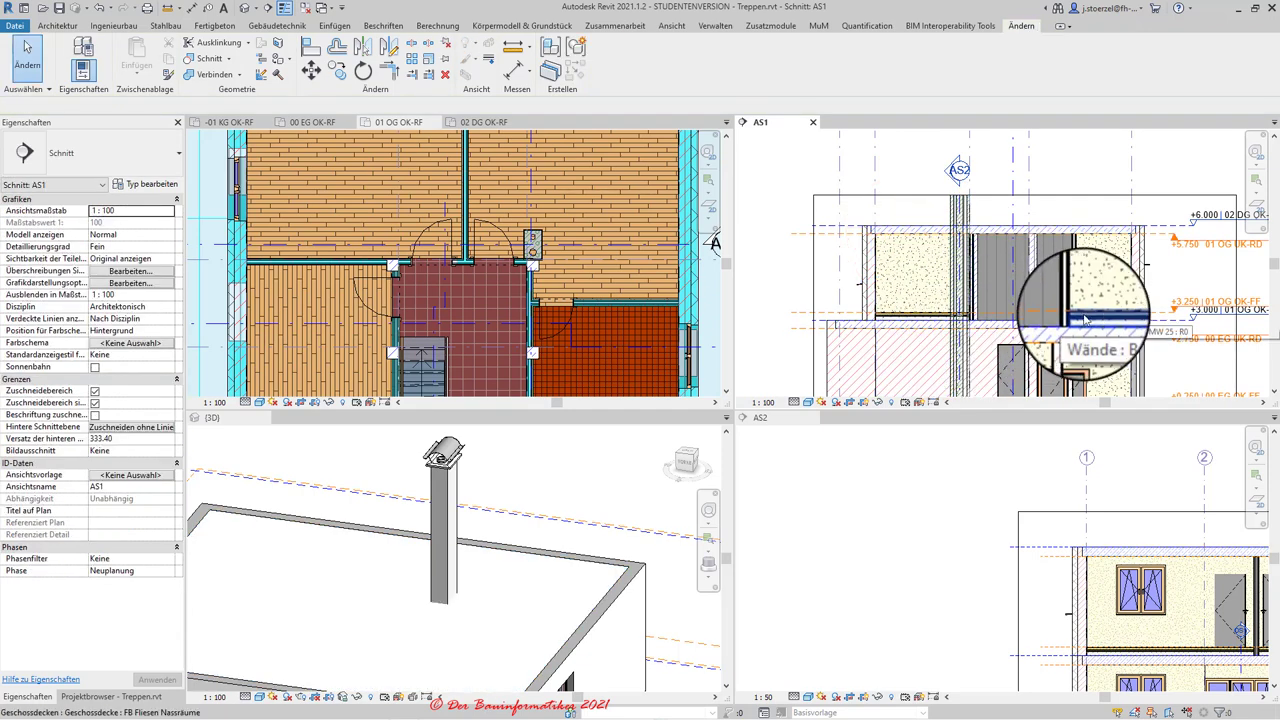
click(940, 318)
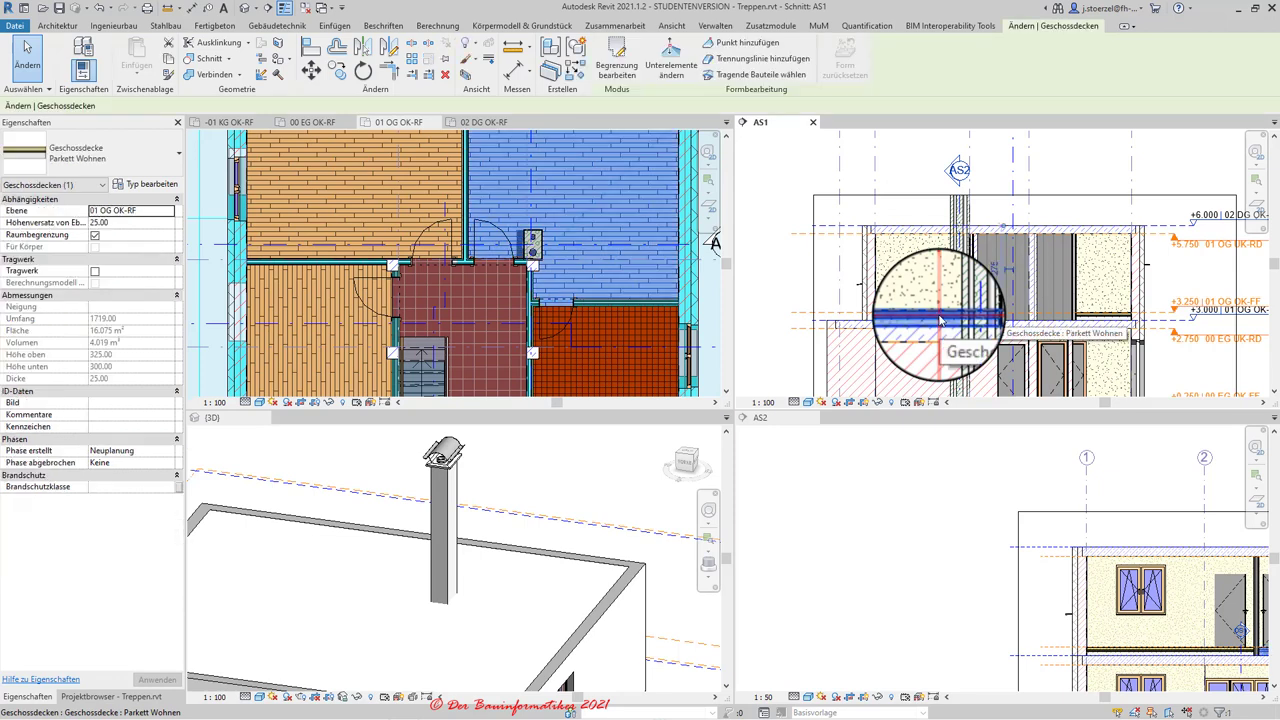
- Open the Parkett Wohnen slab's boundary sketch on 01 OG OK-RF and zoom section AS1 to compare
click(400, 122)
click(617, 62)
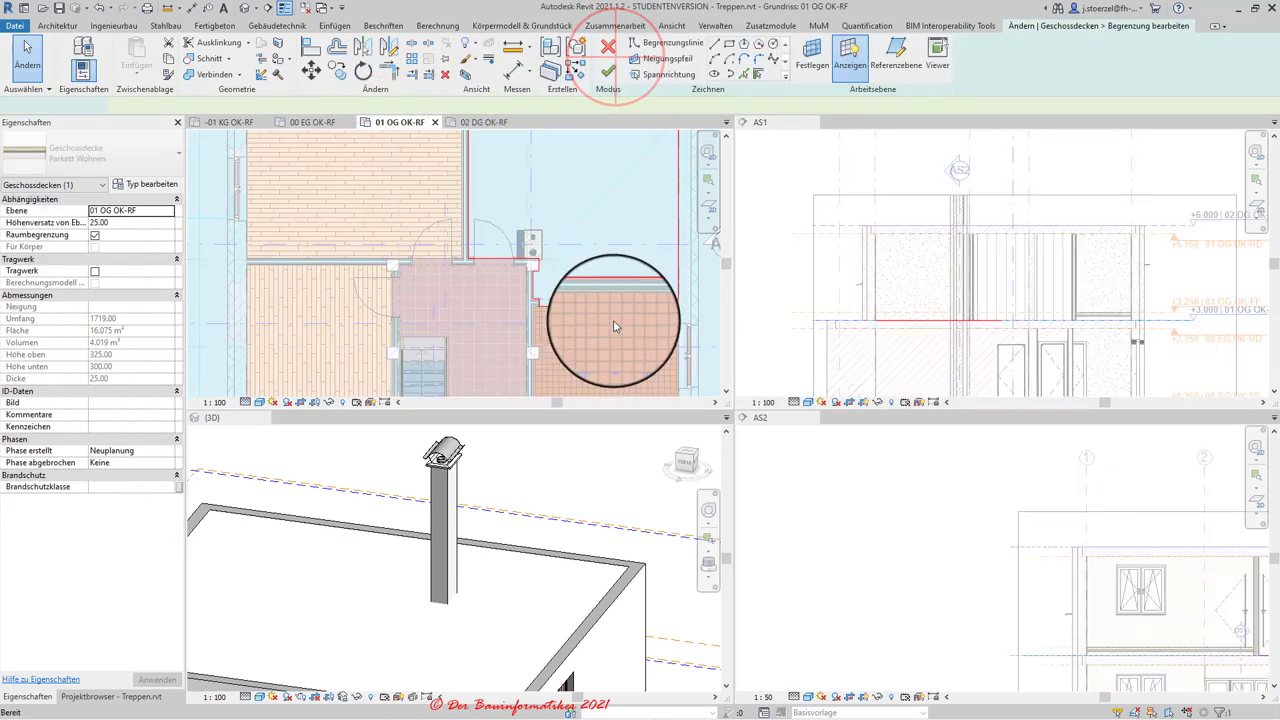
scroll(530, 260, up, 3)
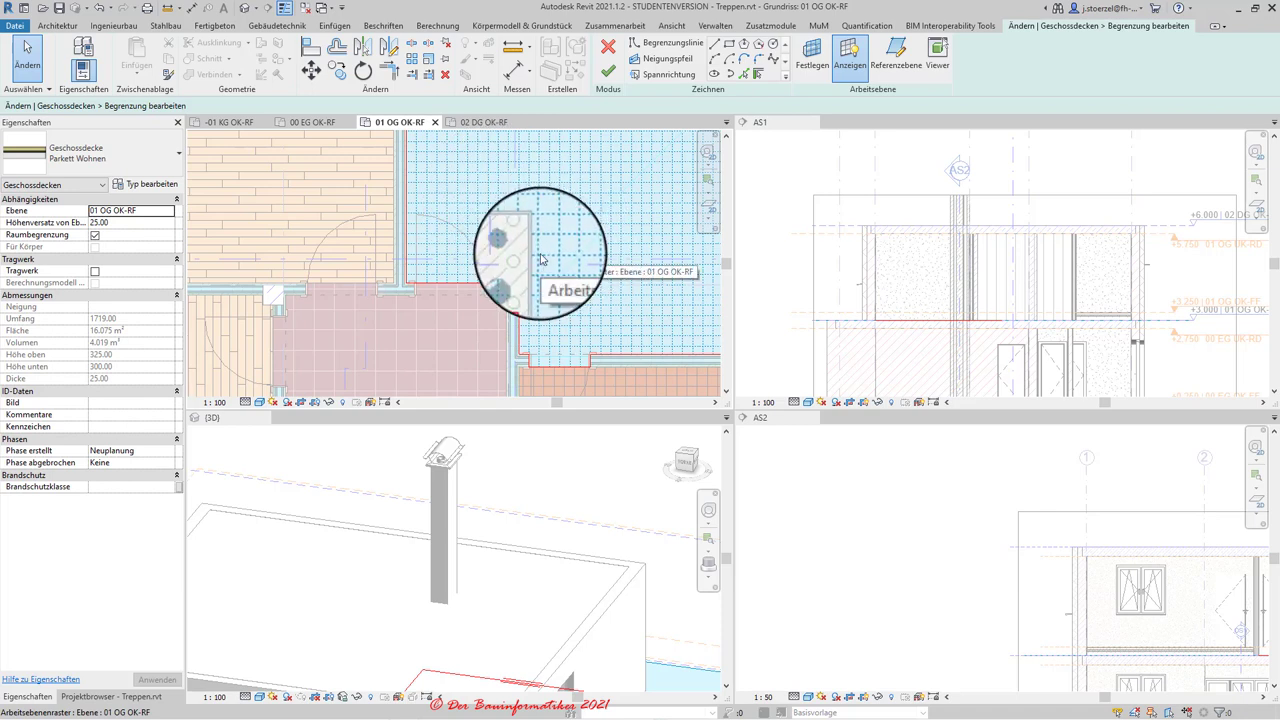
scroll(893, 255, down, 4)
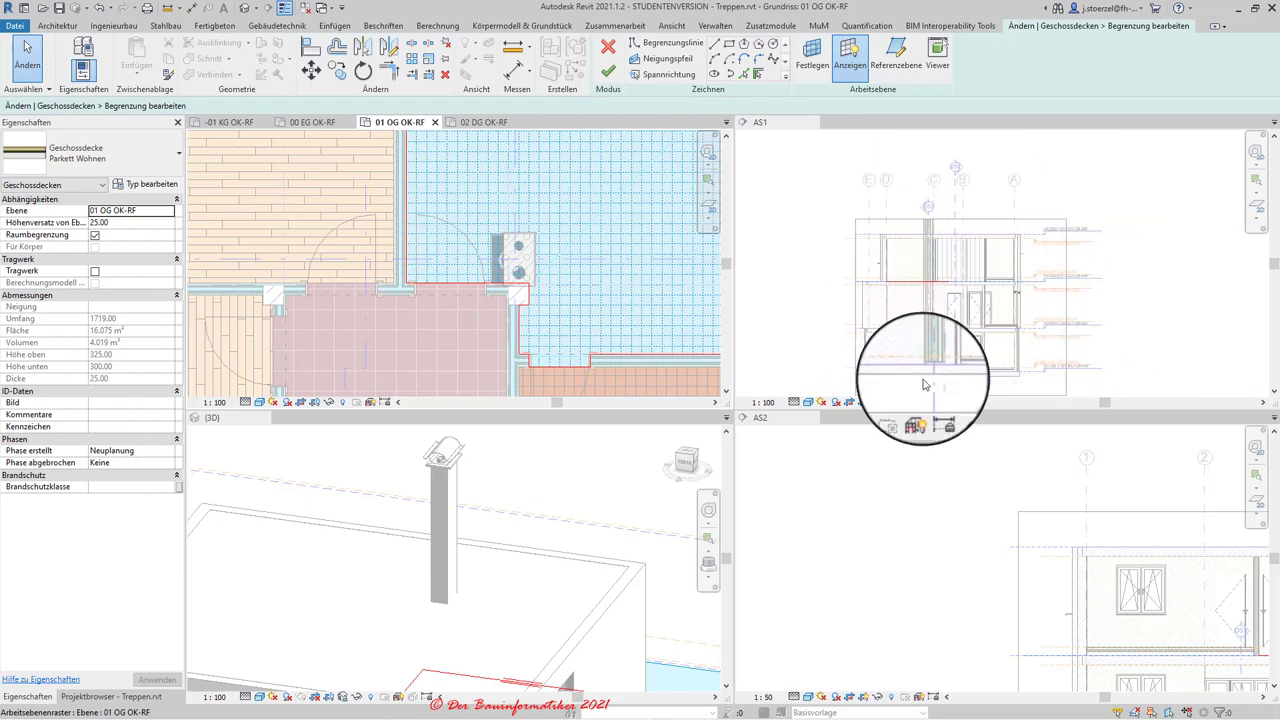
scroll(930, 370, up, 3)
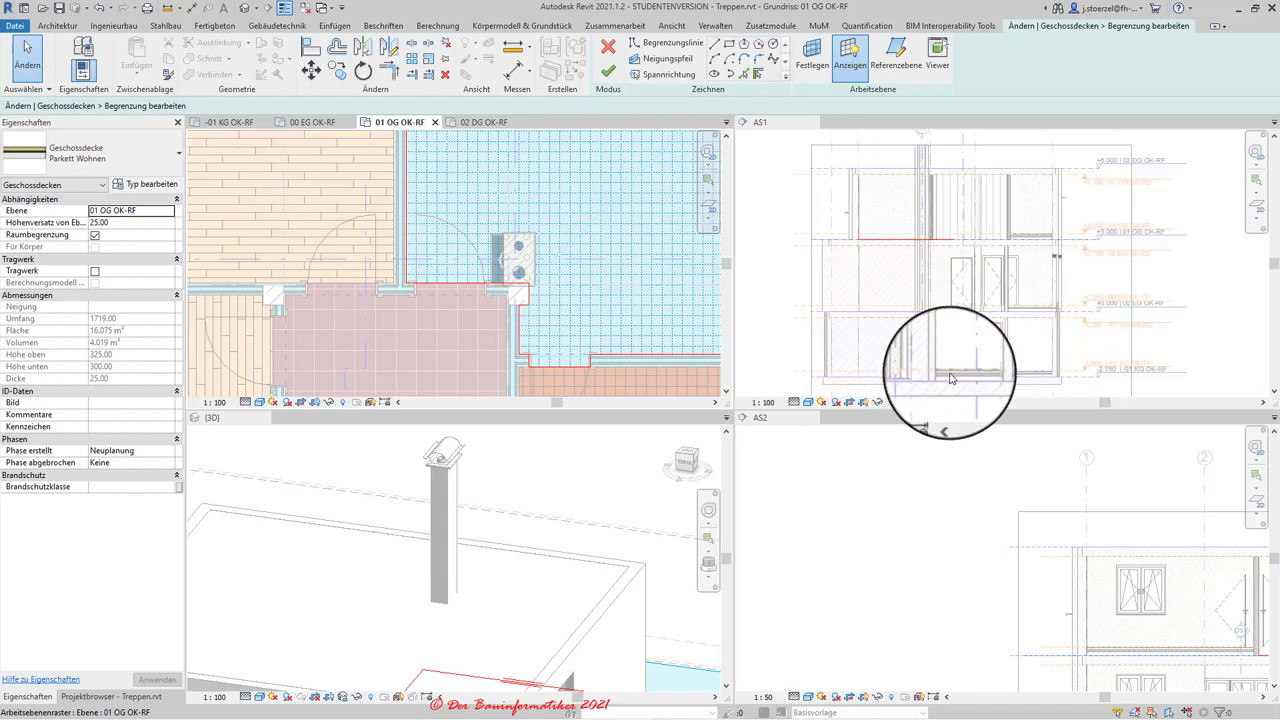
scroll(952, 378, up, 1)
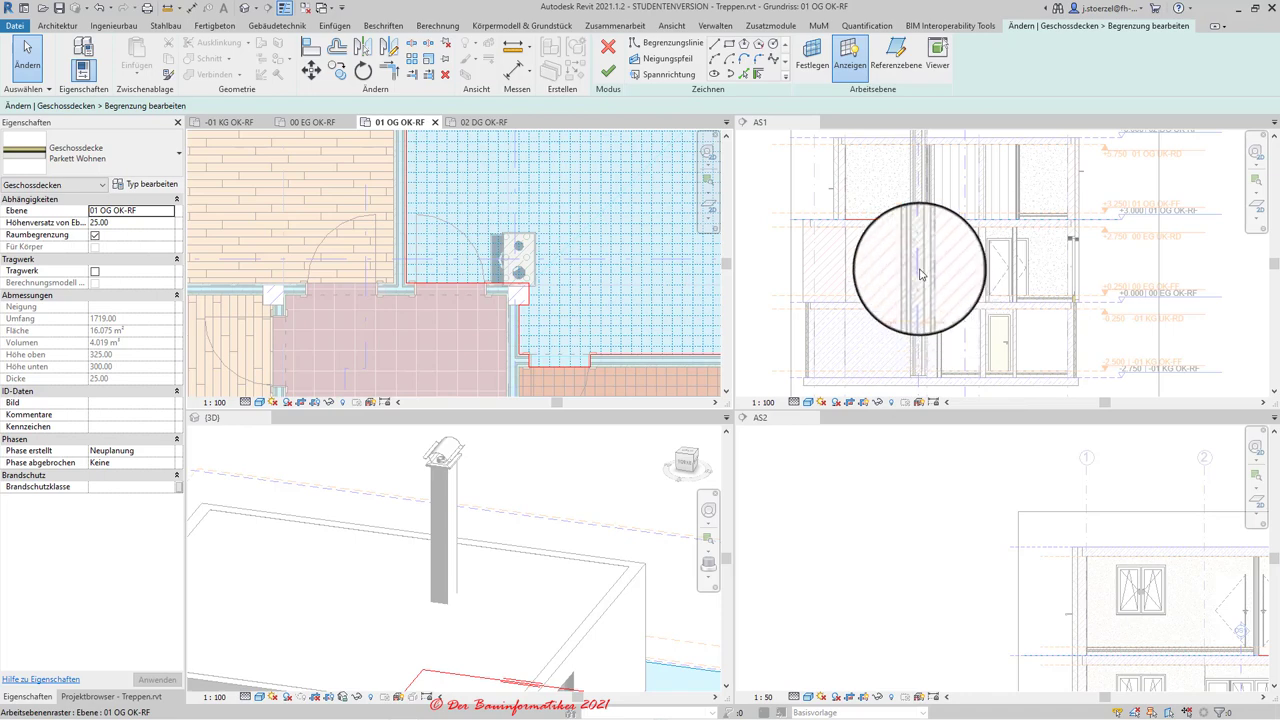
scroll(921, 224, down, 2)
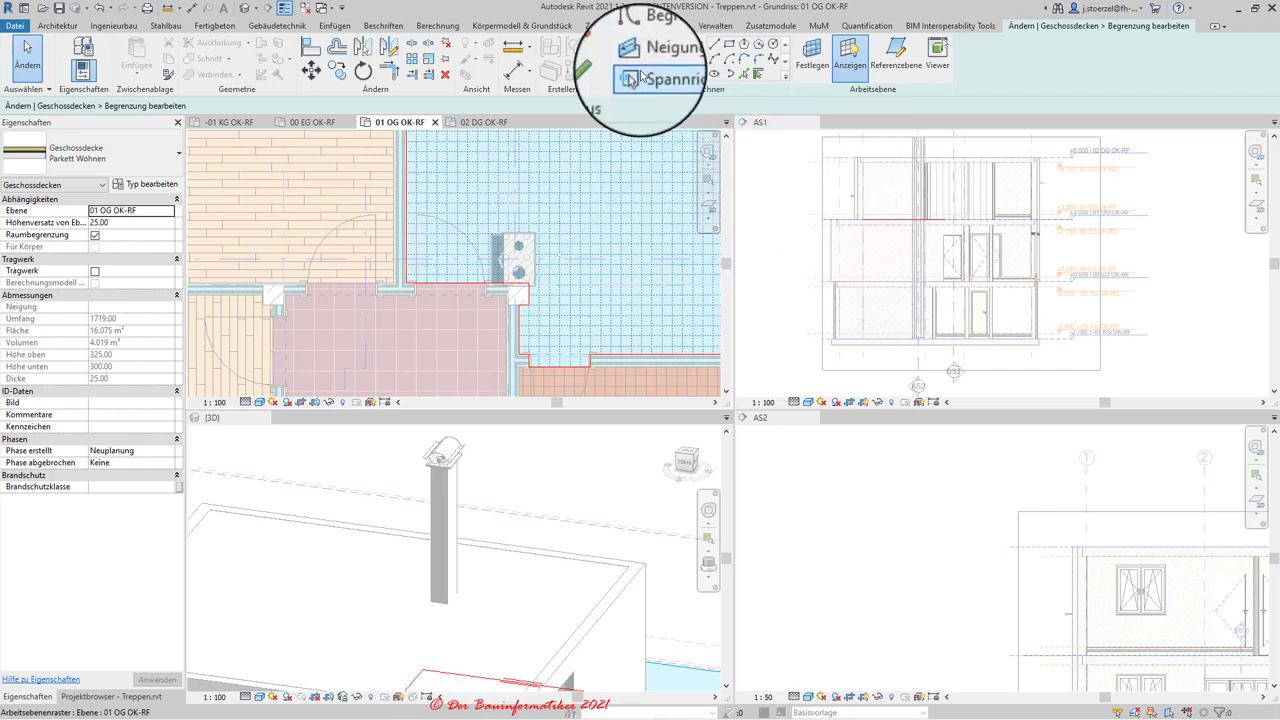
- Finish the Parkett Wohnen boundary edit (16.075 m², 4.019 m³) and return to the Architektur tools
click(604, 93)
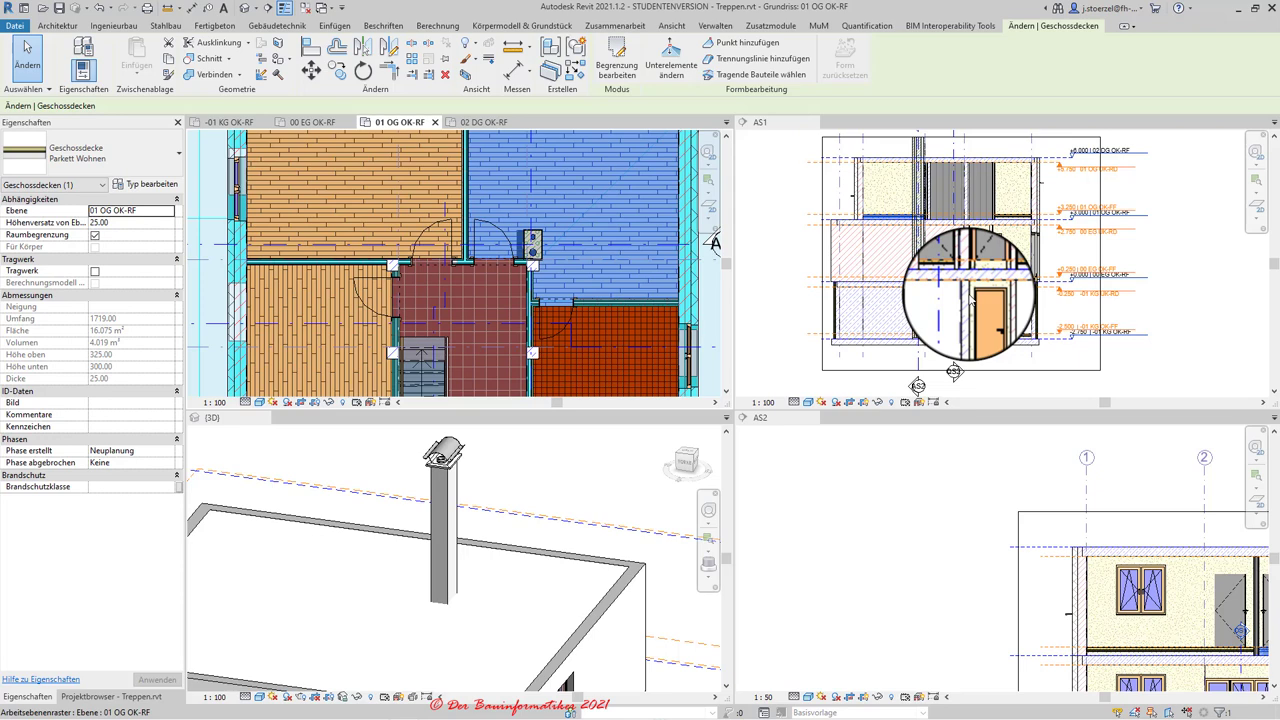
scroll(866, 335, down, 2)
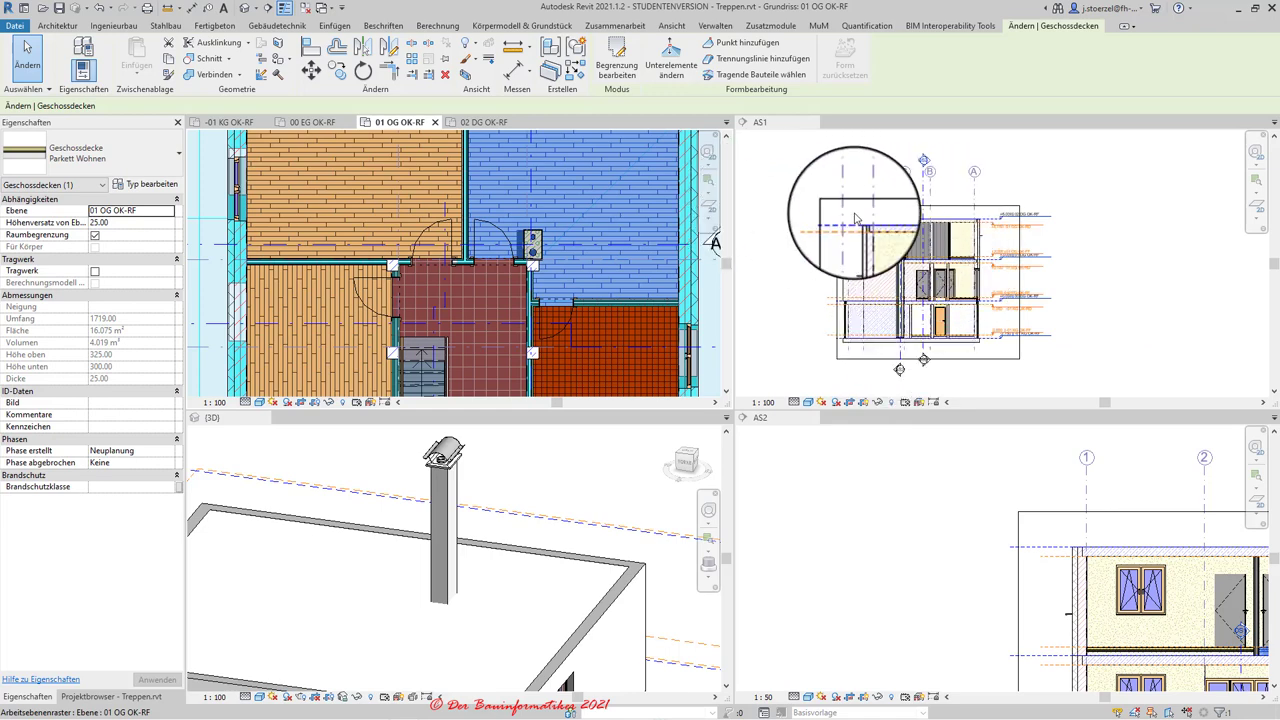
scroll(886, 235, up, 2)
scroll(886, 235, up, 1)
scroll(886, 300, up, 1)
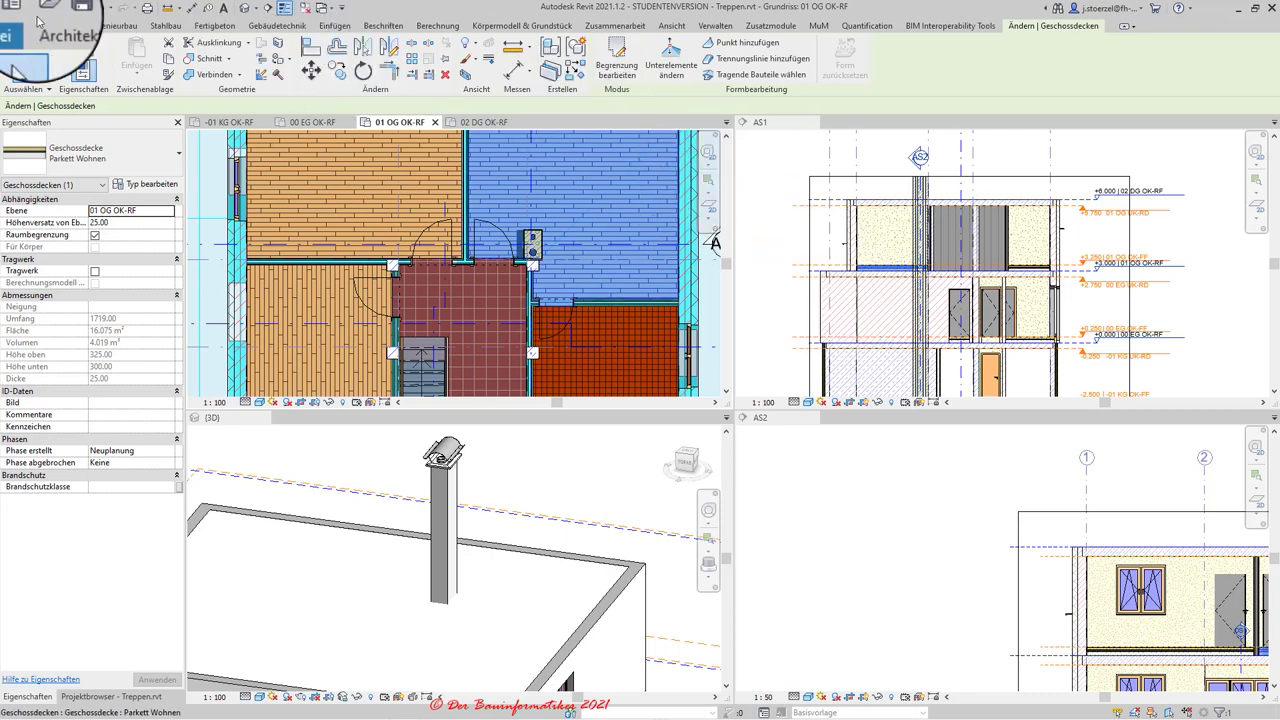
click(45, 29)
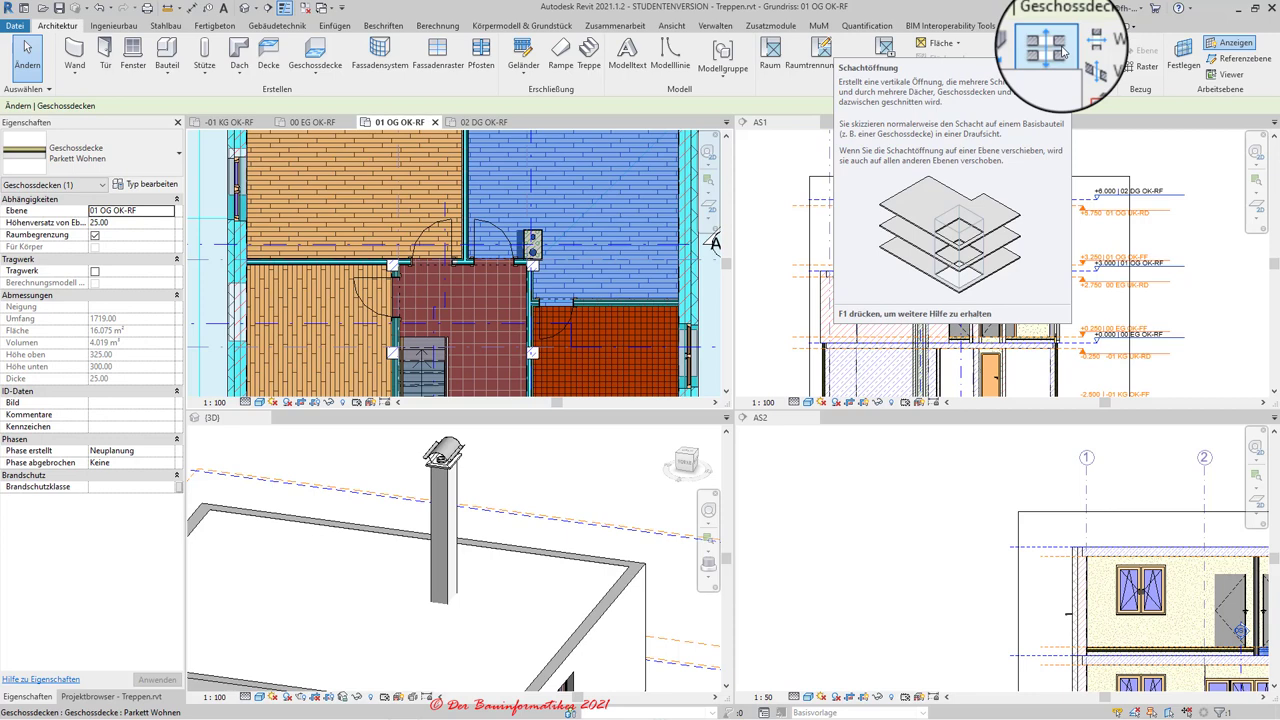
- On -01 KG OK-RF, start a Schacht opening sketch using rectangle boundary lines
click(460, 205)
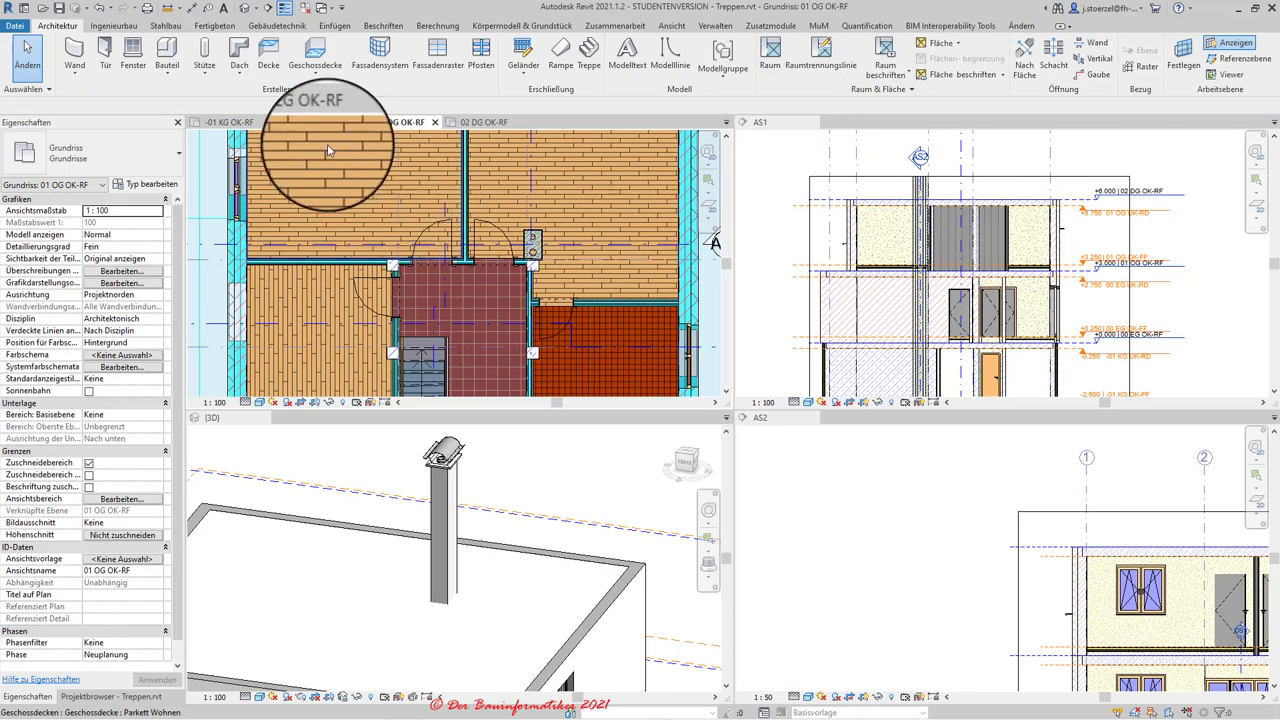
click(250, 122)
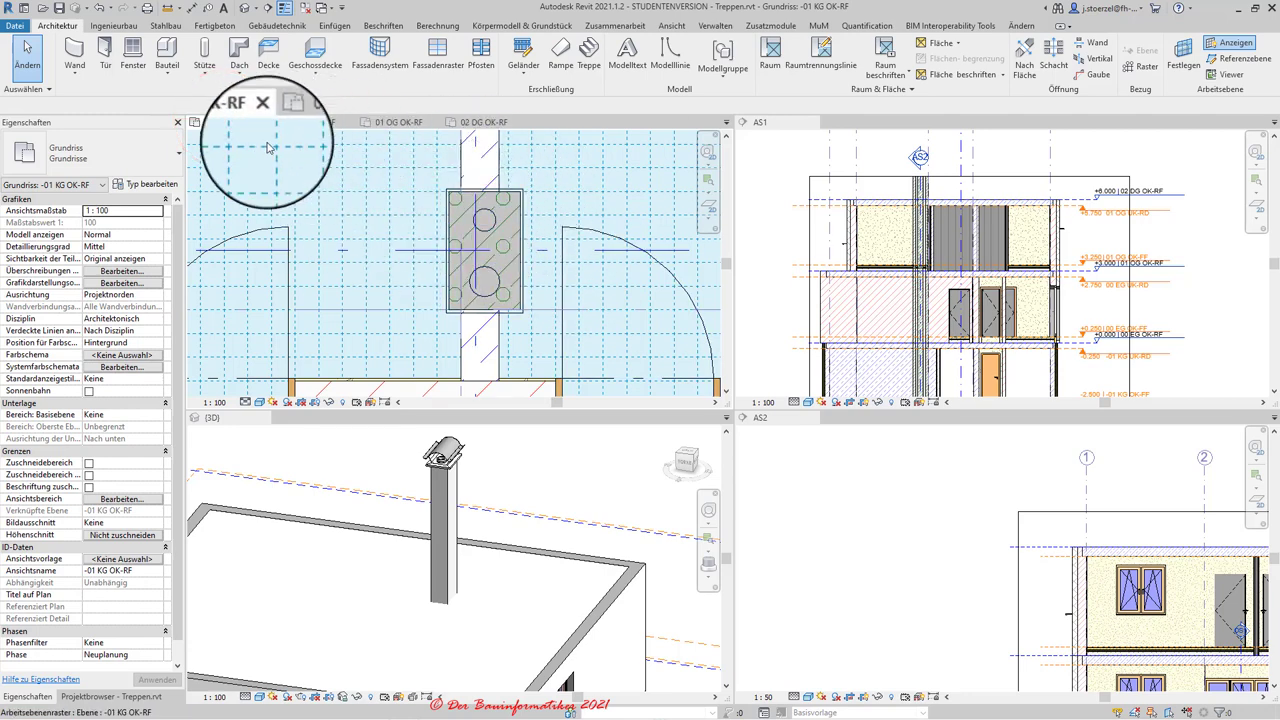
click(1055, 60)
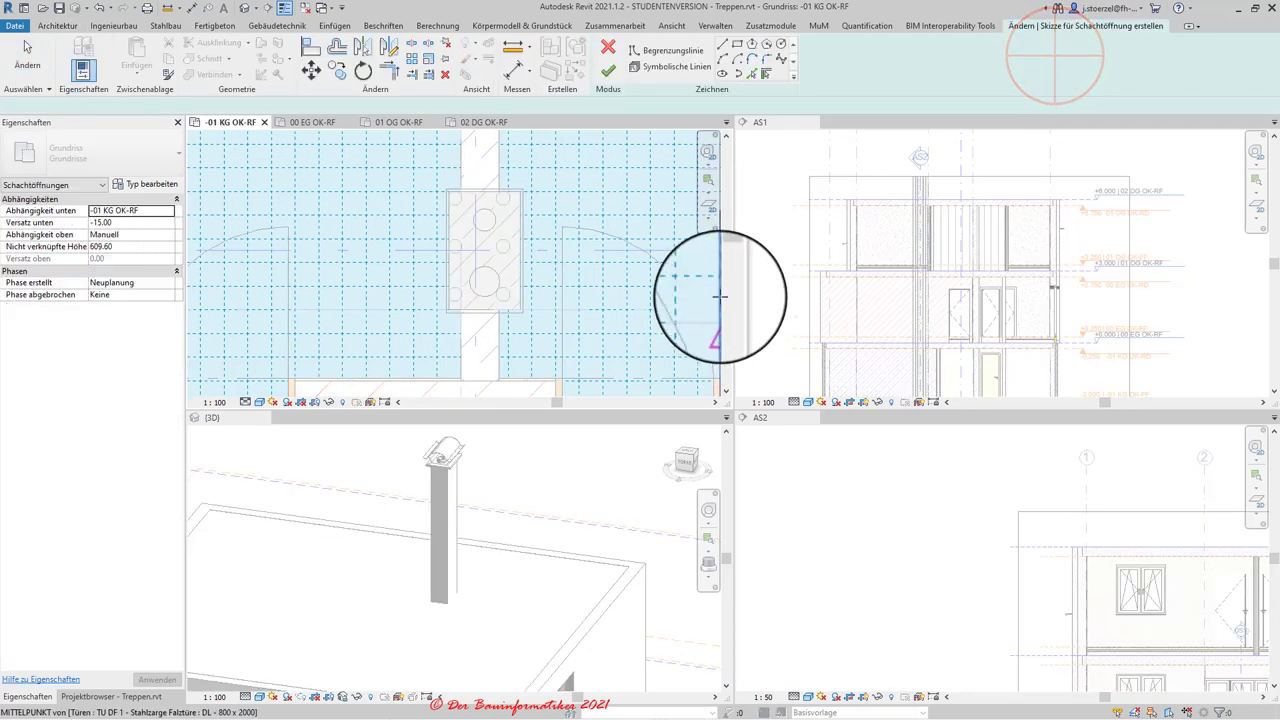
click(640, 50)
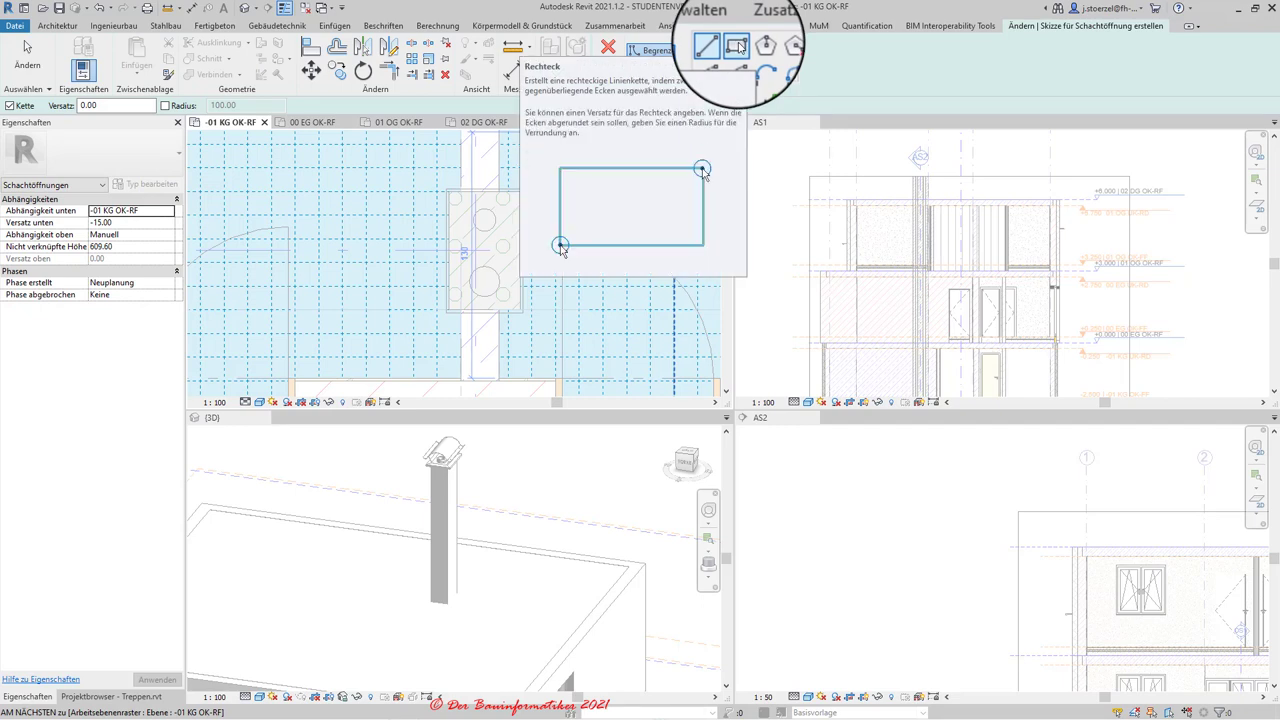
click(737, 45)
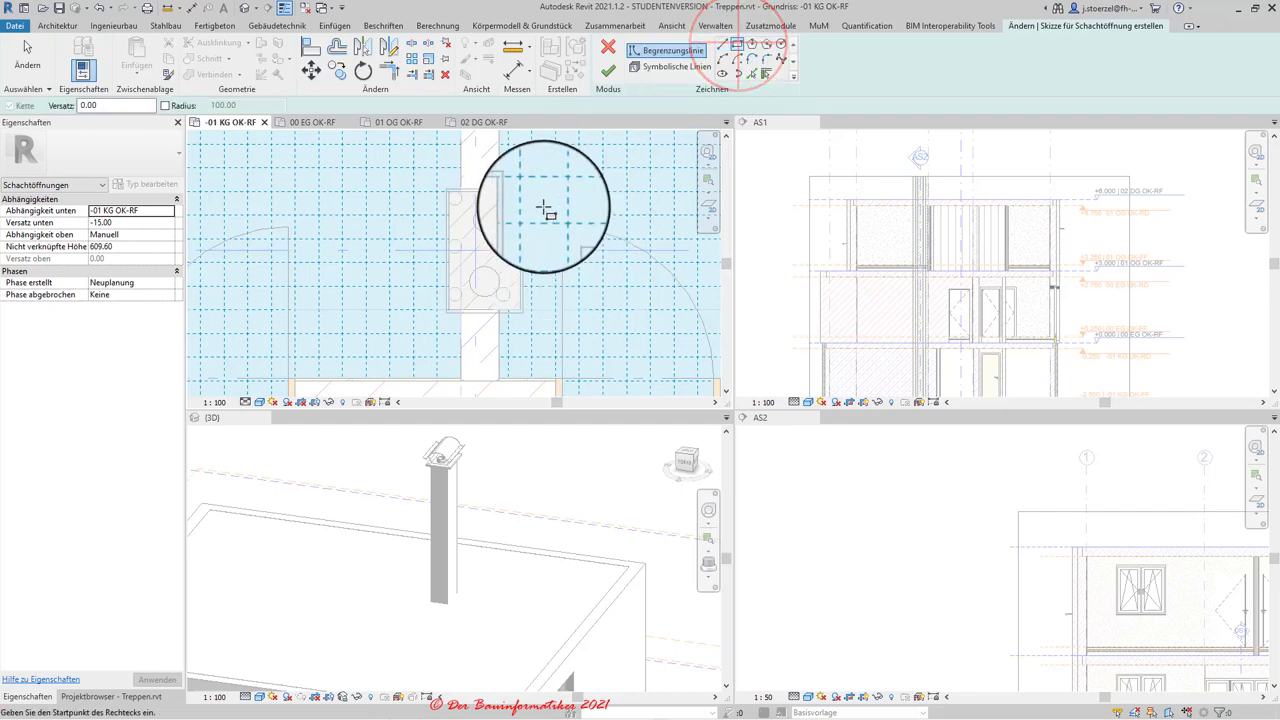
- Draw the shaft rectangle around the chimney and lock its lower and top edges to it
scroll(449, 363, up, 3)
scroll(425, 325, up, 2)
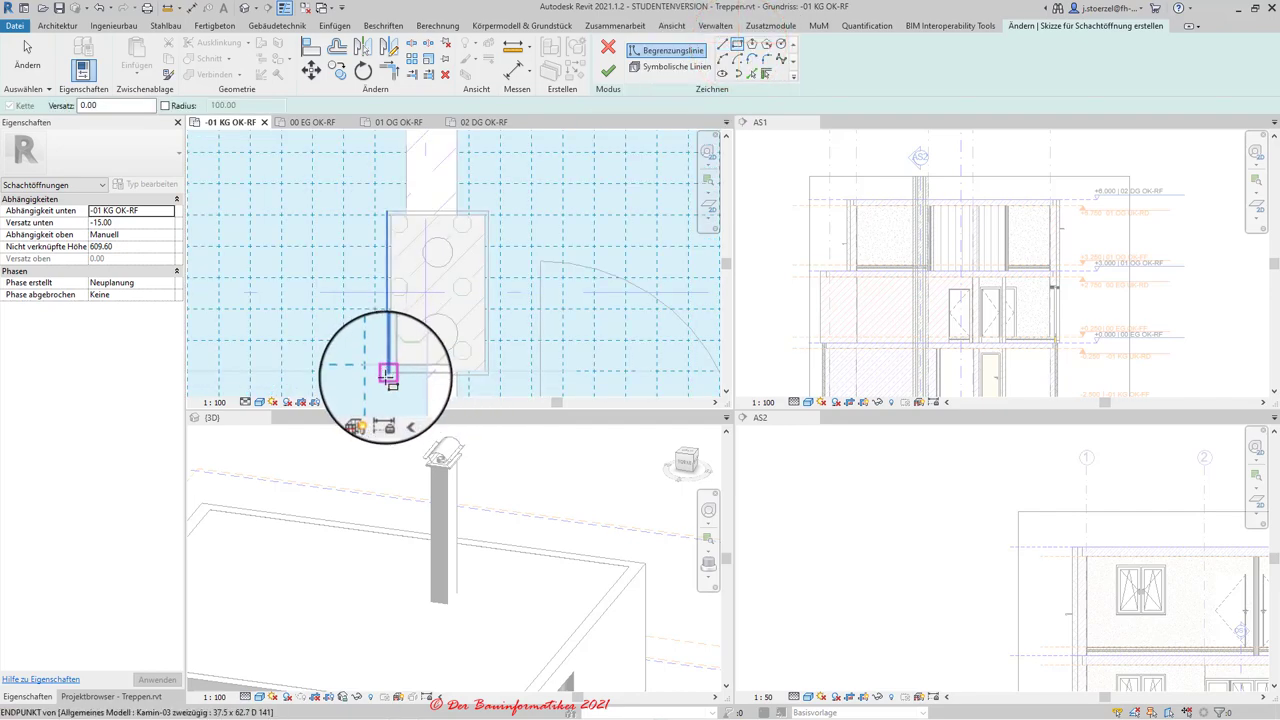
click(390, 378)
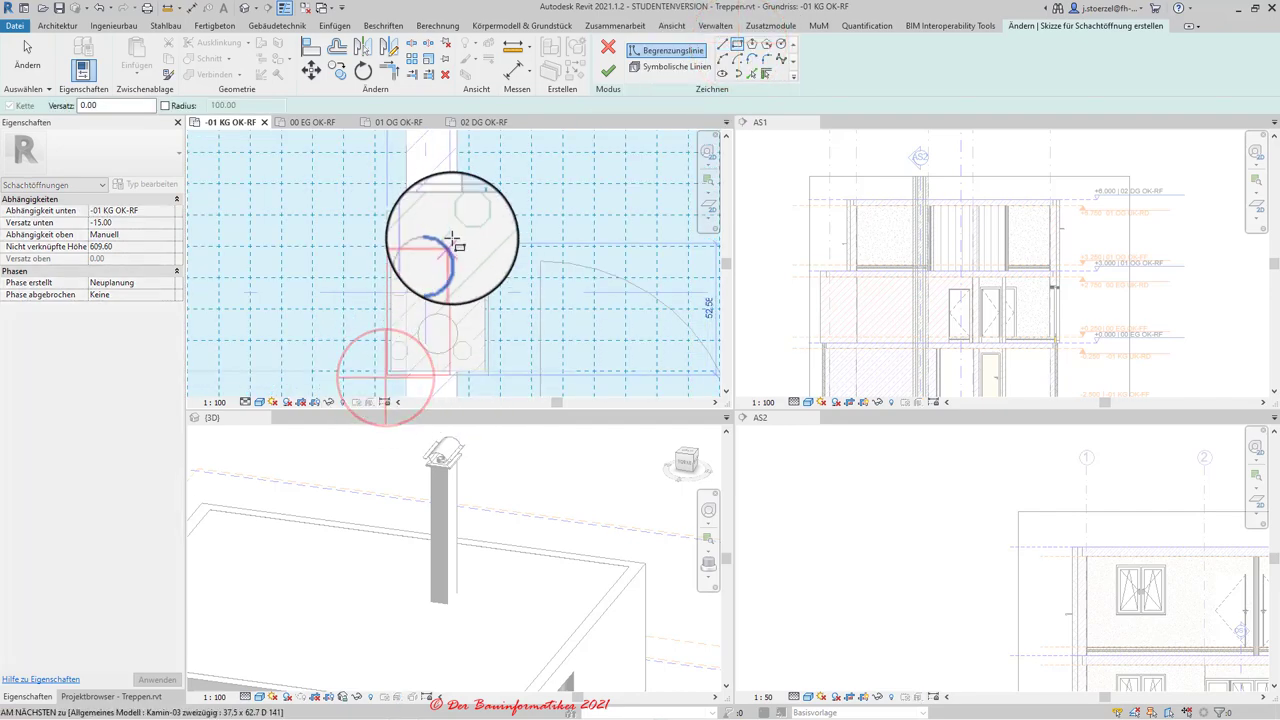
click(490, 215)
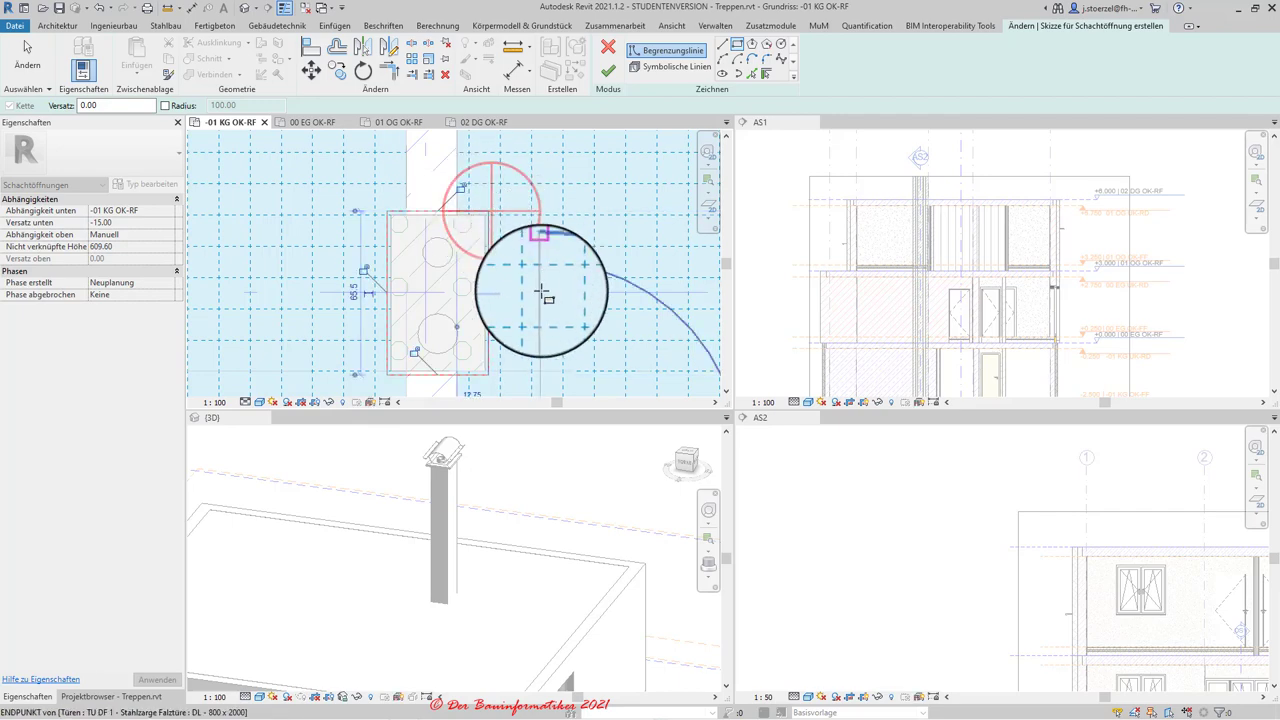
click(413, 351)
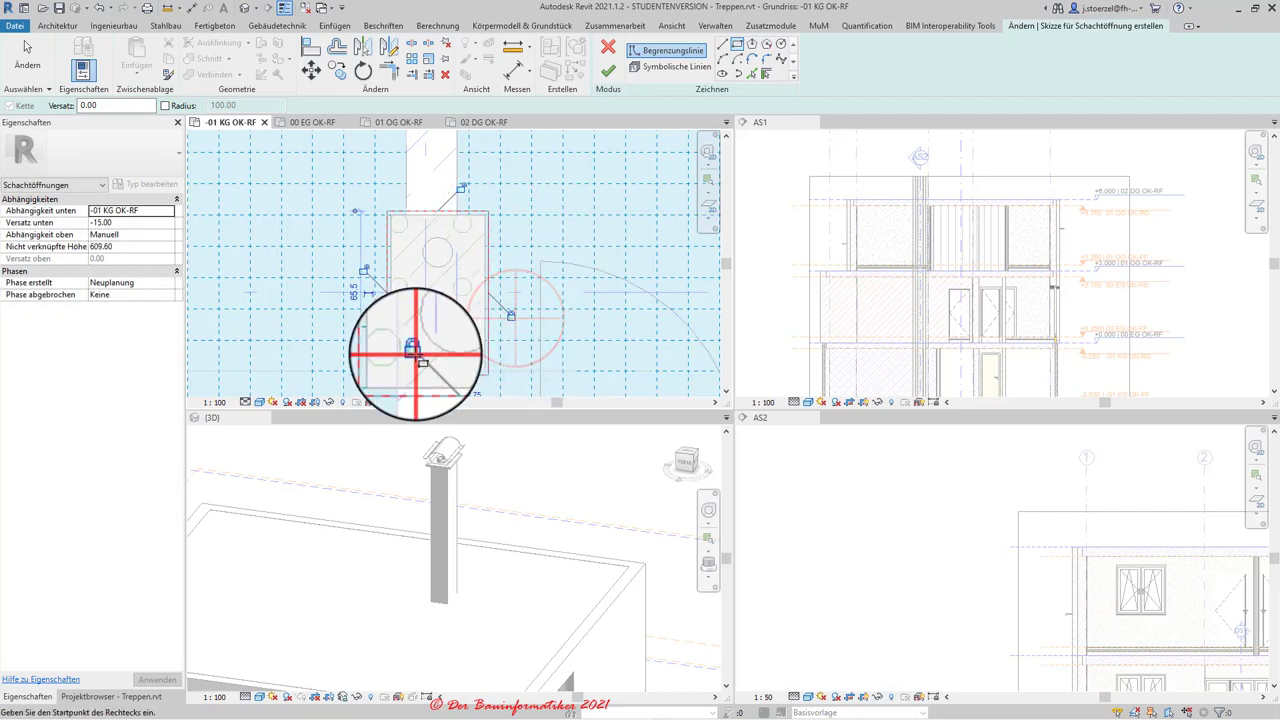
click(463, 190)
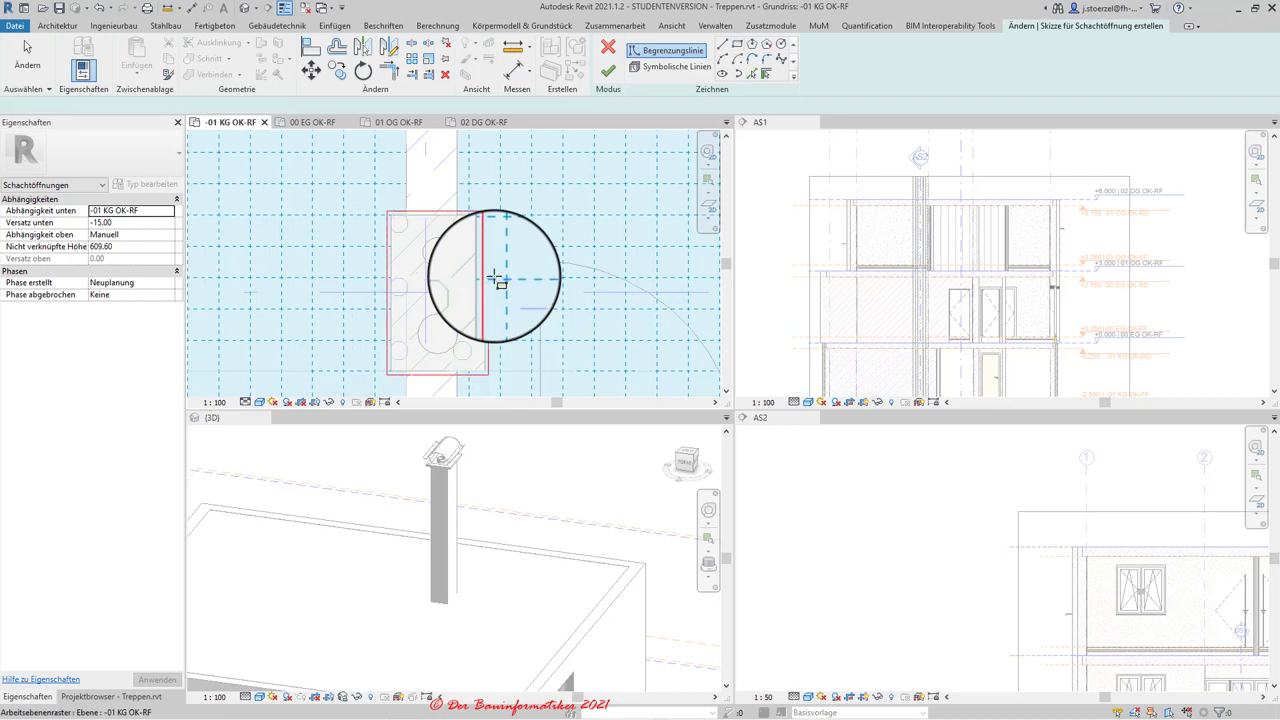
key(Escape)
text(1300)
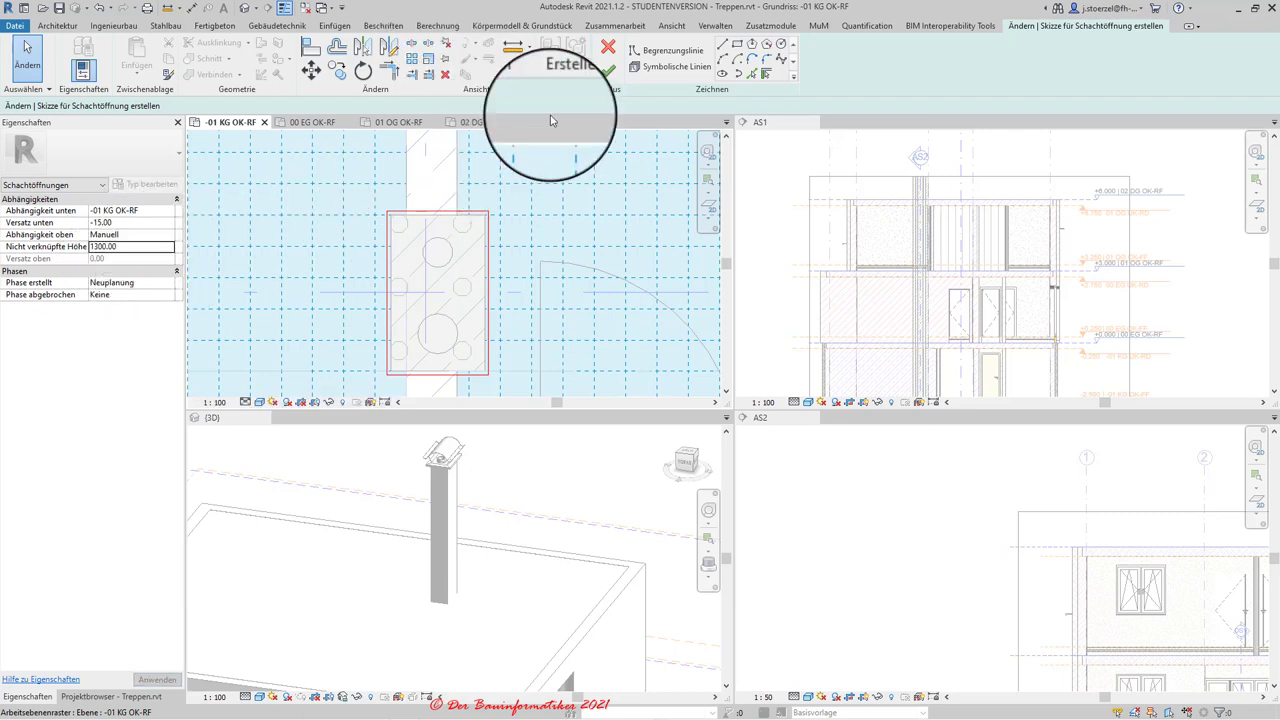
- Finish the shaft opening, check it in section AS1, and orbit the 3D view onto the roof
click(608, 77)
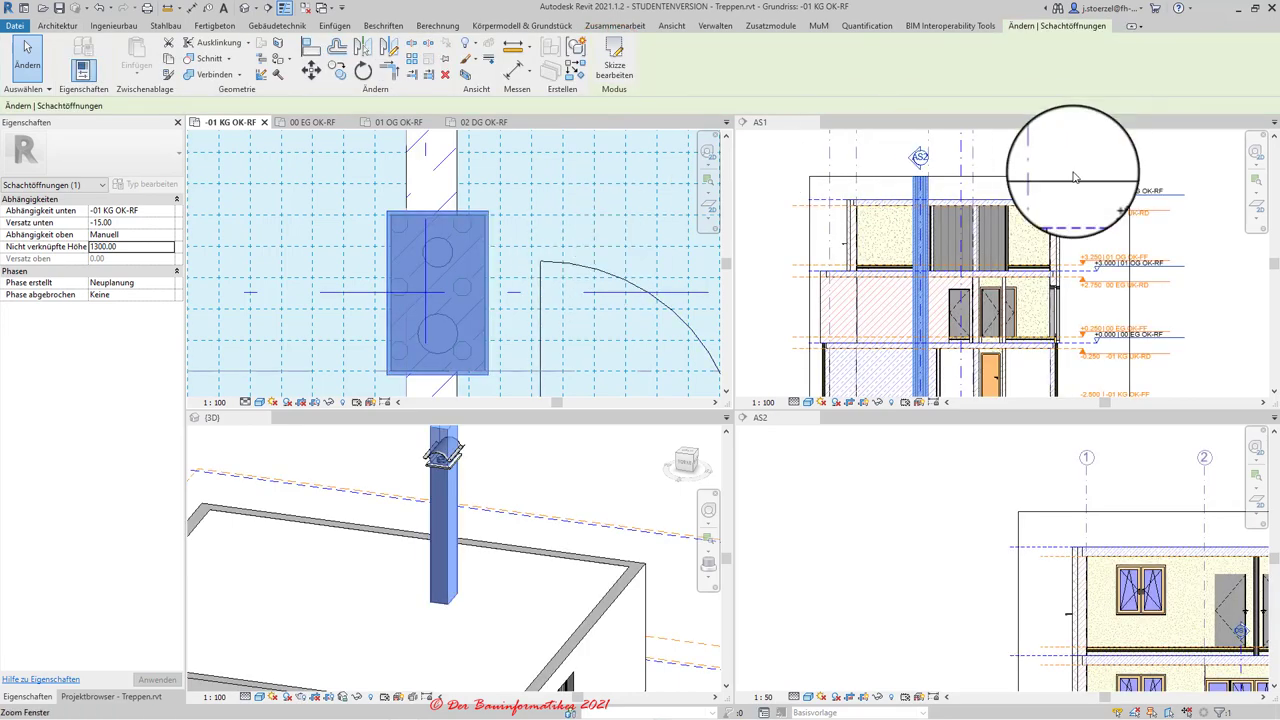
scroll(965, 177, down, 2)
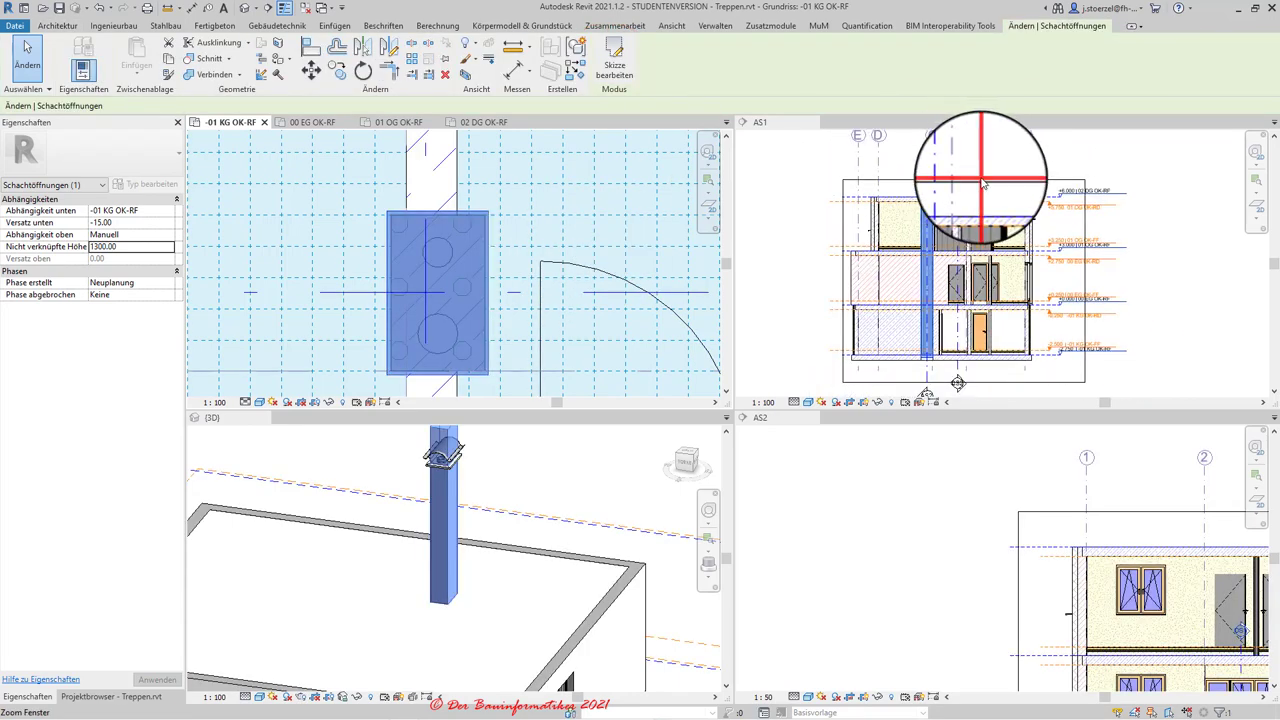
click(965, 182)
middle_drag(965, 188, 967, 235)
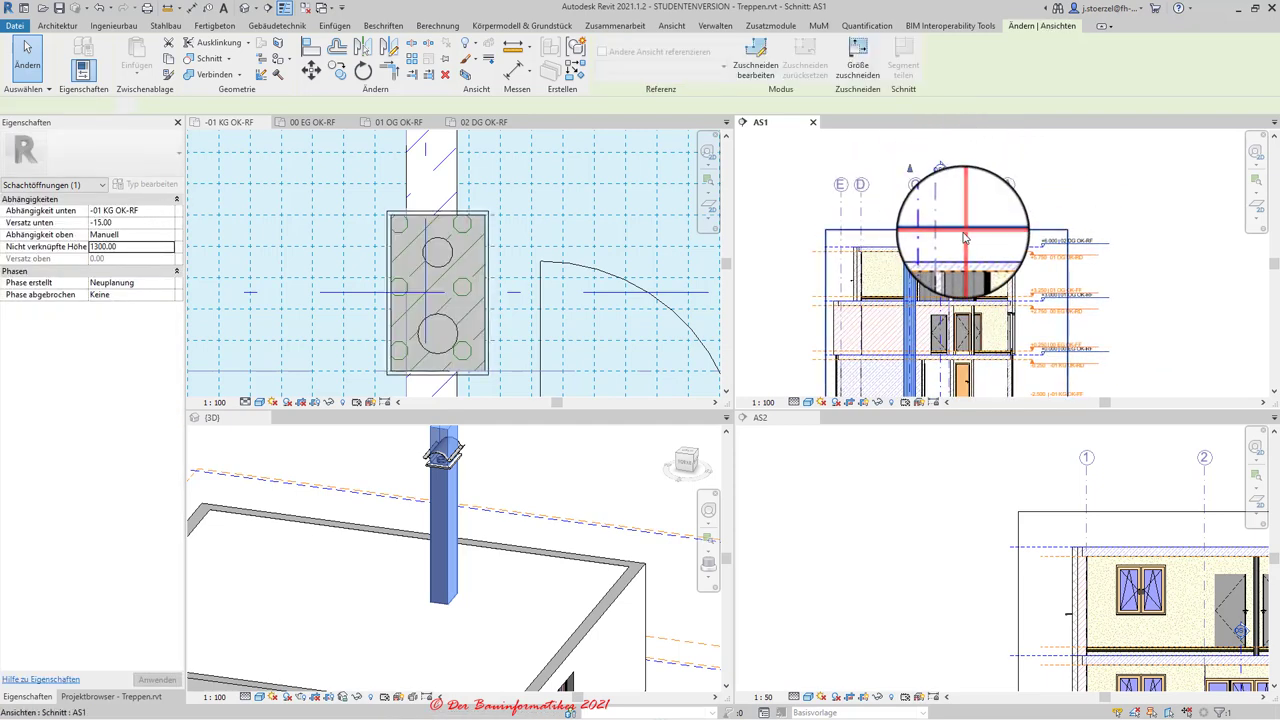
click(938, 228)
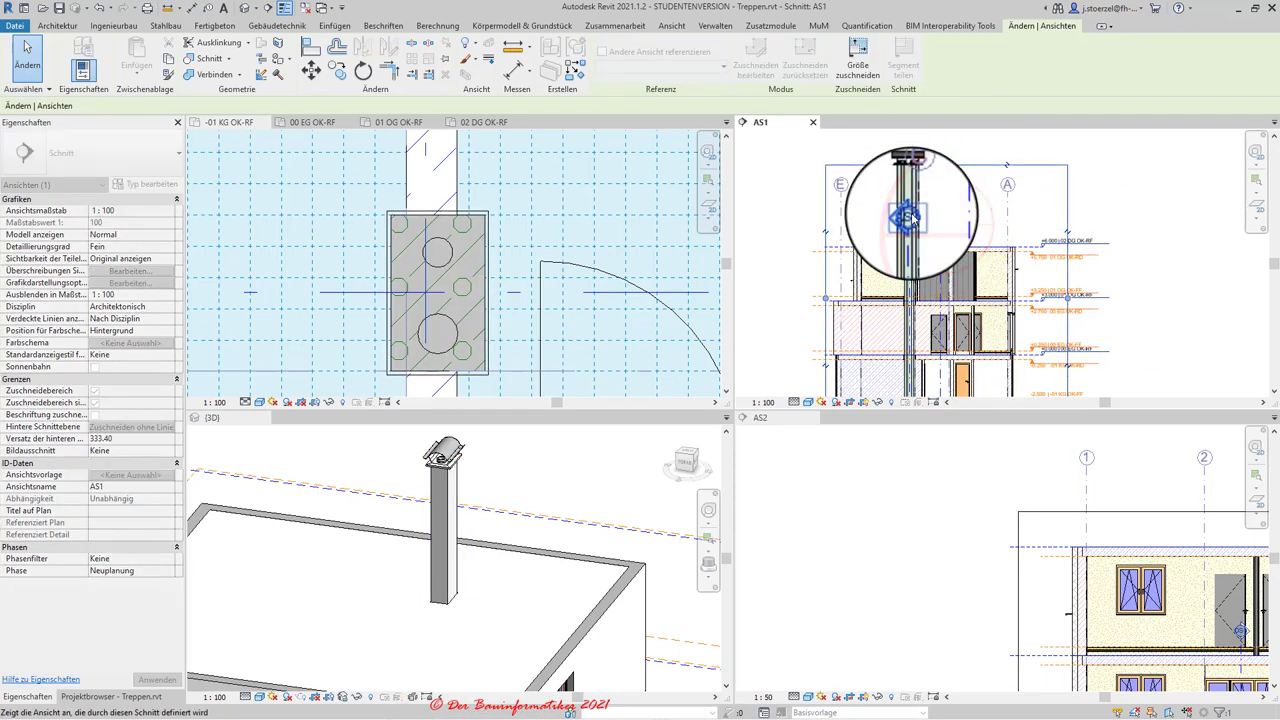
click(890, 214)
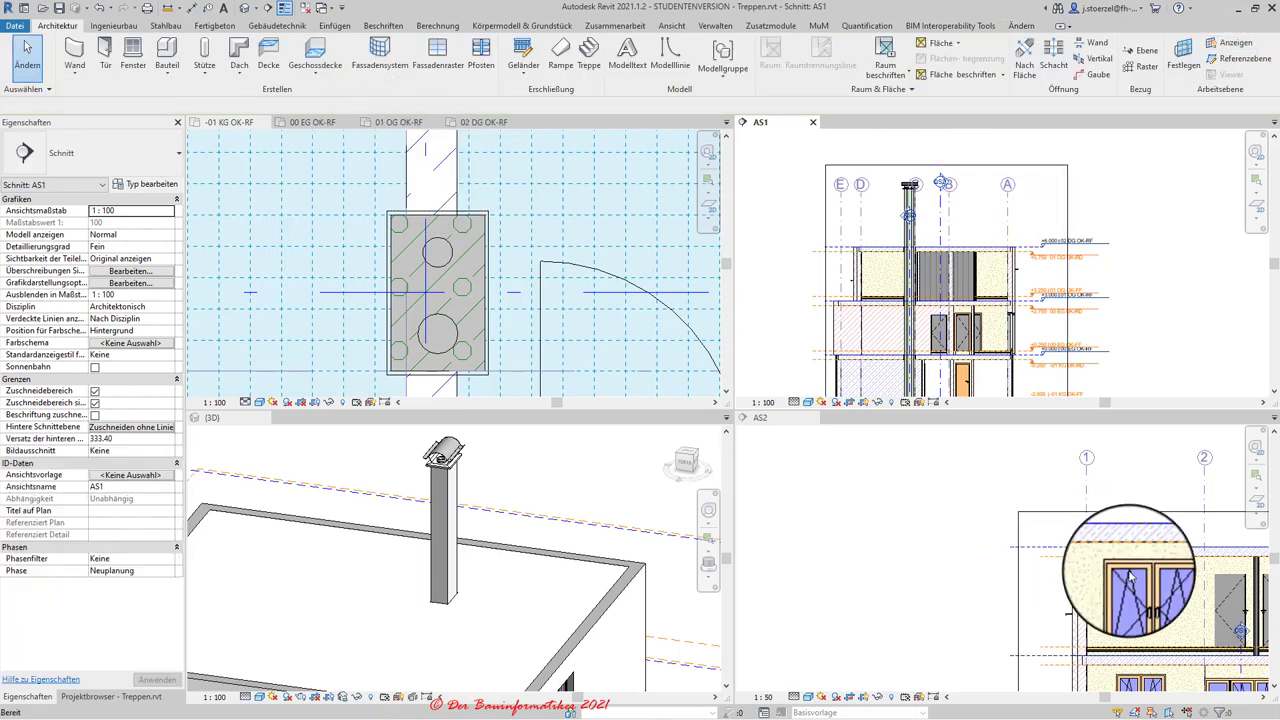
scroll(1128, 565, down, 1)
mouse_move(471, 528)
shift+middle_down()
mouse_move(506, 556)
mouse_move(500, 468)
mouse_move(608, 449)
mouse_move(607, 489)
shift+middle_up()
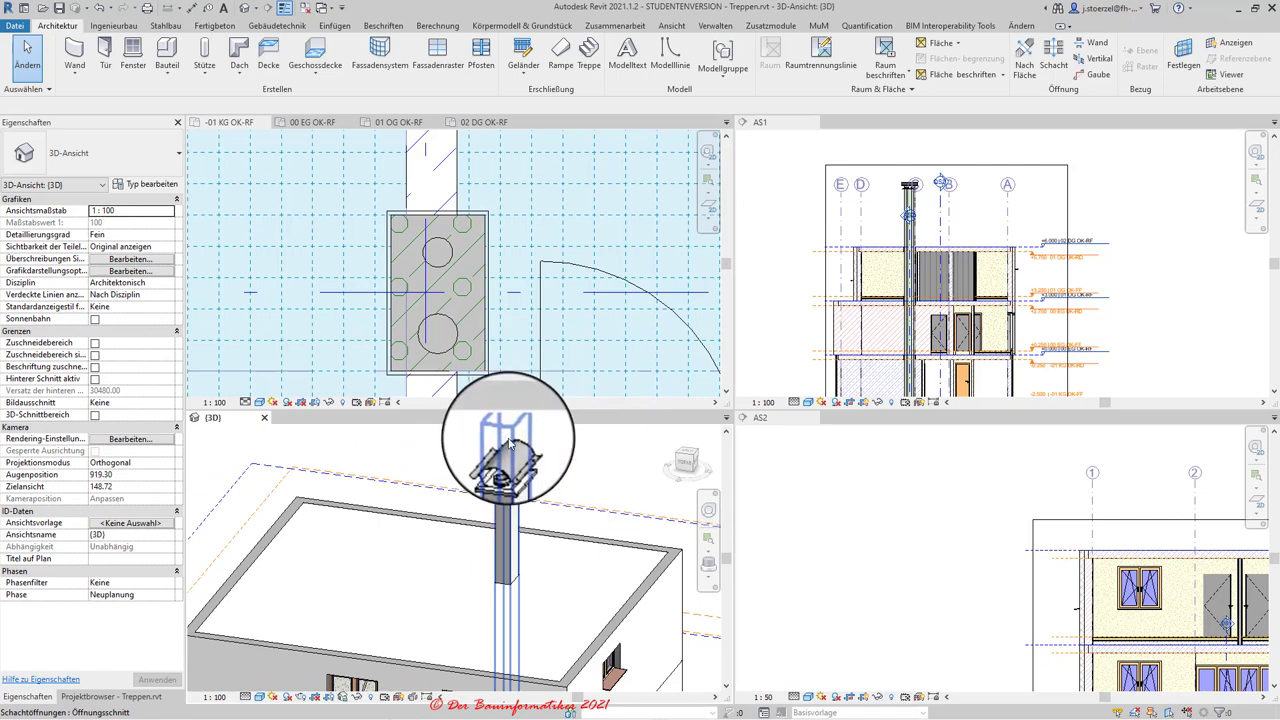
- Hide the chimney in the 3D view
click(520, 455)
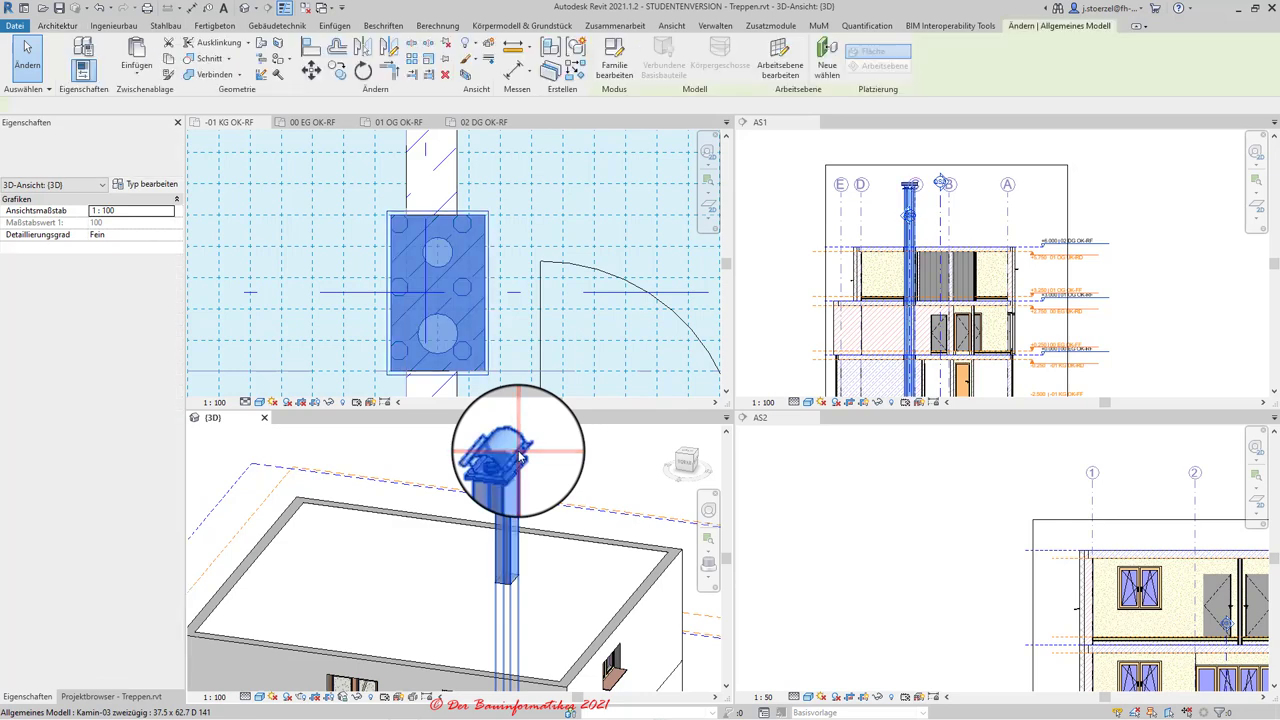
click(467, 44)
click(447, 92)
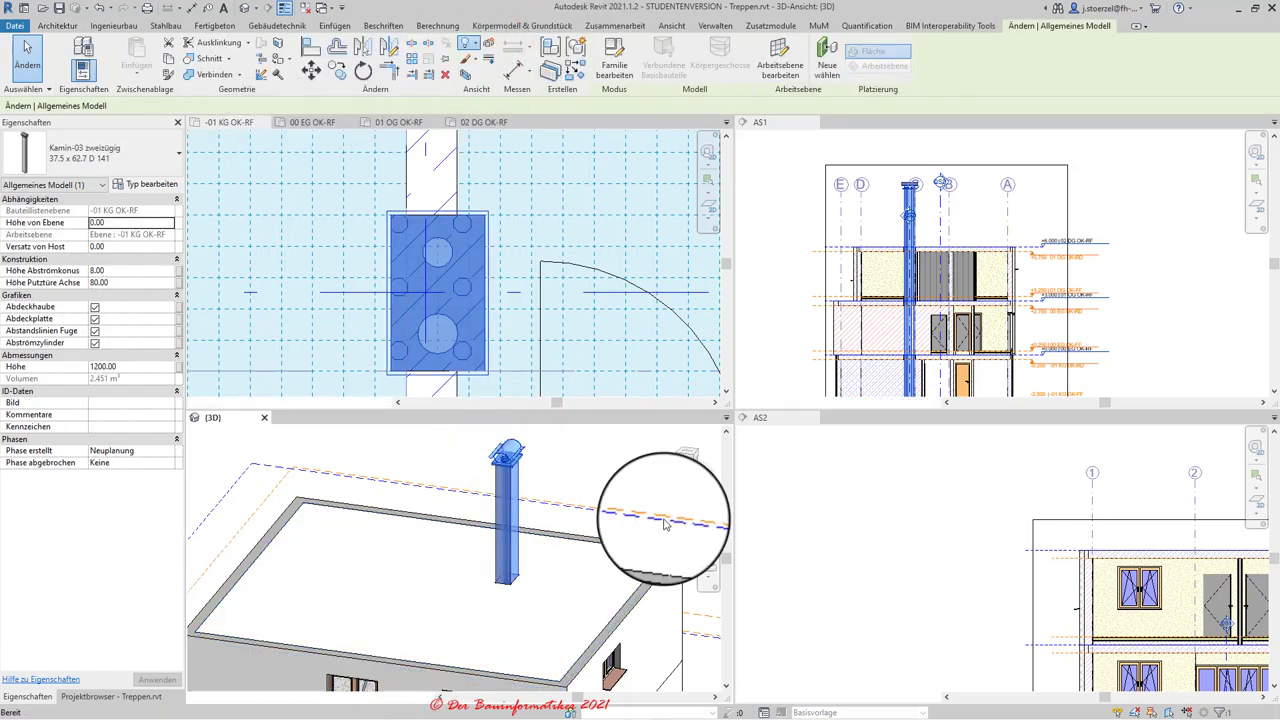
click(617, 465)
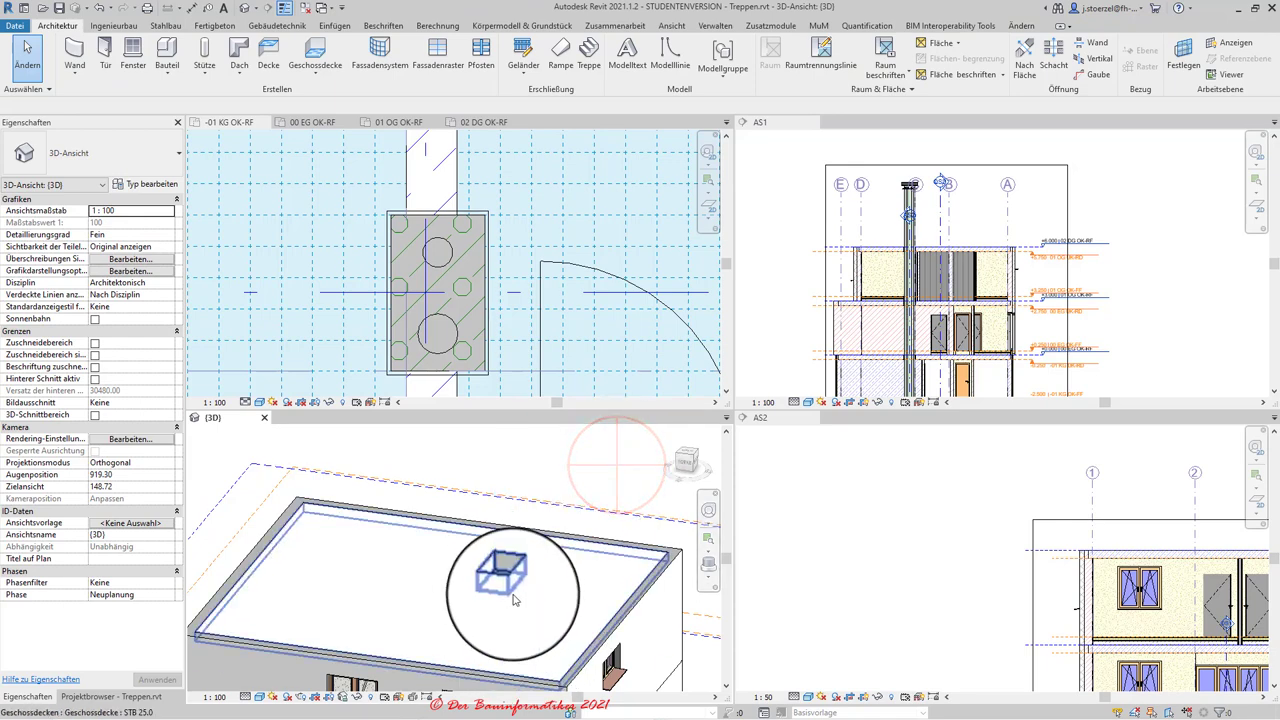
- Orbit and zoom the 3D model to review the roof opening, then activate -01 KG OK-RF
shift+middle_drag(502, 633, 556, 474)
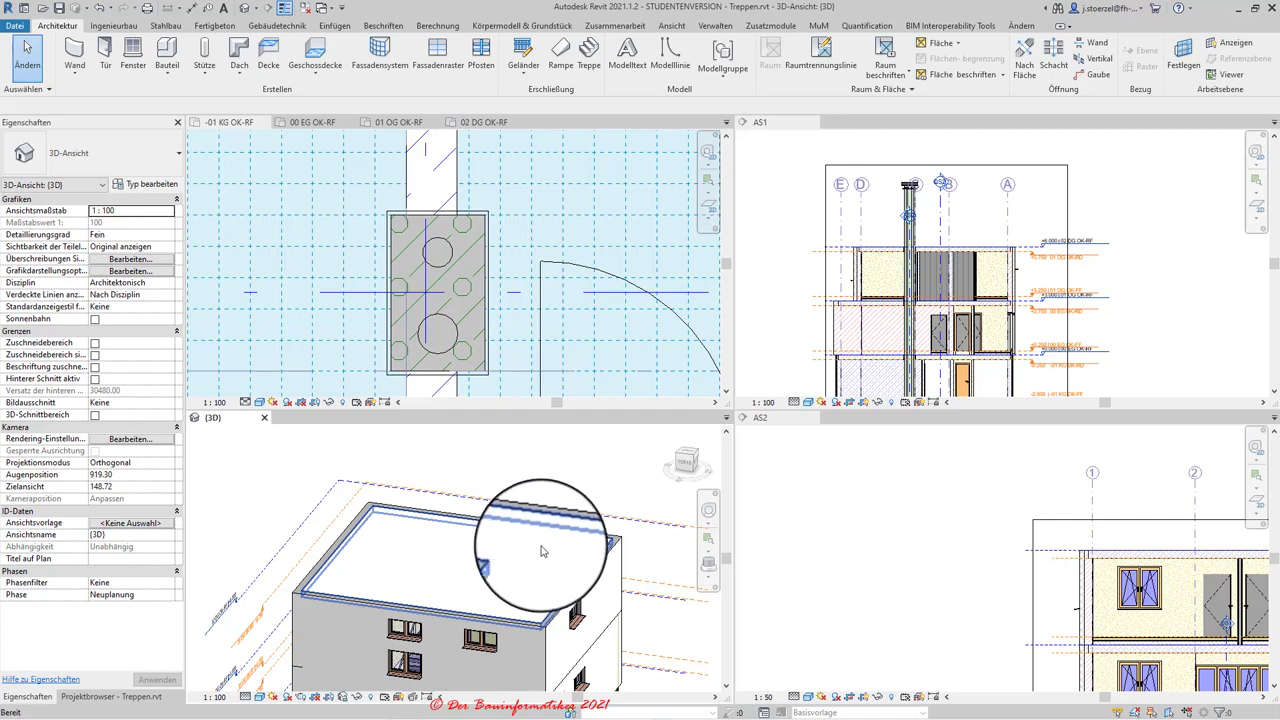
scroll(516, 530, down, 2)
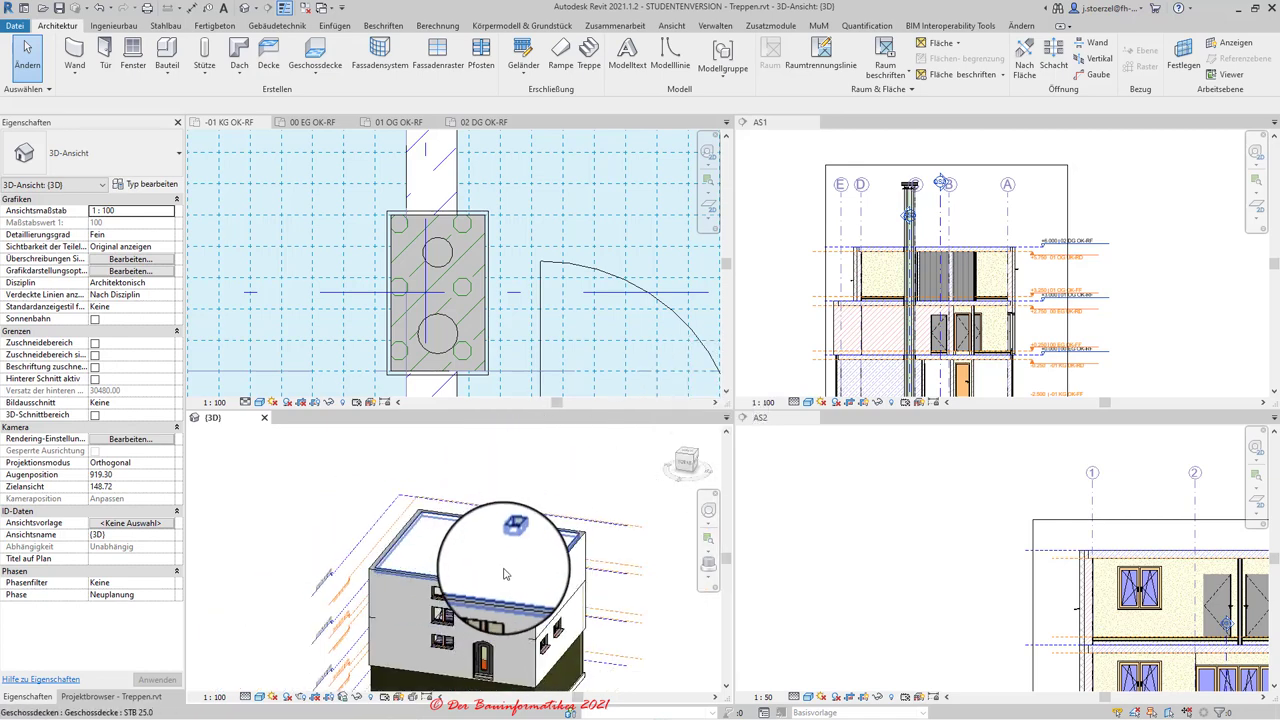
scroll(518, 572, up, 2)
scroll(512, 590, up, 2)
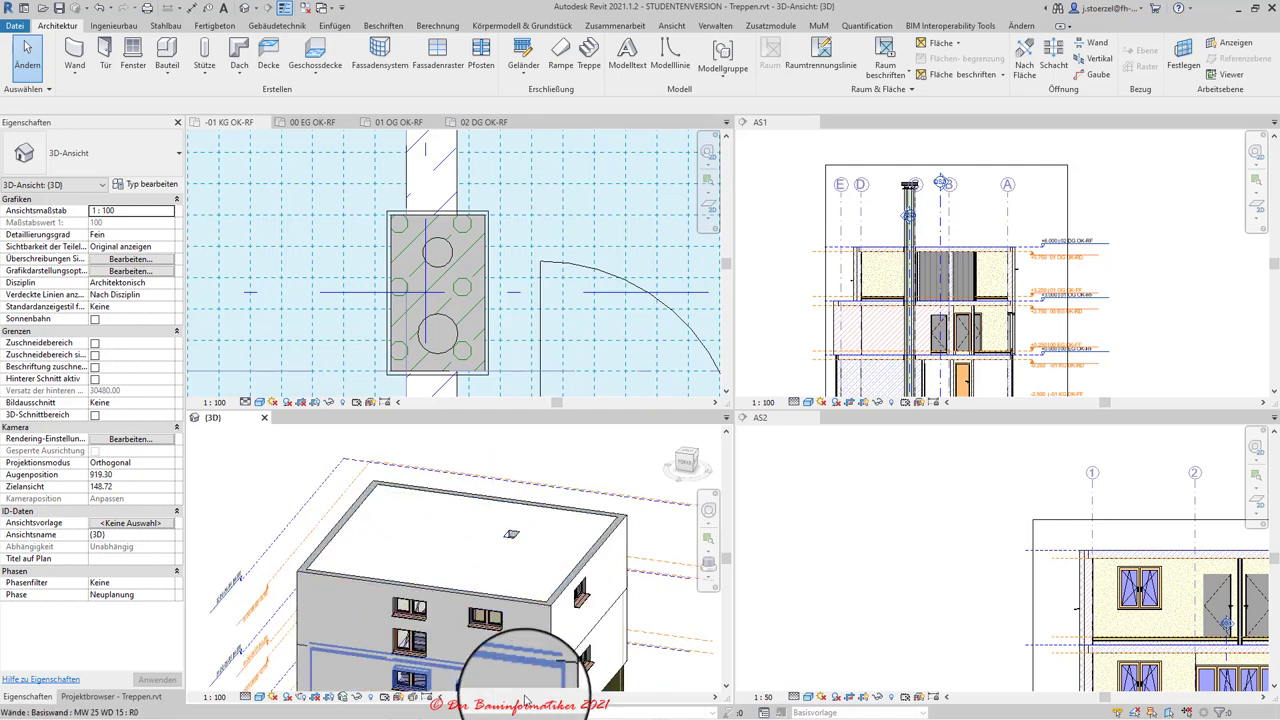
scroll(478, 500, down, 2)
scroll(475, 485, down, 1)
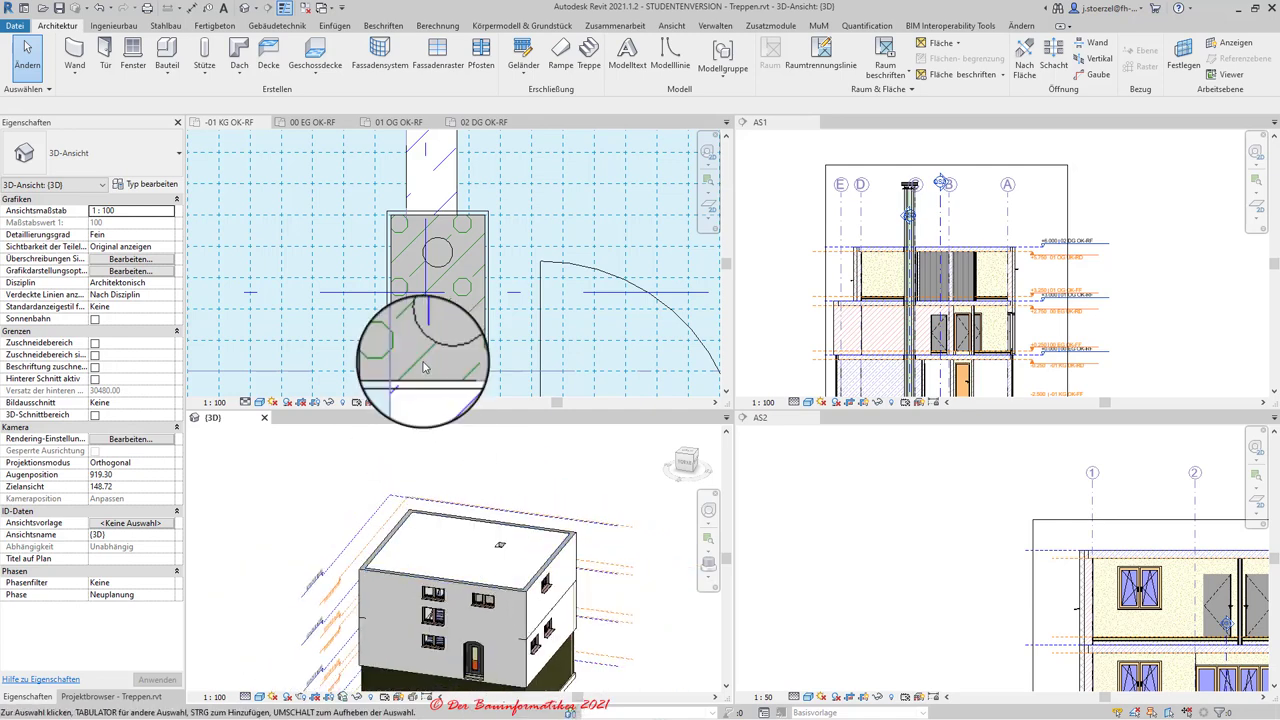
click(466, 214)
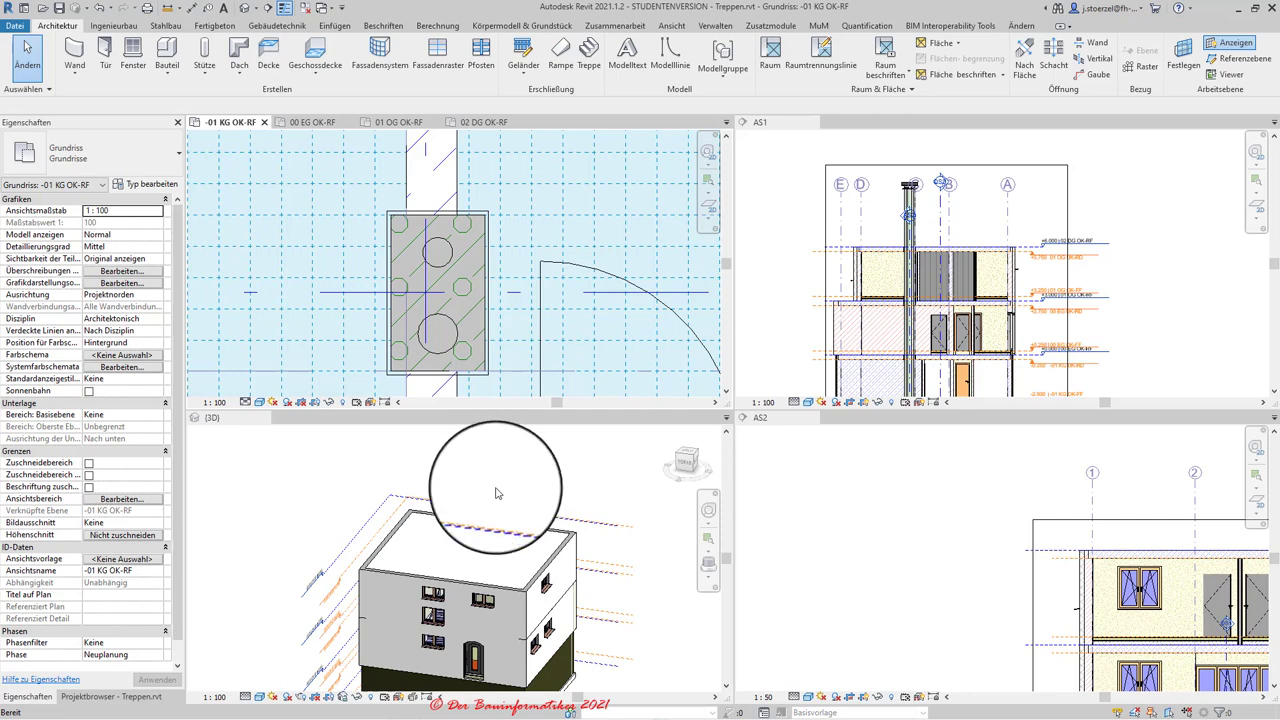
- Select the shaft opening running through the house in the 3D view
click(525, 458)
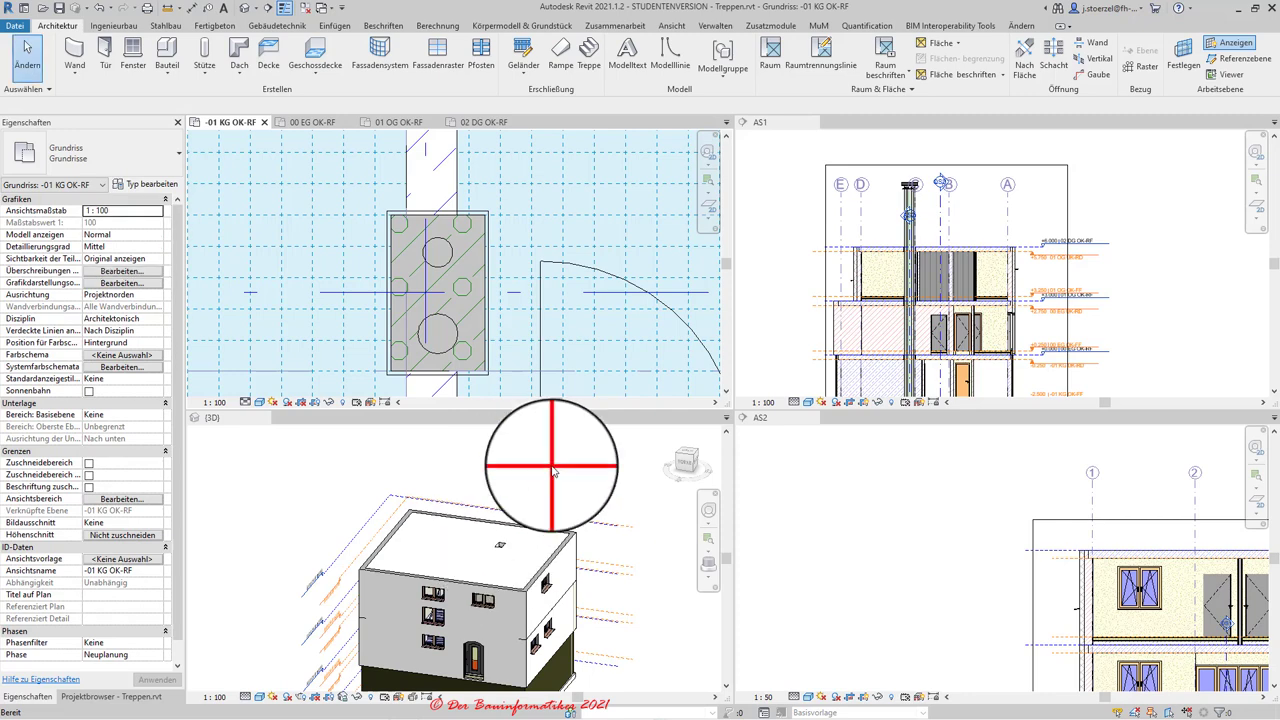
click(498, 543)
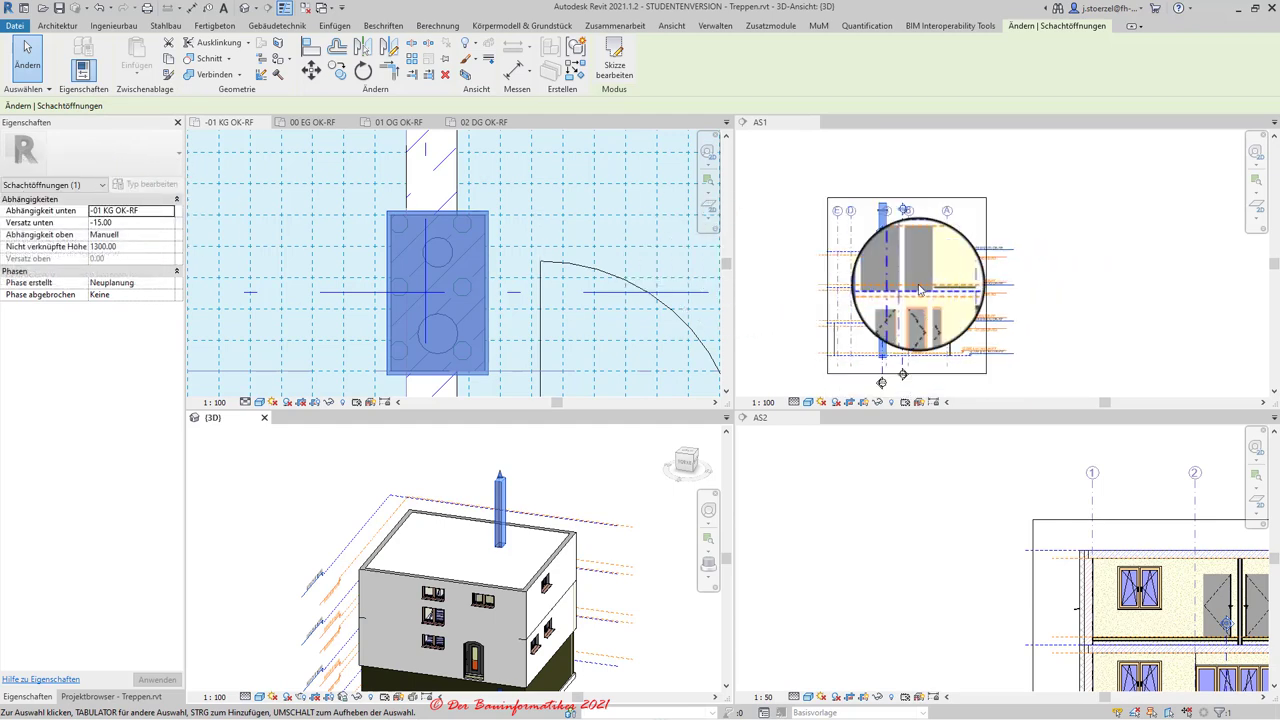
scroll(892, 371, up, 2)
scroll(892, 371, up, 2)
scroll(860, 330, up, 1)
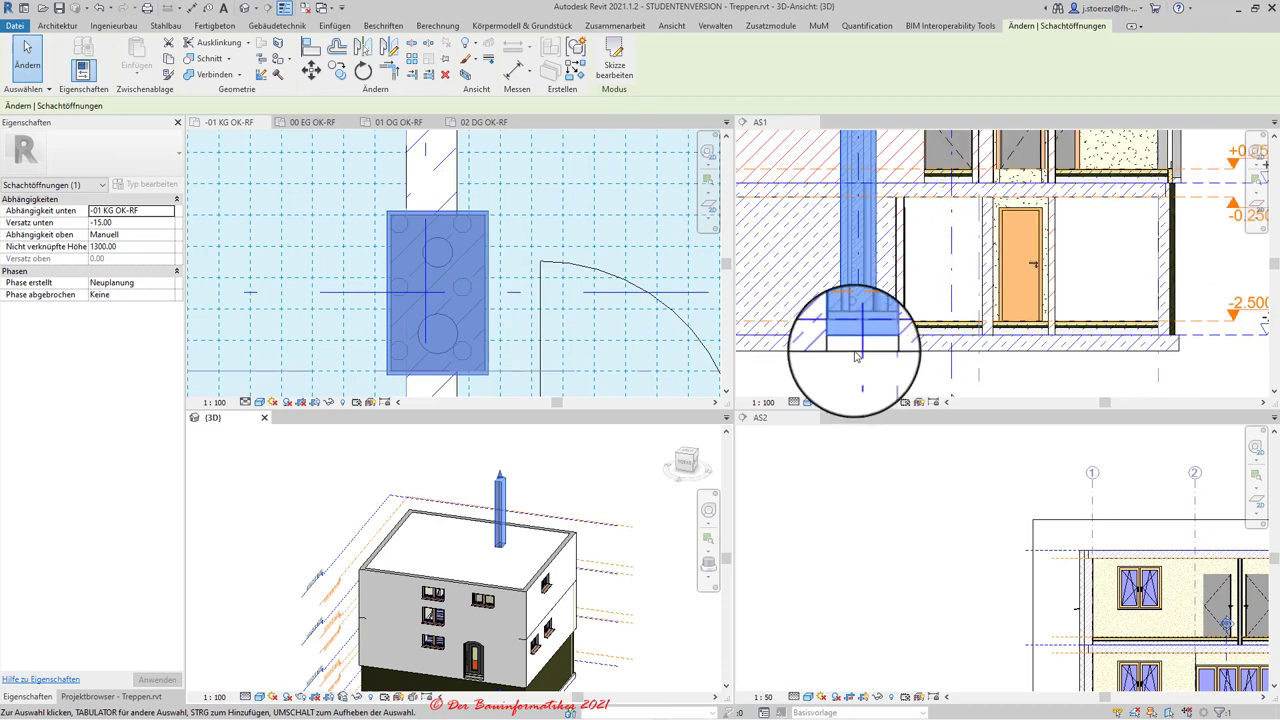
scroll(858, 320, up, 1)
scroll(866, 345, up, 1)
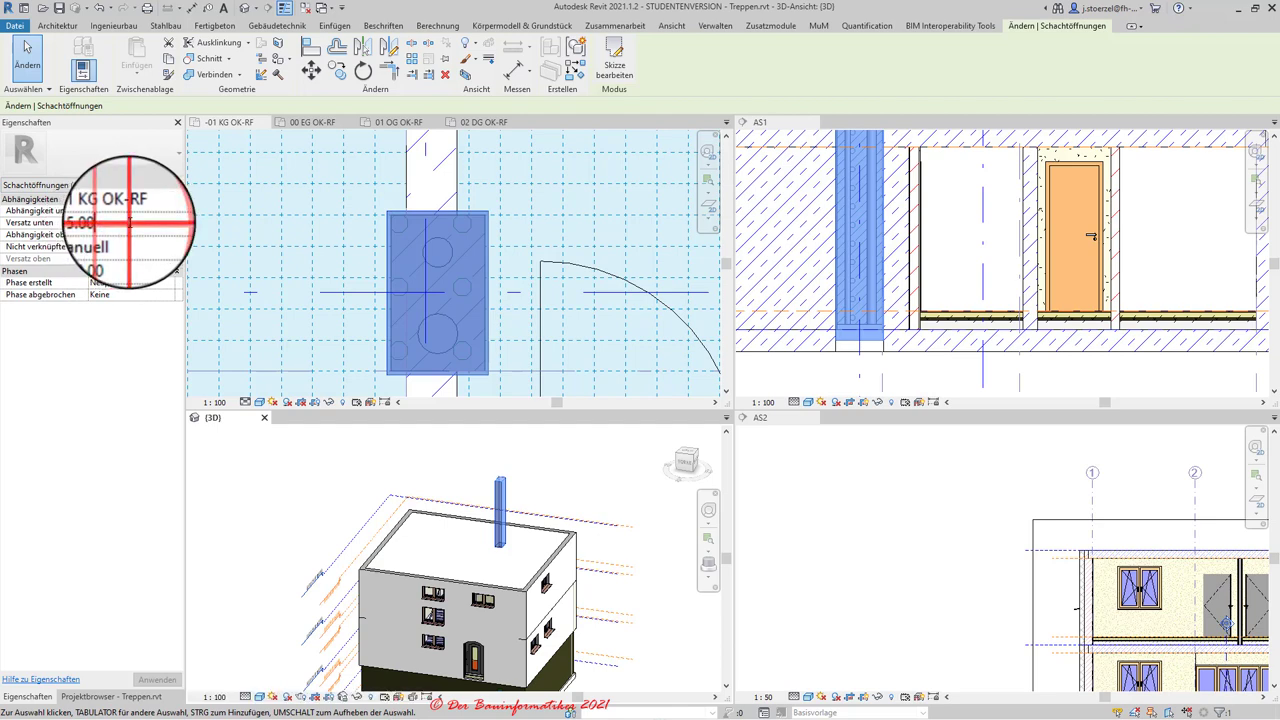
- Set the shaft opening's Versatz unten to 0.00, apply it, and deselect
click(130, 222)
text(0)
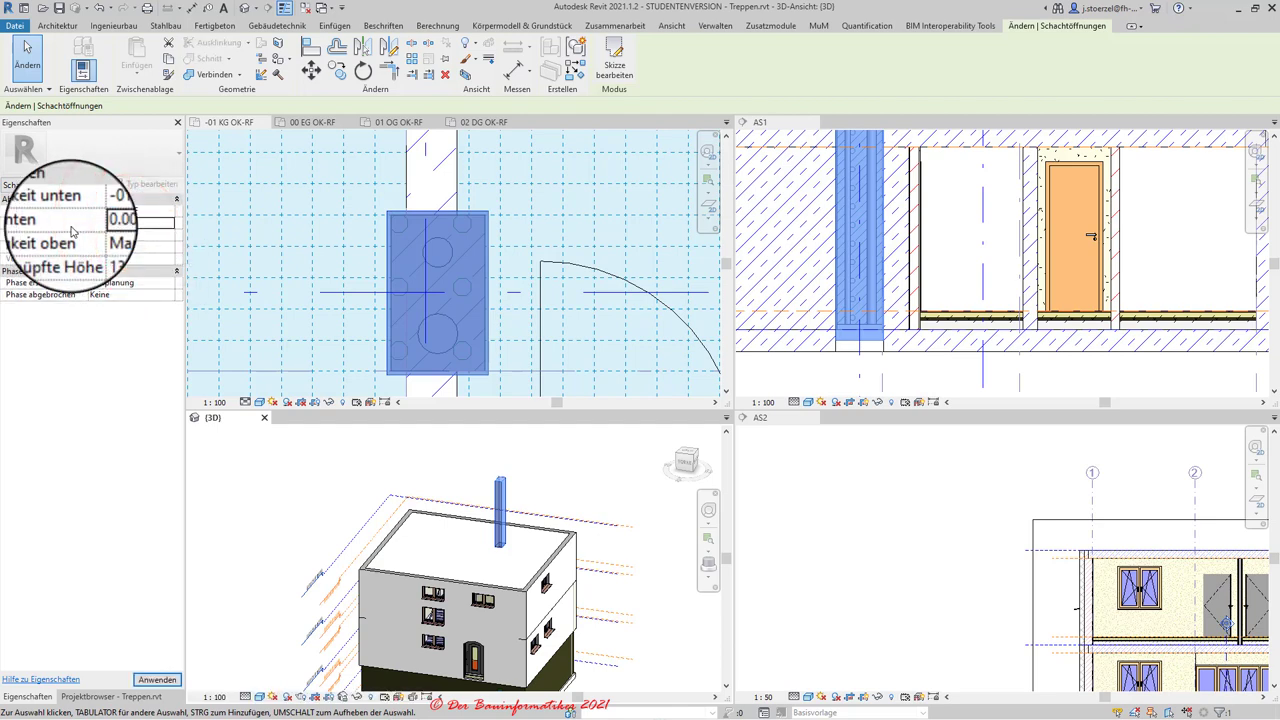
click(143, 683)
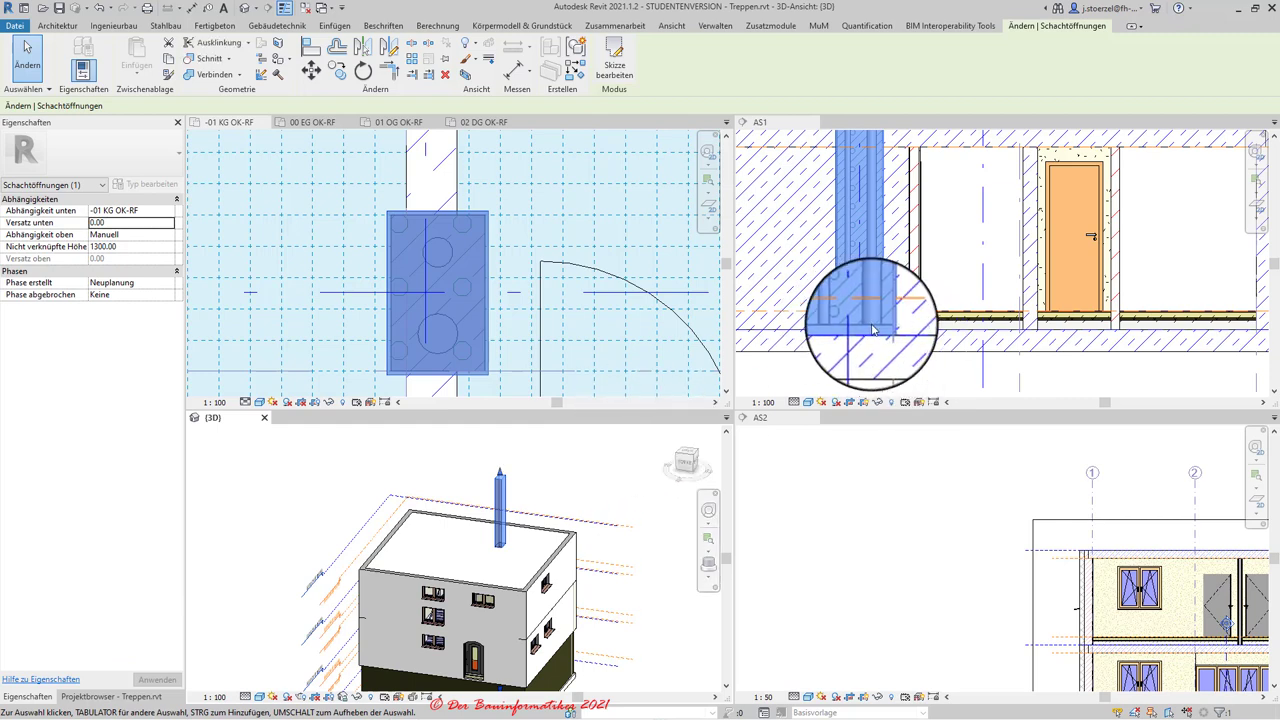
scroll(943, 529, down, 2)
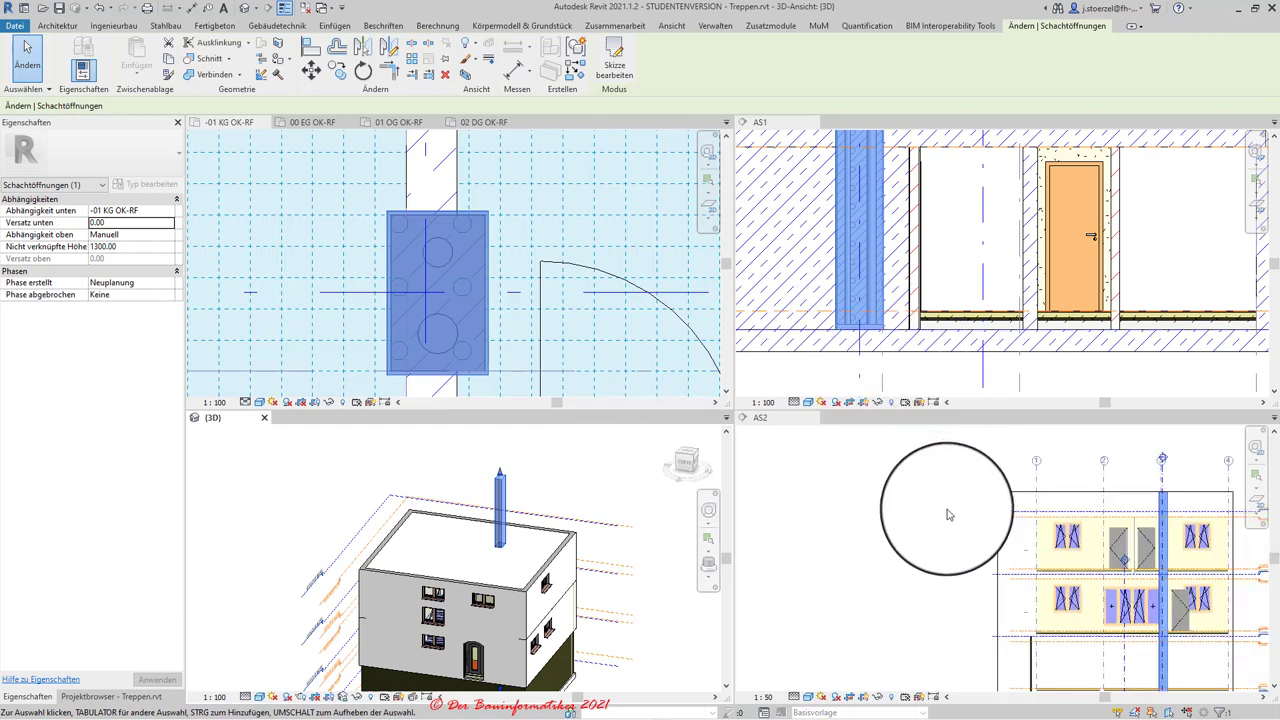
scroll(886, 557, up, 2)
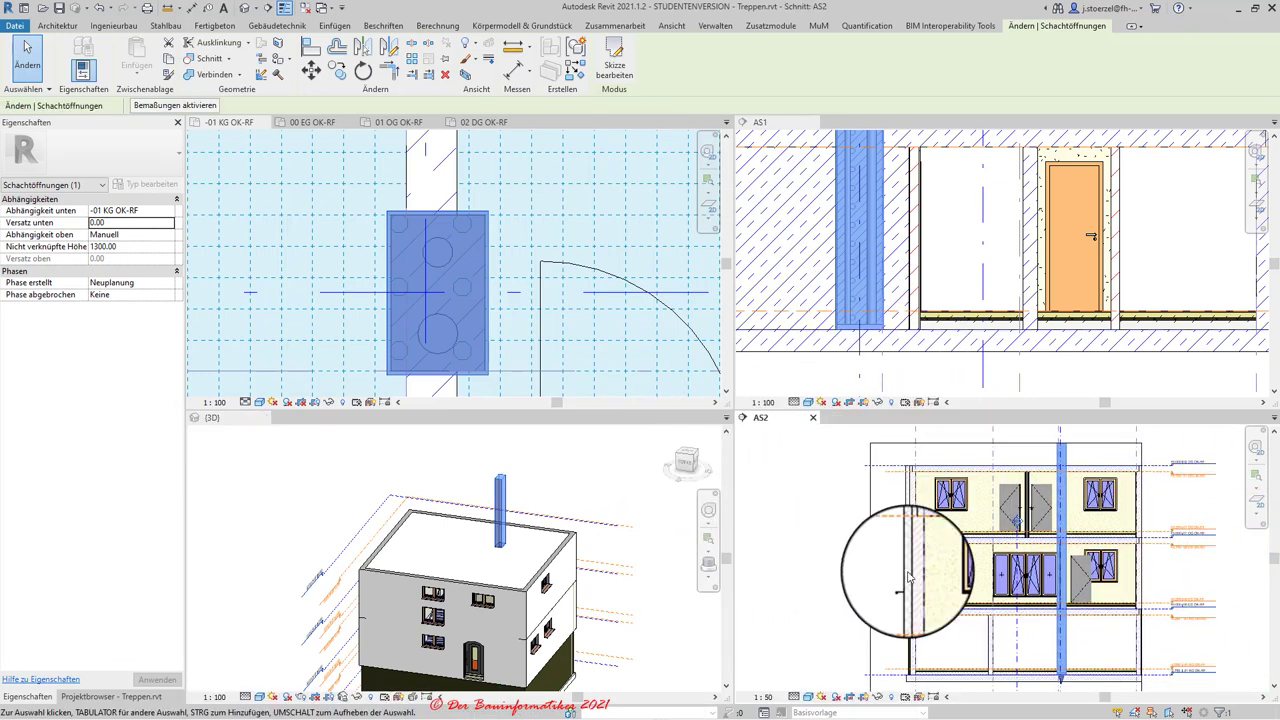
scroll(1118, 670, up, 2)
scroll(1118, 670, down, 2)
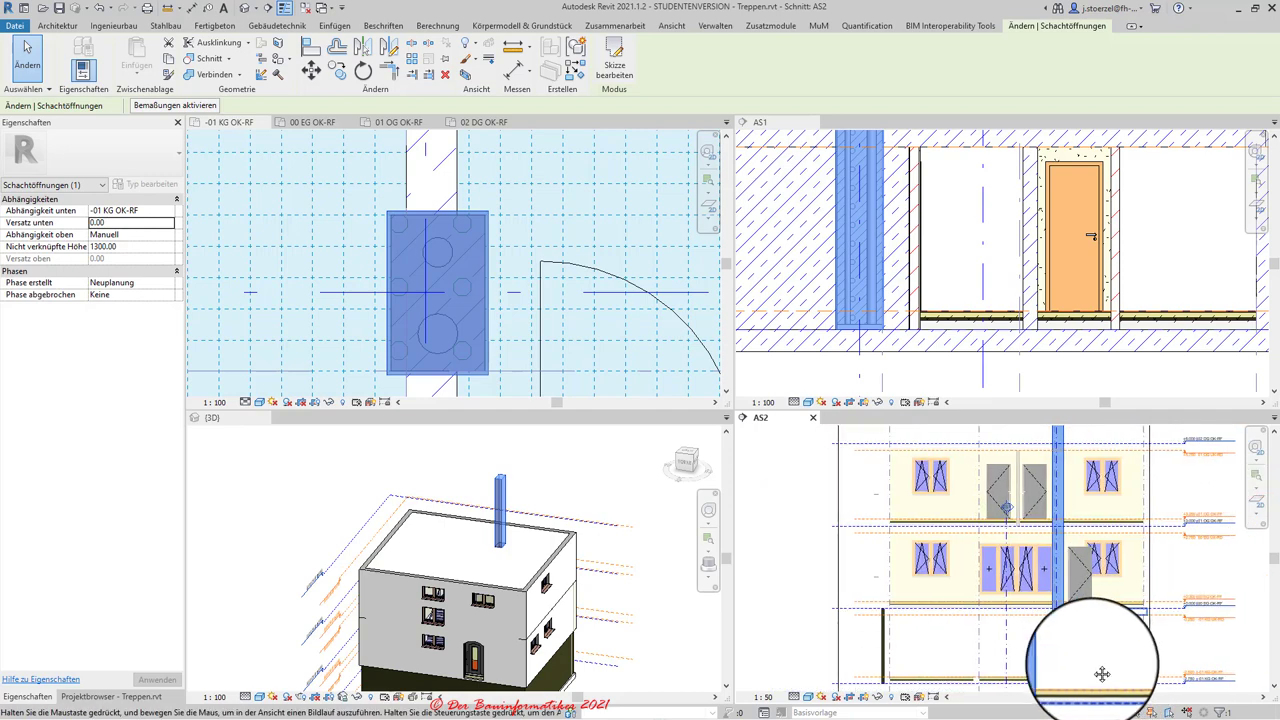
key(Escape)
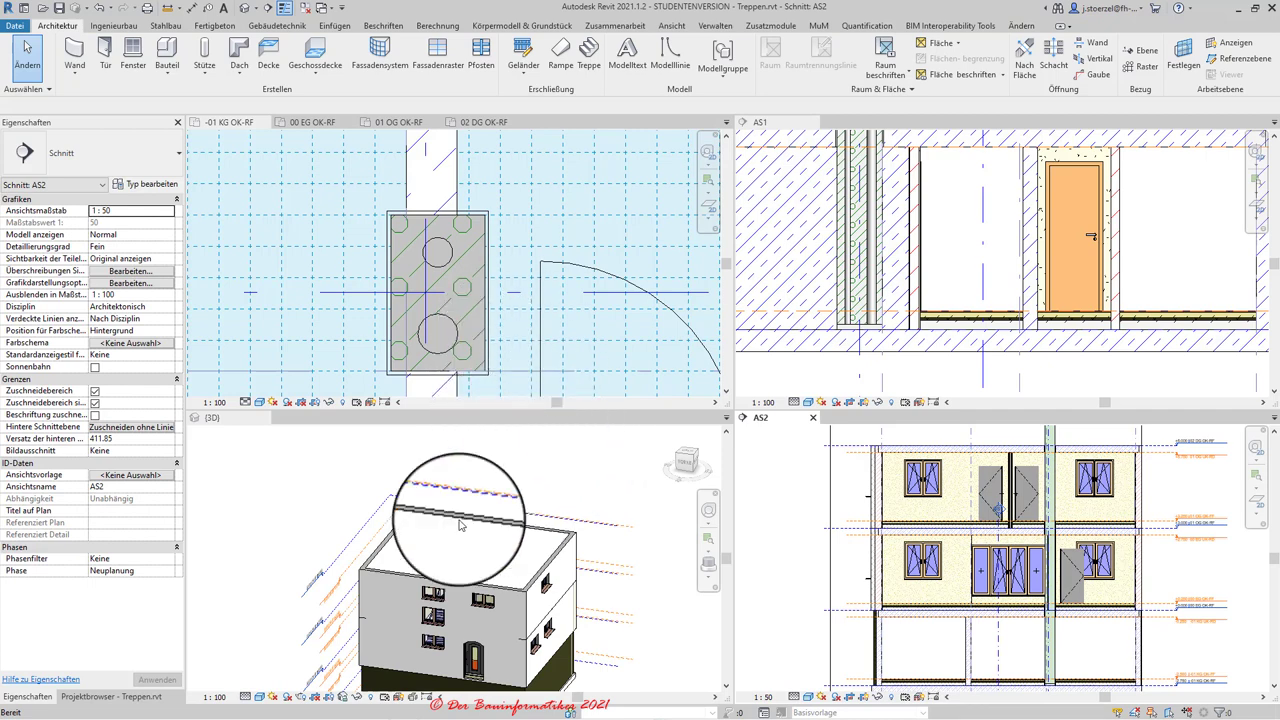
click(371, 698)
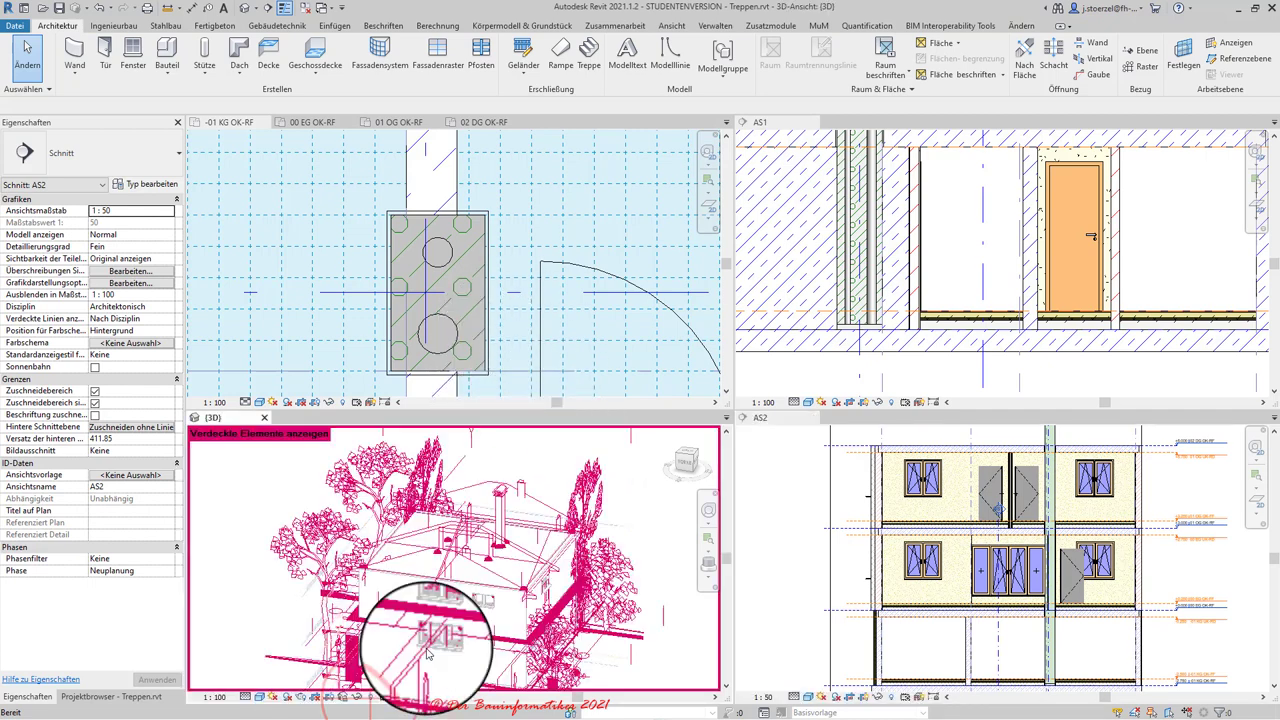
click(497, 506)
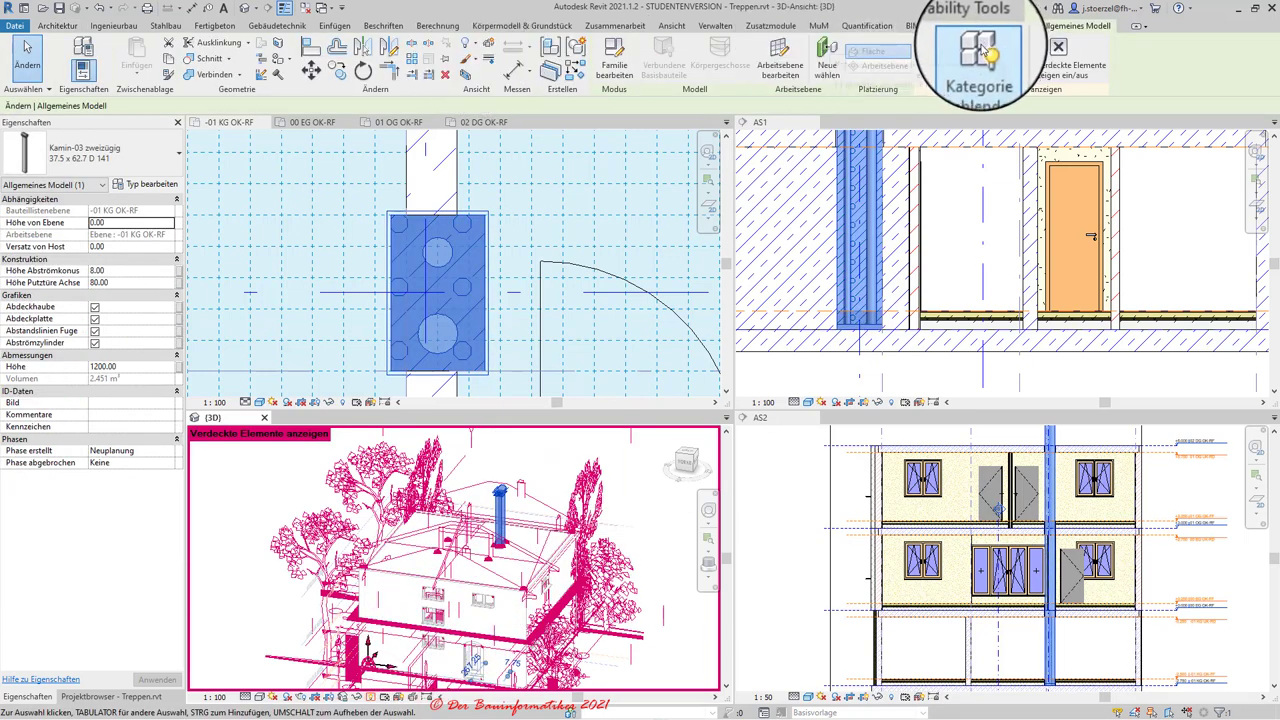
click(1058, 46)
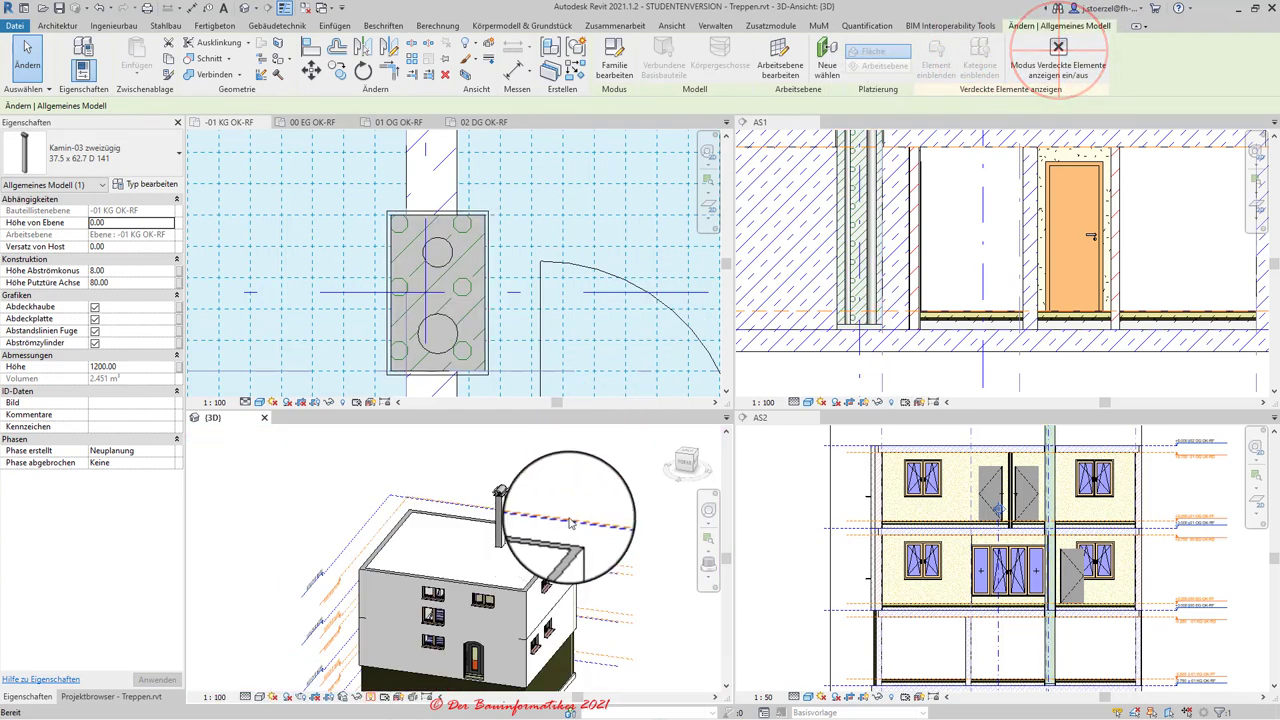
key(Escape)
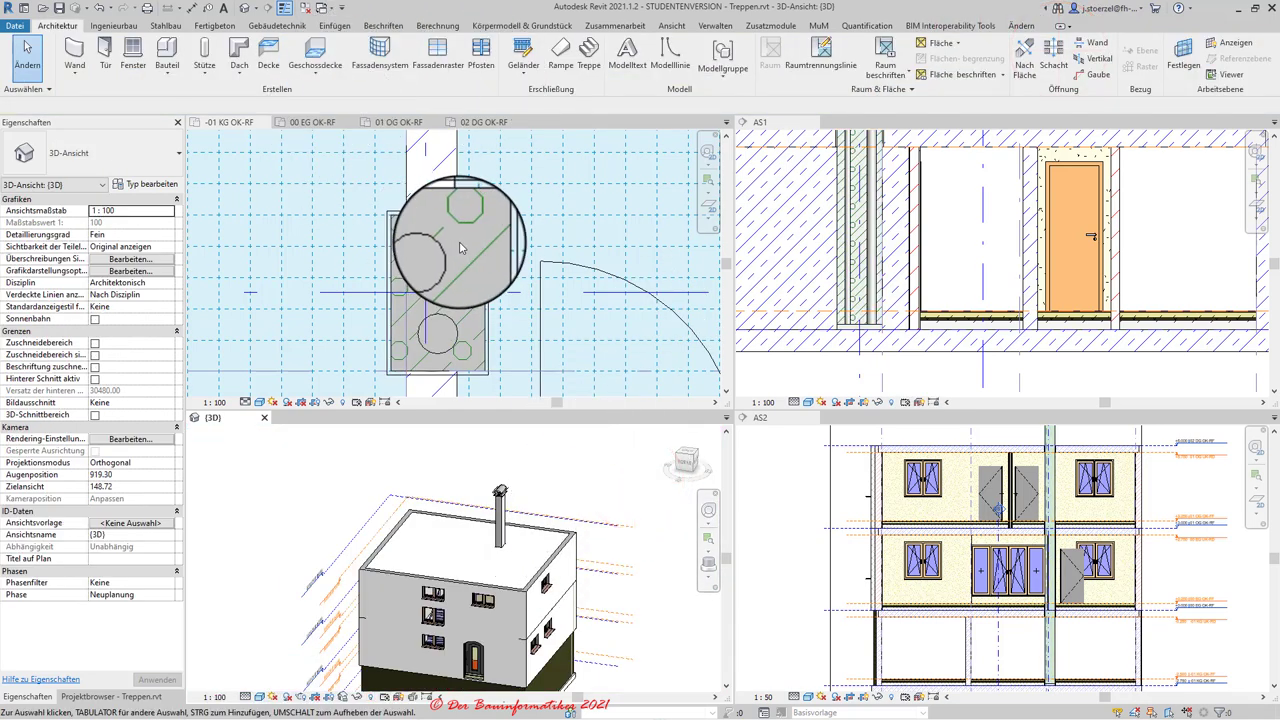
click(455, 376)
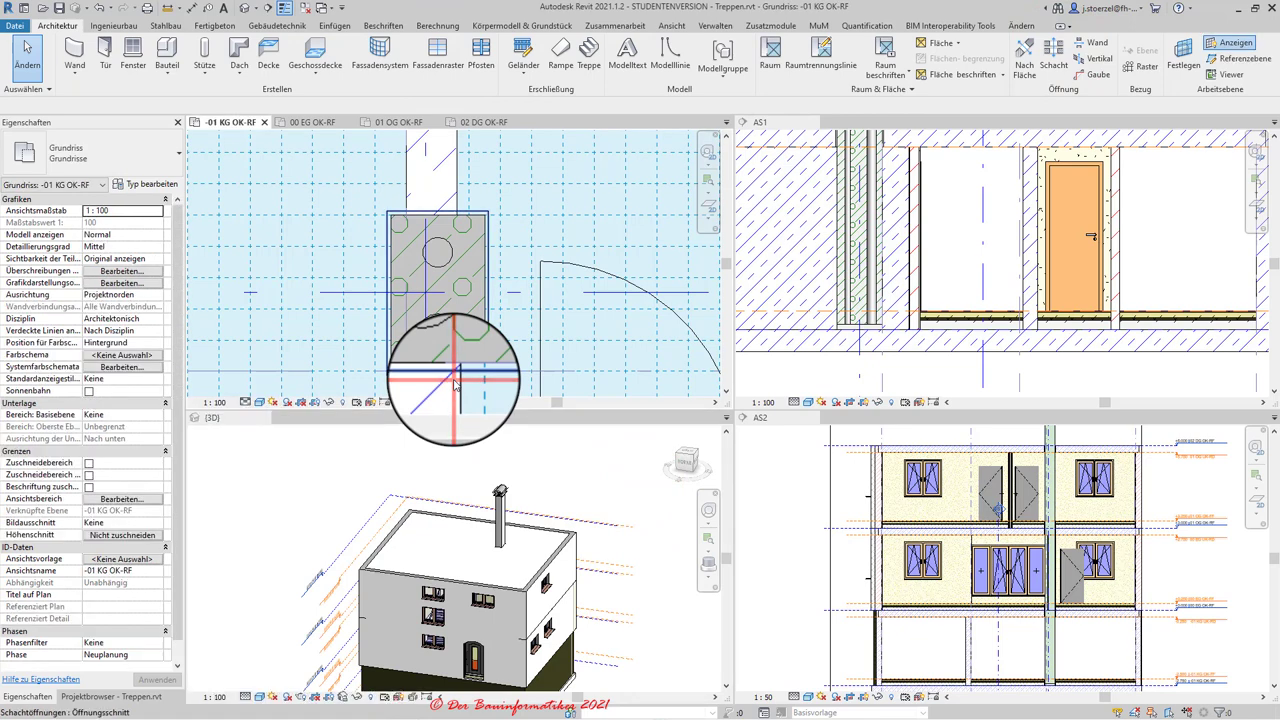
click(452, 190)
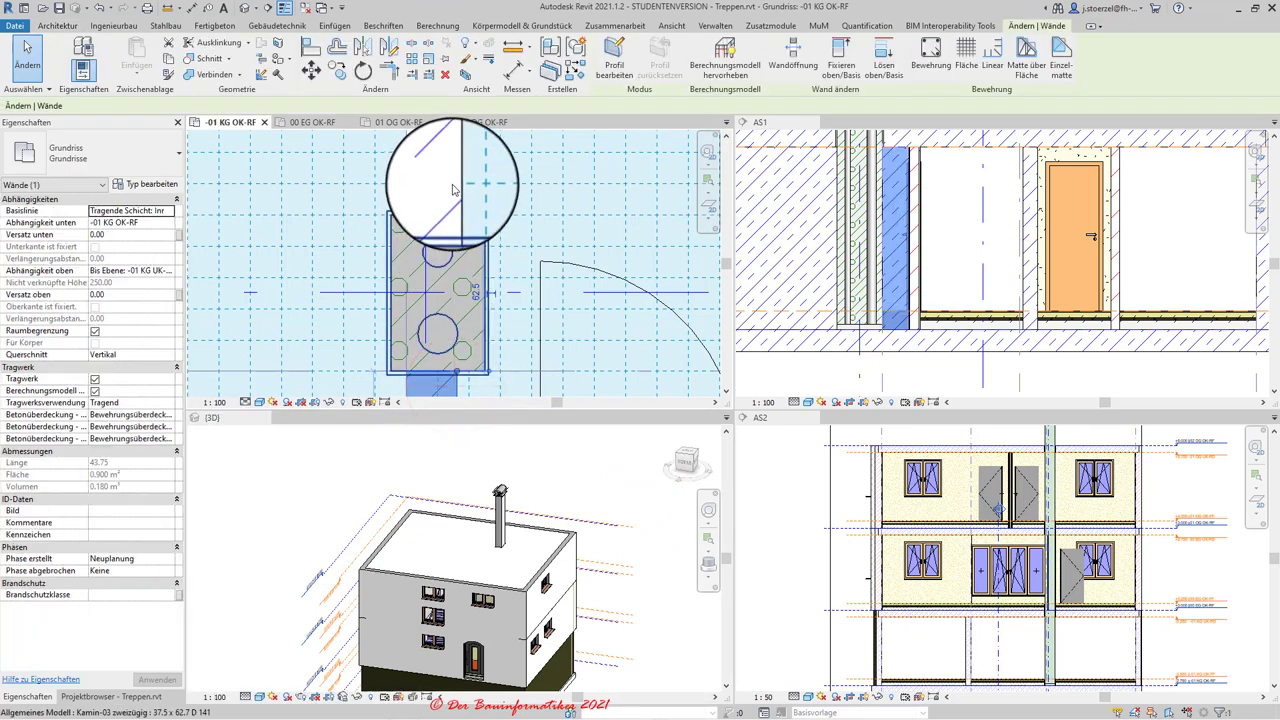
click(448, 210)
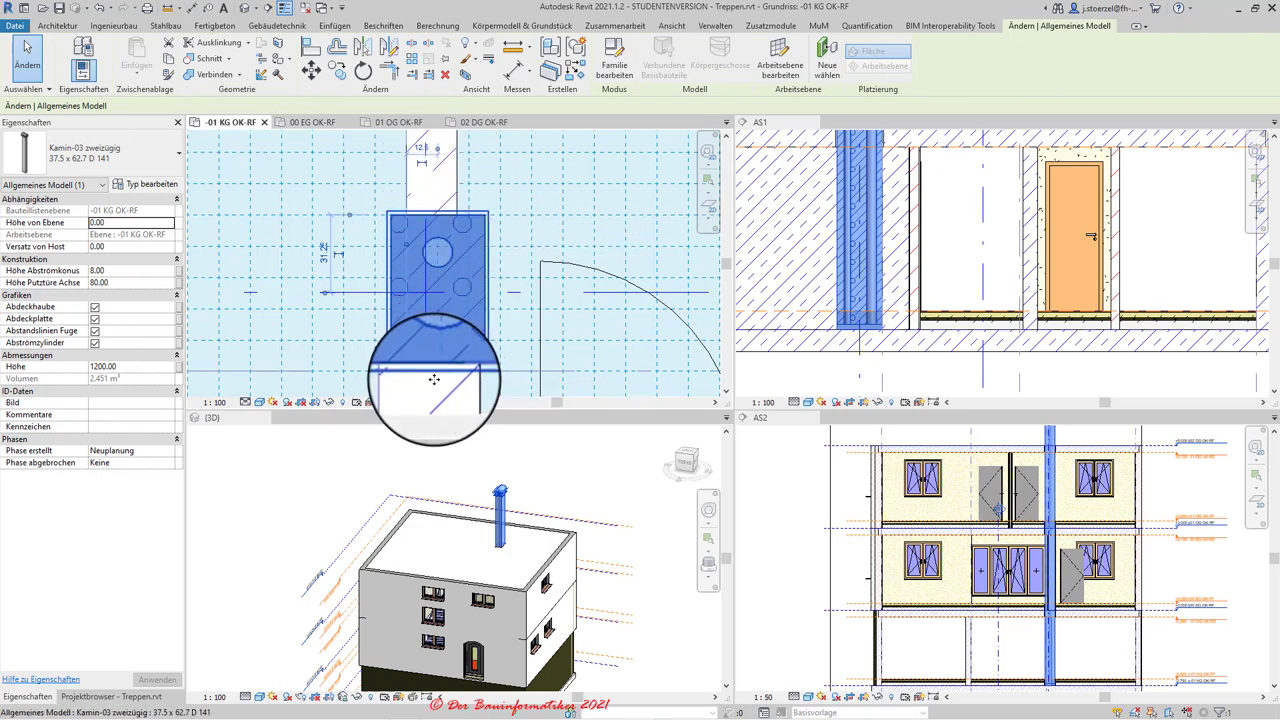
middle_drag(434, 379, 440, 355)
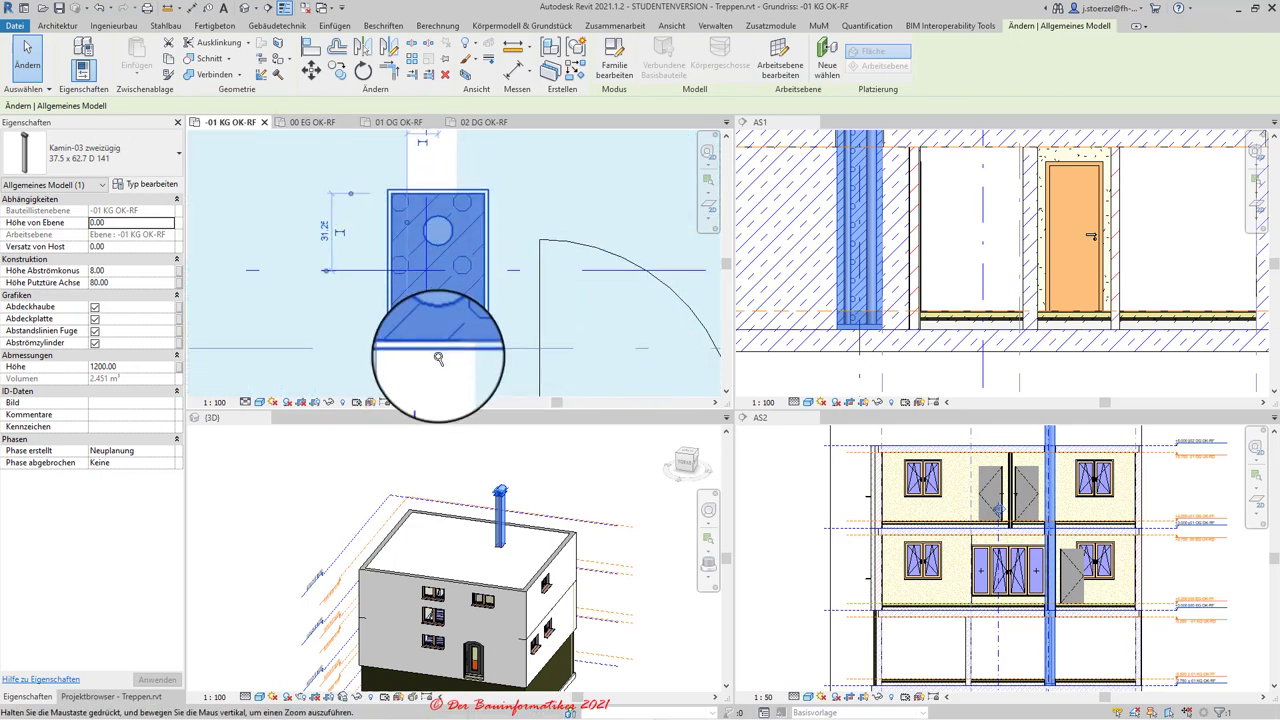
click(438, 358)
scroll(421, 366, up, 2)
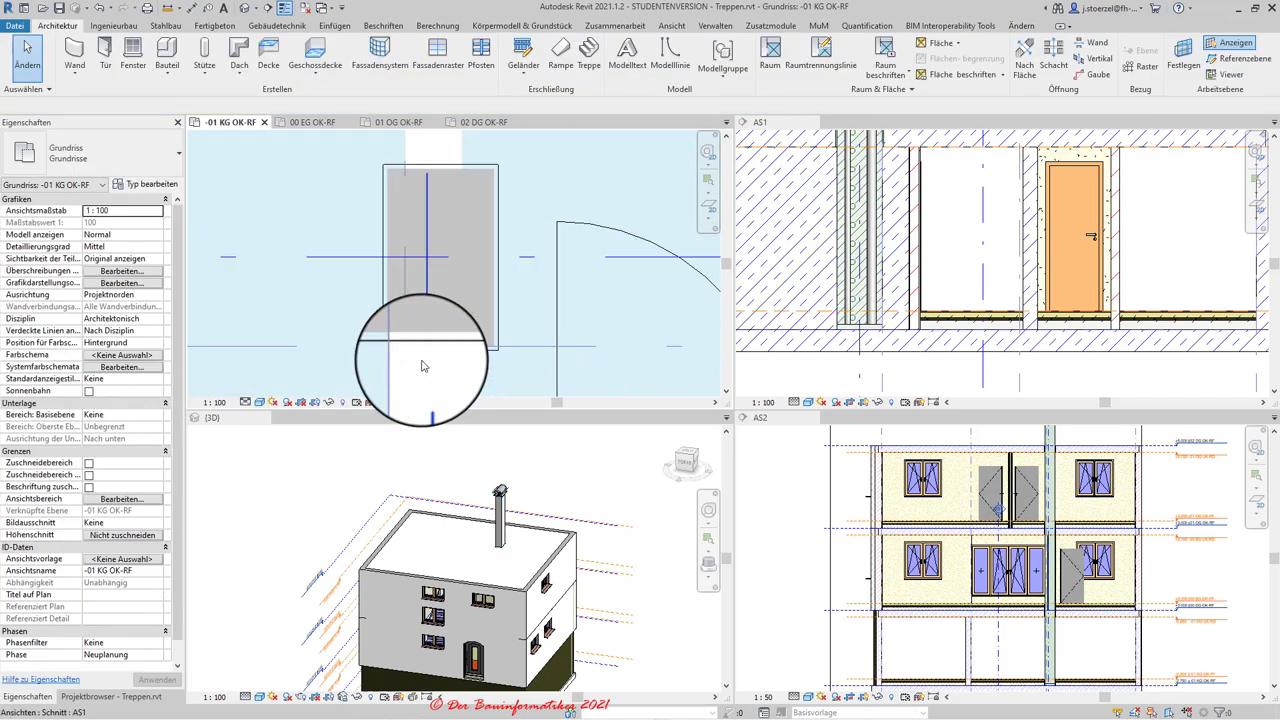
scroll(405, 358, up, 1)
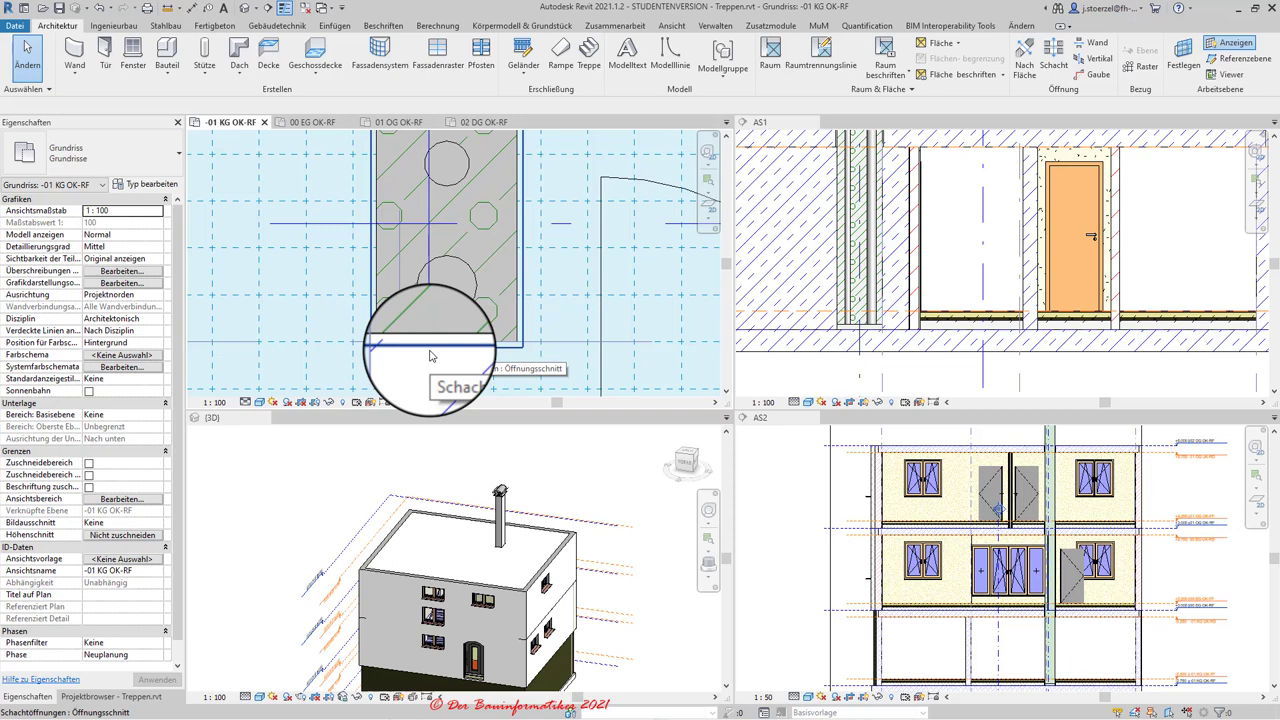
scroll(385, 235, down, 2)
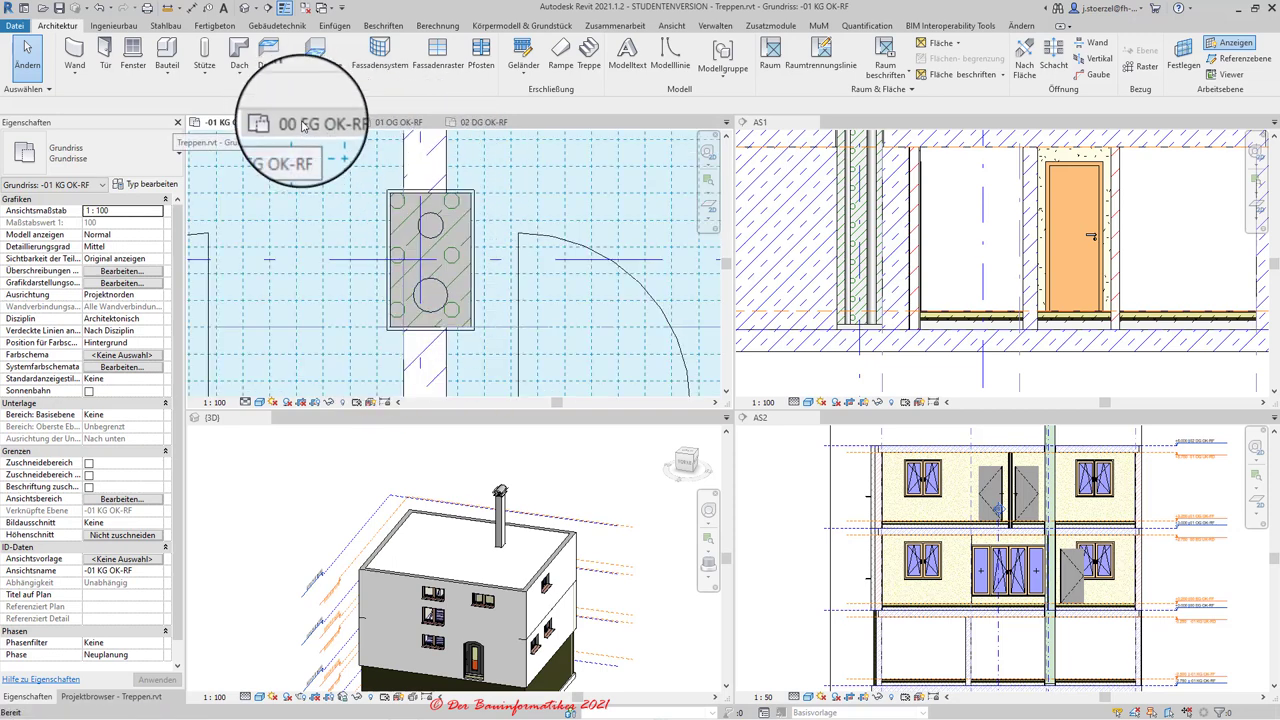
- Switch to the 00 EG OK-RF plan and inspect the chimney and the Gast floor slab
click(303, 123)
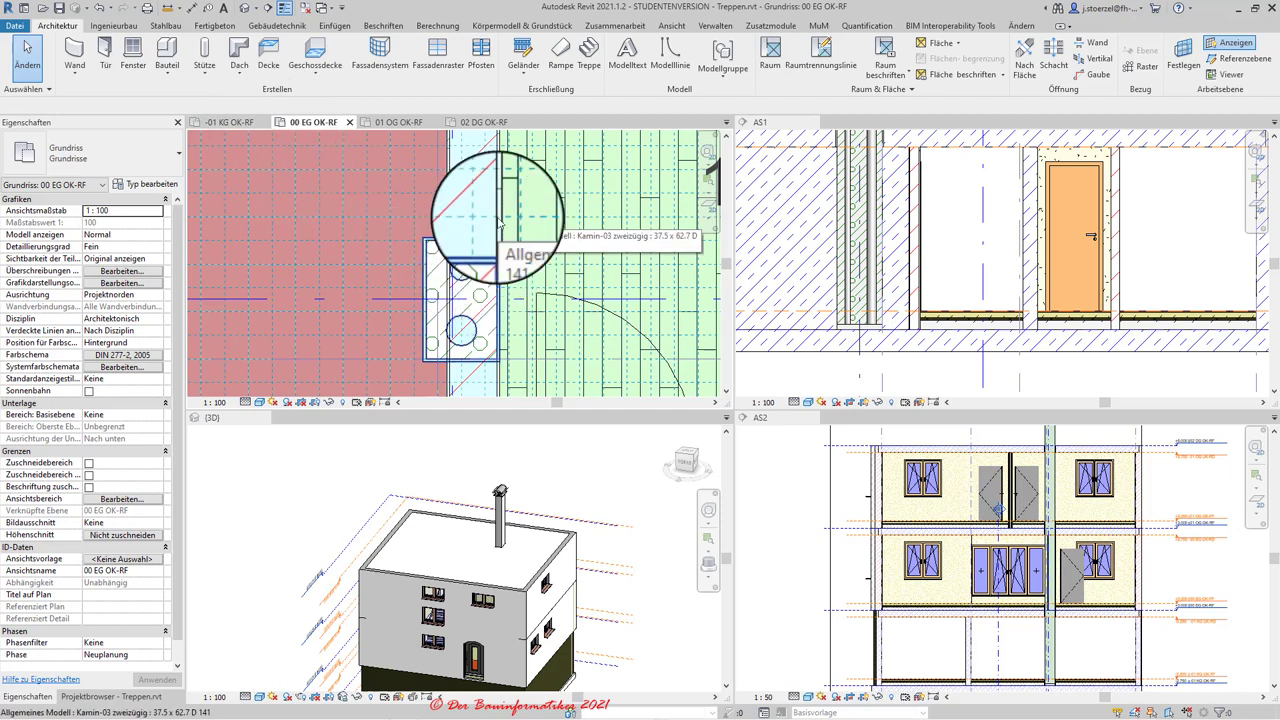
click(500, 222)
scroll(497, 205, down, 3)
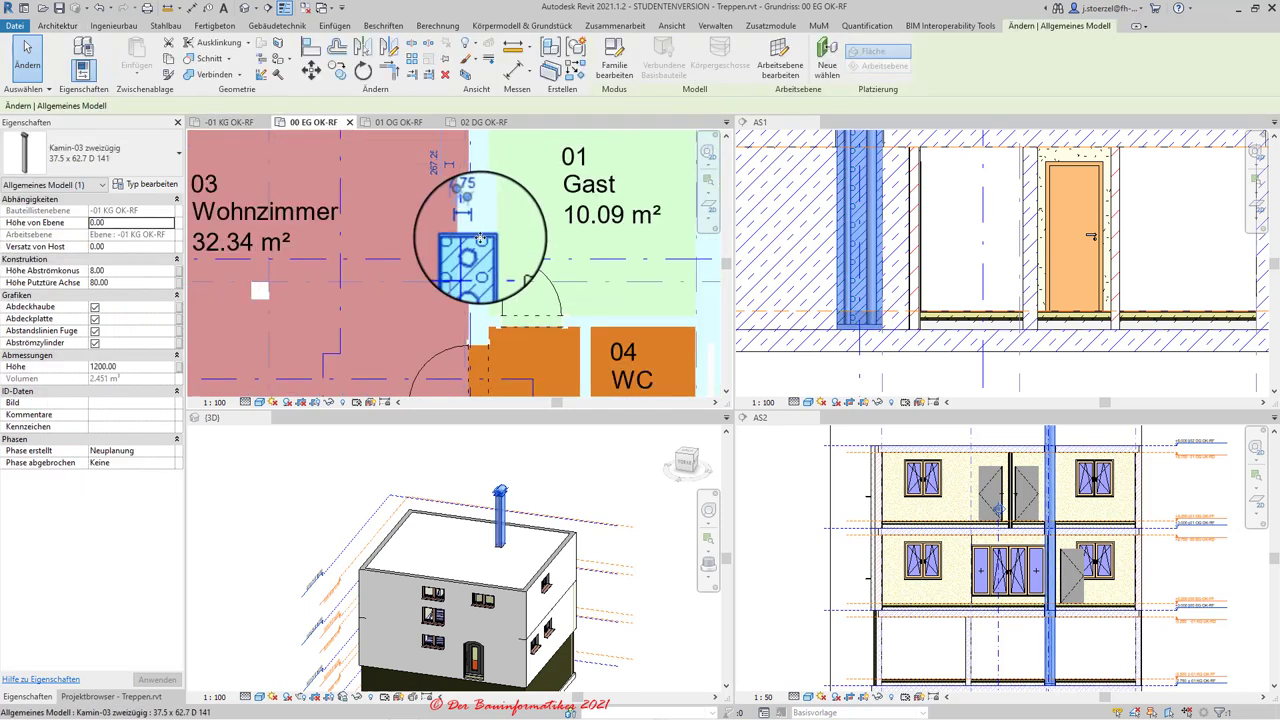
middle_drag(497, 200, 474, 258)
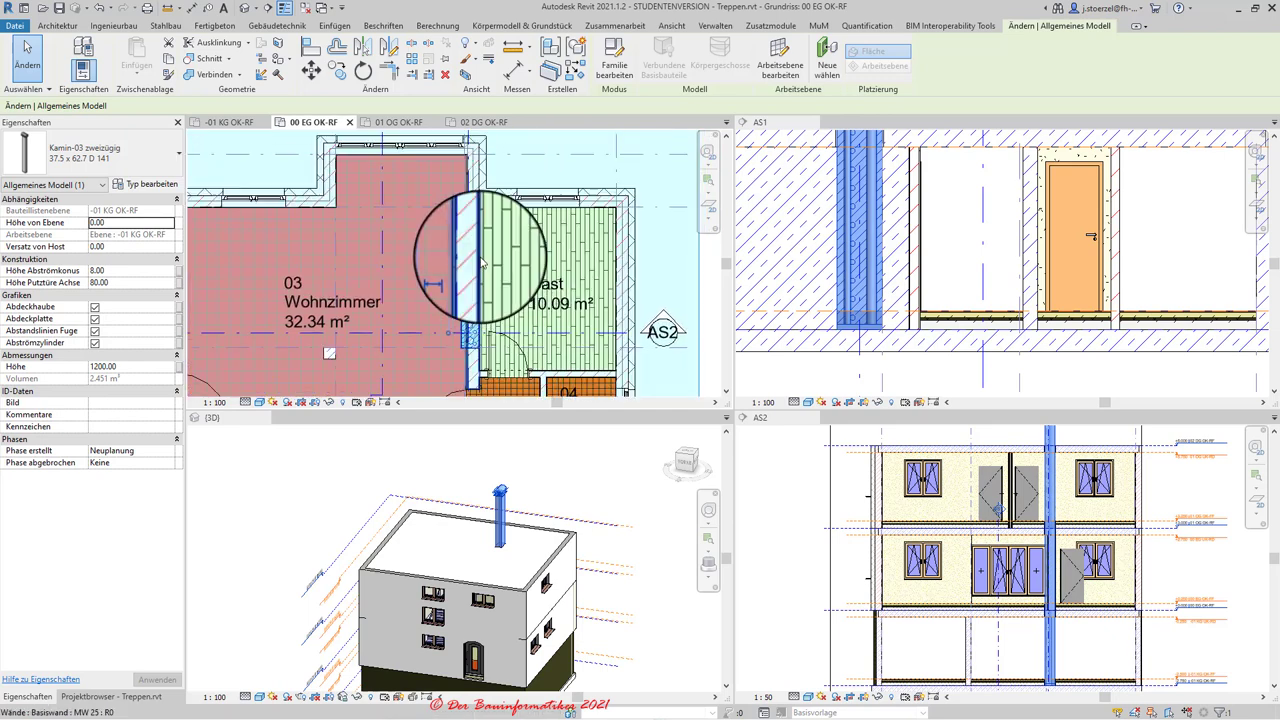
click(476, 260)
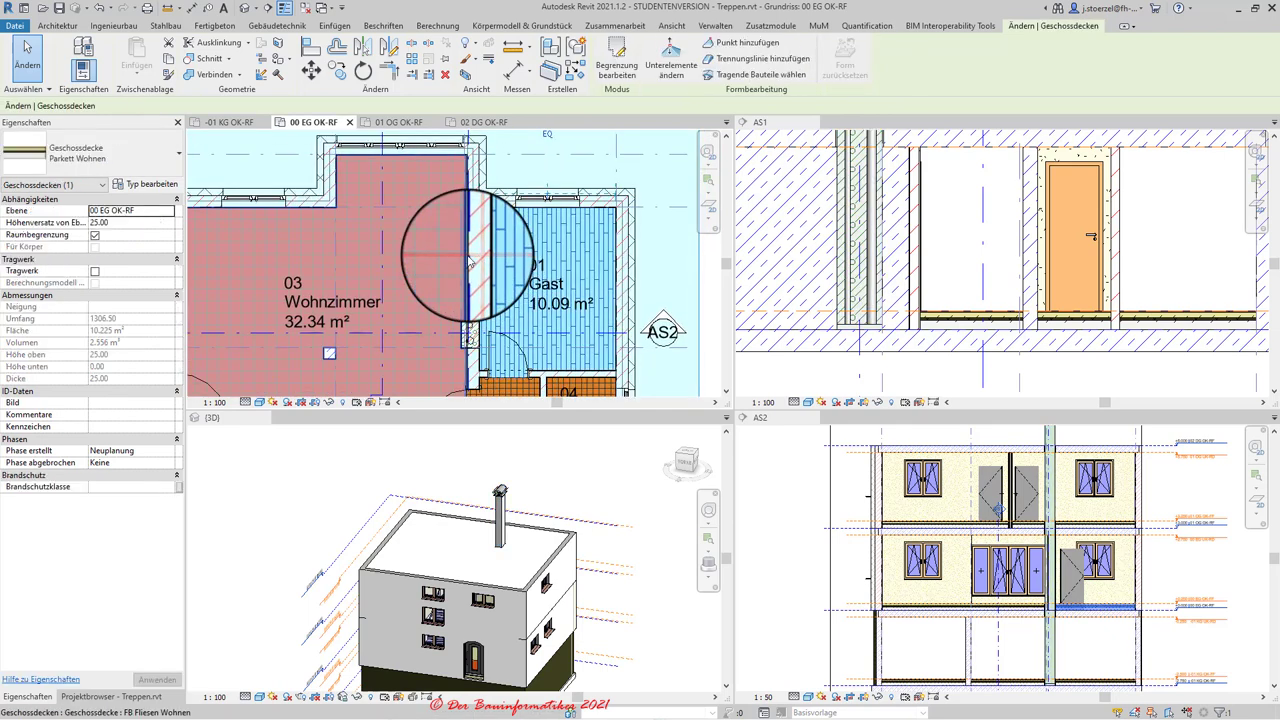
scroll(460, 338, up, 3)
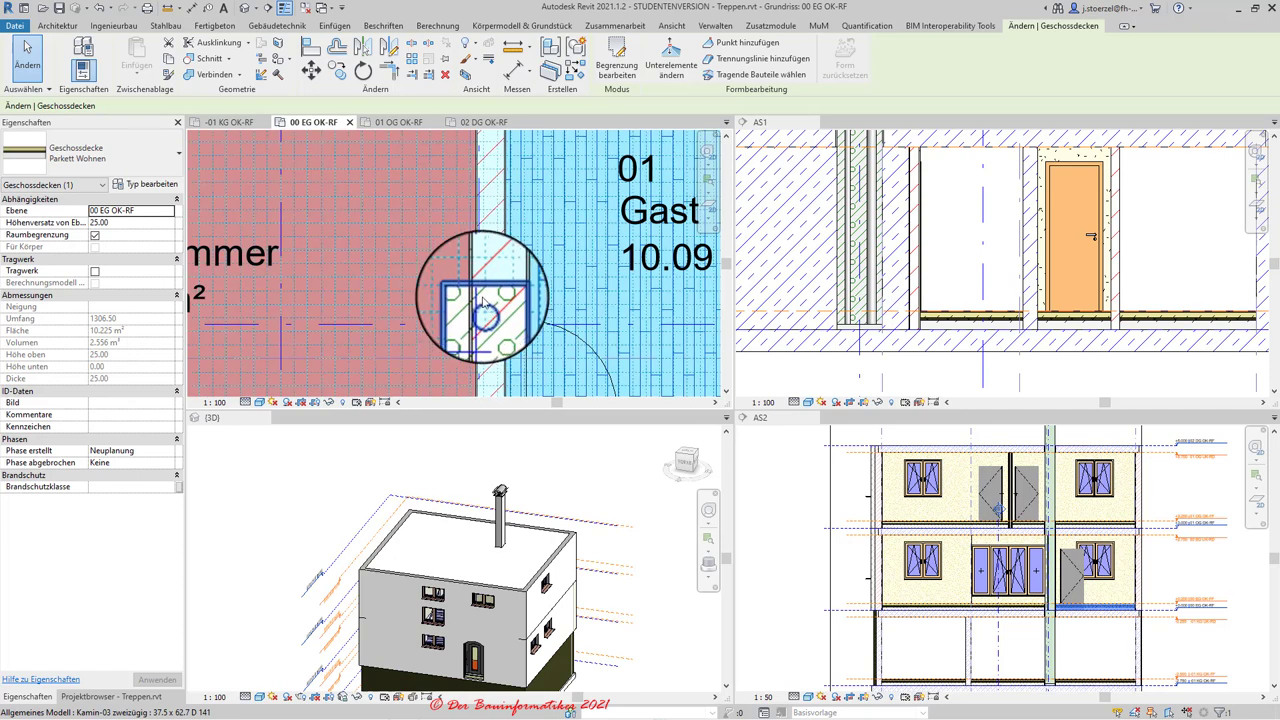
- Hide the chimney in this view and select the MW 25 wall behind it
click(480, 318)
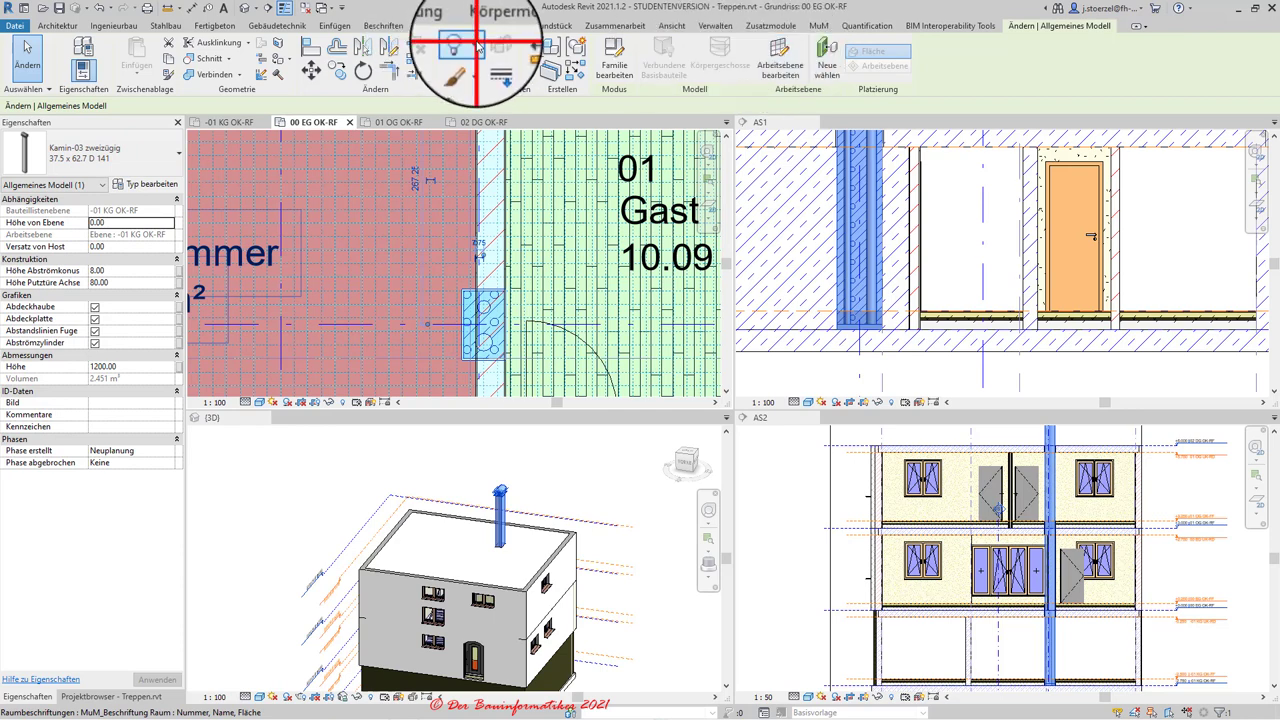
click(455, 47)
click(475, 72)
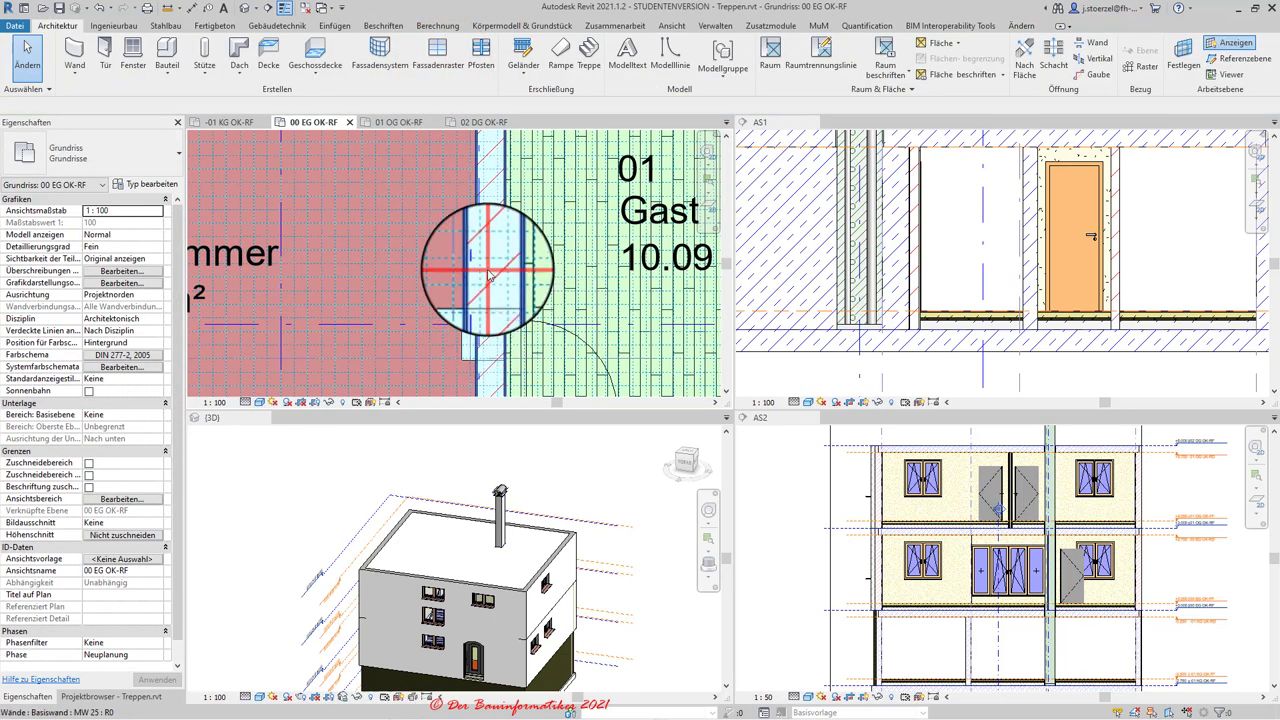
click(489, 276)
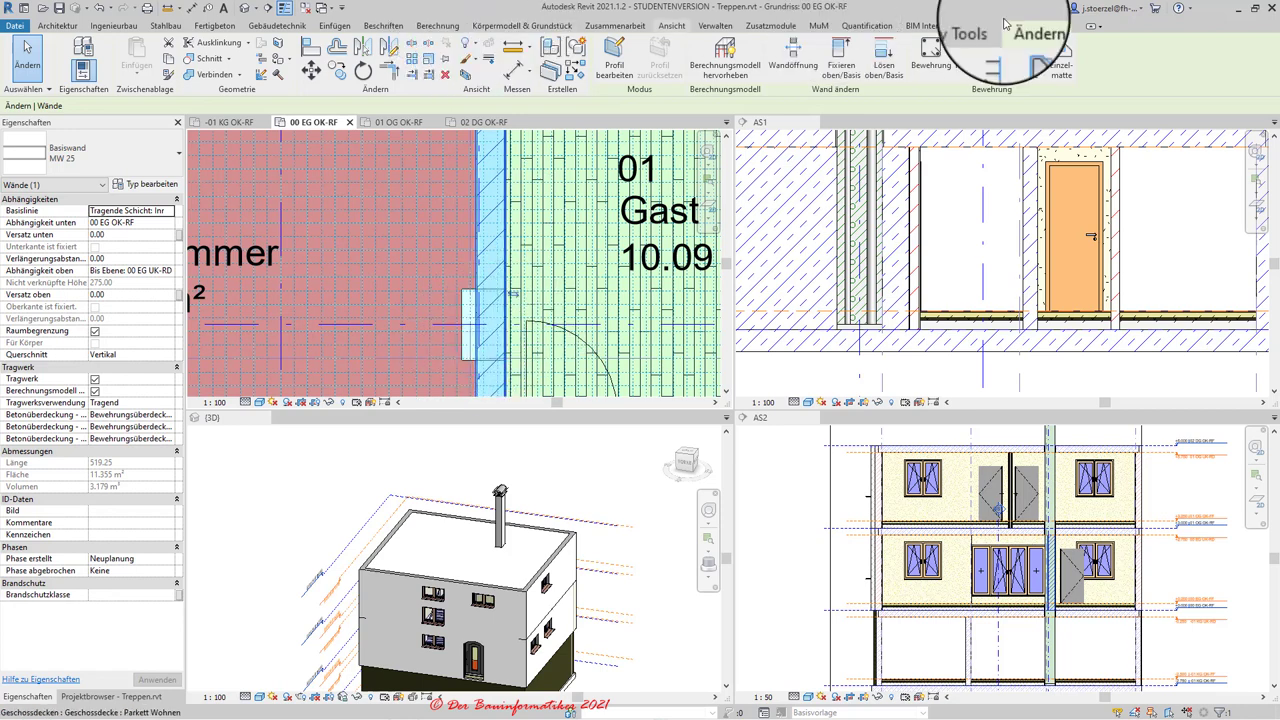
- Cancel the running operation and clear the shaft opening and floor slab selections
click(417, 47)
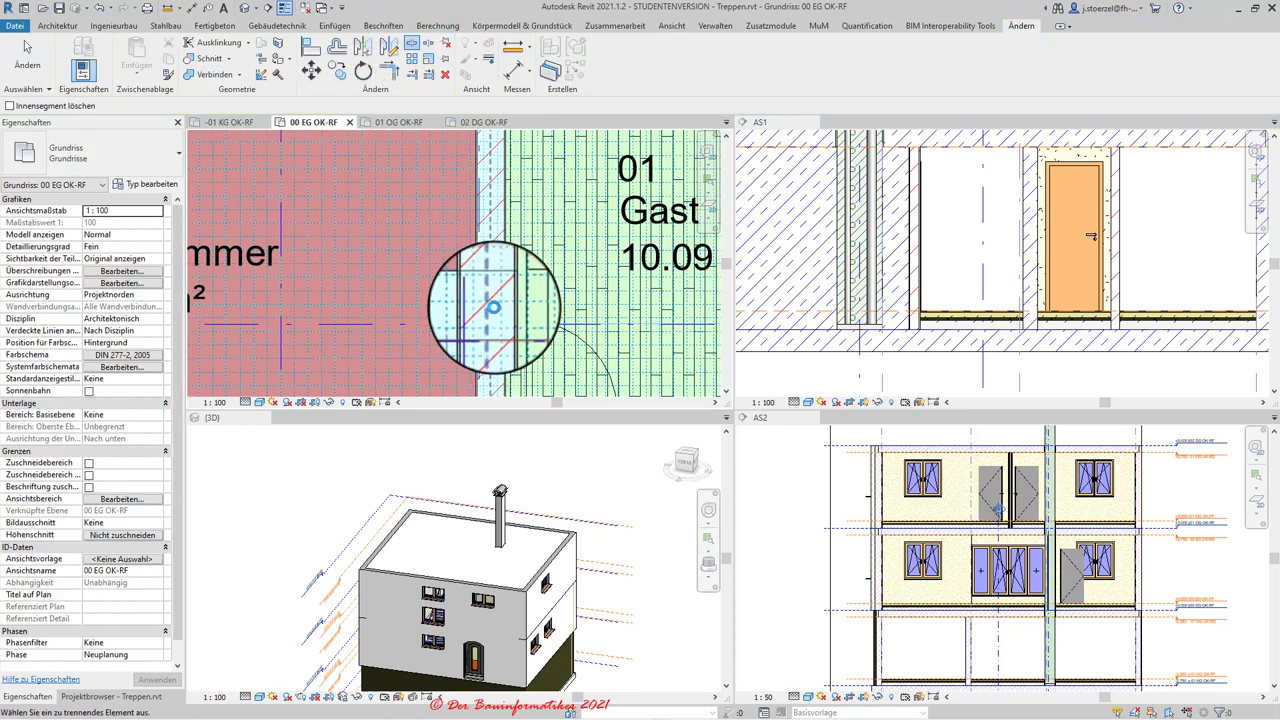
key(Escape)
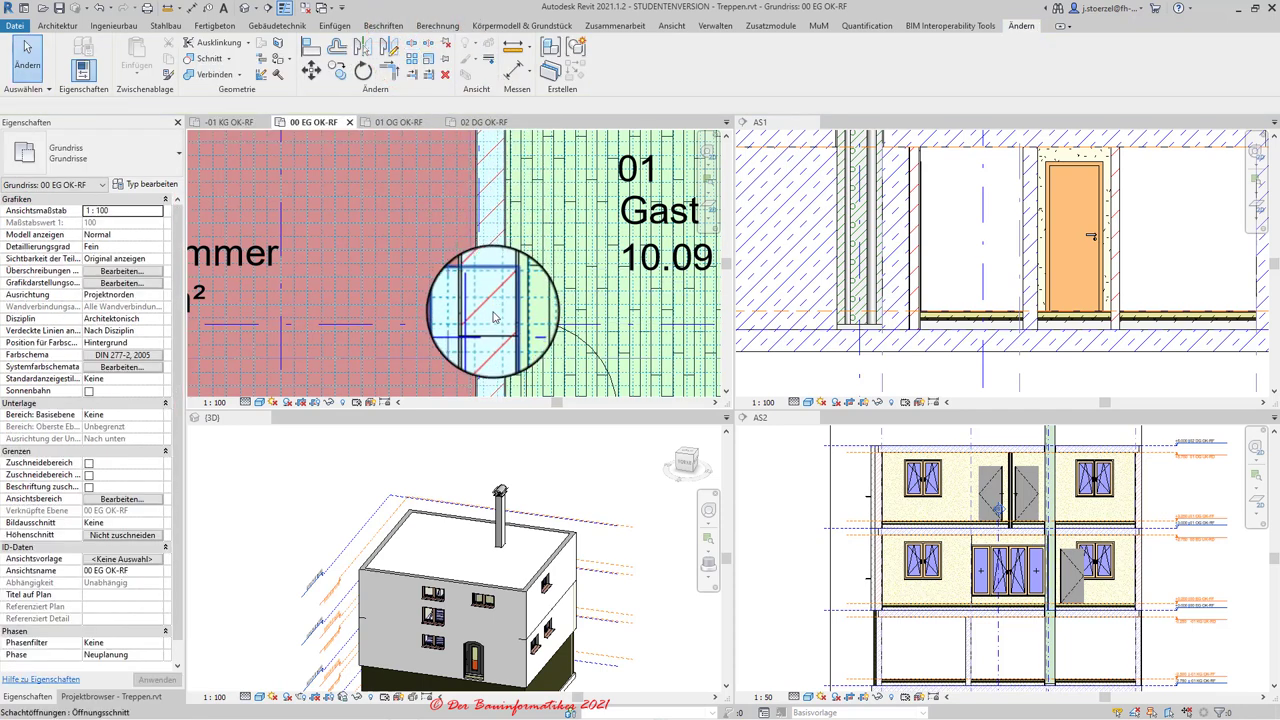
click(494, 318)
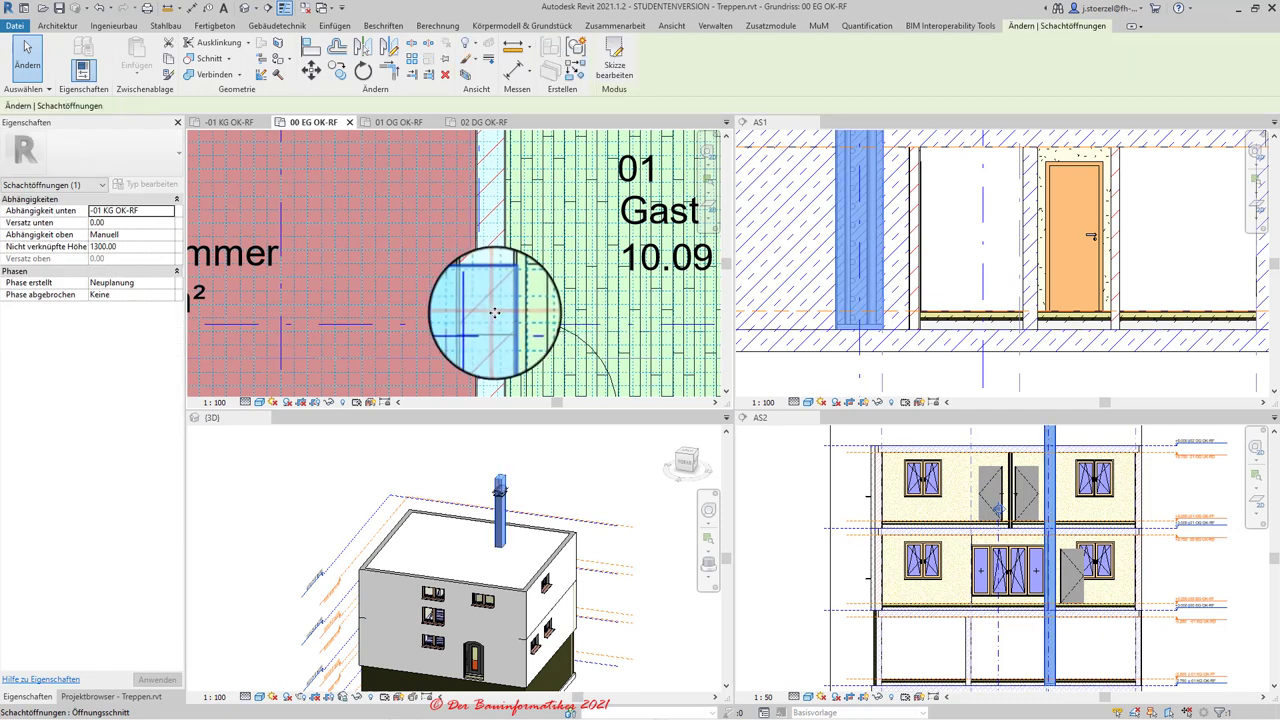
key(Escape)
click(479, 262)
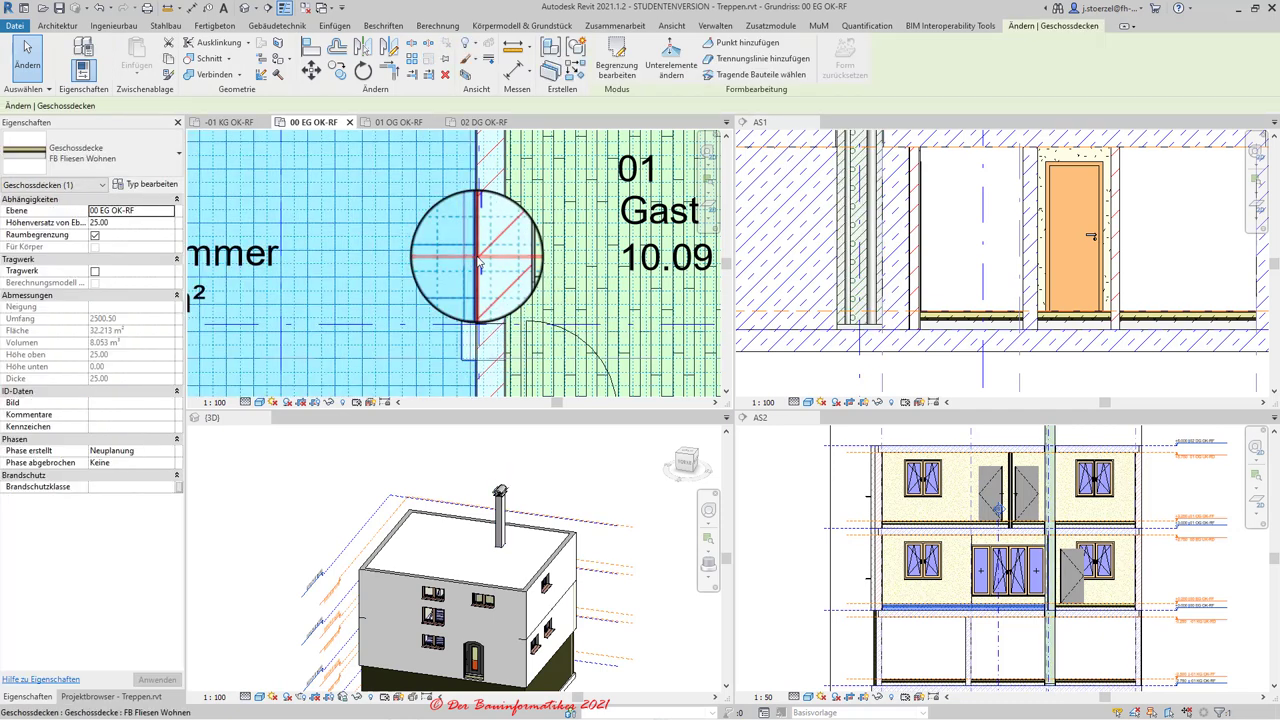
key(Escape)
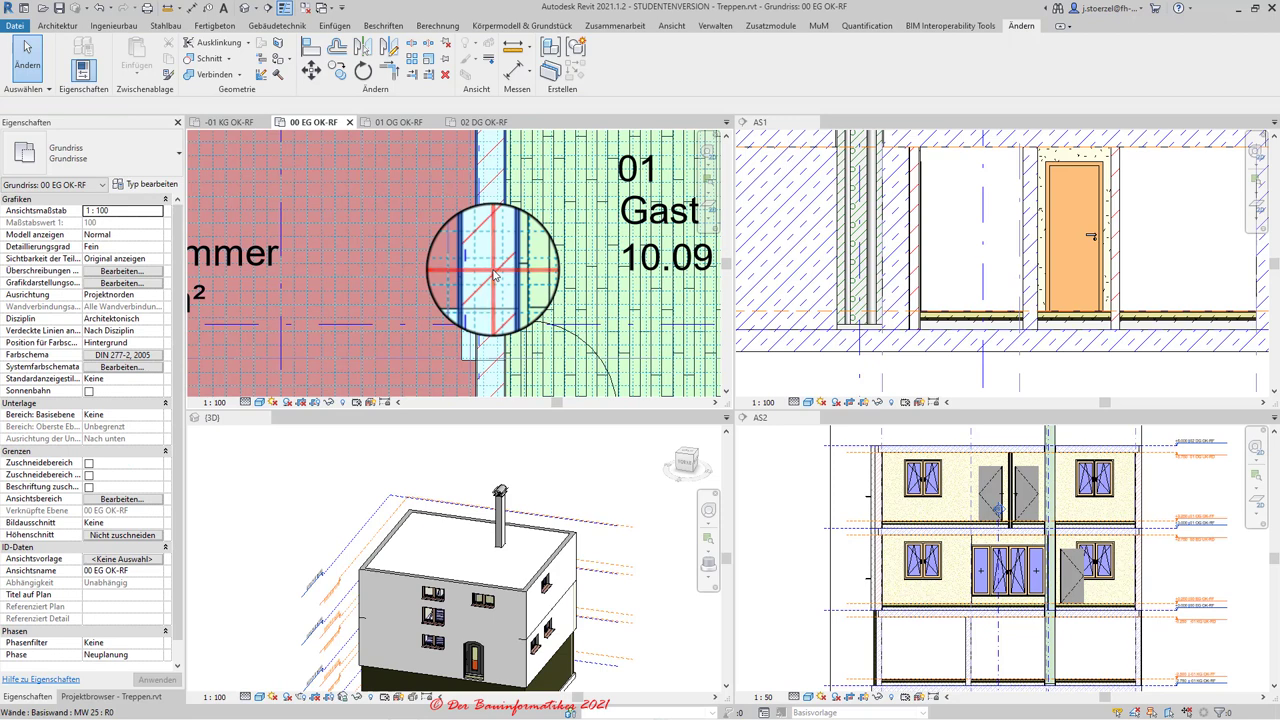
- Drag the MW 25 wall end back to the shaft, 287.25 to 242.00, accepting the room warning
click(492, 280)
scroll(474, 337, up, 2)
scroll(474, 337, up, 2)
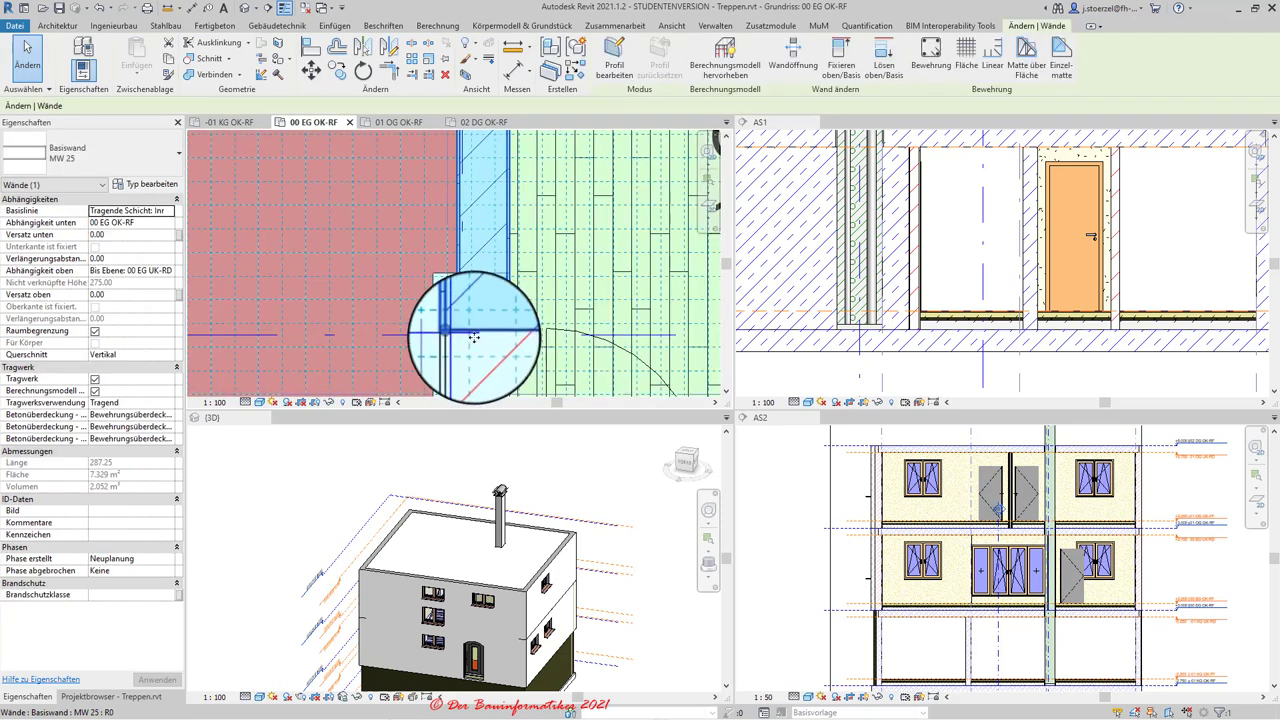
drag(458, 336, 530, 319)
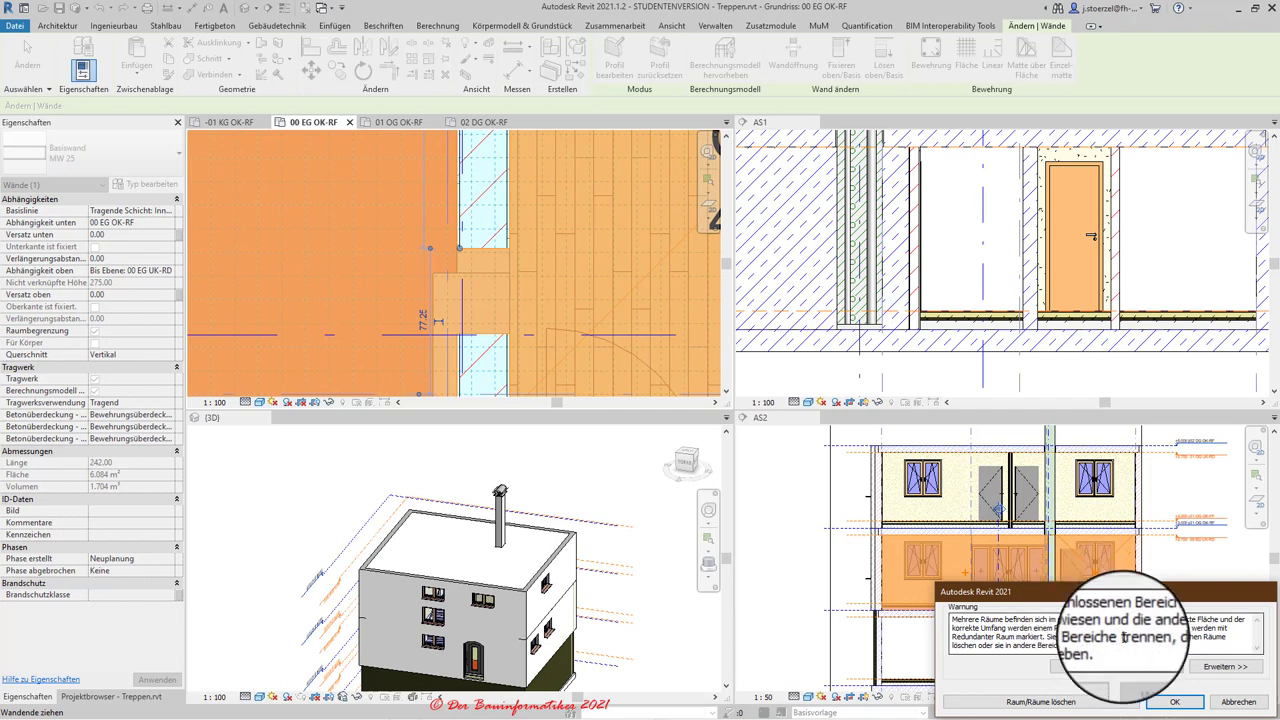
scroll(466, 296, down, 2)
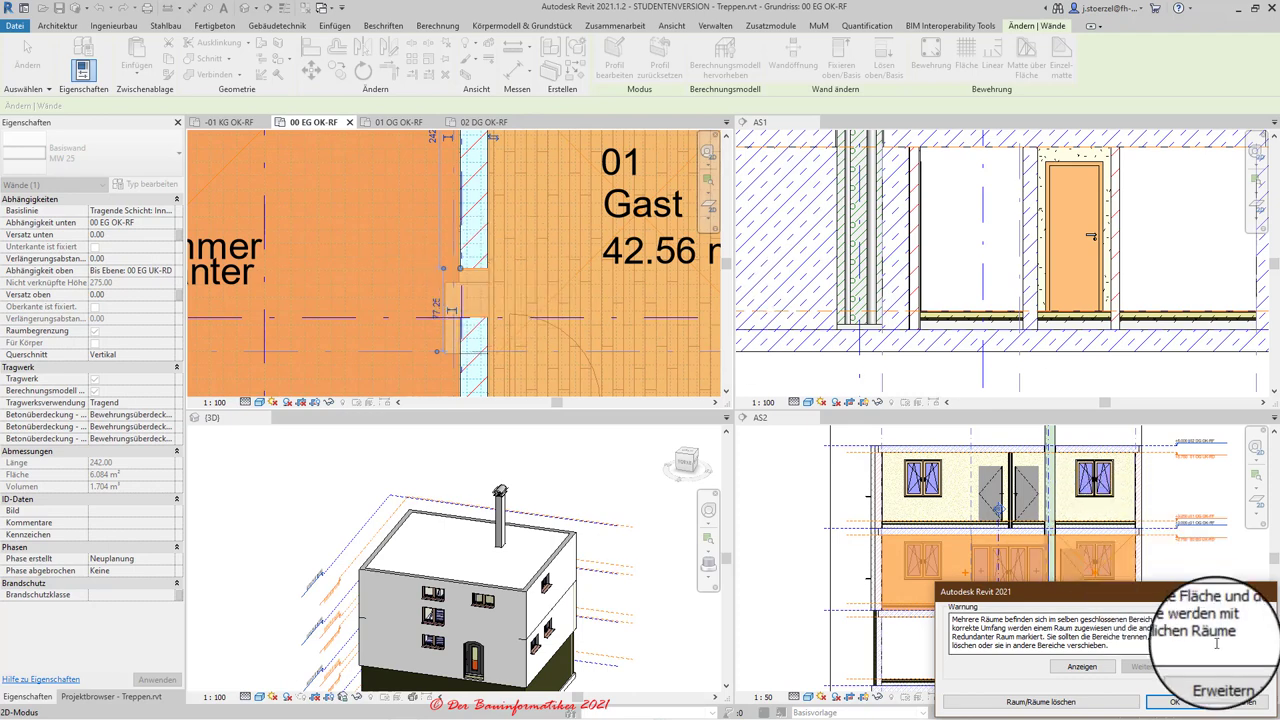
click(1235, 702)
- Check the shaft opening, then pan the plan to show the door swing
key(Escape)
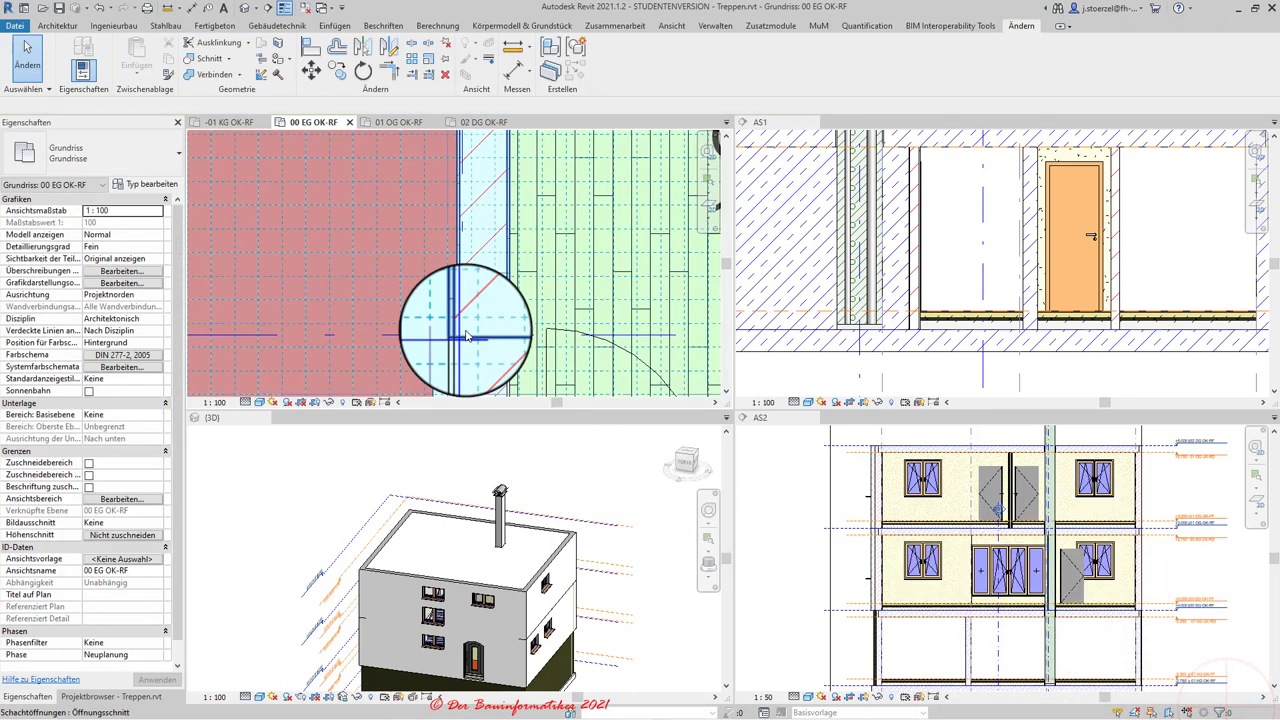
click(440, 305)
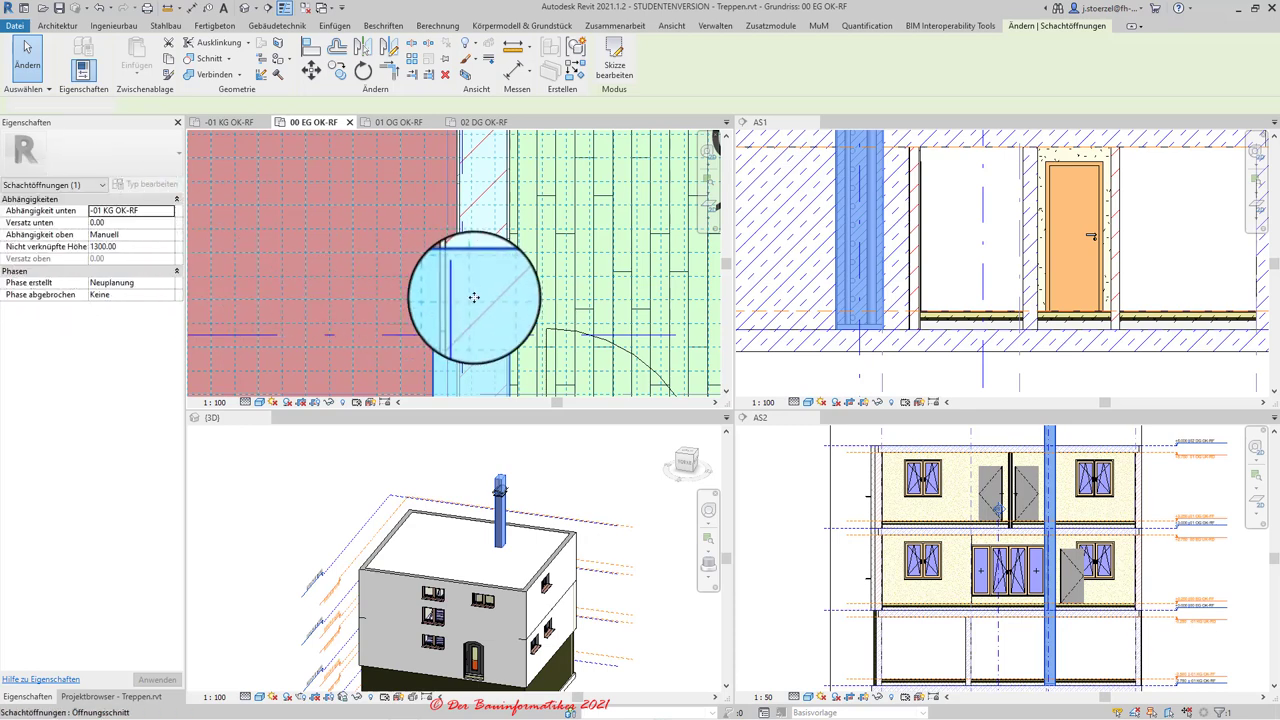
key(Escape)
scroll(476, 285, up, 2)
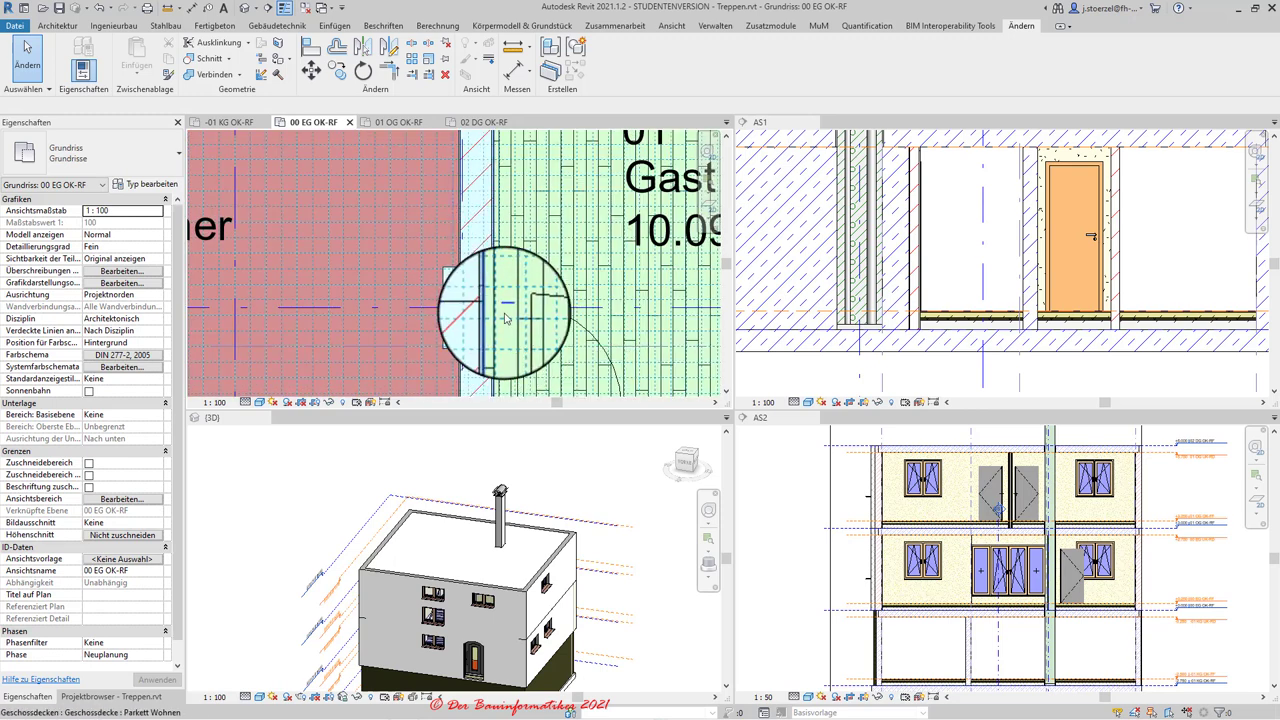
scroll(481, 309, down, 2)
scroll(498, 300, down, 1)
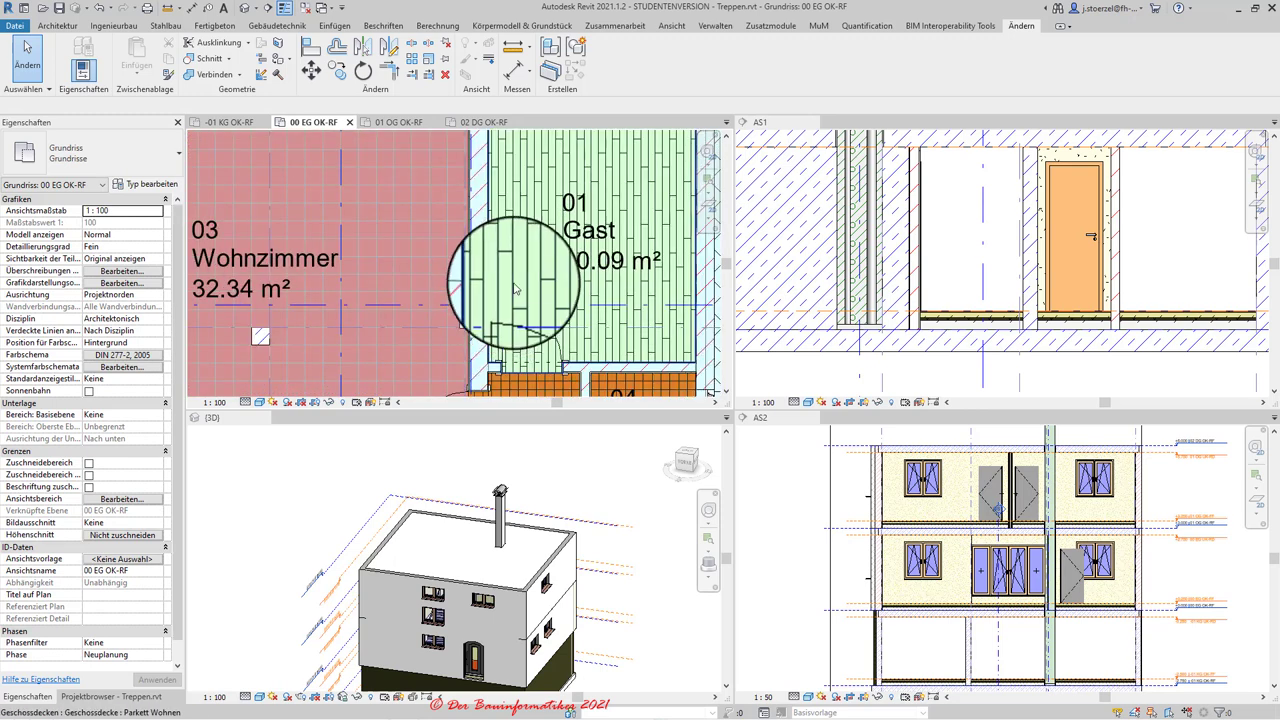
scroll(505, 288, up, 1)
scroll(505, 292, up, 1)
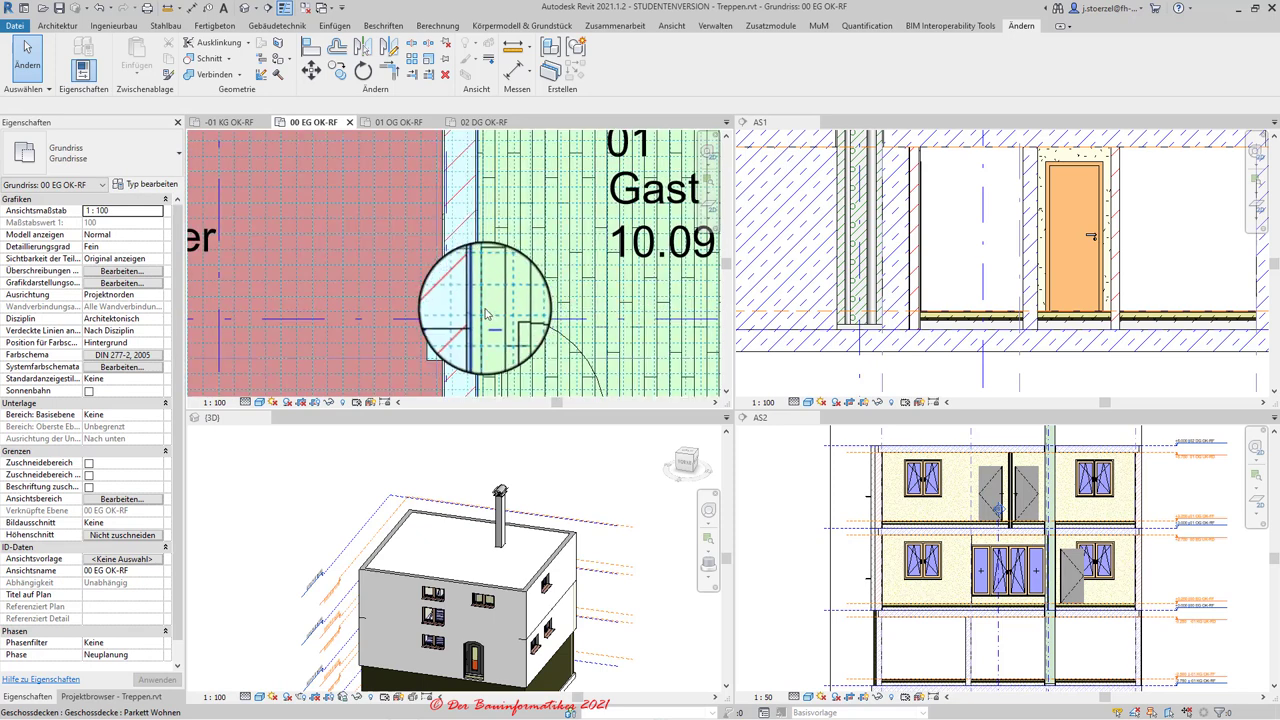
middle_drag(495, 316, 486, 277)
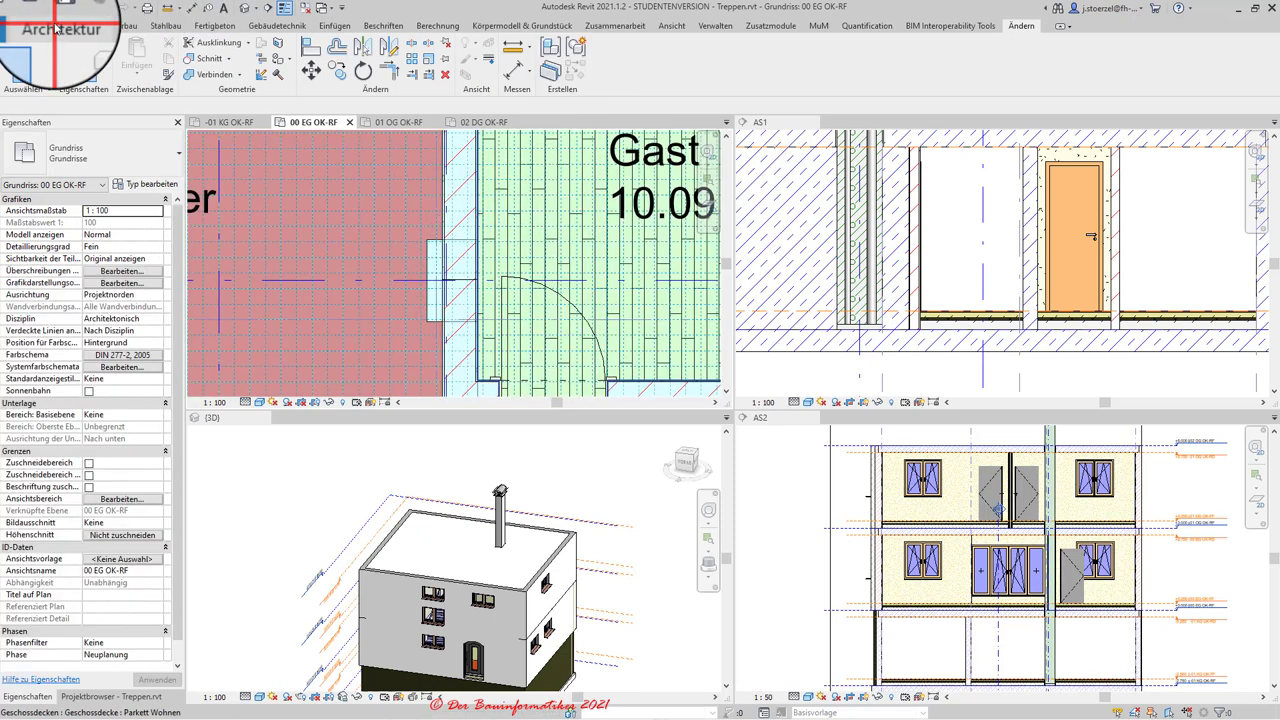
- Turn off the work plane display with Architektur > Arbeitsebene > Anzeigen
click(58, 27)
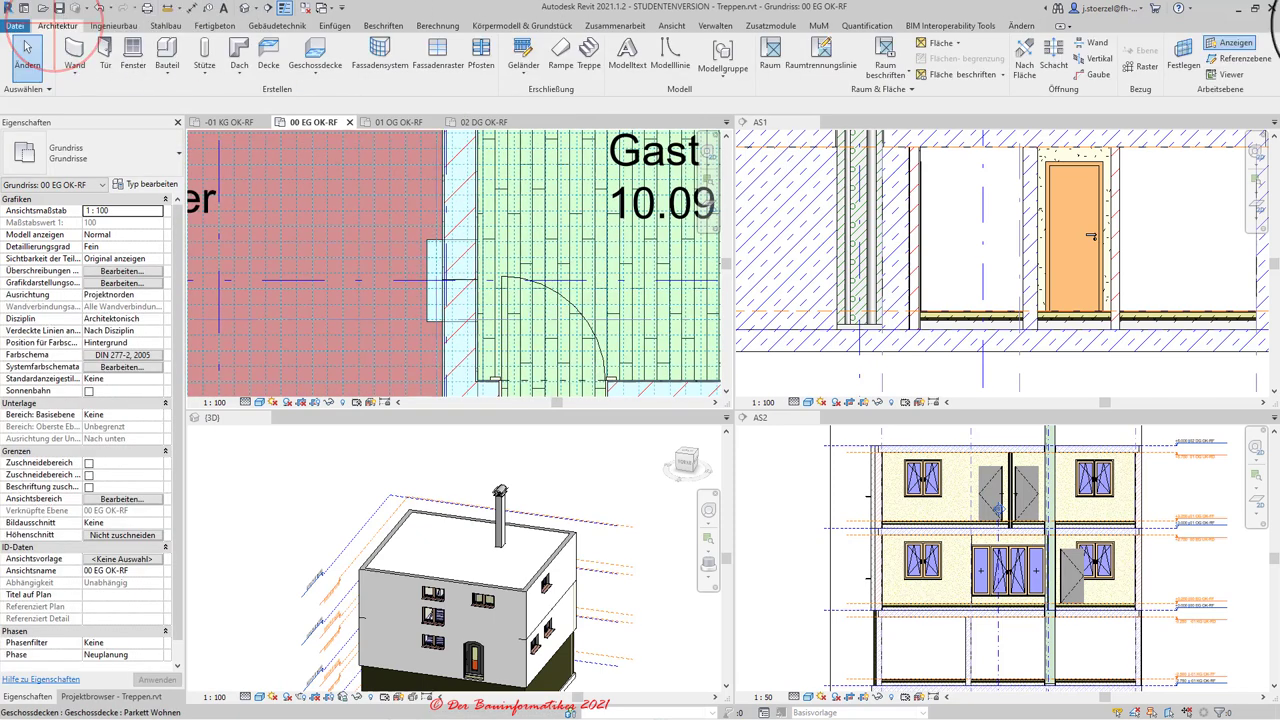
click(1232, 43)
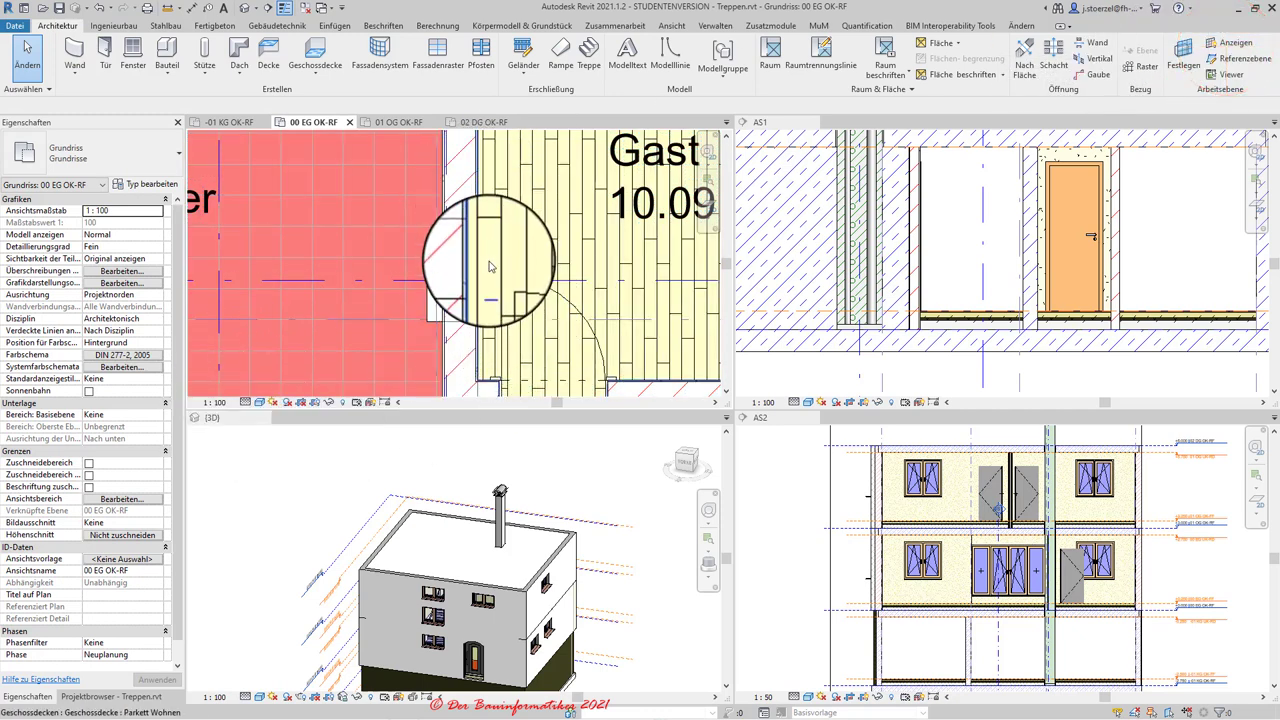
scroll(489, 266, down, 2)
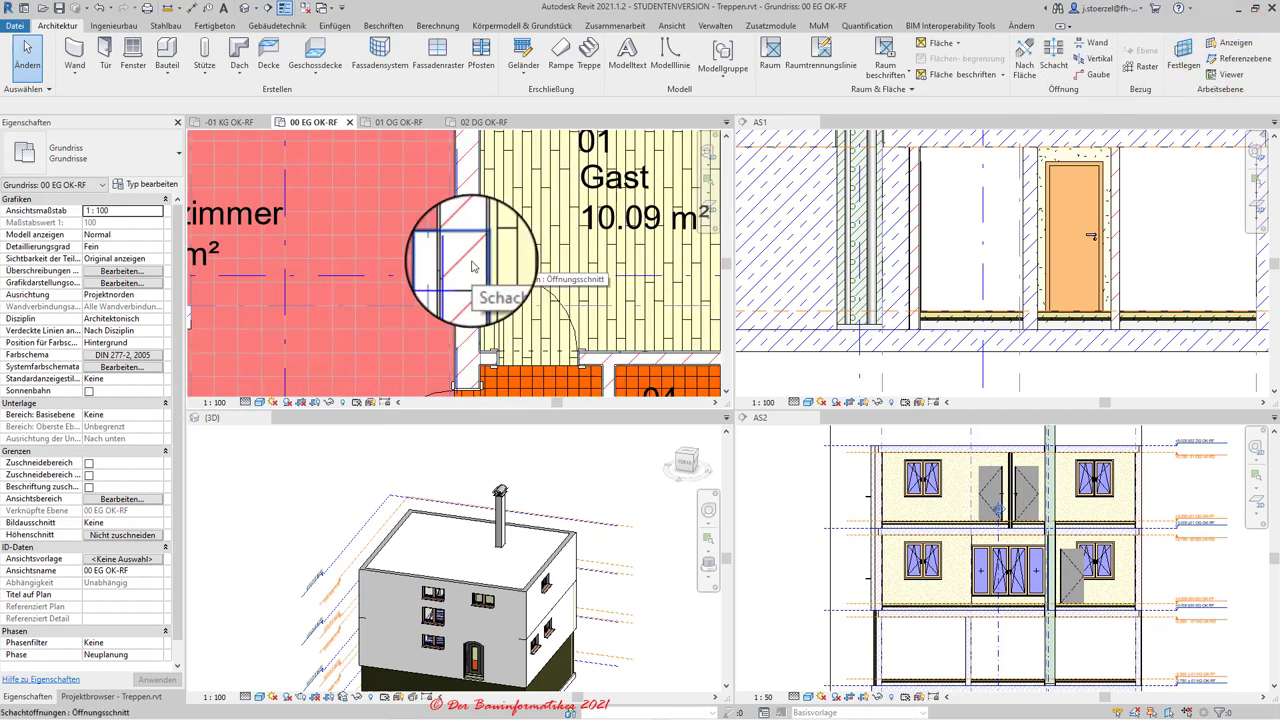
- Uncheck Geschossdecken in the VG Modellkategorien list and apply the change
key(v)
key(v)
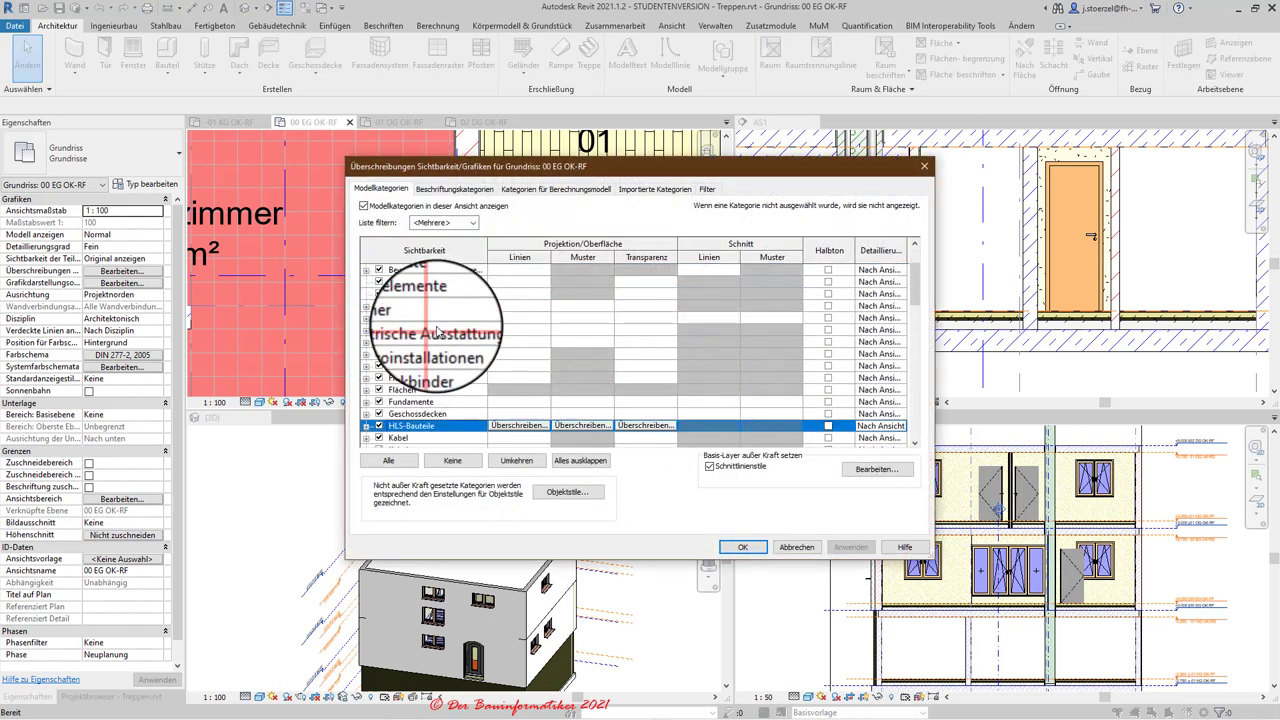
scroll(436, 407, down, 1)
scroll(420, 392, down, 1)
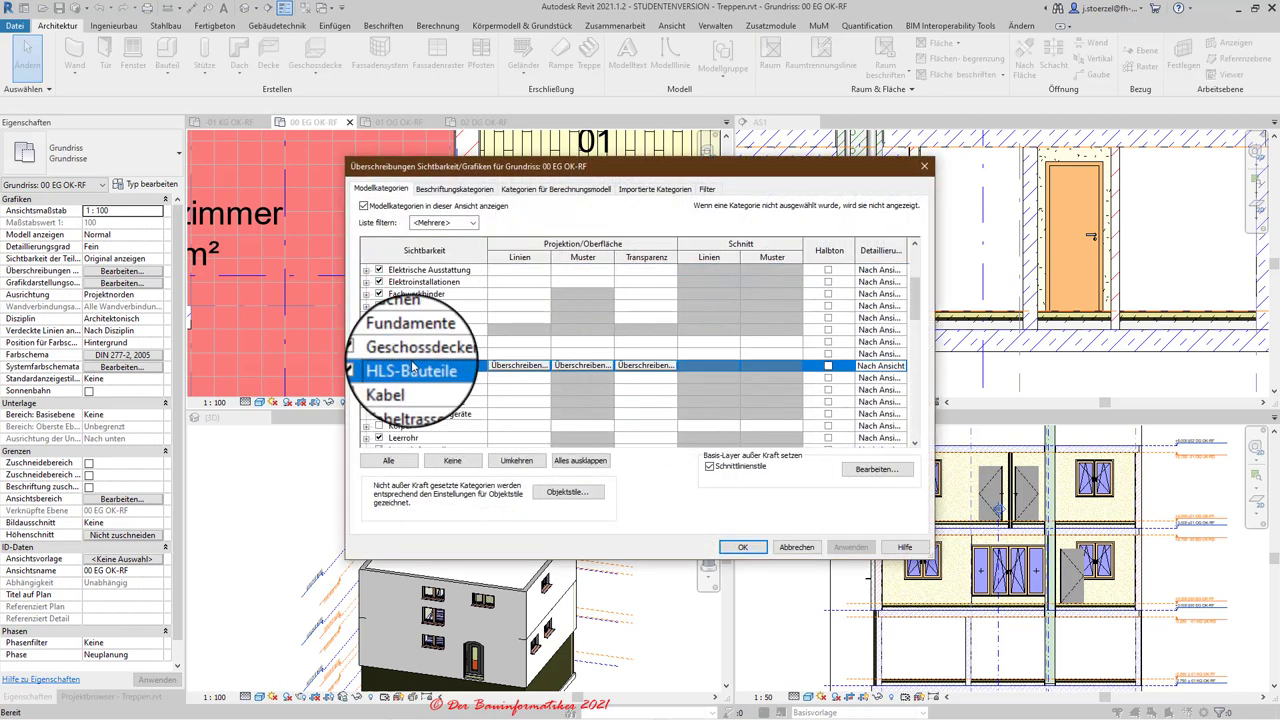
click(379, 365)
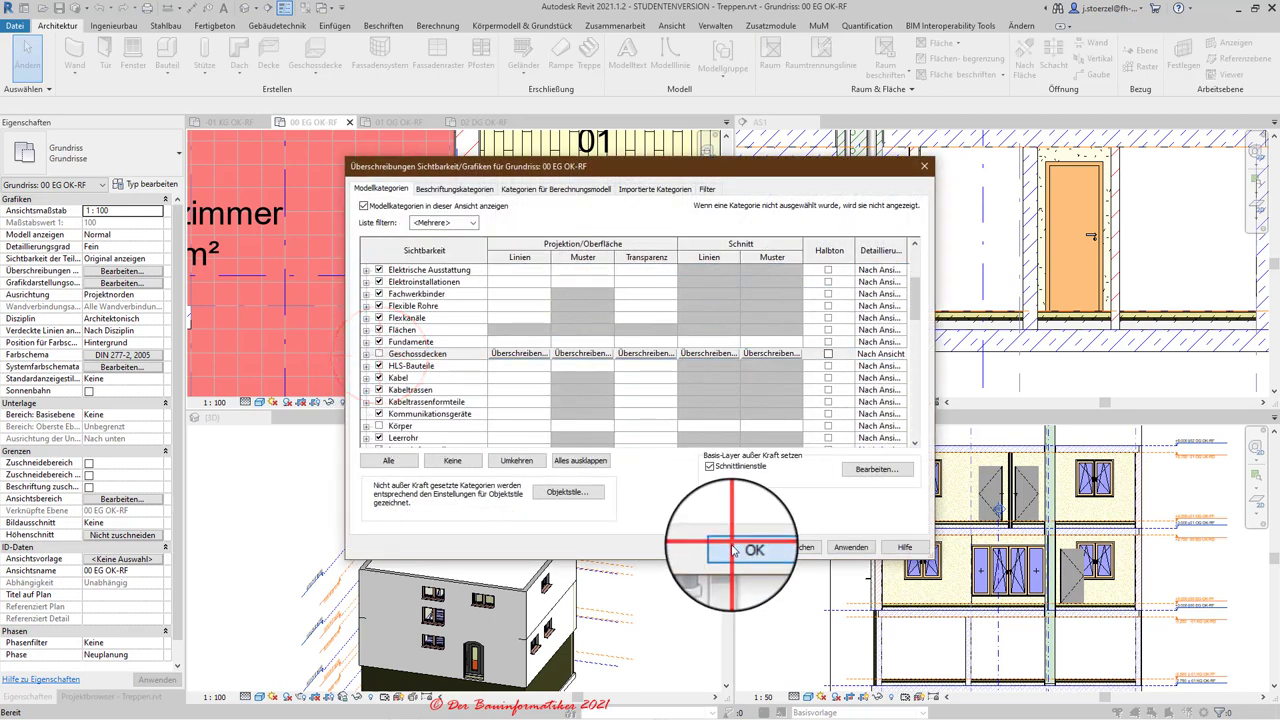
click(725, 547)
scroll(485, 300, up, 2)
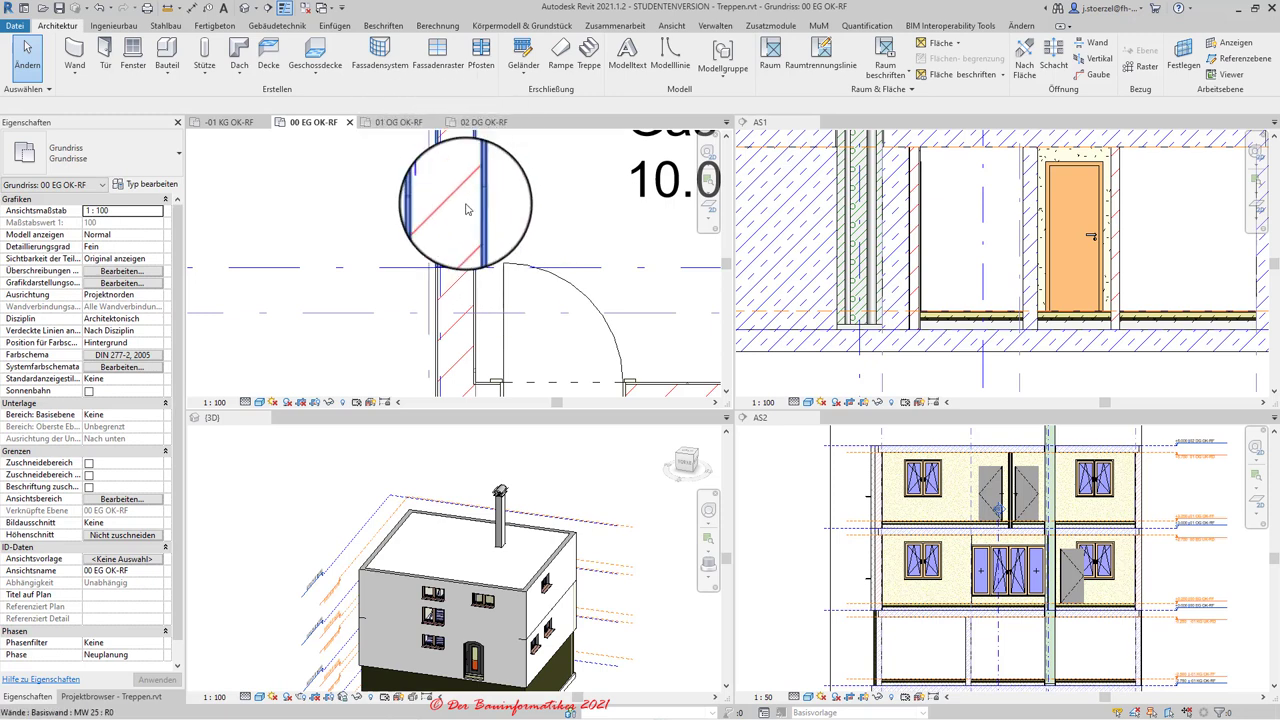
- Reveal hidden elements, unhide the Kamin-03 zweizügig chimney, and exit reveal mode
click(345, 405)
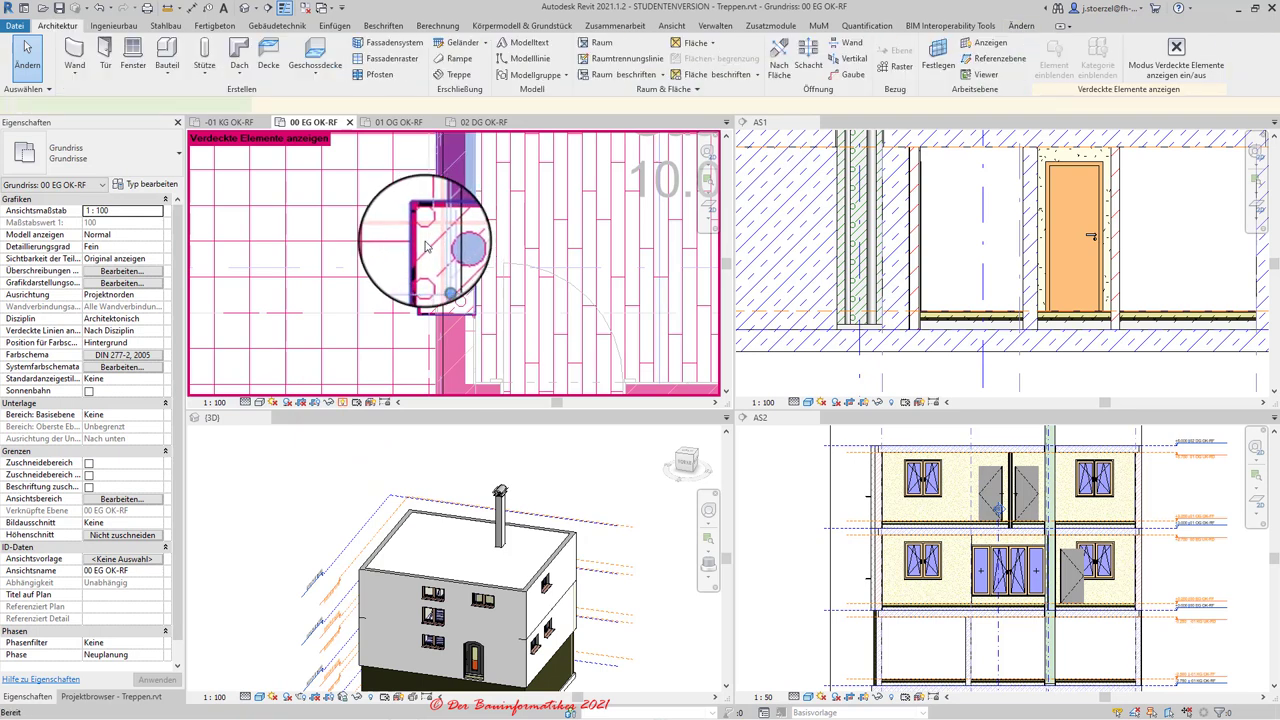
click(415, 249)
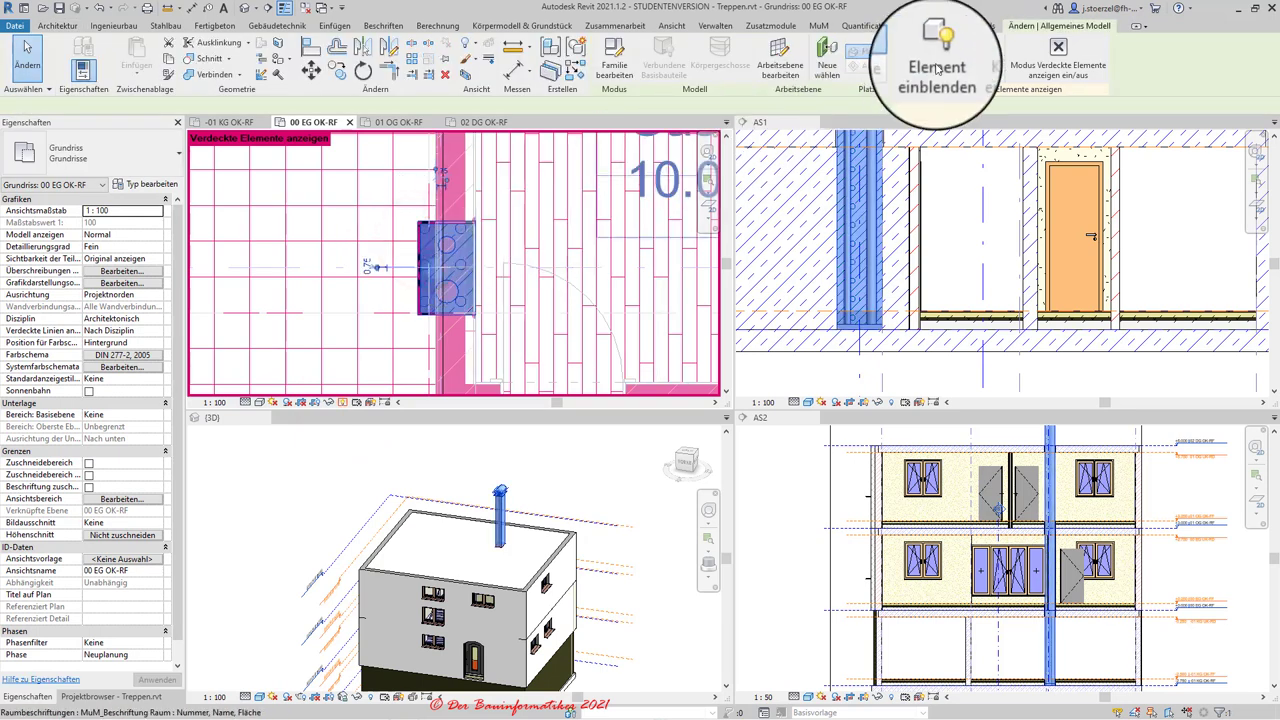
click(1057, 55)
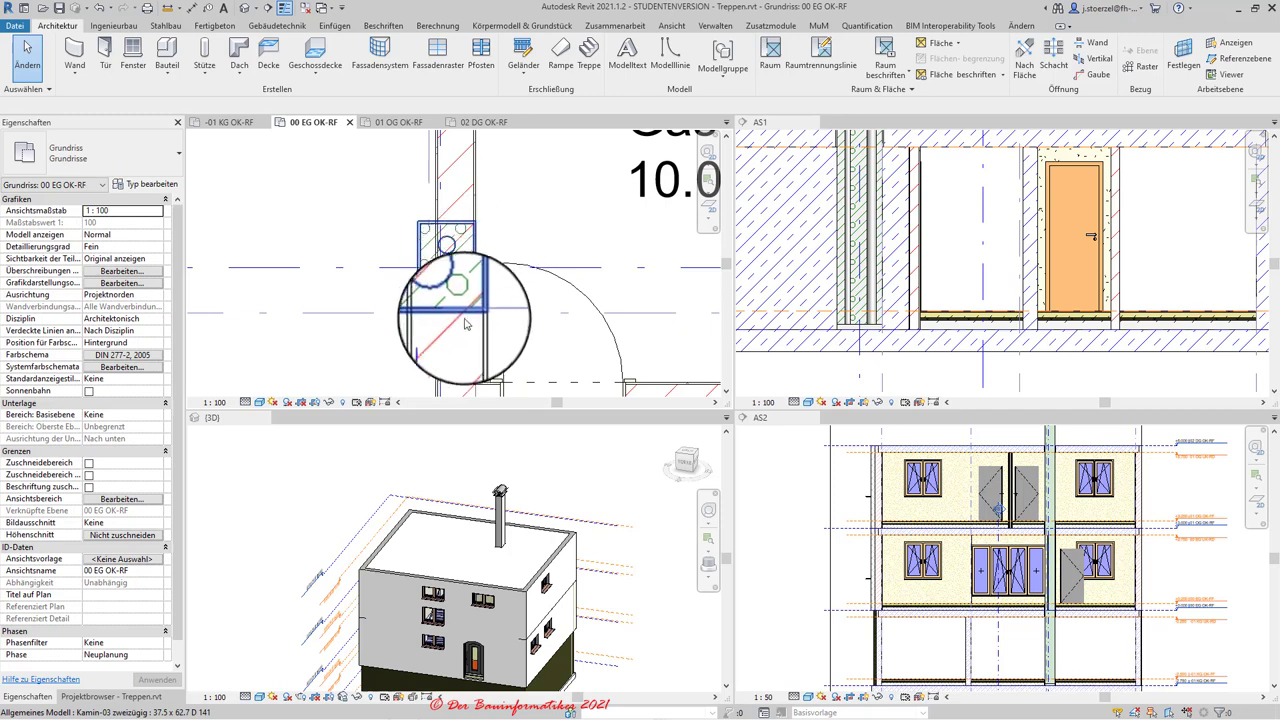
scroll(487, 278, up, 2)
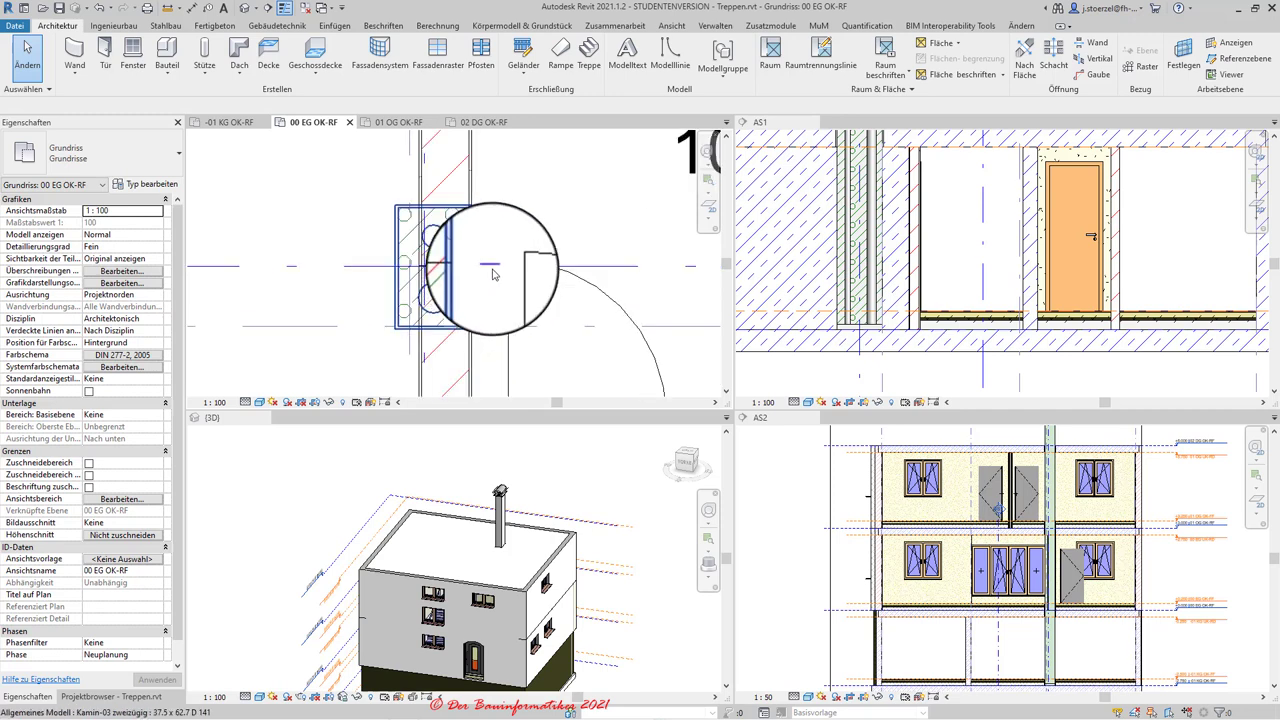
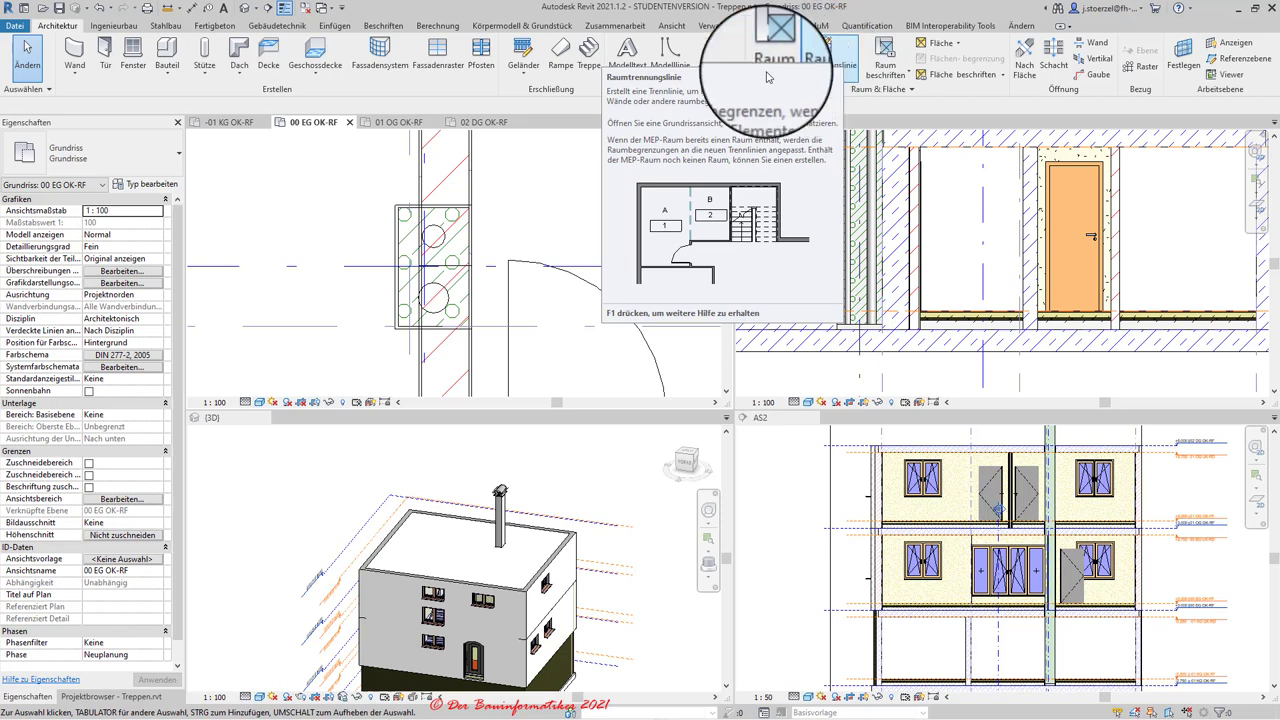
- Start a room separation line at the chimney corner, then cancel it without placing it
scroll(421, 320, down, 1)
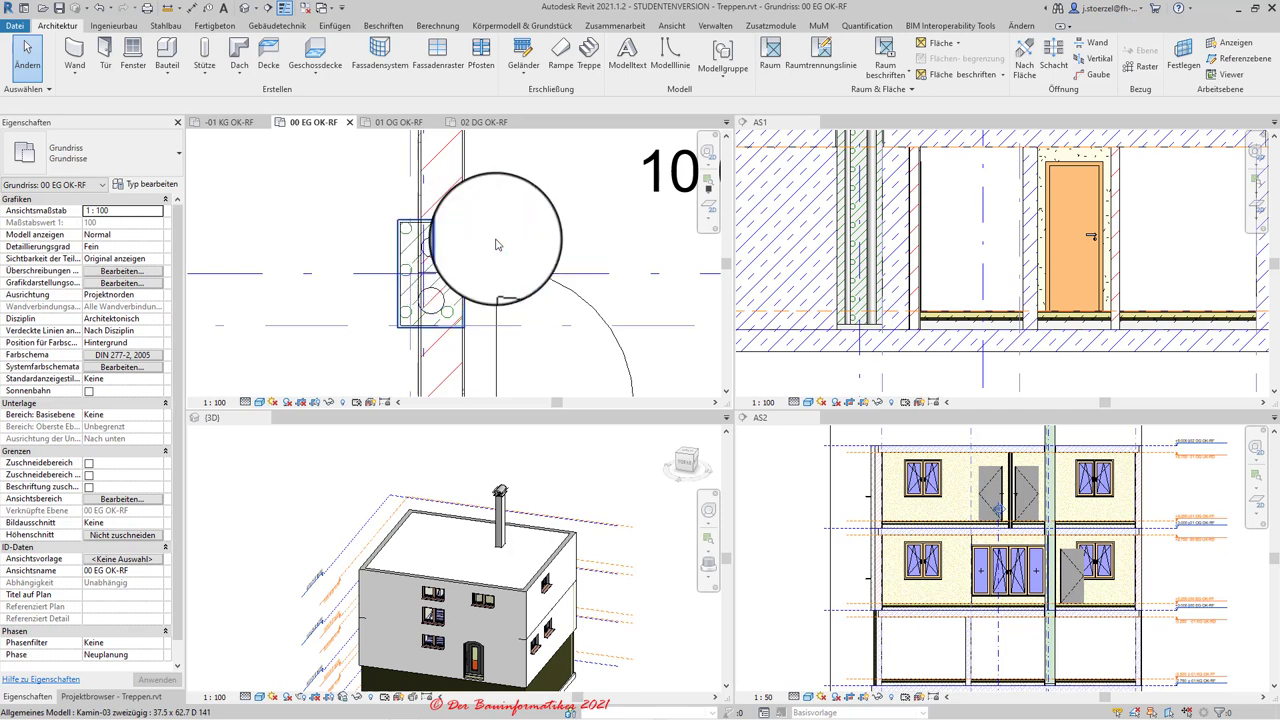
click(825, 60)
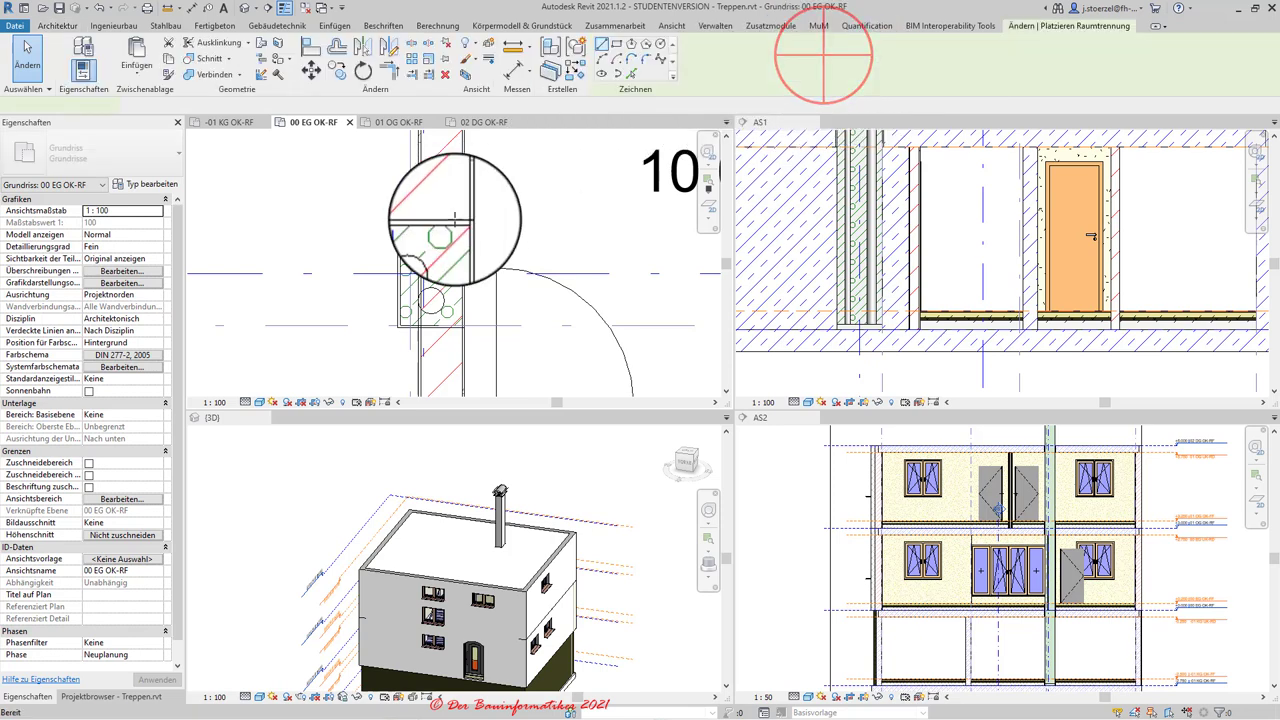
scroll(485, 250, up, 2)
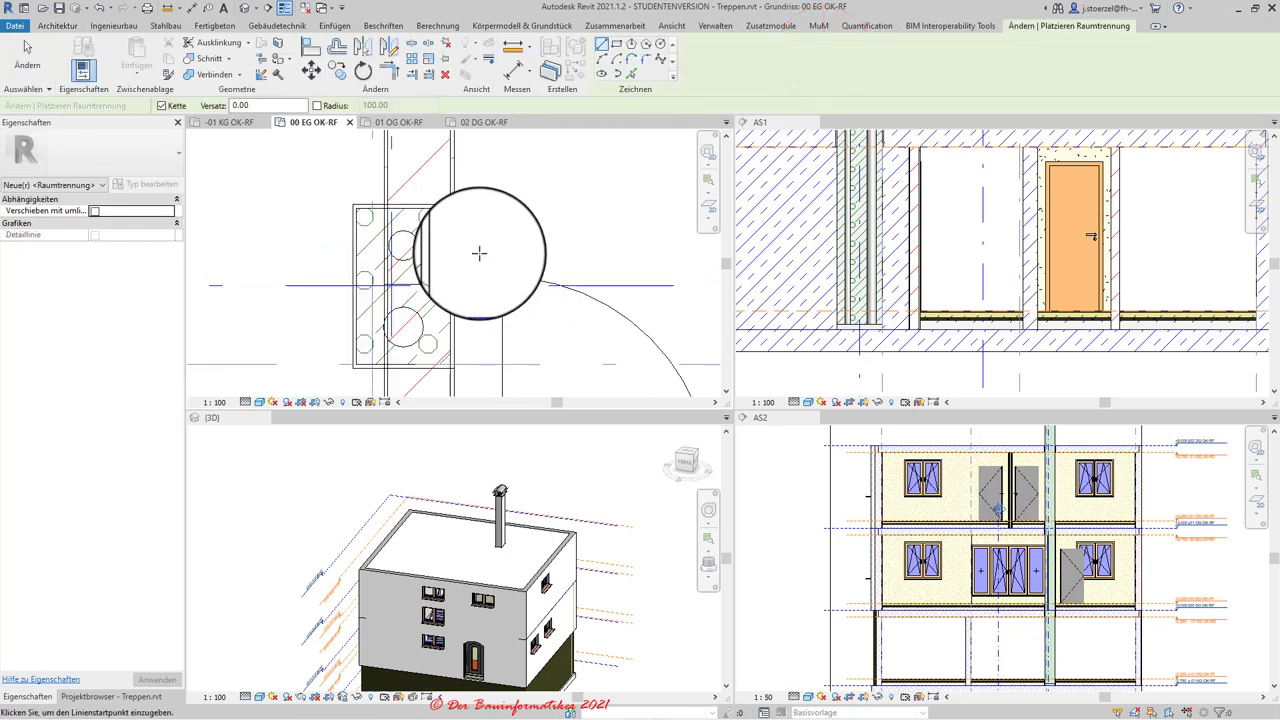
scroll(452, 206, up, 2)
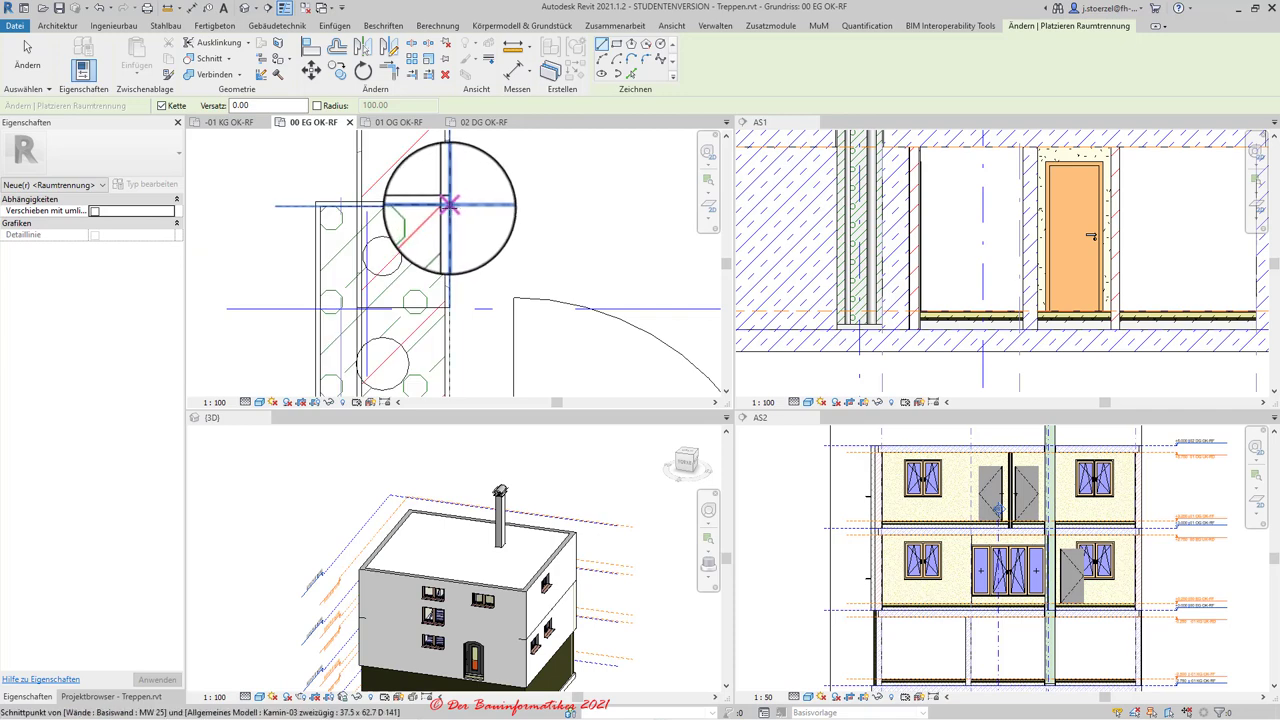
click(444, 208)
scroll(514, 243, down, 1)
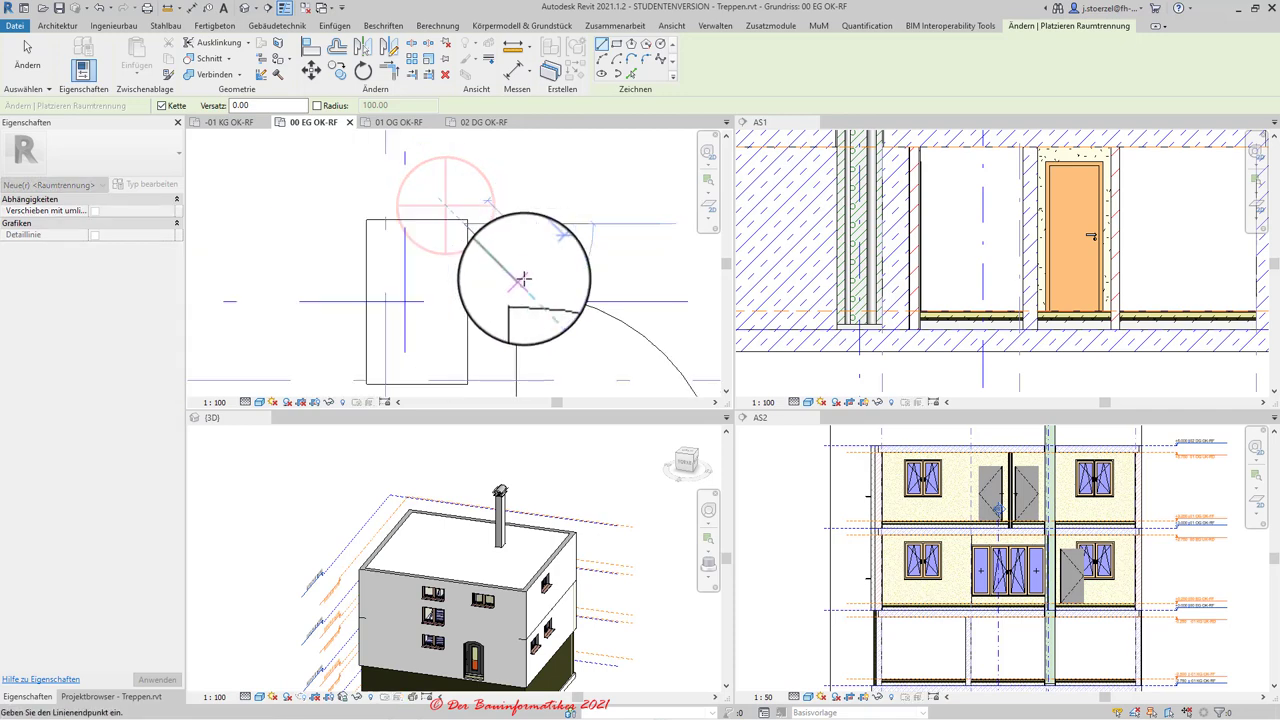
scroll(475, 368, up, 2)
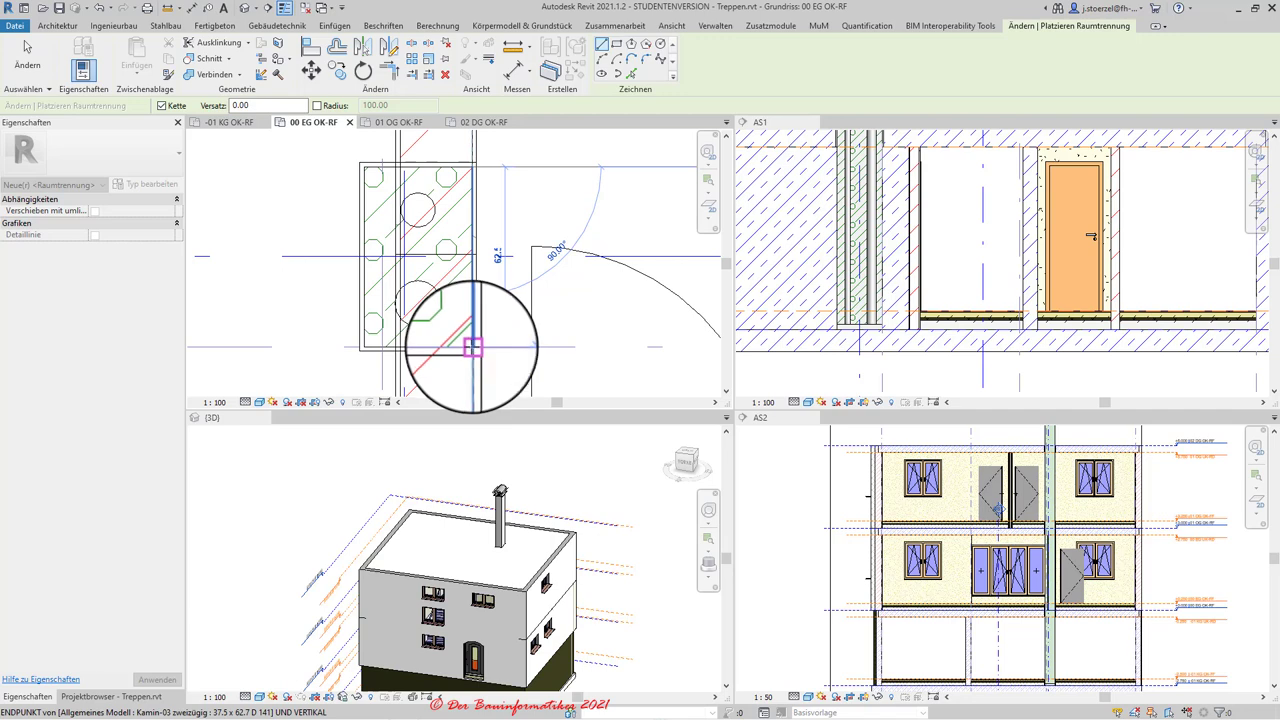
key(Escape)
key(Escape)
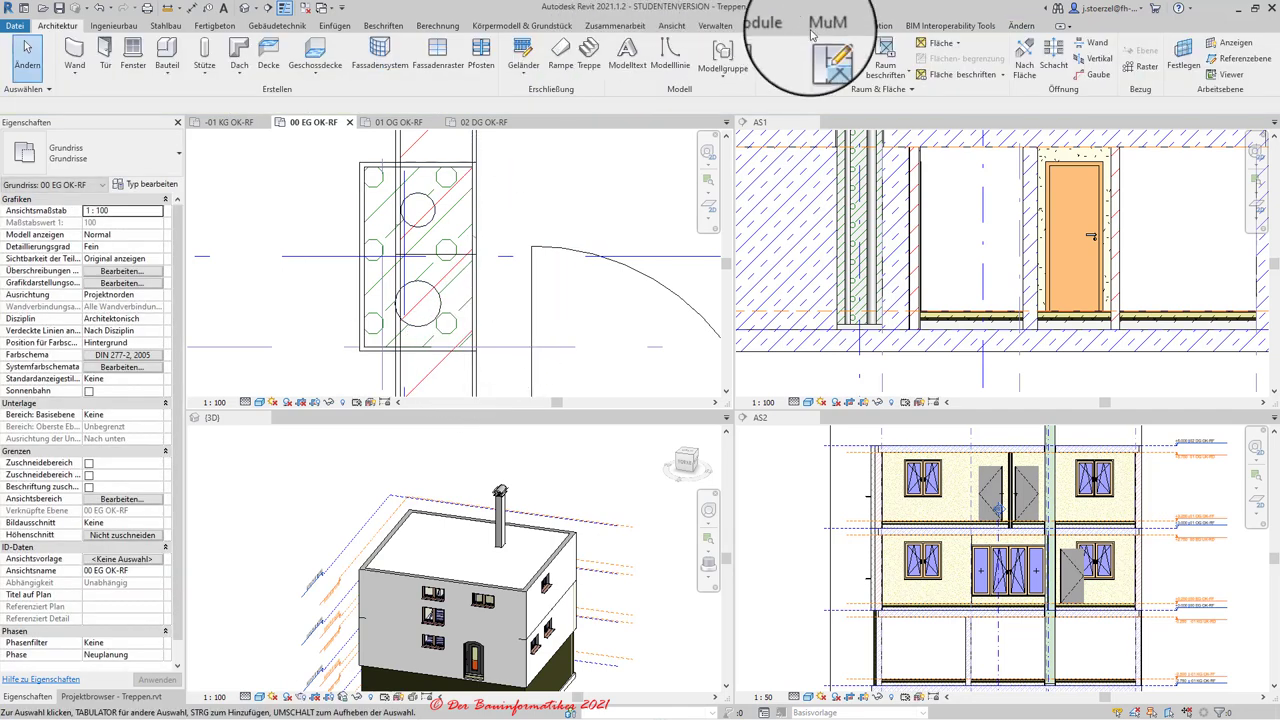
- Draw a room separation line from the chimney's top corner down to the wall below
click(820, 52)
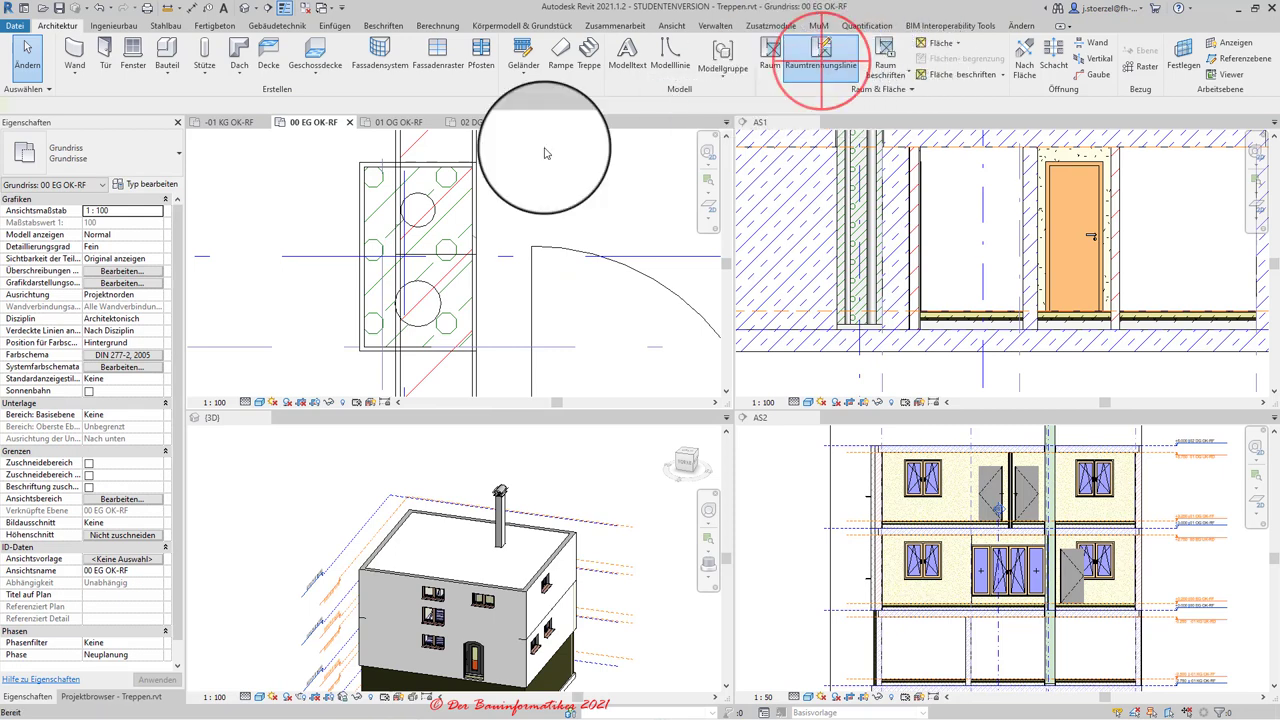
scroll(420, 200, up, 3)
scroll(486, 180, down, 3)
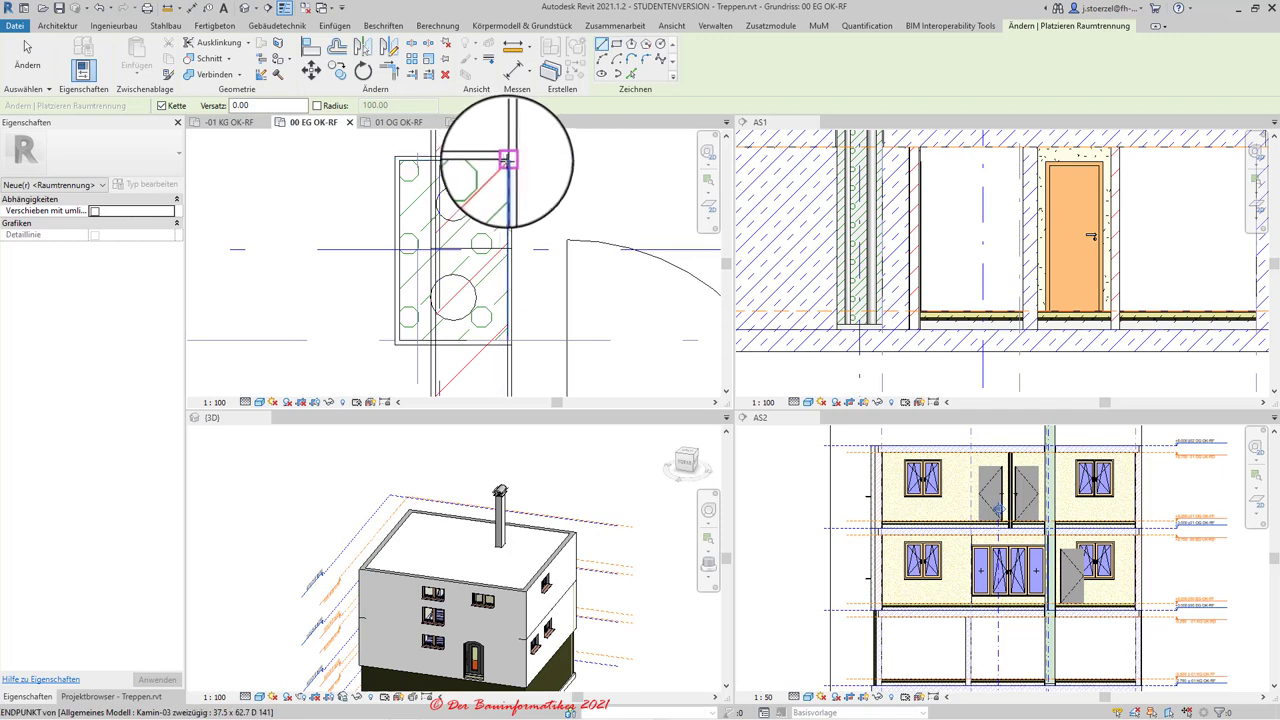
click(507, 160)
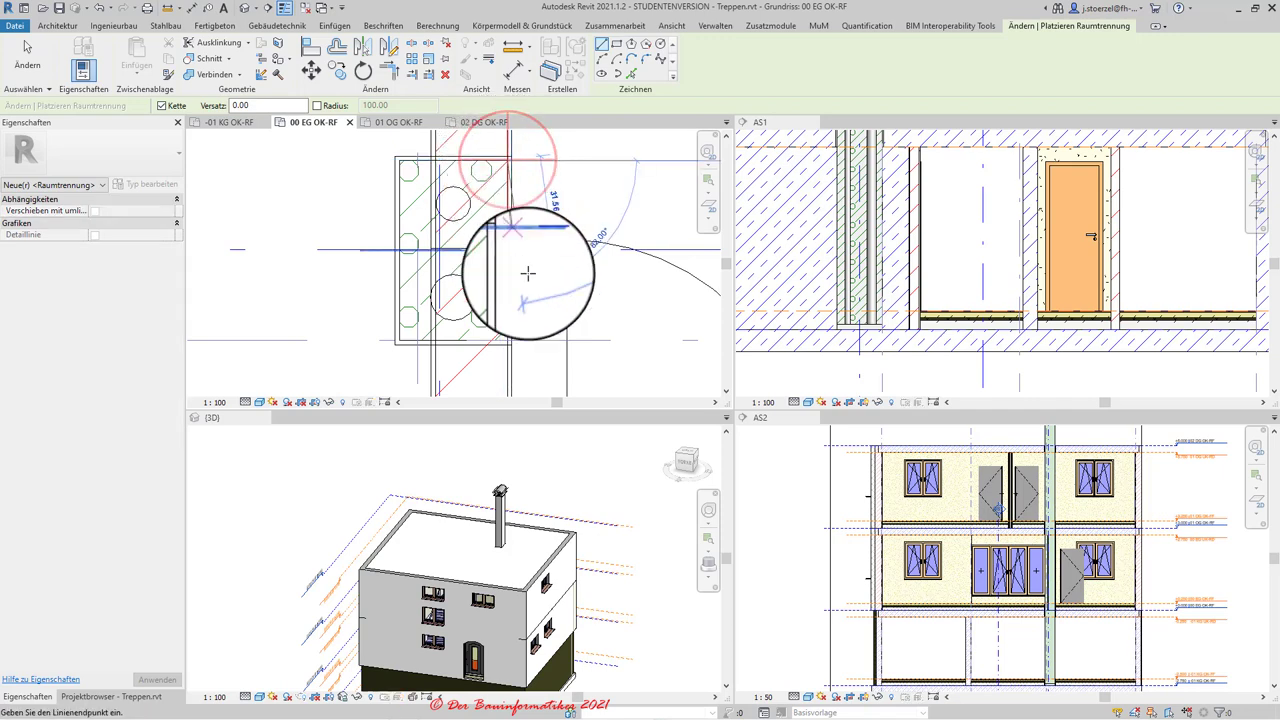
click(506, 341)
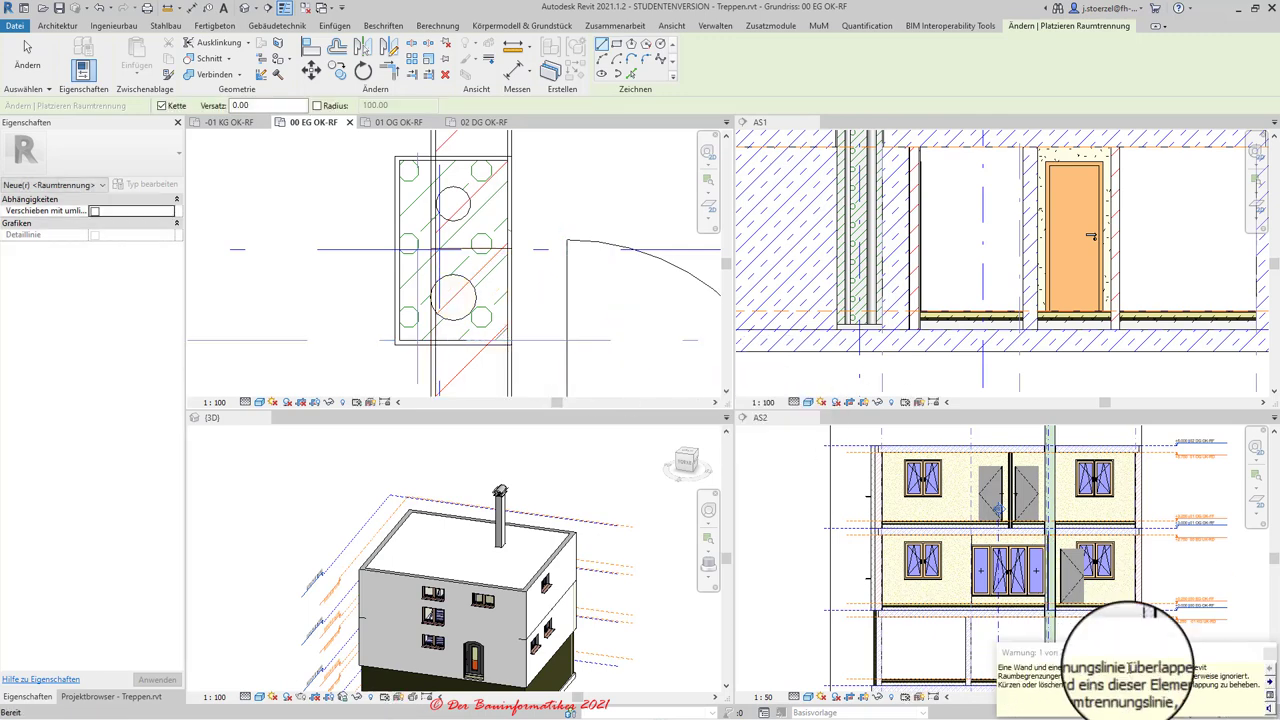
key(Escape)
key(Escape)
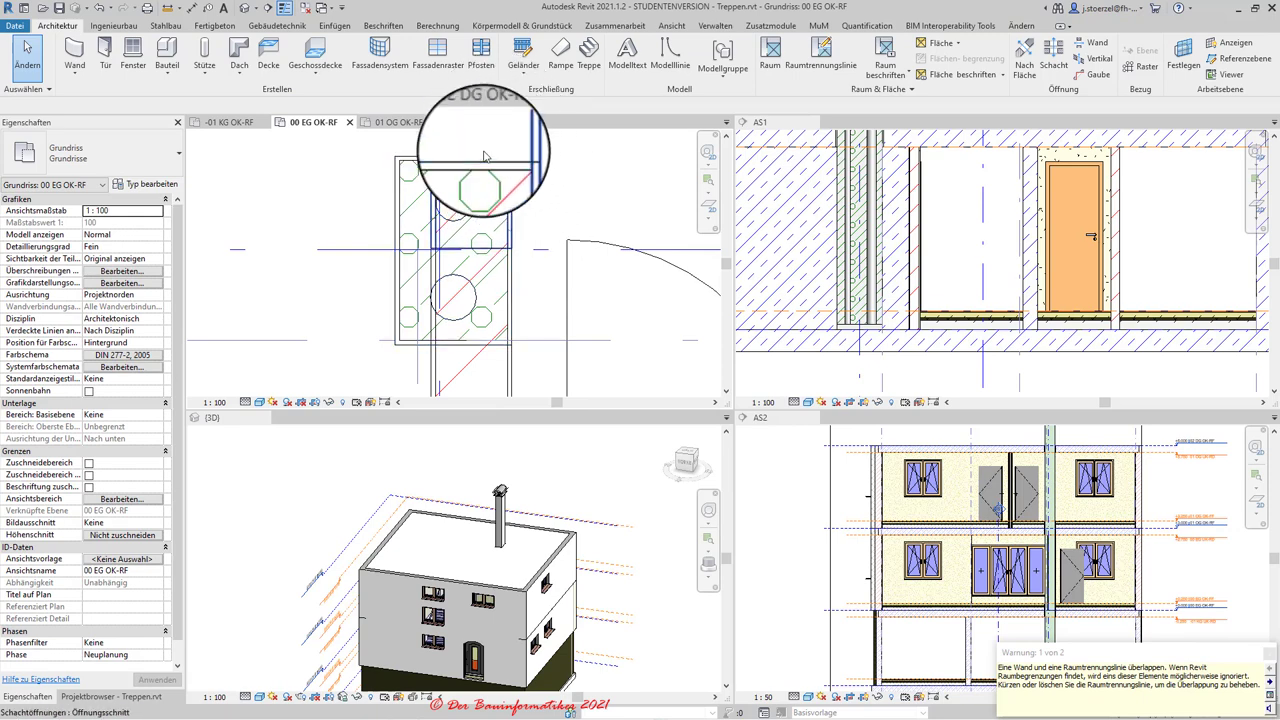
- Pull the Basiswand MW 25 wall's end back to the chimney's edge, leaving it 200.00 long
scroll(533, 180, down, 2)
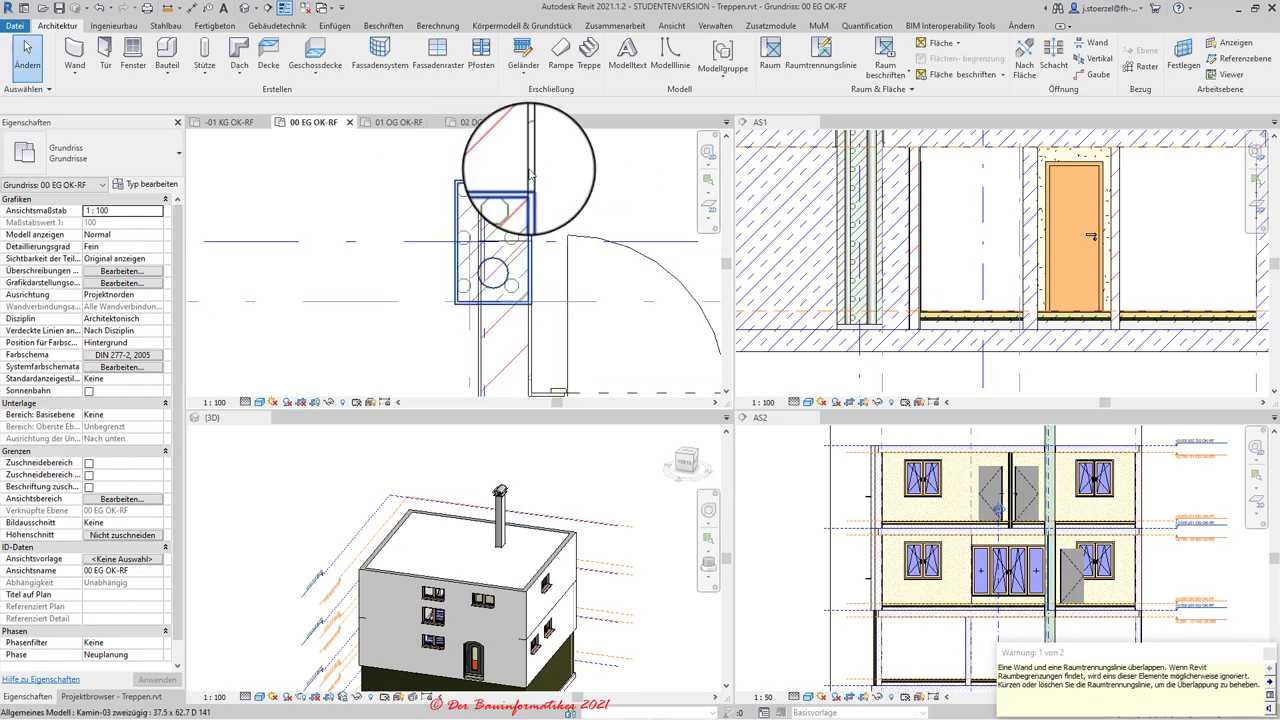
click(510, 172)
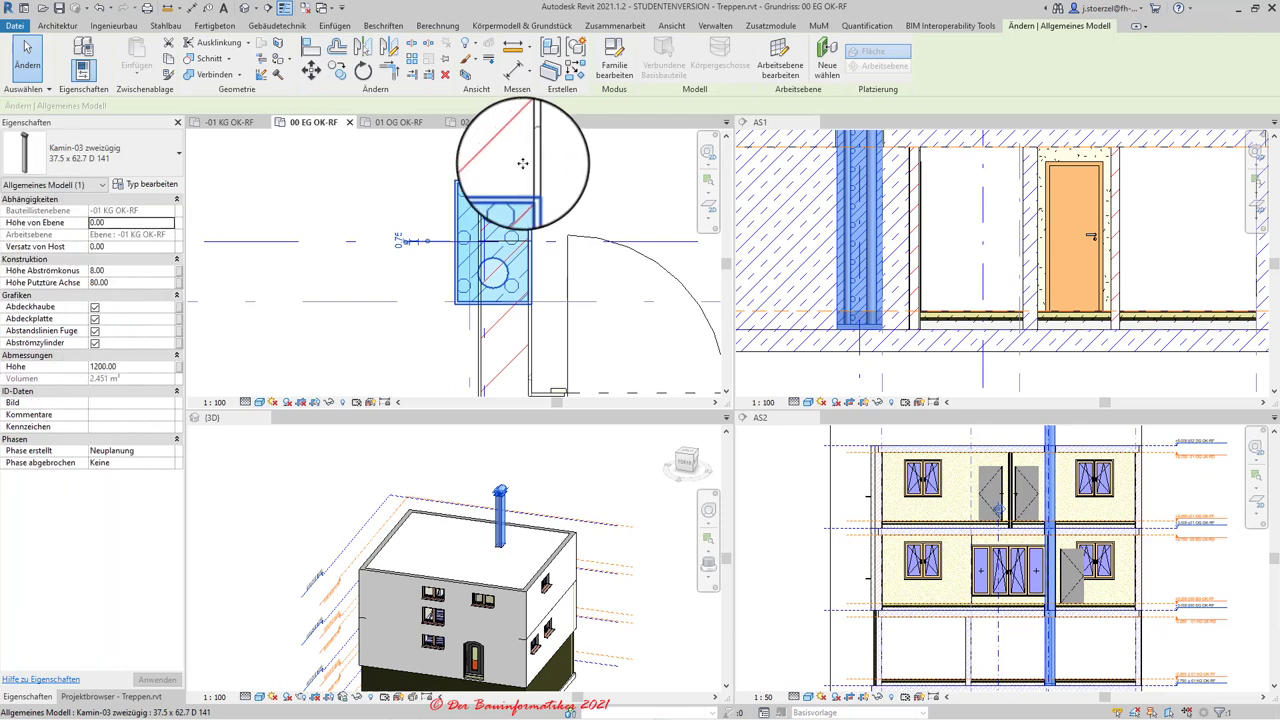
key(Escape)
click(484, 168)
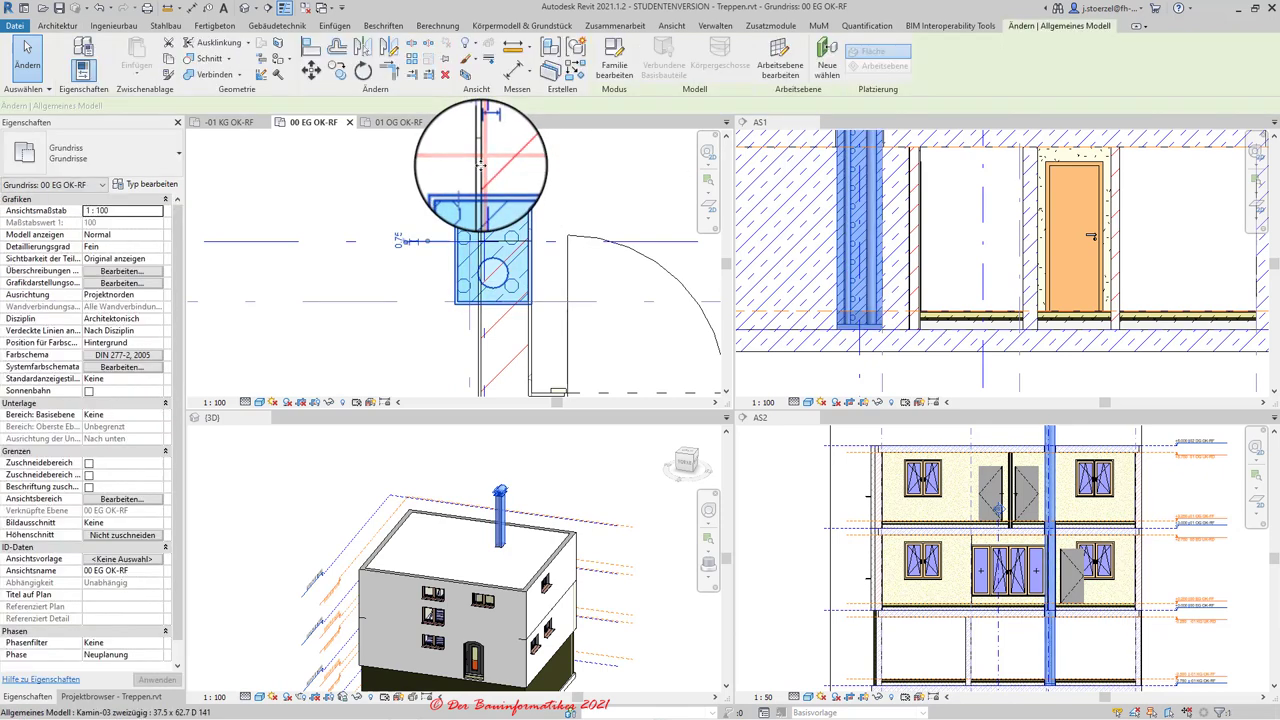
key(Escape)
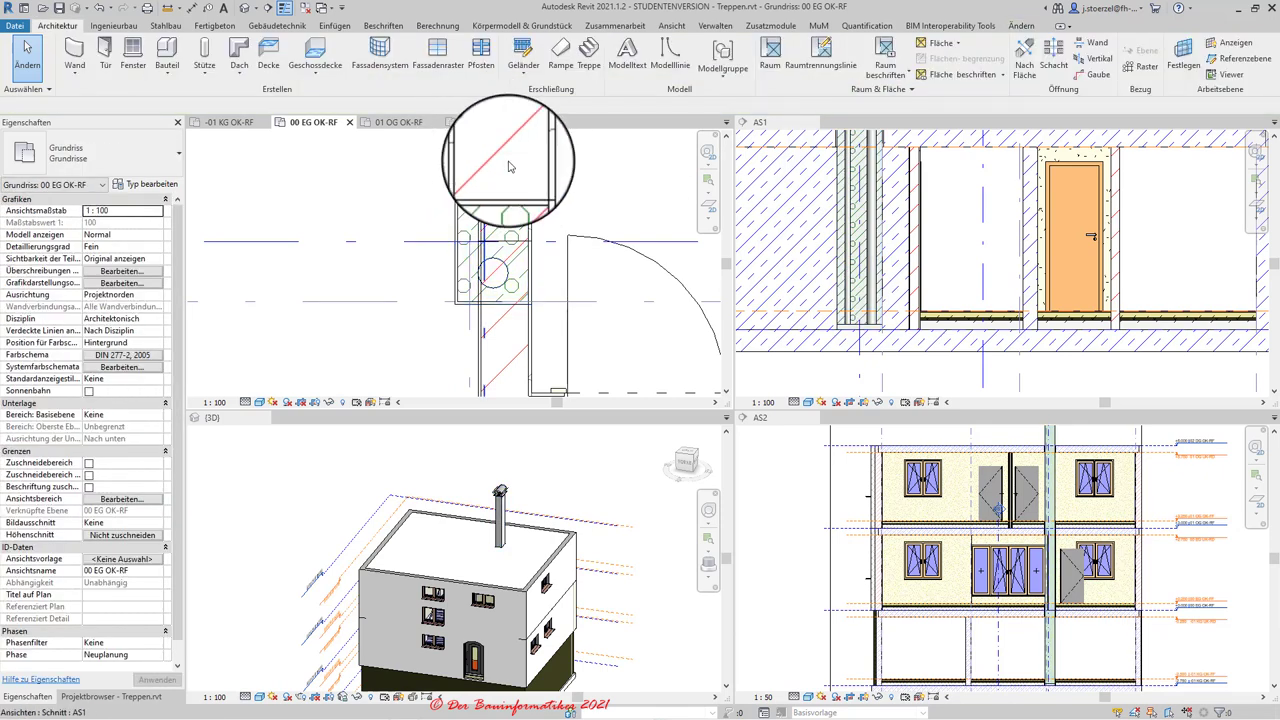
middle_drag(481, 170, 482, 215)
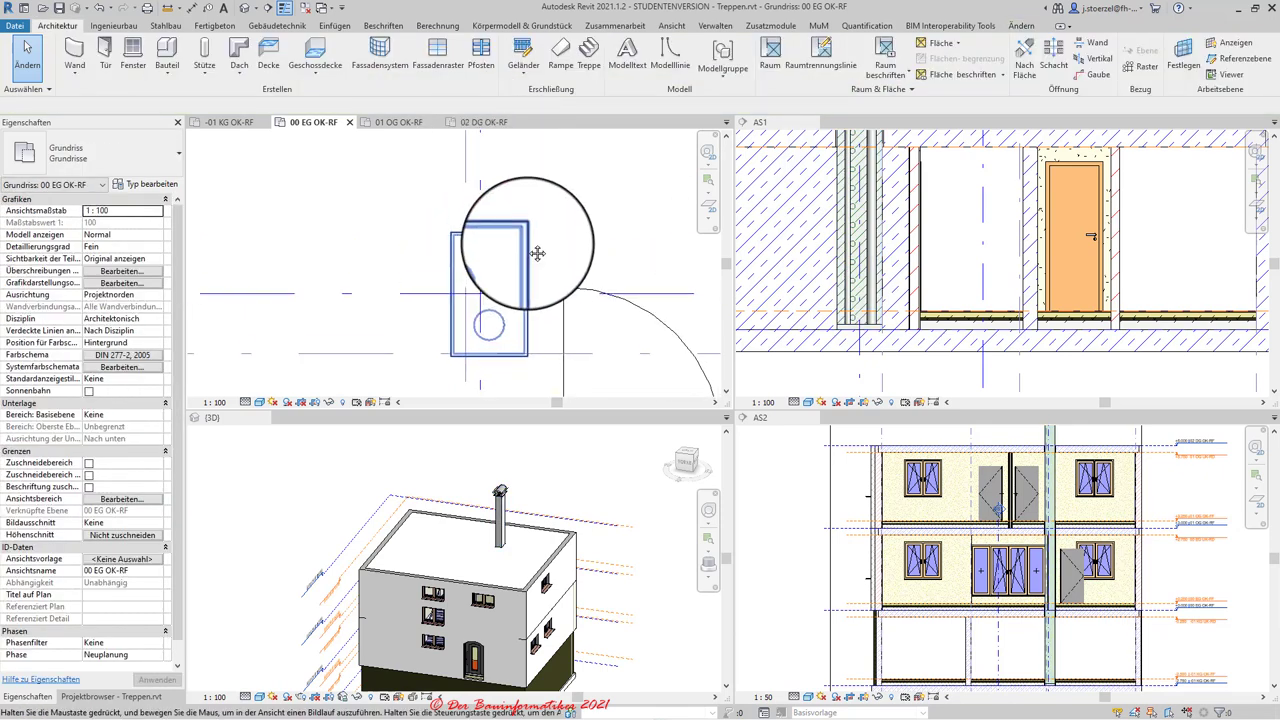
click(476, 213)
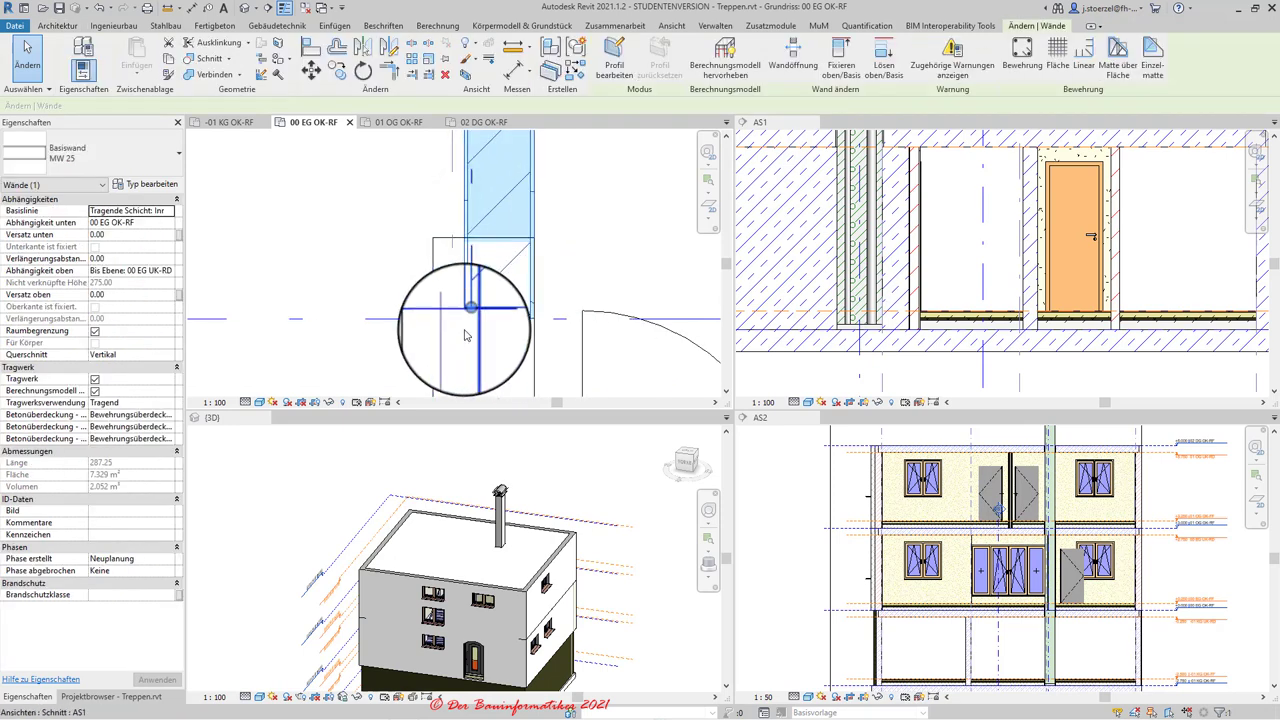
drag(470, 297, 470, 241)
drag(603, 300, 580, 300)
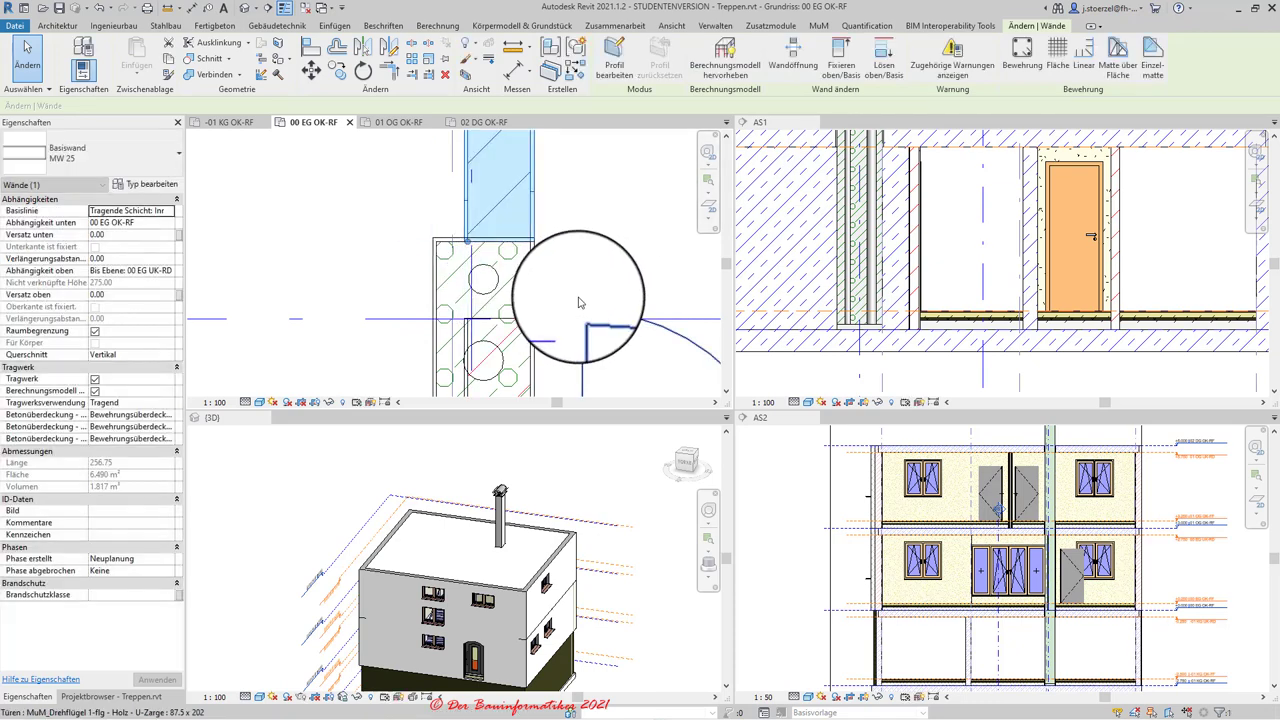
mouse_move(580, 300)
middle_down()
mouse_move(595, 231)
mouse_move(528, 300)
middle_up()
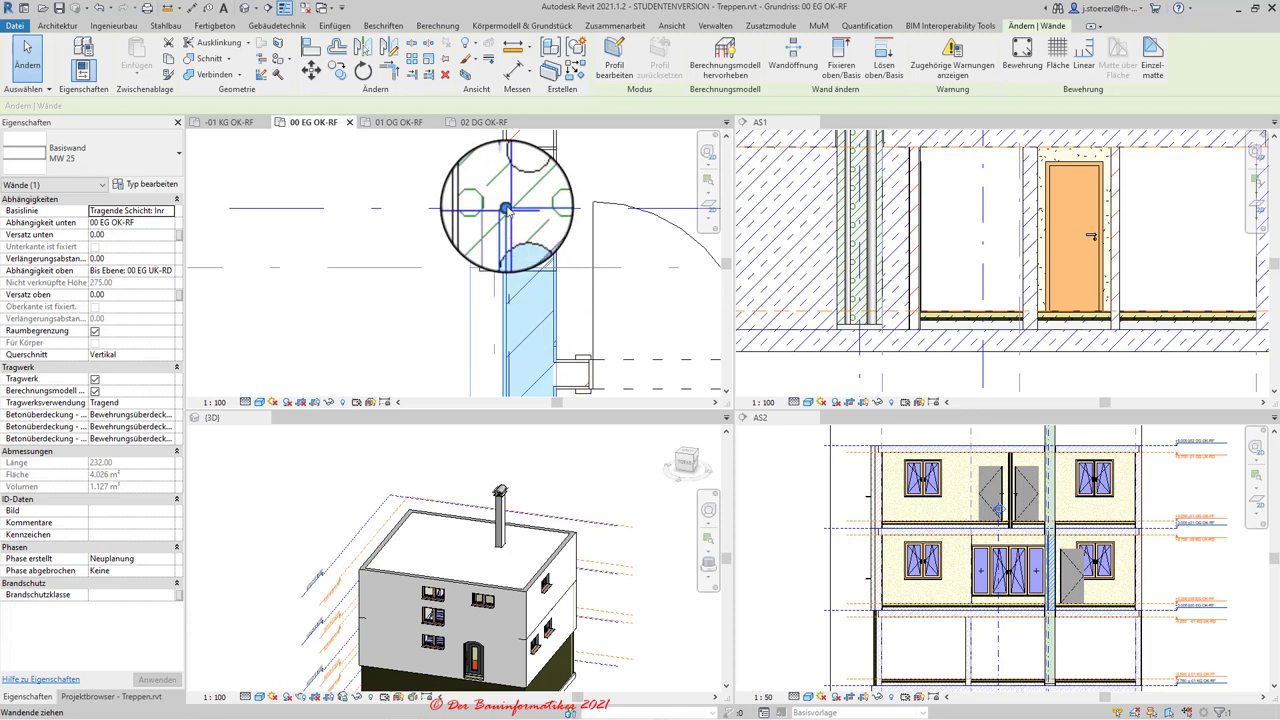
- Briefly start room separation (RS), then select and check the wall below the chimney
key(r)
key(s)
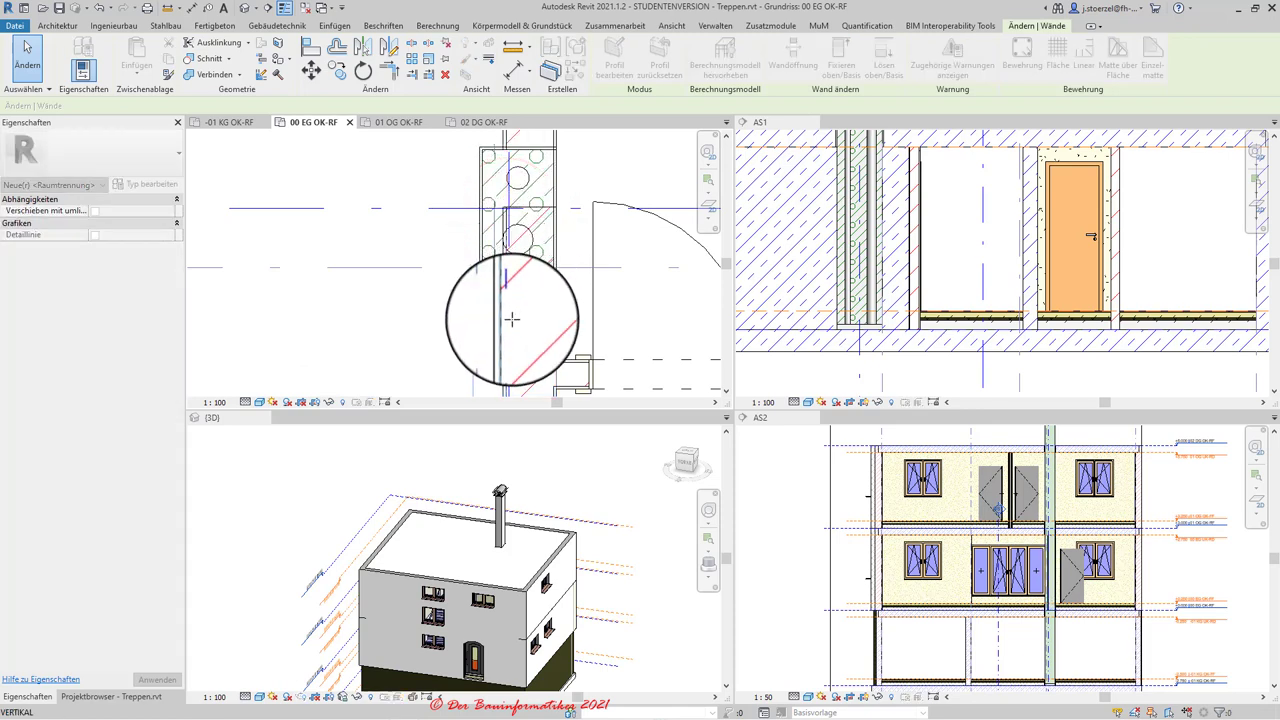
key(Escape)
key(Escape)
click(511, 318)
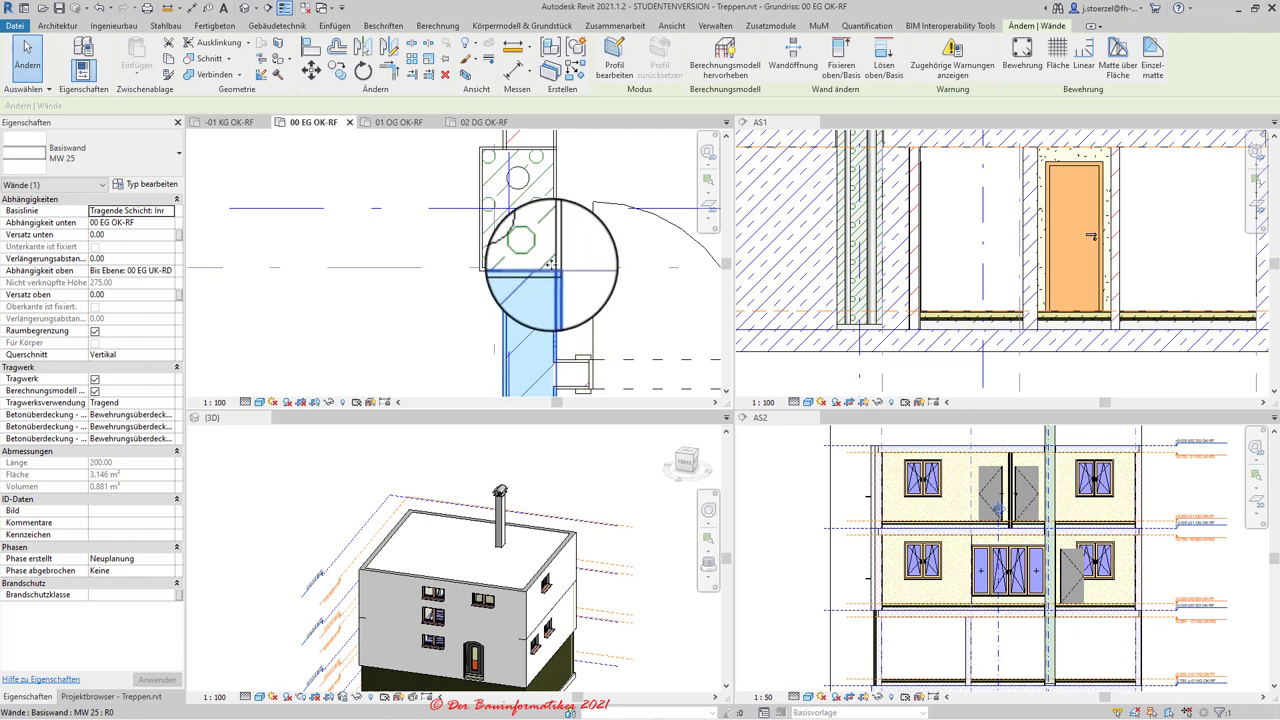
scroll(563, 157, down, 2)
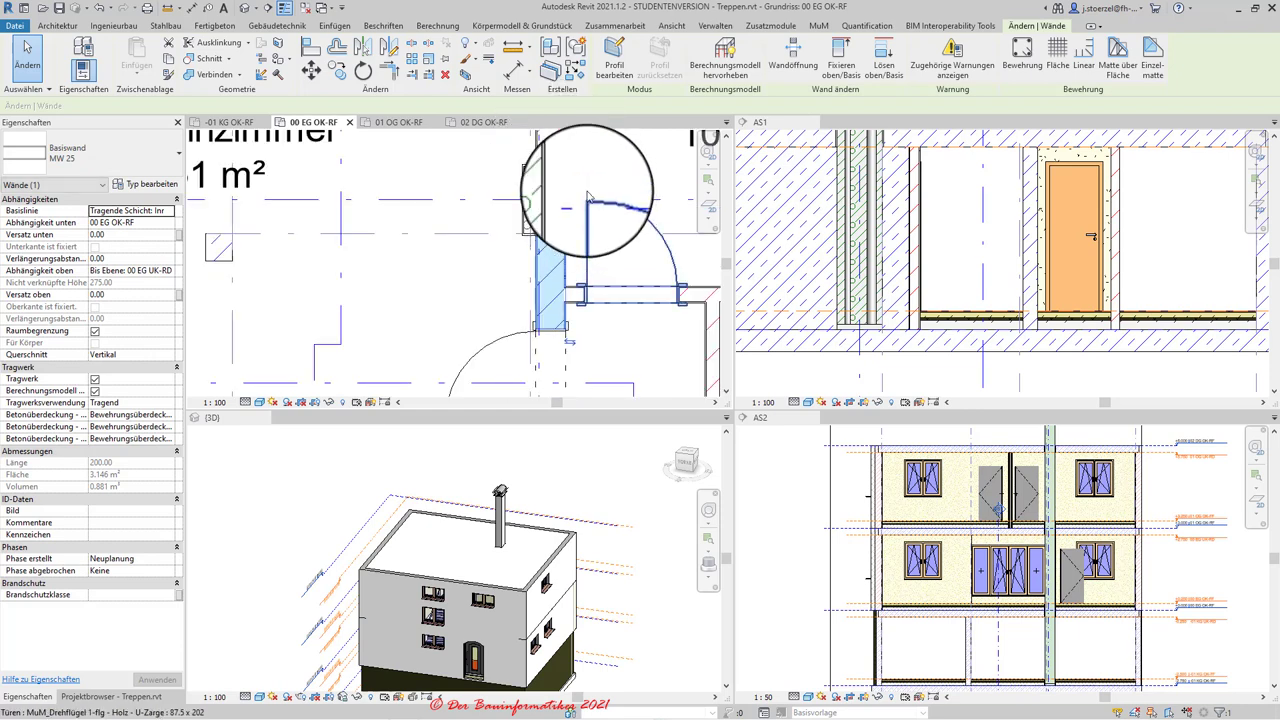
key(Escape)
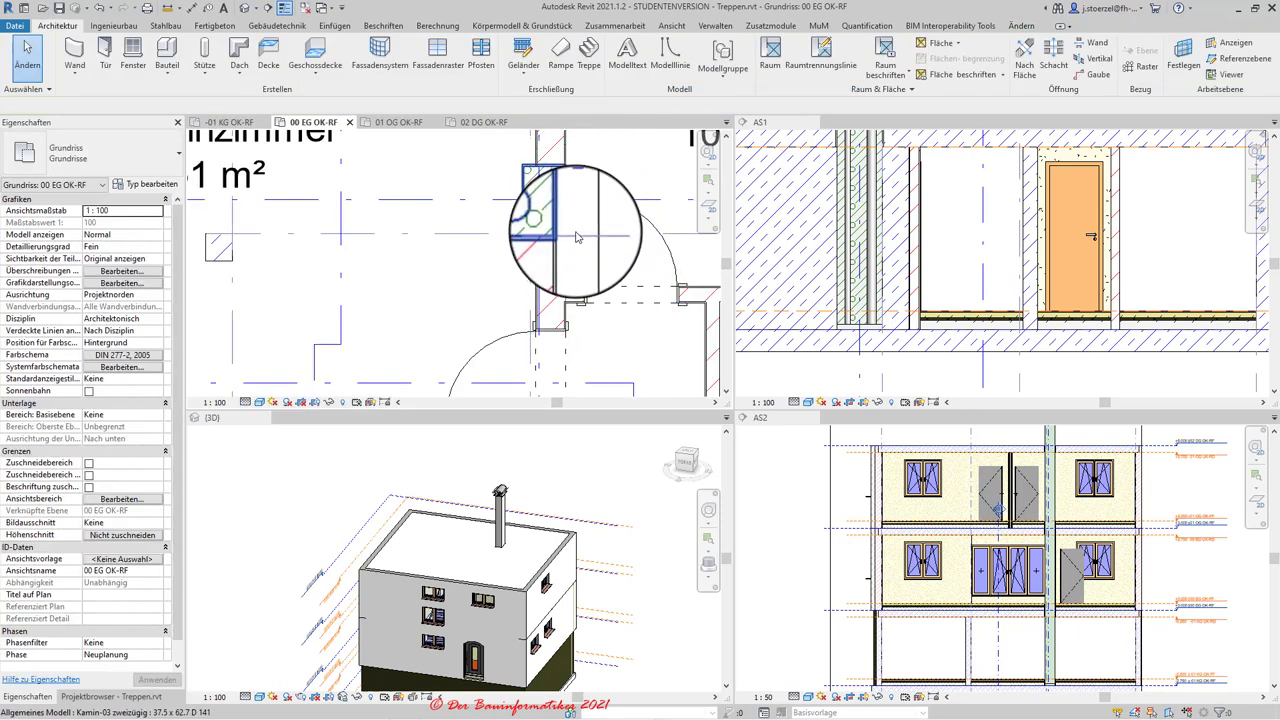
- Switch to the 01 OG OK-RF upper-floor plan and zoom in on the chimney
middle_drag(594, 186, 571, 251)
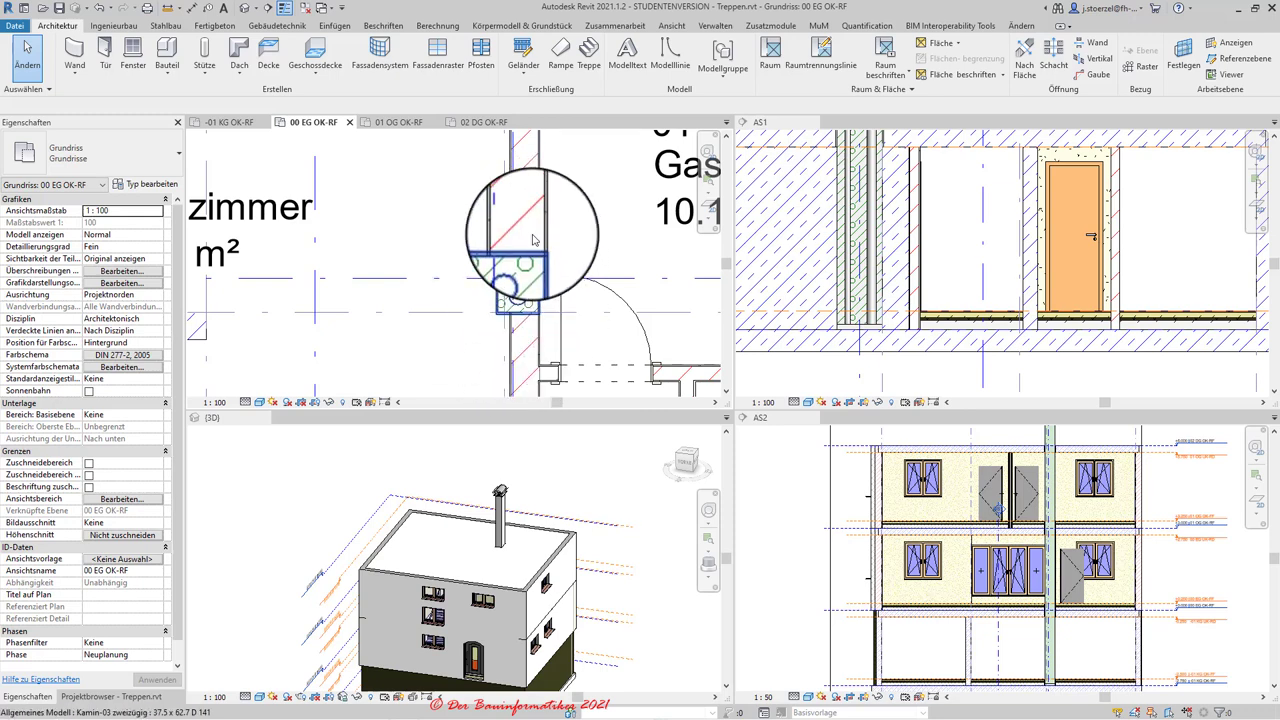
click(405, 122)
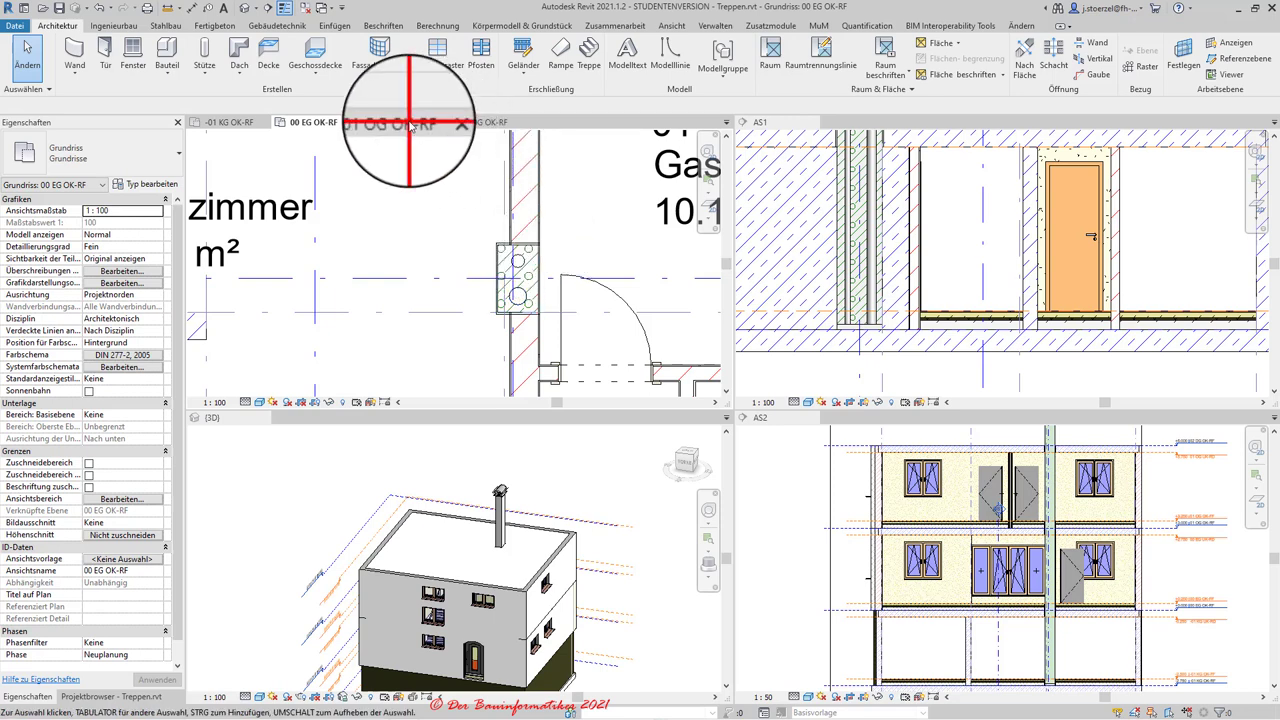
scroll(540, 258, up, 2)
scroll(514, 220, up, 1)
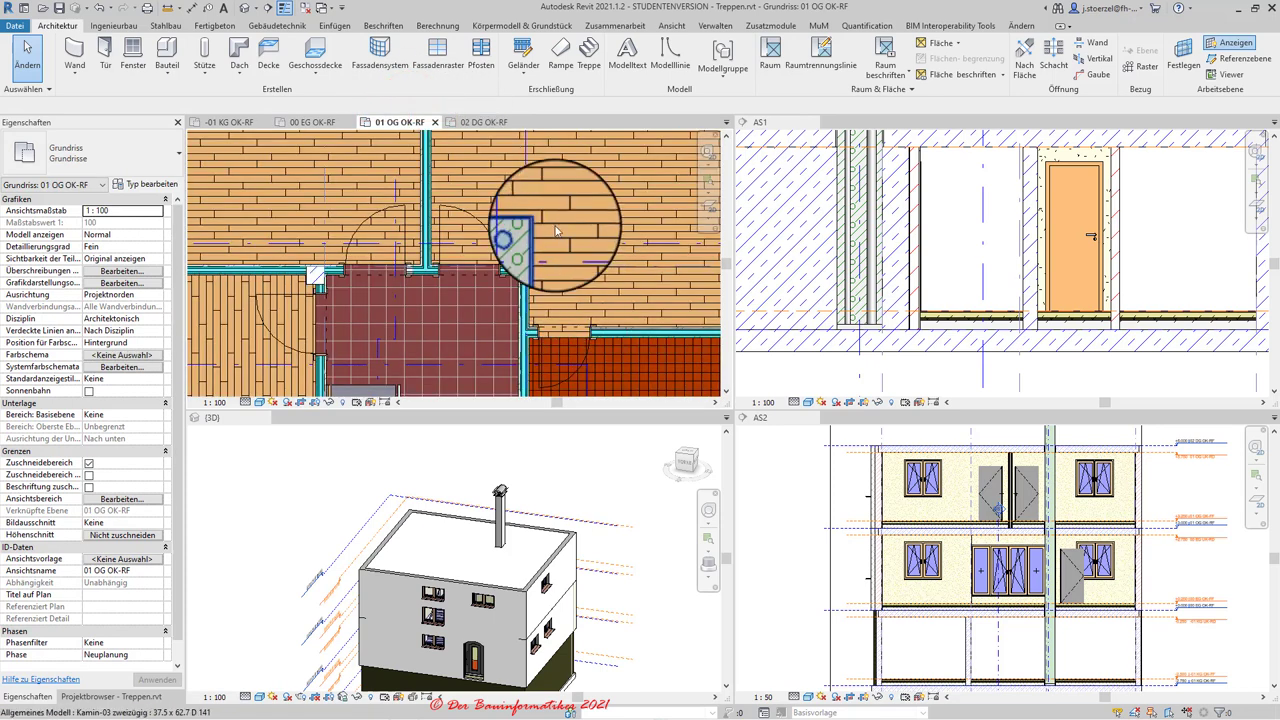
scroll(524, 222, up, 2)
scroll(527, 206, up, 2)
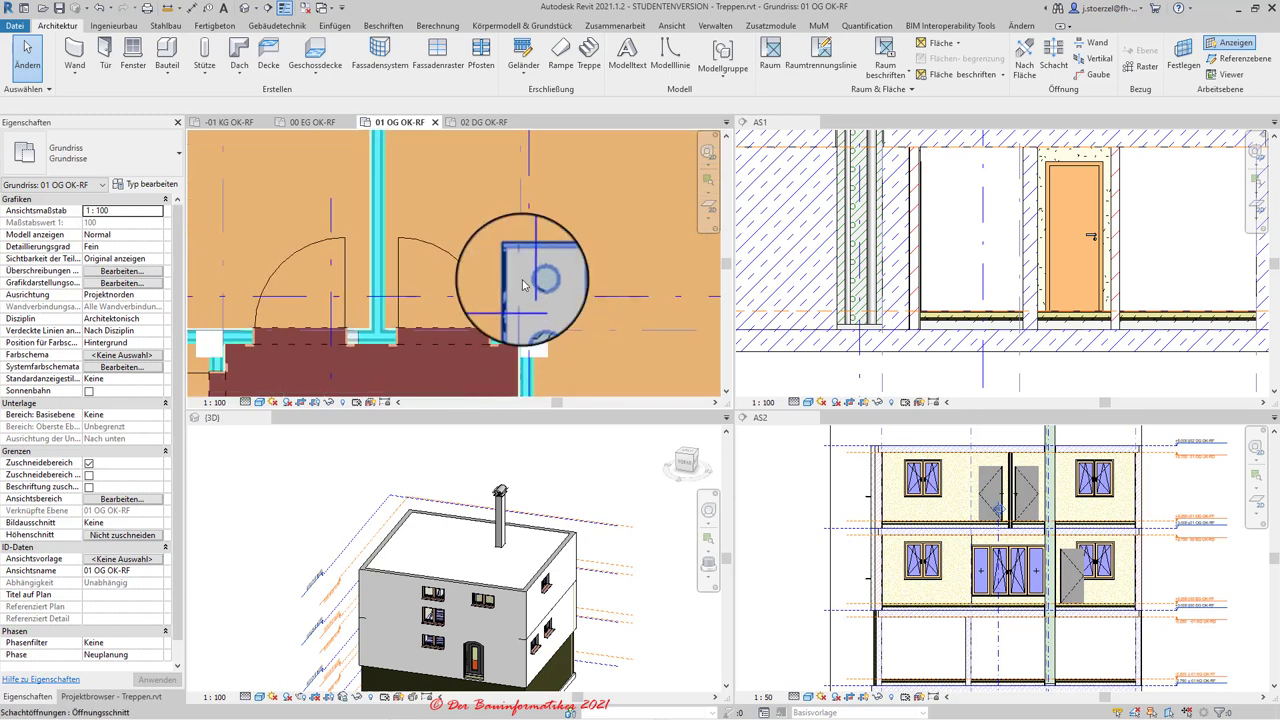
- Switch to the 02 DG OK-RF top-floor plan and zoom in closely on the chimney
click(483, 122)
scroll(463, 298, up, 1)
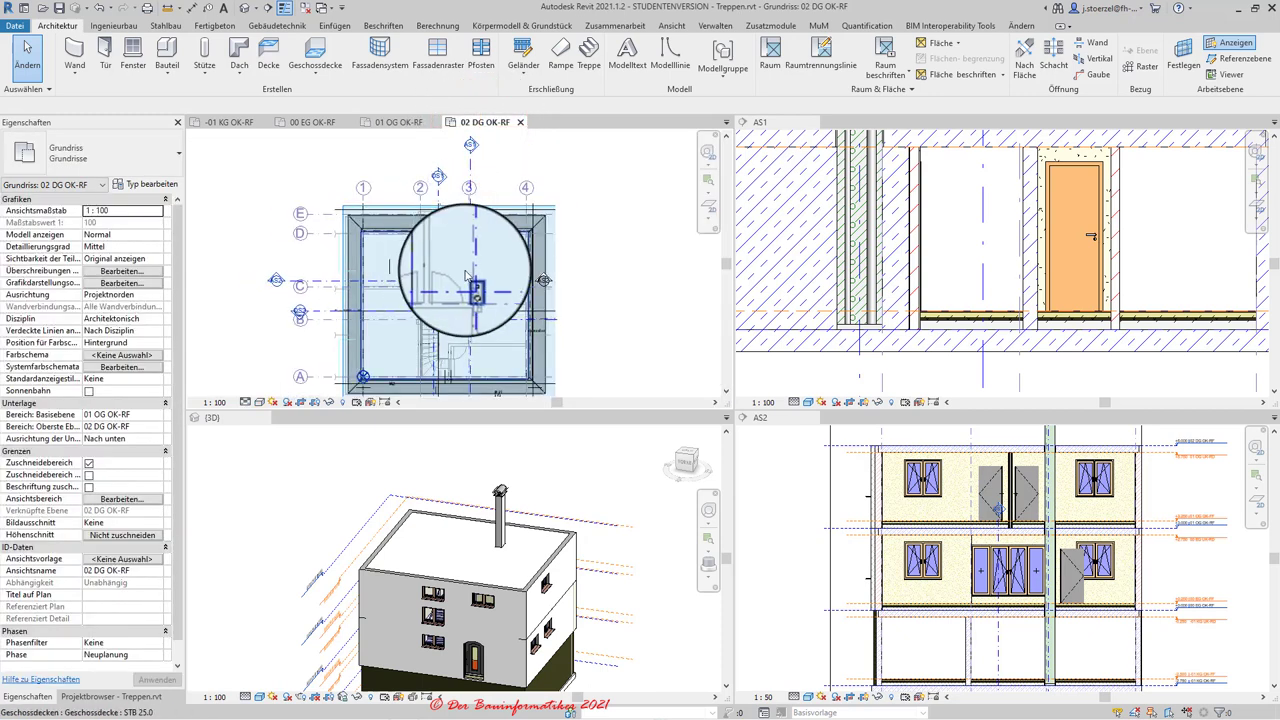
scroll(490, 297, up, 2)
scroll(494, 317, up, 2)
scroll(494, 317, up, 1)
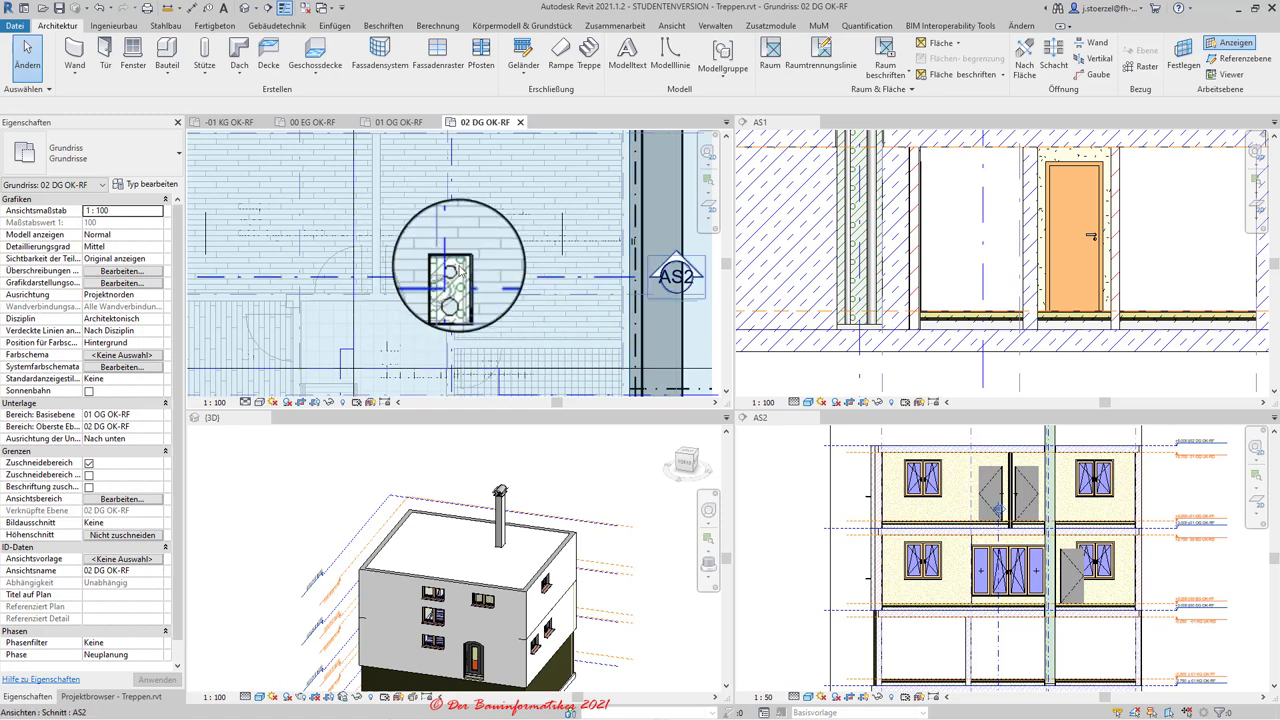
scroll(465, 302, up, 1)
scroll(465, 302, up, 1)
scroll(457, 280, up, 1)
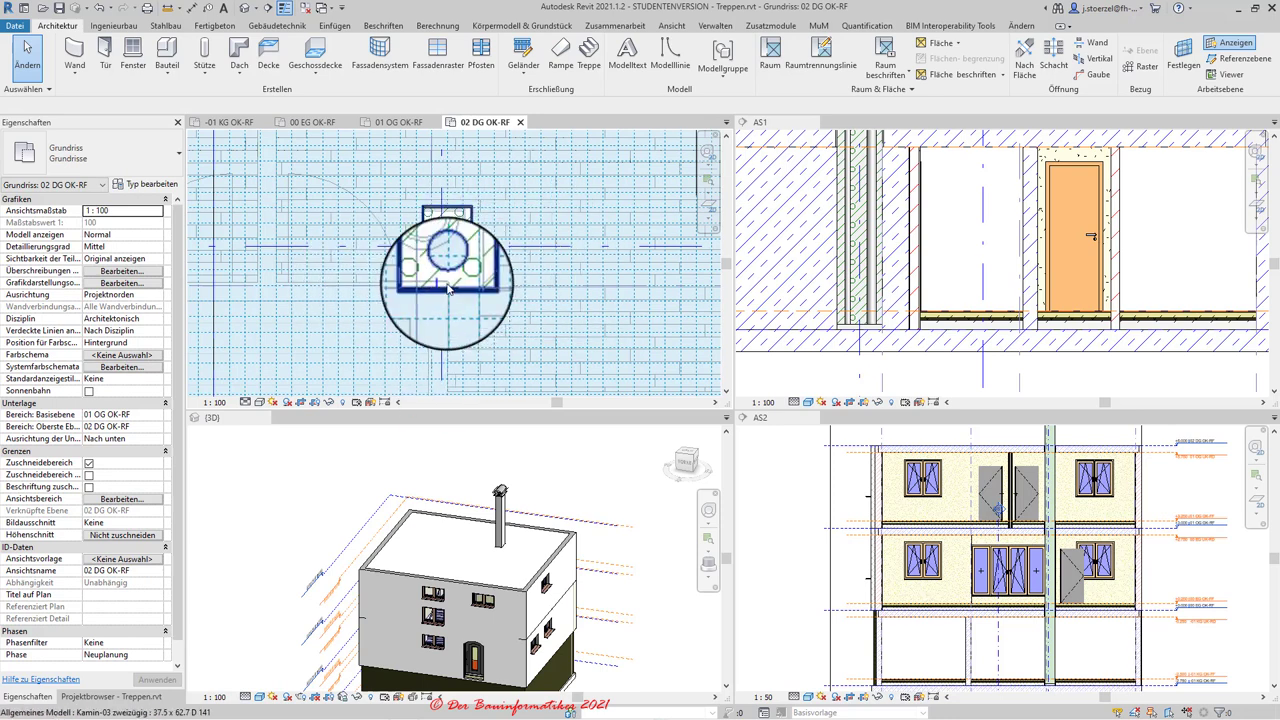
scroll(445, 250, up, 2)
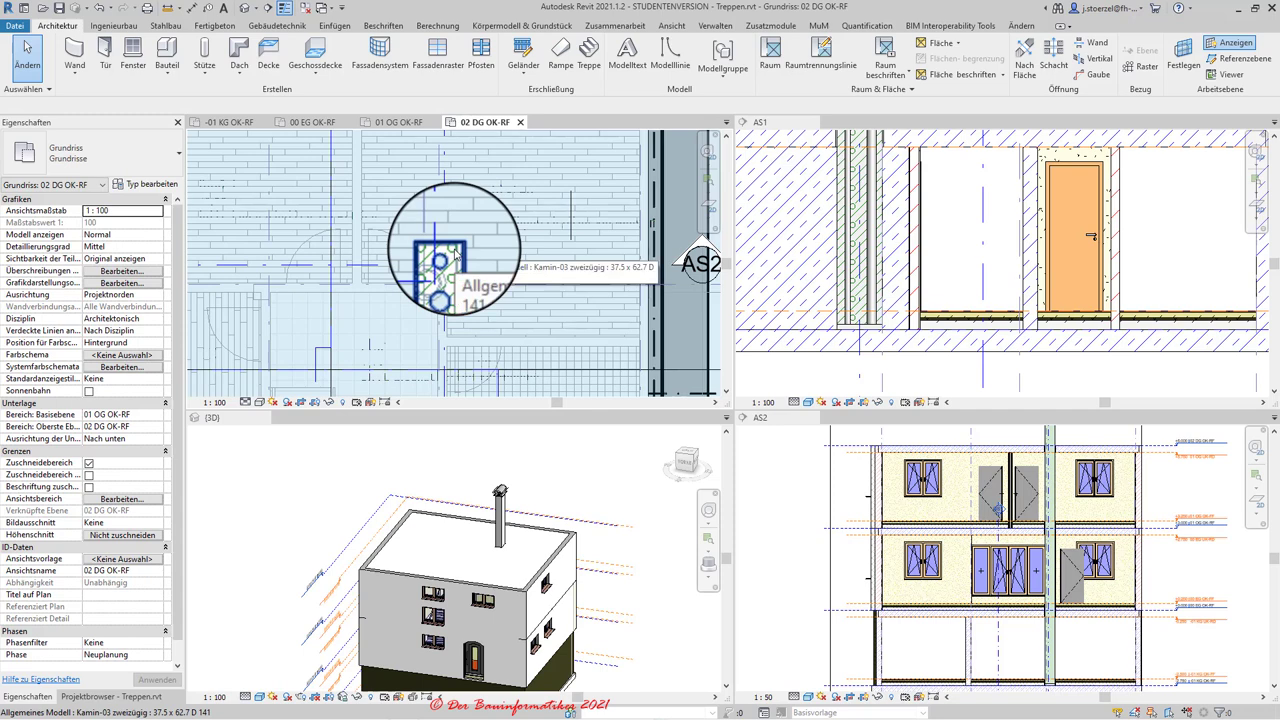
- Zoom back out and orbit the 3D model of the house
scroll(440, 258, down, 2)
scroll(470, 280, down, 1)
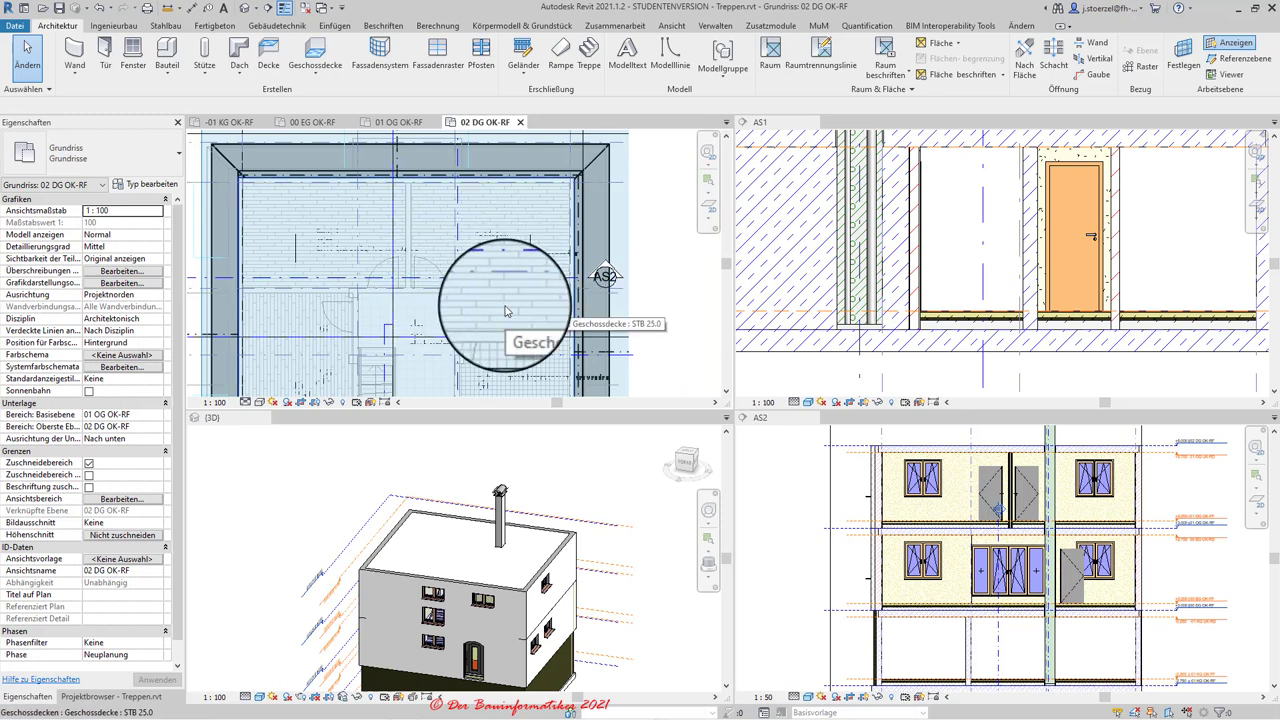
mouse_move(580, 488)
shift+middle_down()
mouse_move(595, 531)
mouse_move(604, 521)
shift+middle_up()
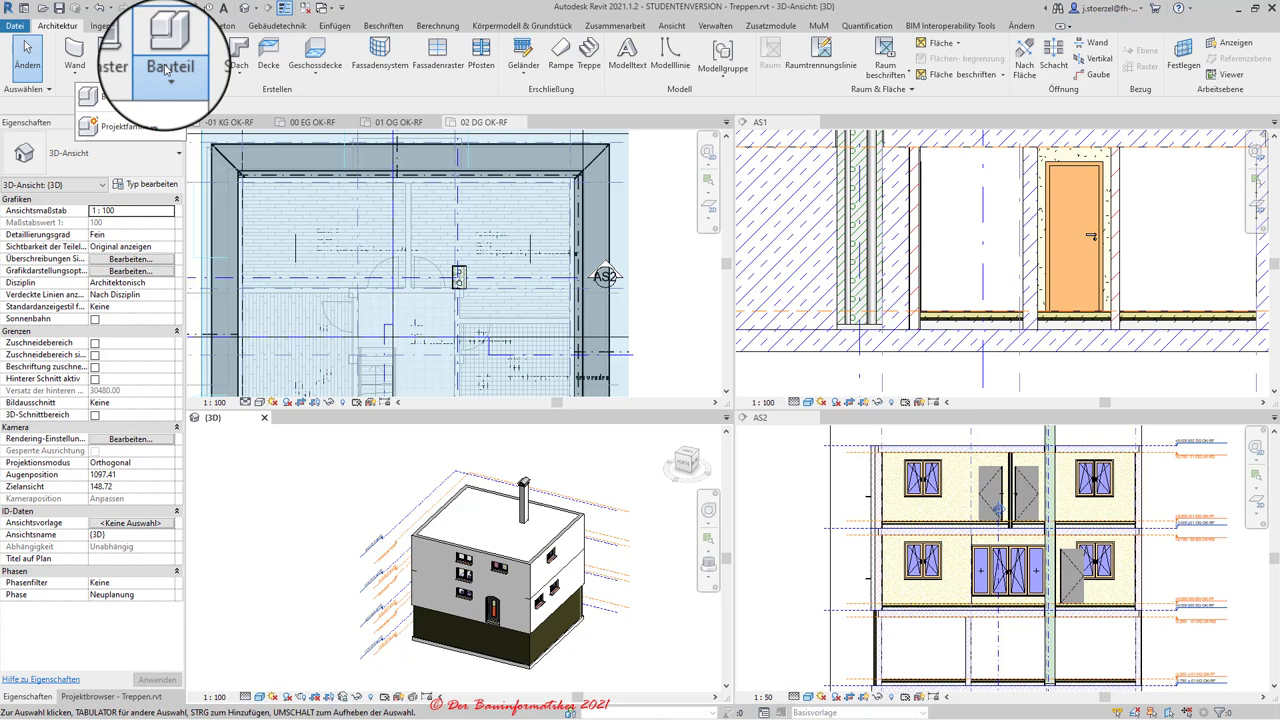
- Dismiss the Bauteil component dropdown and switch to the 00 EG OK-RF ground-floor plan
click(560, 322)
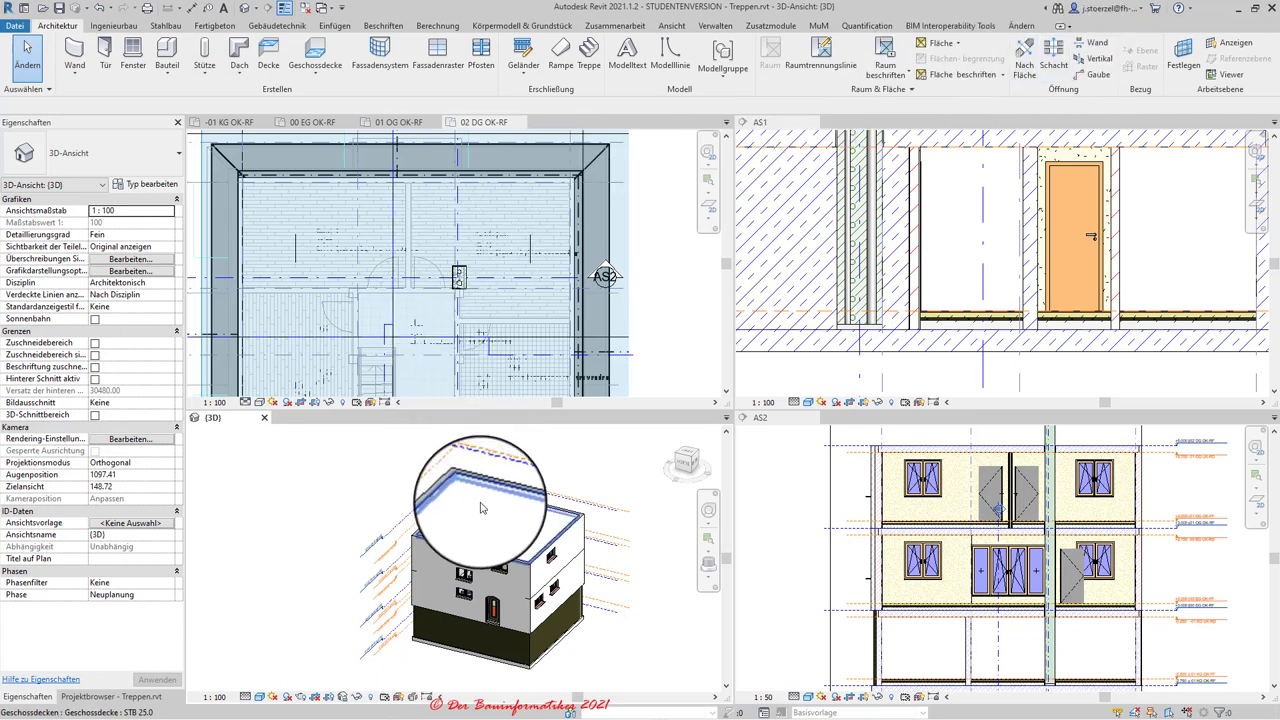
click(313, 122)
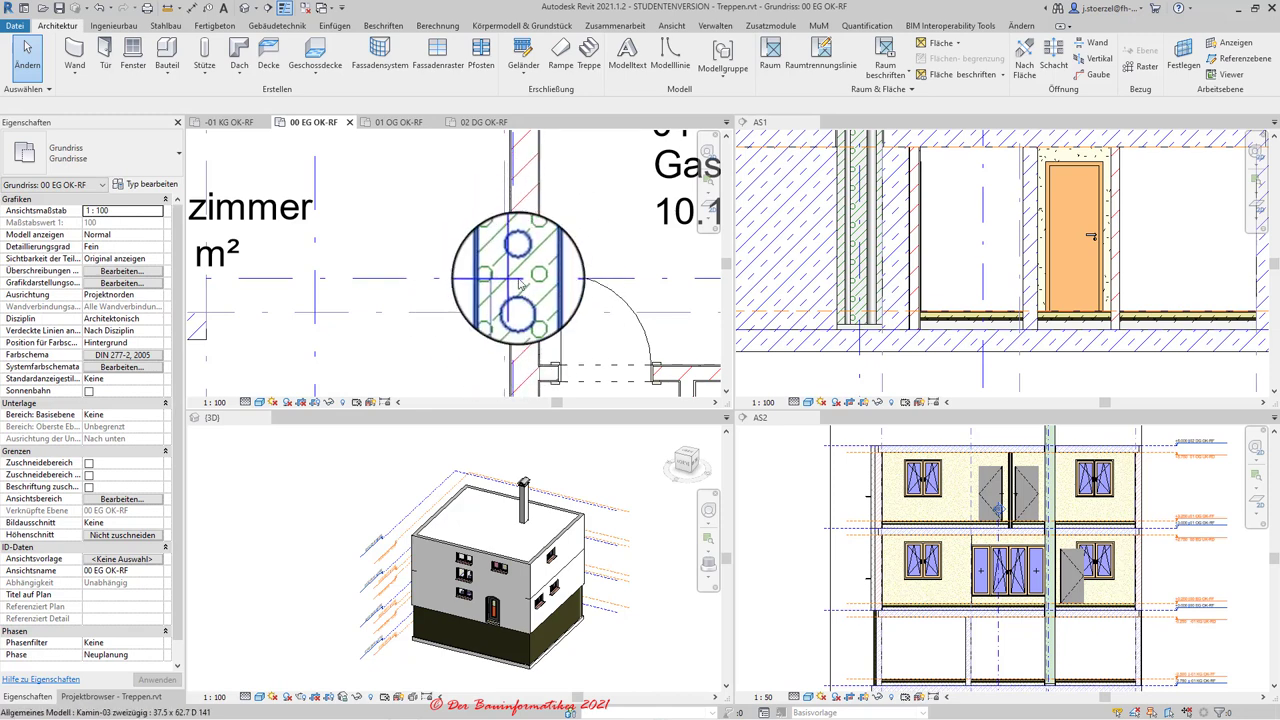
- On the -01 KG OK-RF basement plan, zoom to and select the Kamin-03 zweizügig chimney
click(233, 122)
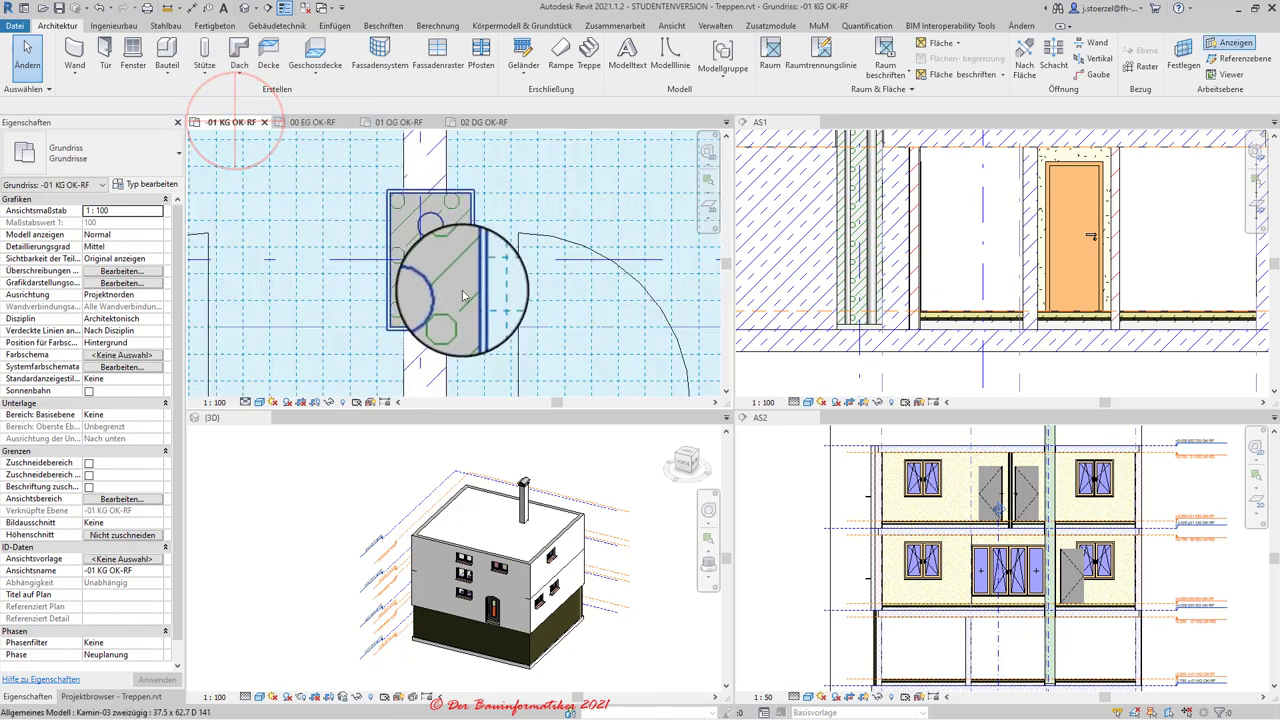
scroll(475, 290, down, 2)
scroll(488, 280, down, 3)
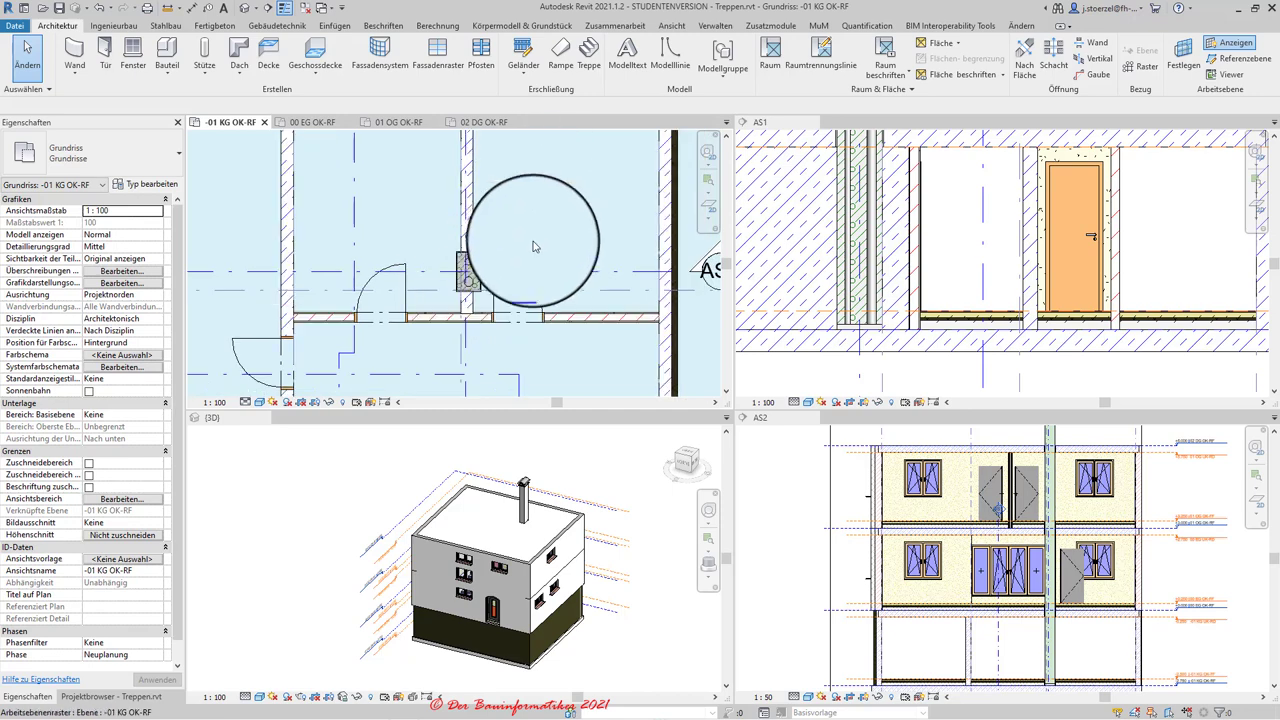
scroll(490, 285, down, 1)
scroll(492, 291, up, 1)
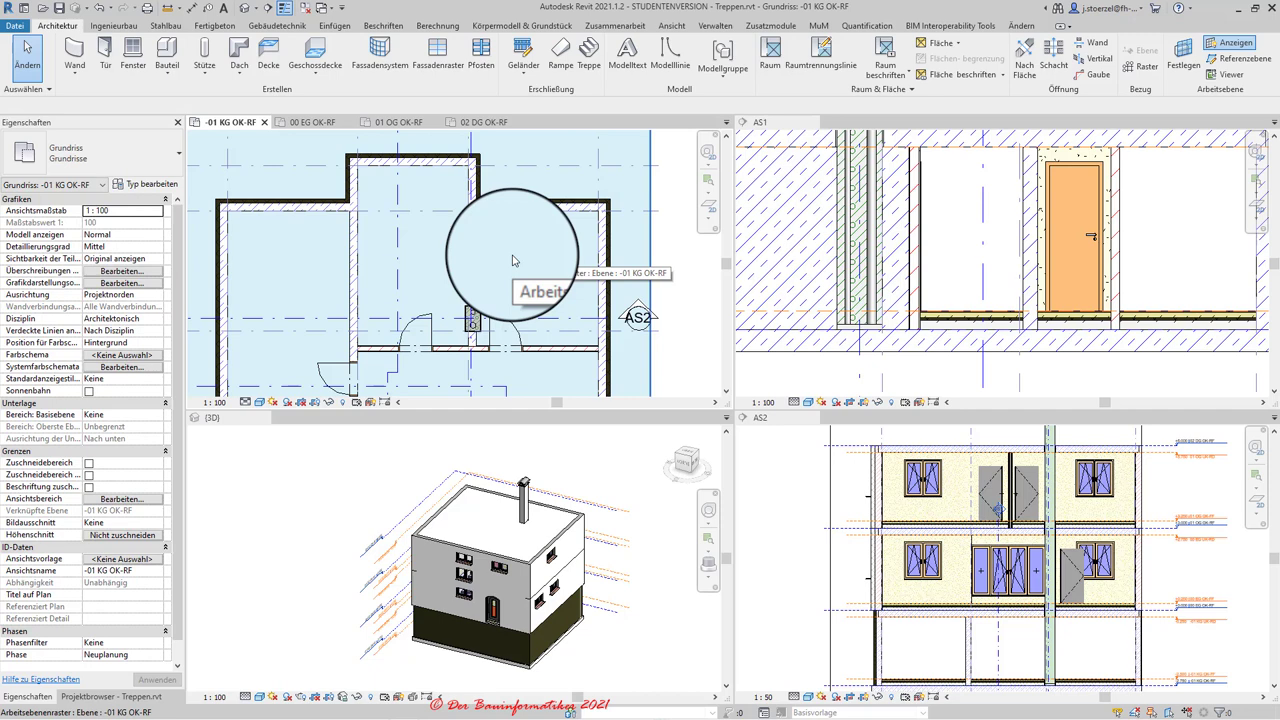
scroll(516, 314, down, 1)
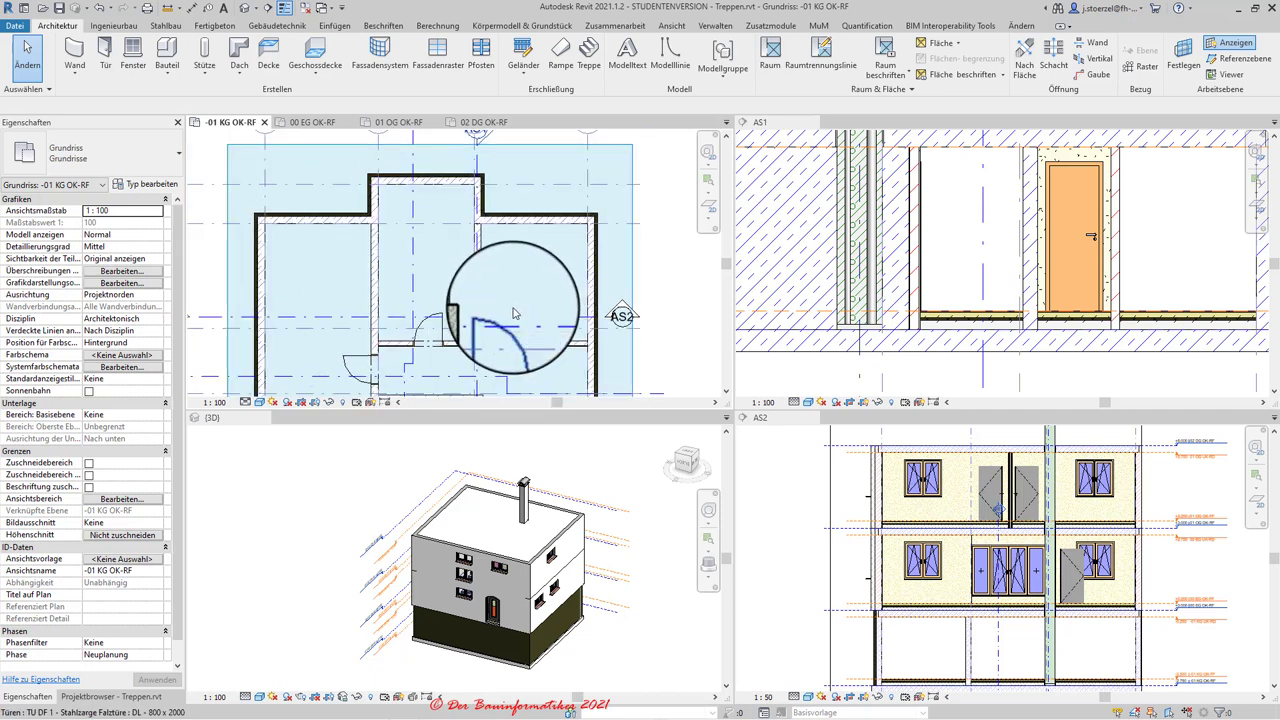
scroll(470, 315, up, 1)
scroll(475, 320, up, 2)
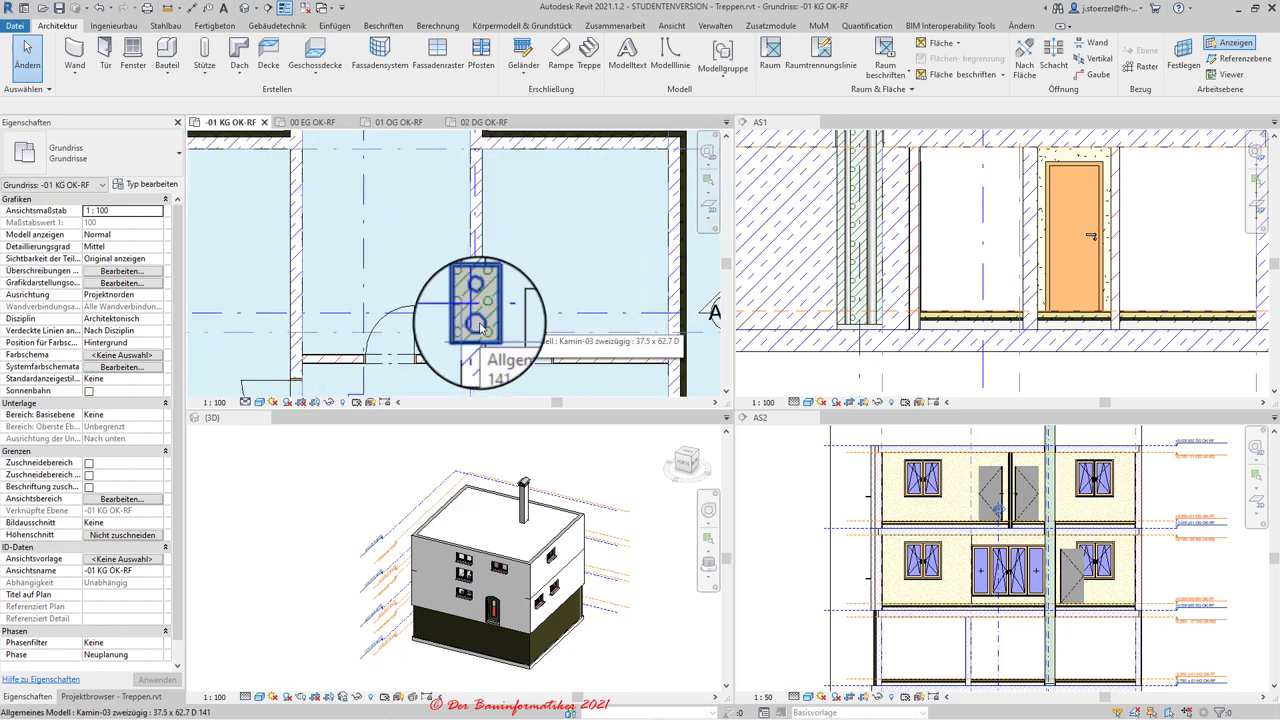
scroll(483, 322, up, 2)
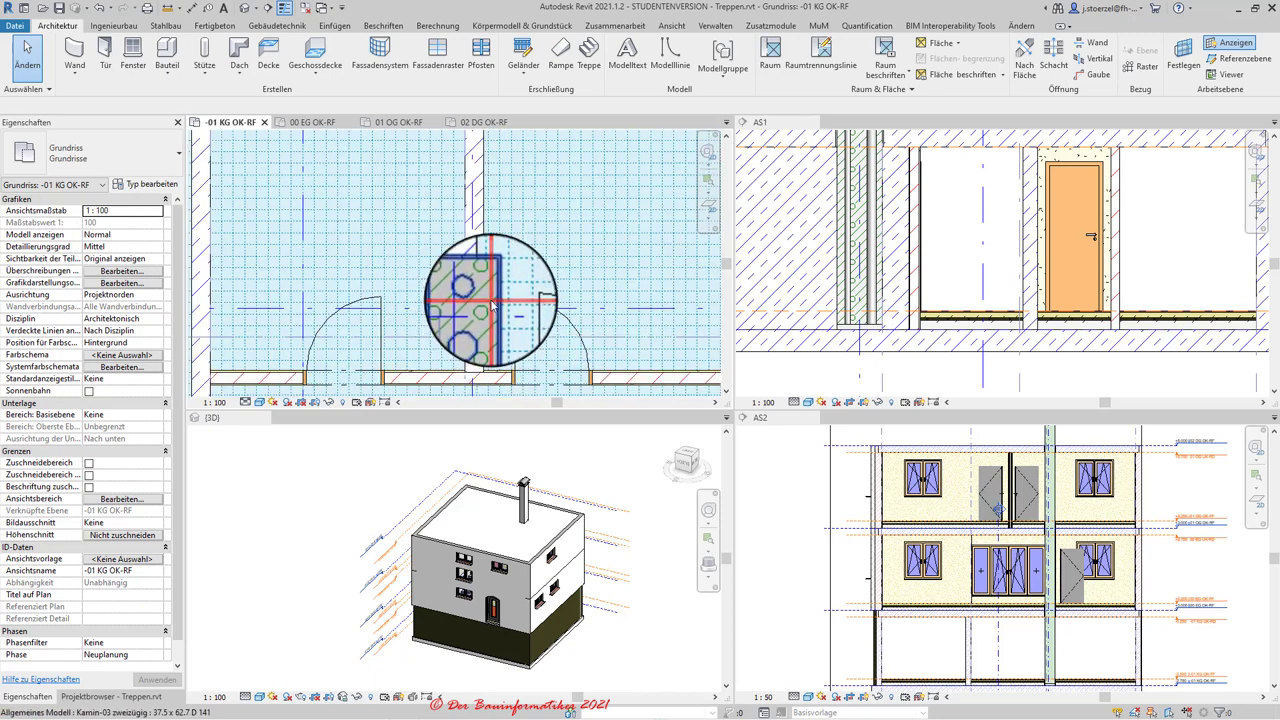
click(491, 303)
- Edit the chimney family, review its Family Category and Parameters, then return to 01 OG OK-RF
right_click(490, 300)
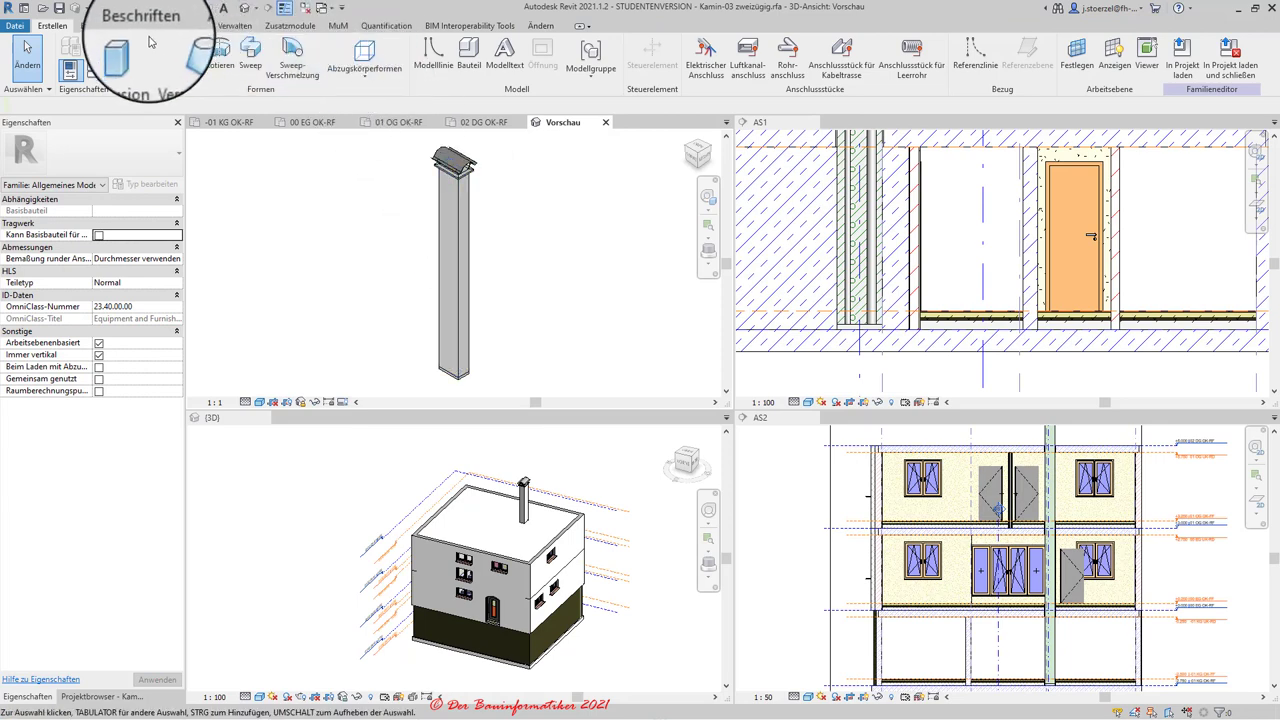
click(97, 48)
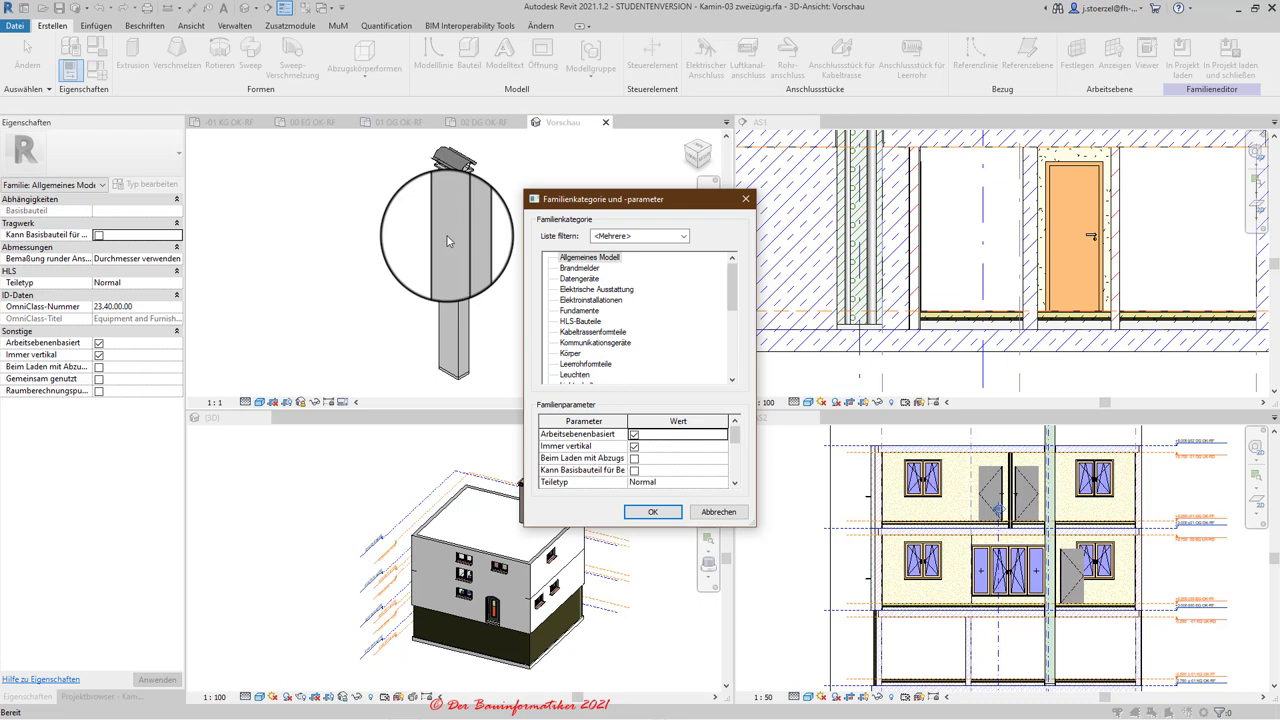
drag(732, 272, 741, 317)
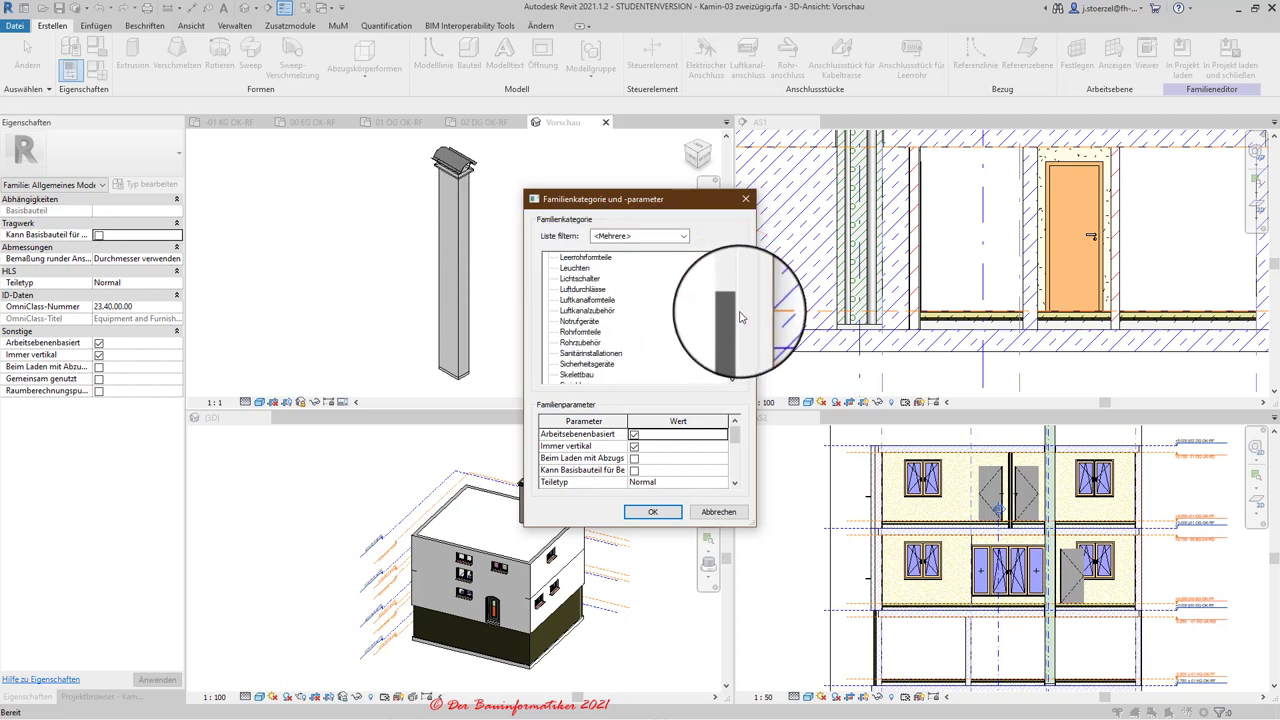
click(710, 511)
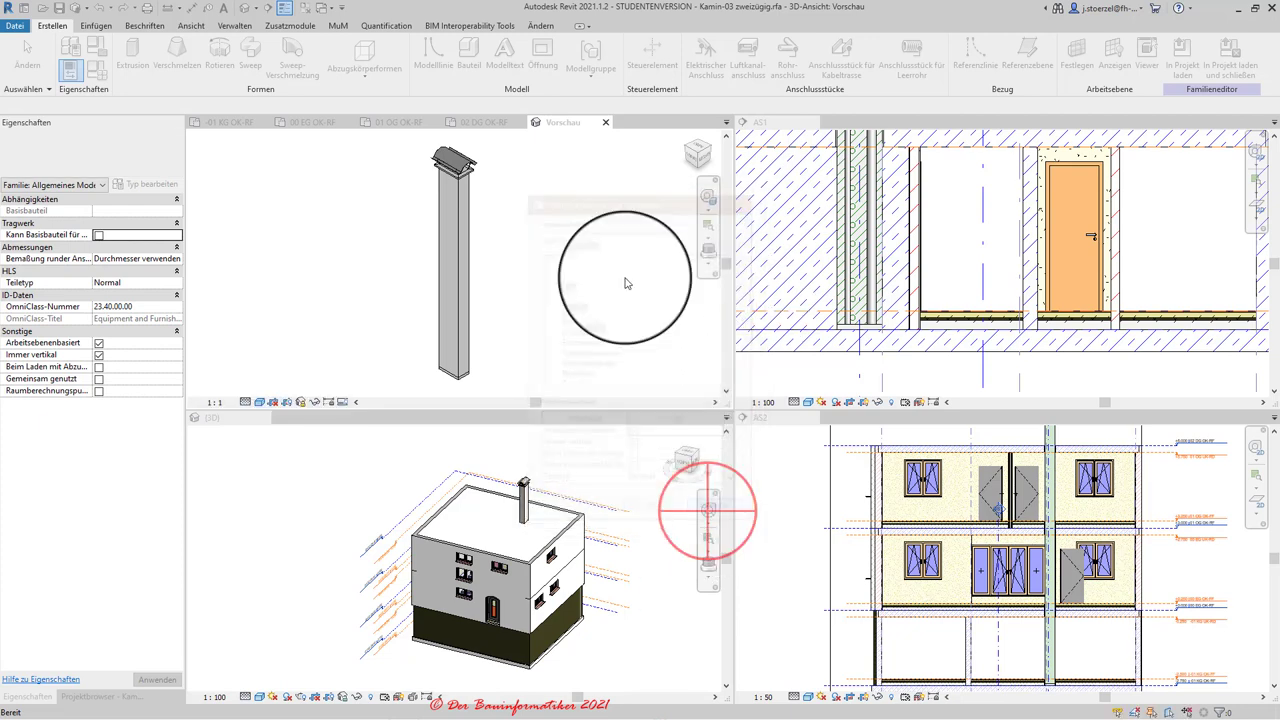
click(392, 122)
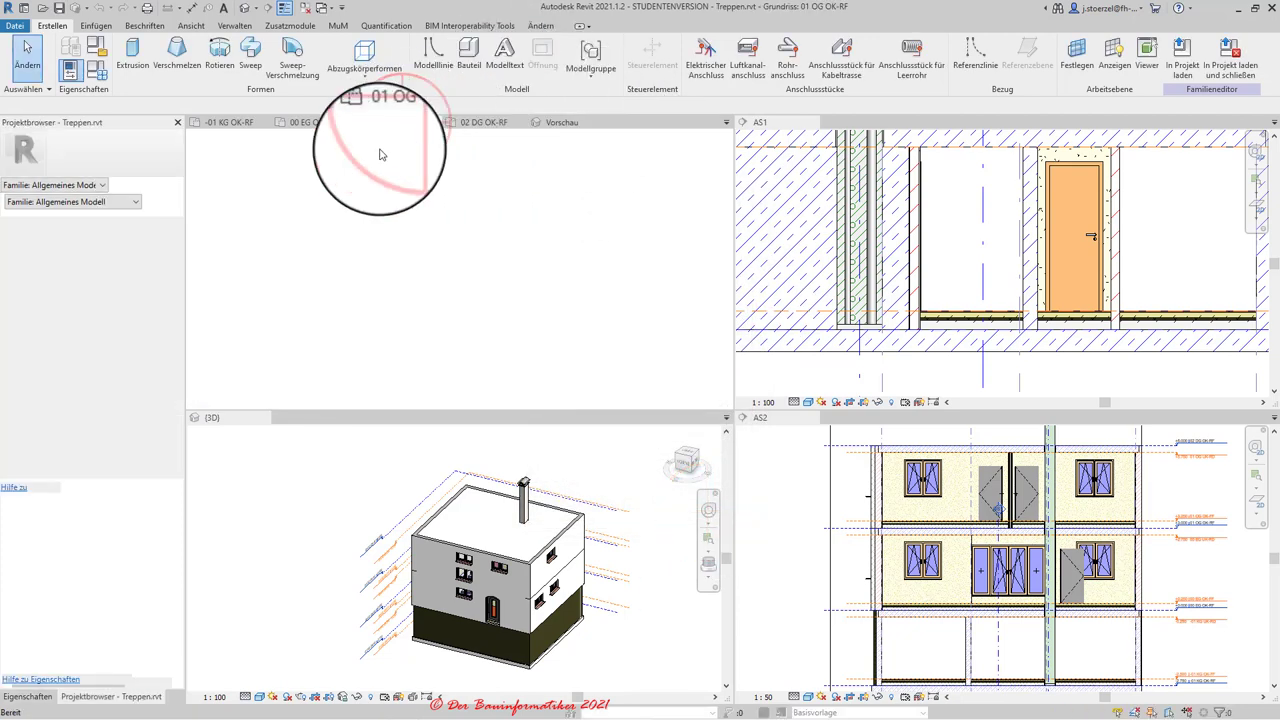
- Select the column, walls, floor slab and chimney in turn to read their Raumbegrenzung setting
scroll(437, 207, down, 2)
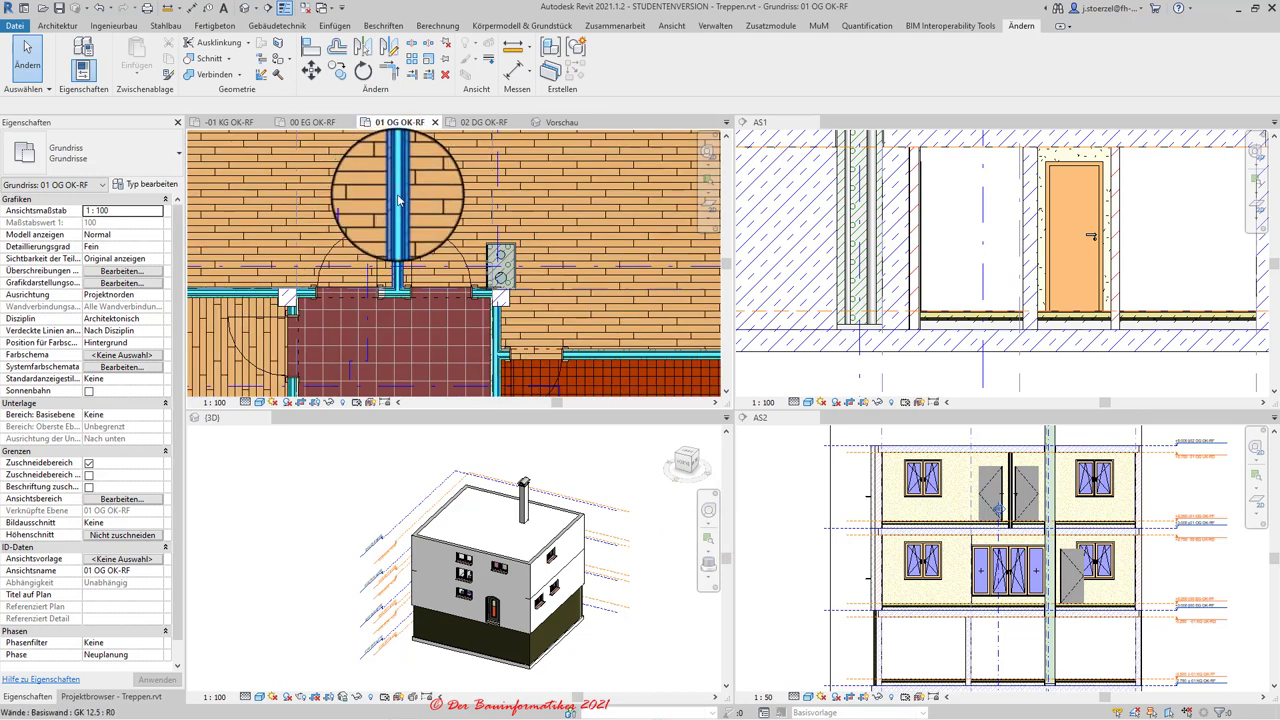
click(504, 305)
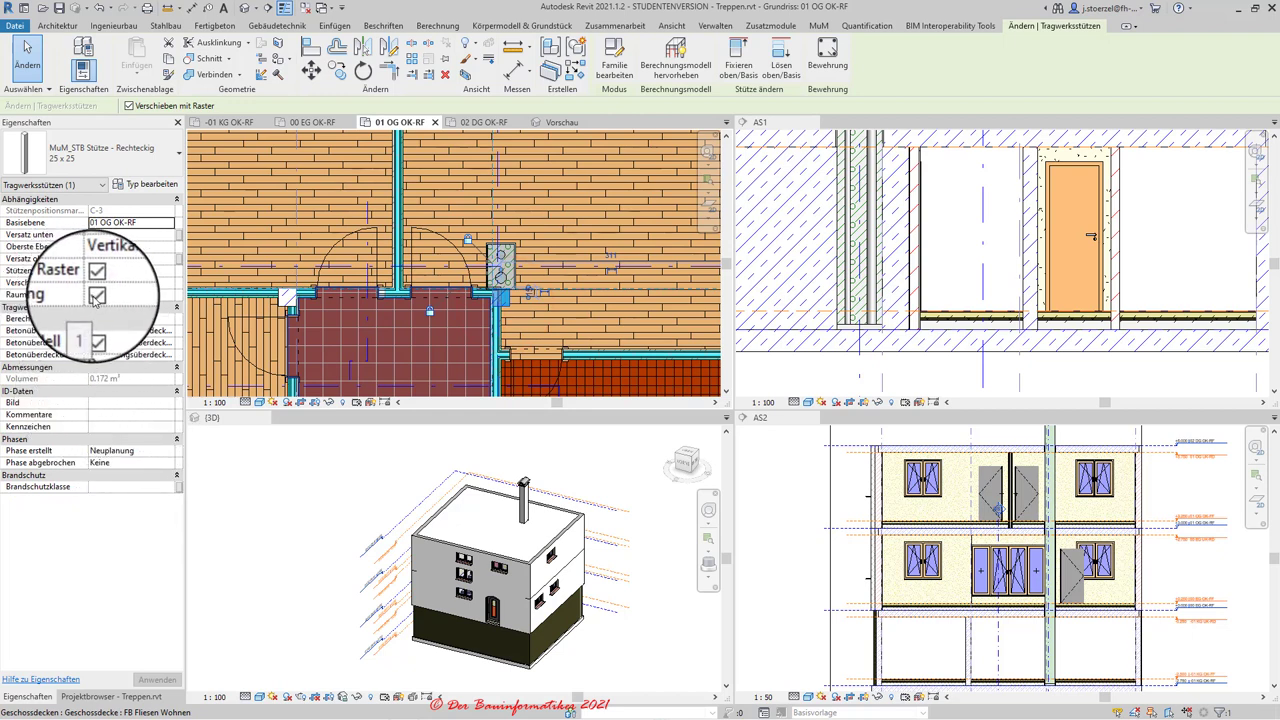
key(Escape)
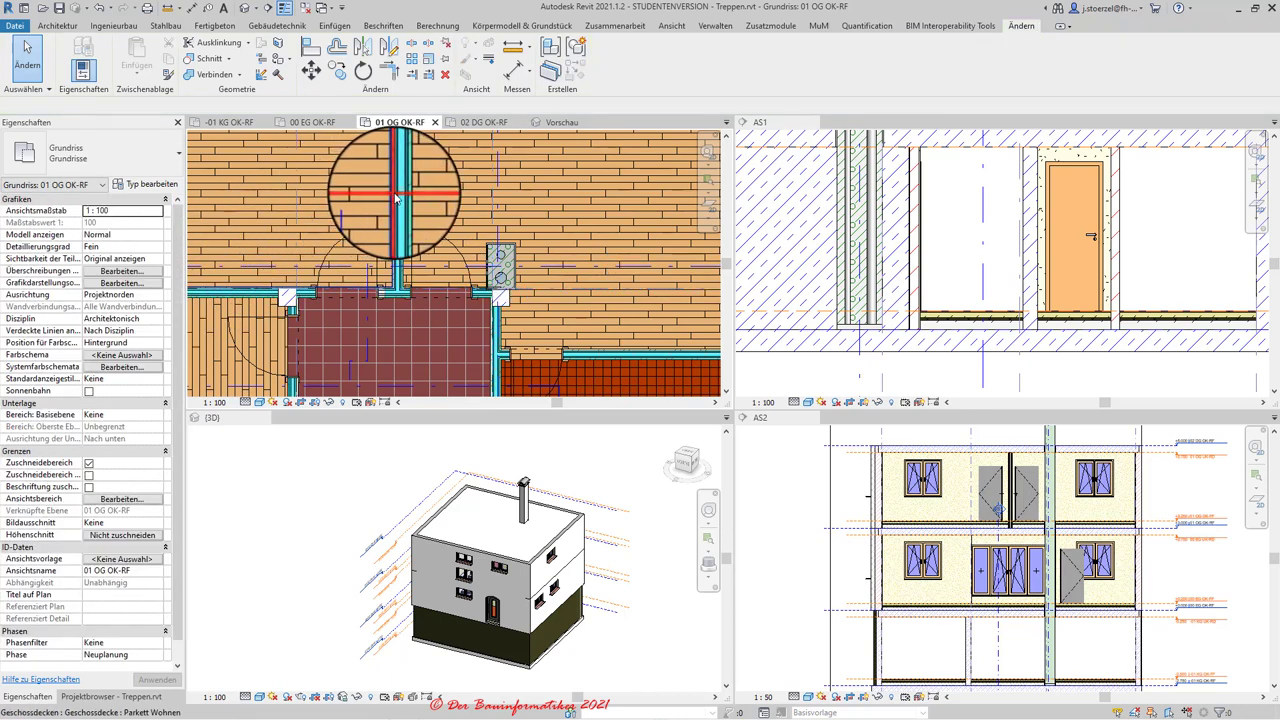
click(395, 200)
key(Escape)
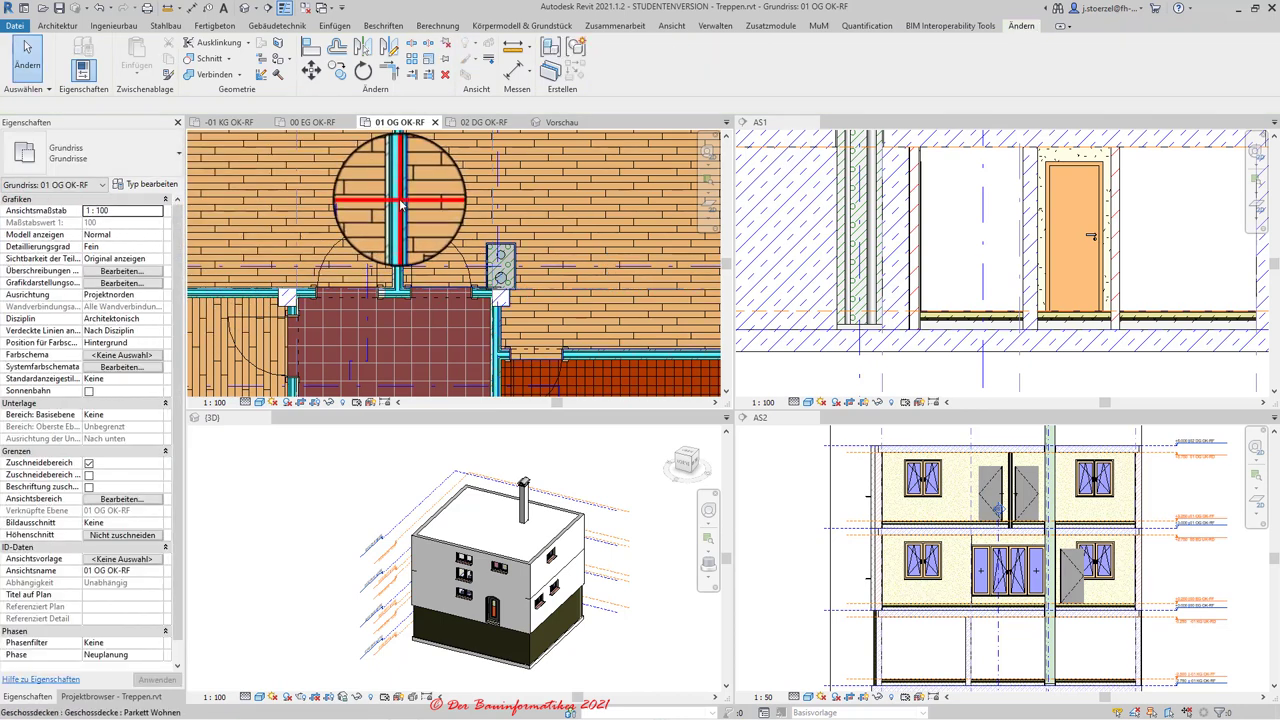
click(400, 215)
key(Escape)
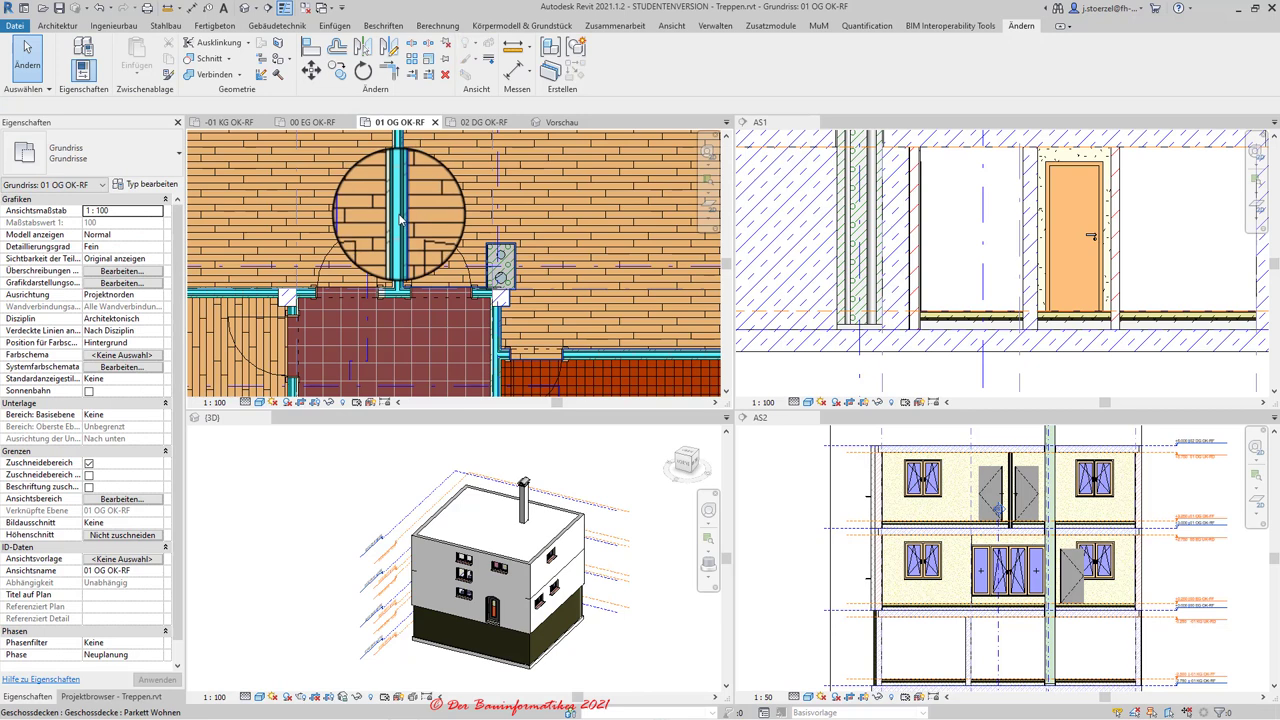
click(399, 218)
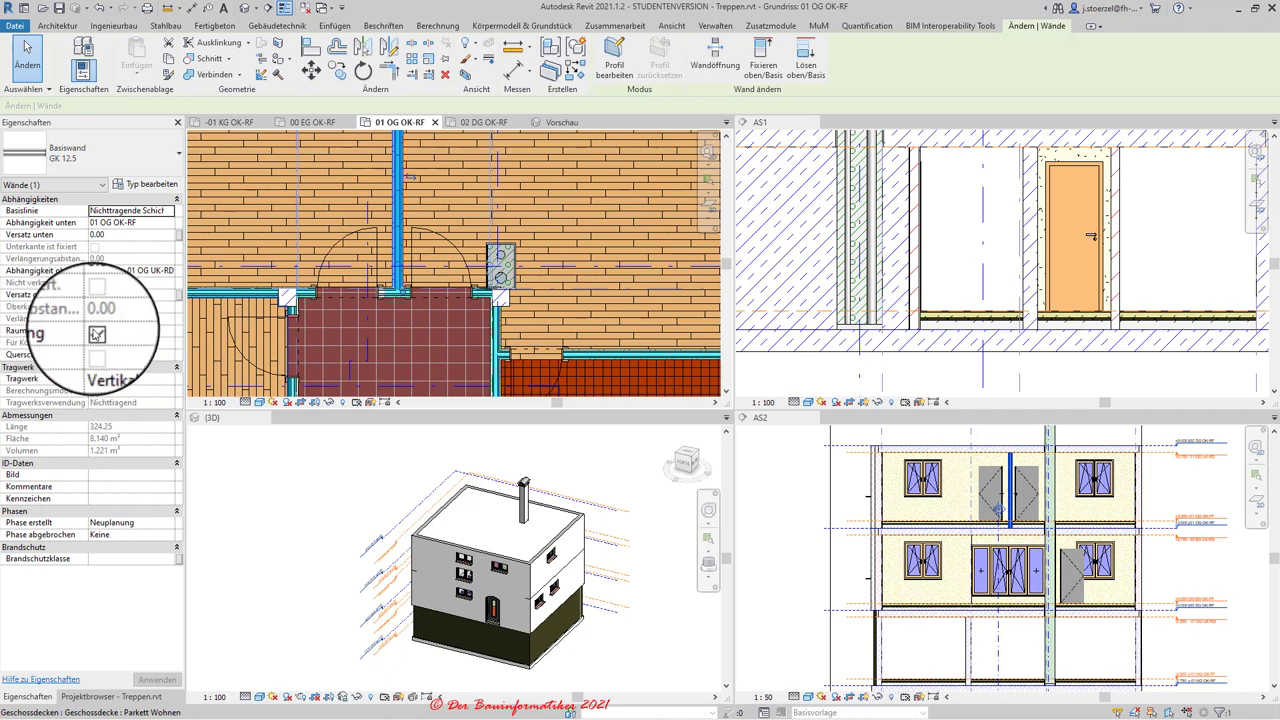
key(Escape)
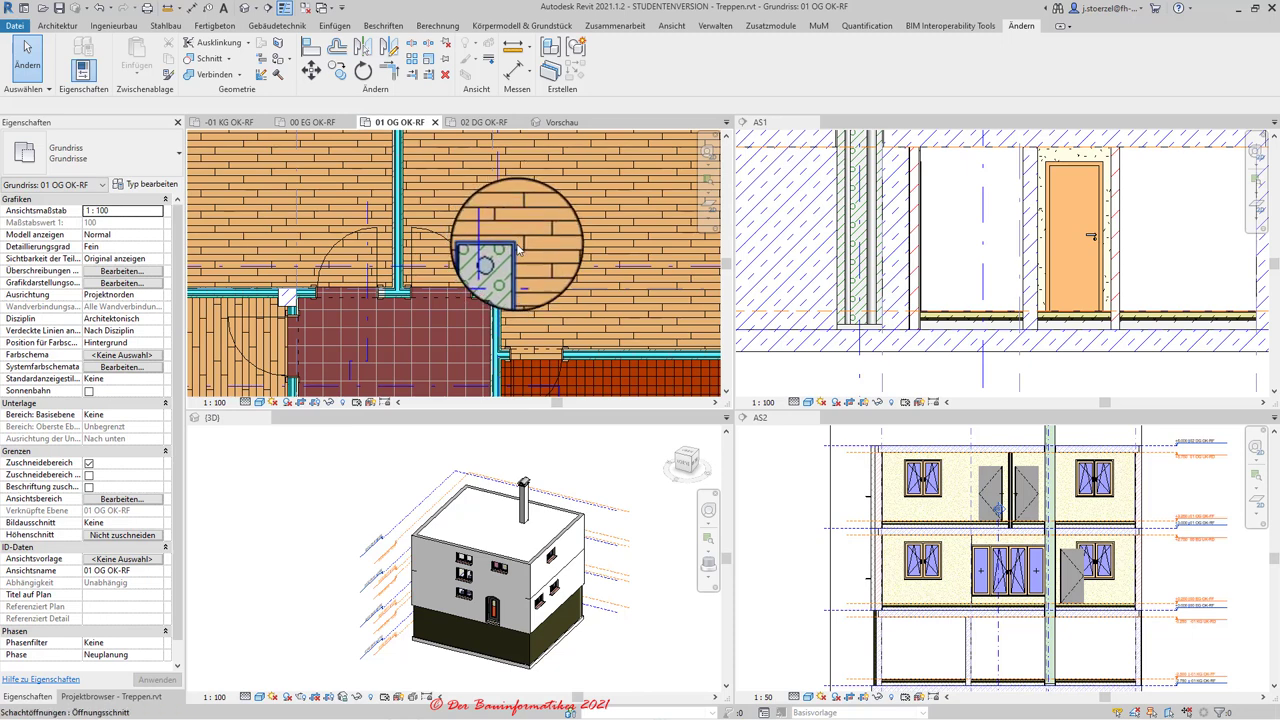
click(500, 265)
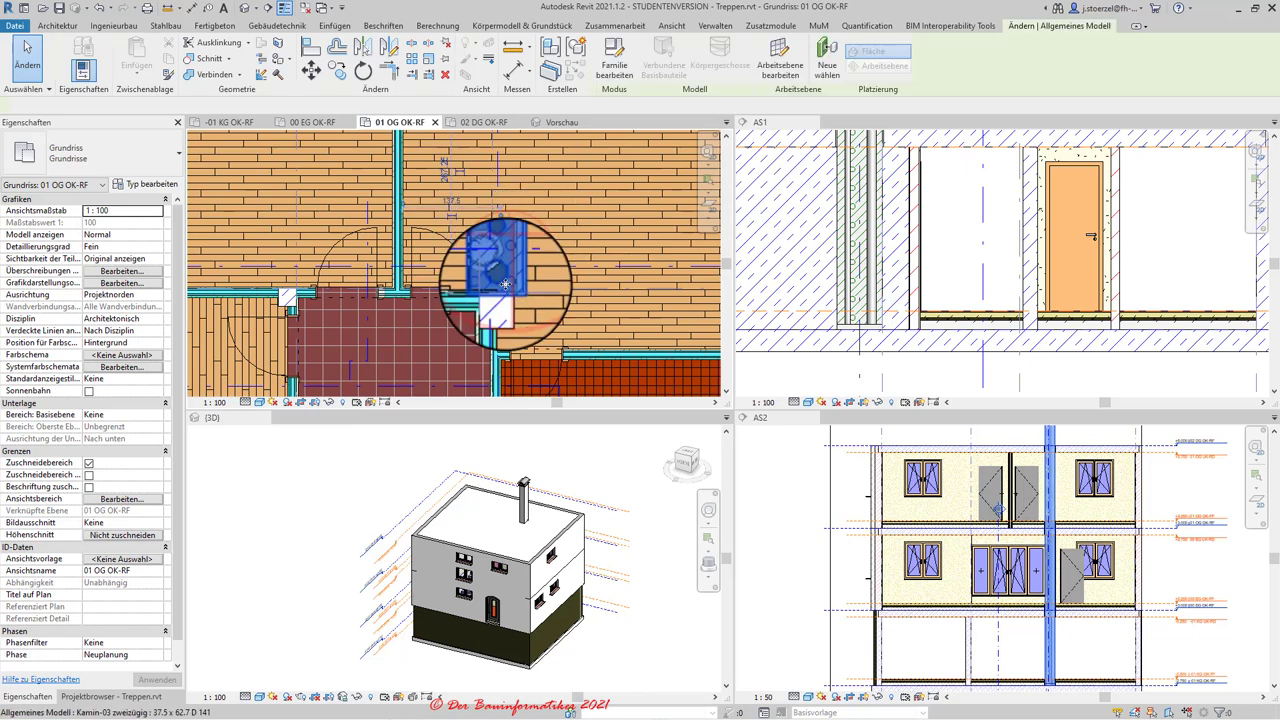